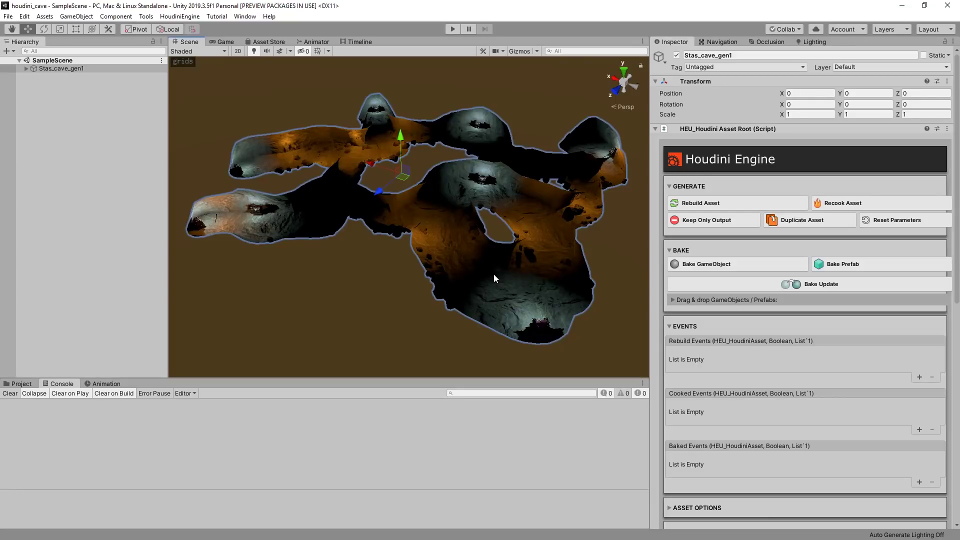
# Step: Orbit the Scene view low around the cave and start play-testing the level
pyautogui.moveTo(449, 250)
pyautogui.keyDown('alt'); pyautogui.mouseDown()
pyautogui.moveTo(213, 140)
pyautogui.moveTo(595, 210)
pyautogui.mouseUp(); pyautogui.keyUp('alt')
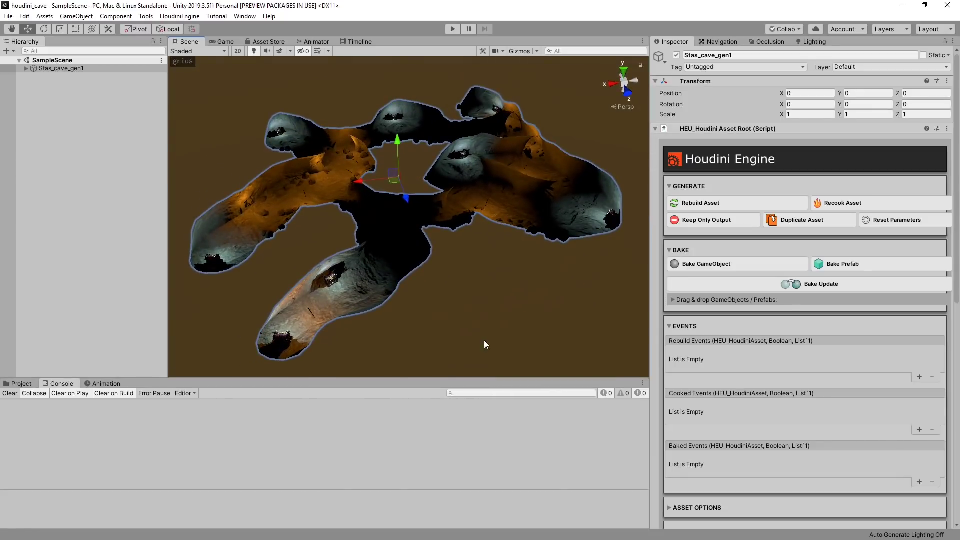
pyautogui.keyDown('alt'); pyautogui.moveTo(485, 341); pyautogui.dragTo(443, 23); pyautogui.keyUp('alt')
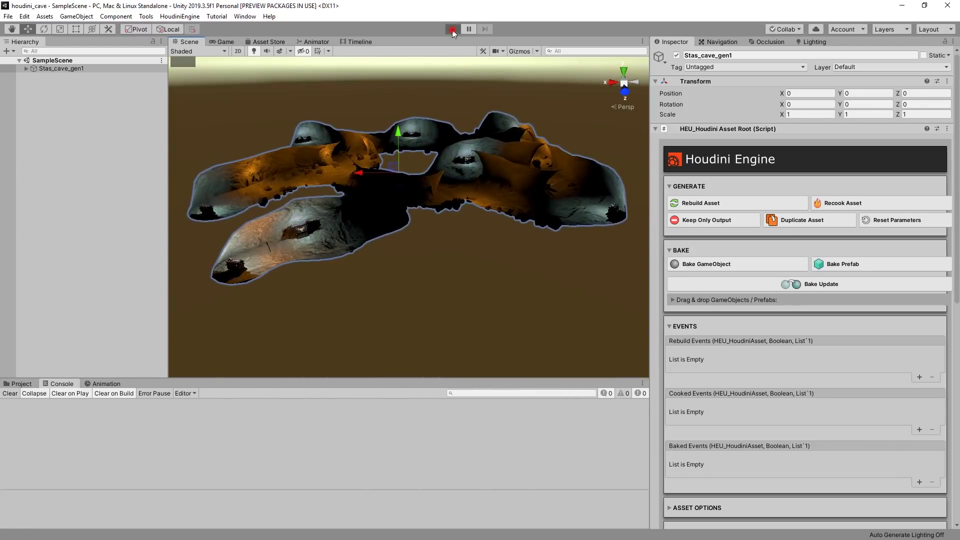
pyautogui.click(452, 29)
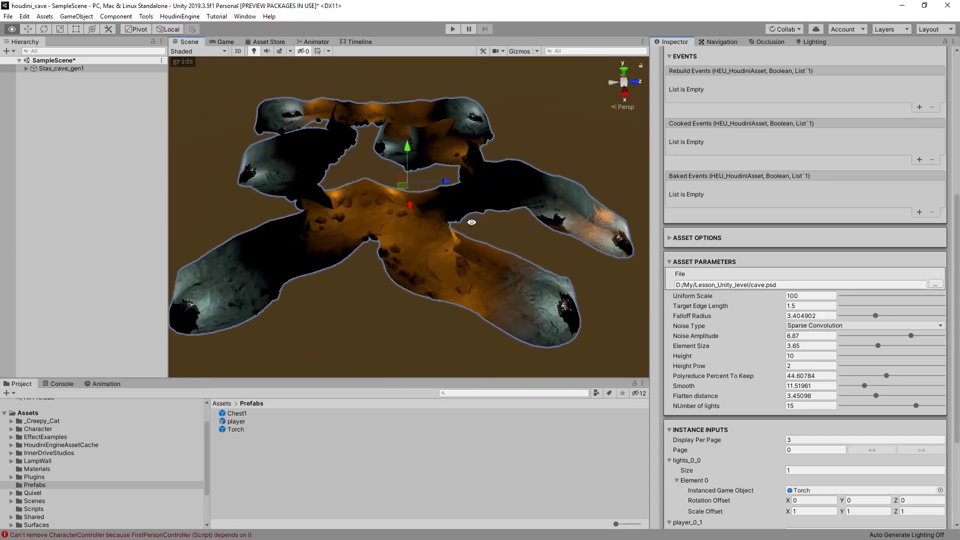
# Step: Rebuild the cave from the cave2 map image and play the new layout
pyautogui.keyDown('alt'); pyautogui.moveTo(472, 222); pyautogui.dragTo(400, 172); pyautogui.keyUp('alt')
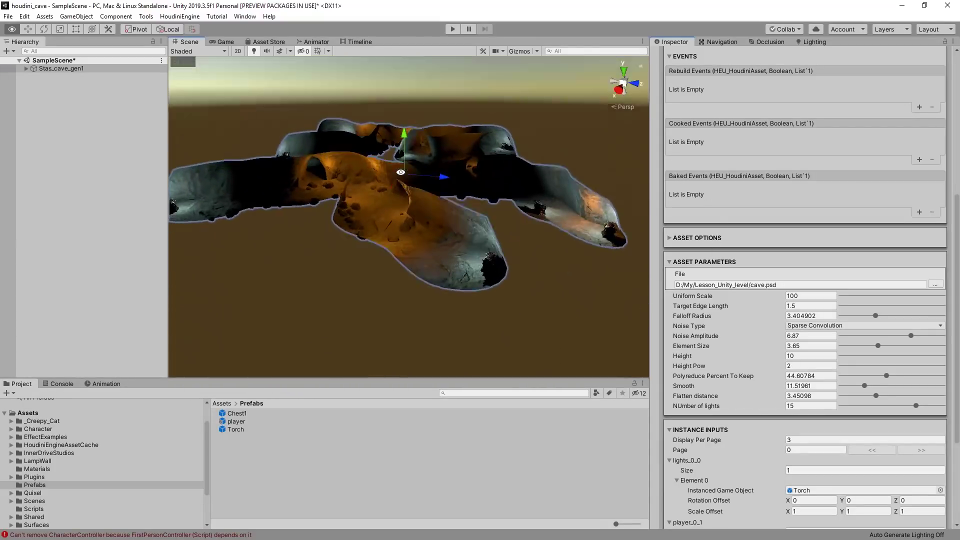
pyautogui.keyDown('alt'); pyautogui.moveTo(401, 173); pyautogui.dragTo(653, 312); pyautogui.keyUp('alt')
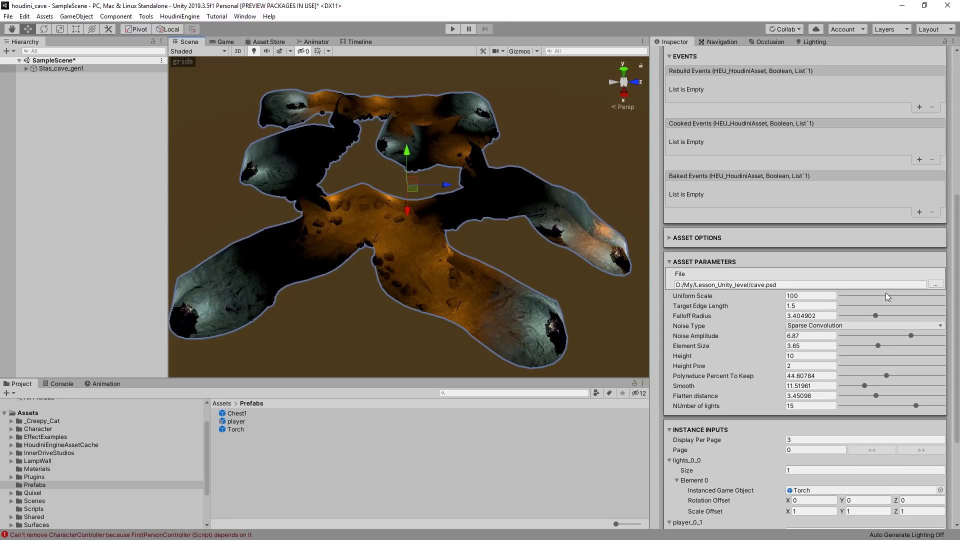
pyautogui.click(935, 284)
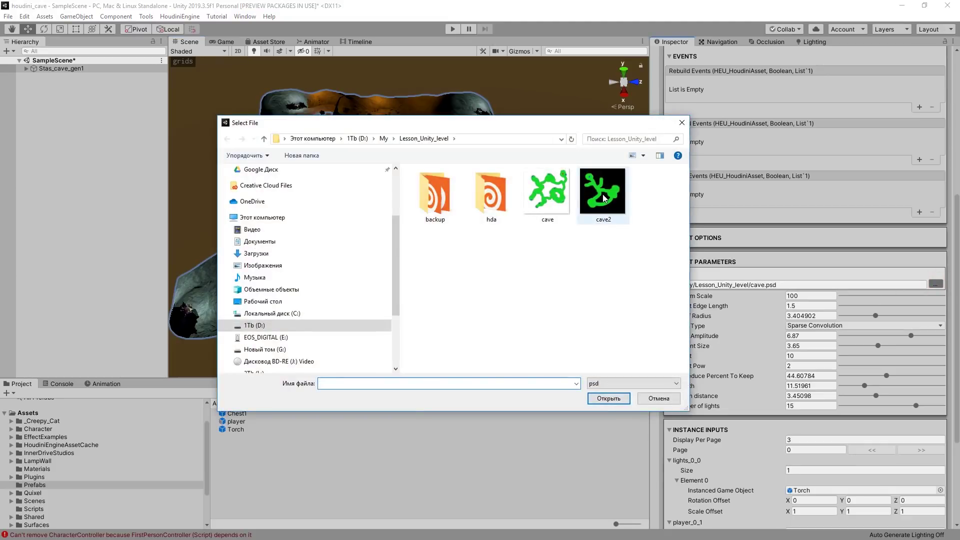
pyautogui.doubleClick(603, 195)
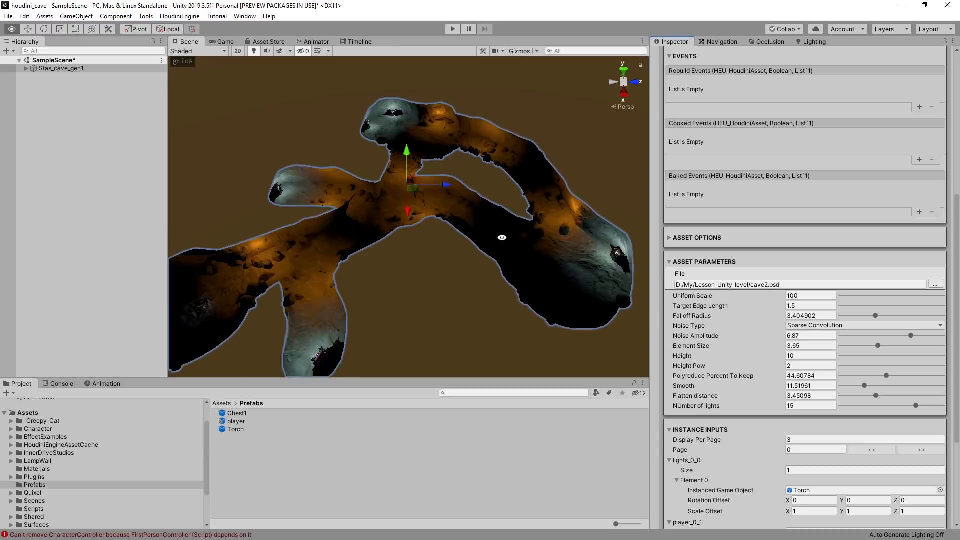
pyautogui.moveTo(499, 238)
pyautogui.keyDown('alt'); pyautogui.mouseDown()
pyautogui.moveTo(416, 272)
pyautogui.moveTo(488, 242)
pyautogui.moveTo(481, 84)
pyautogui.mouseUp(); pyautogui.keyUp('alt')
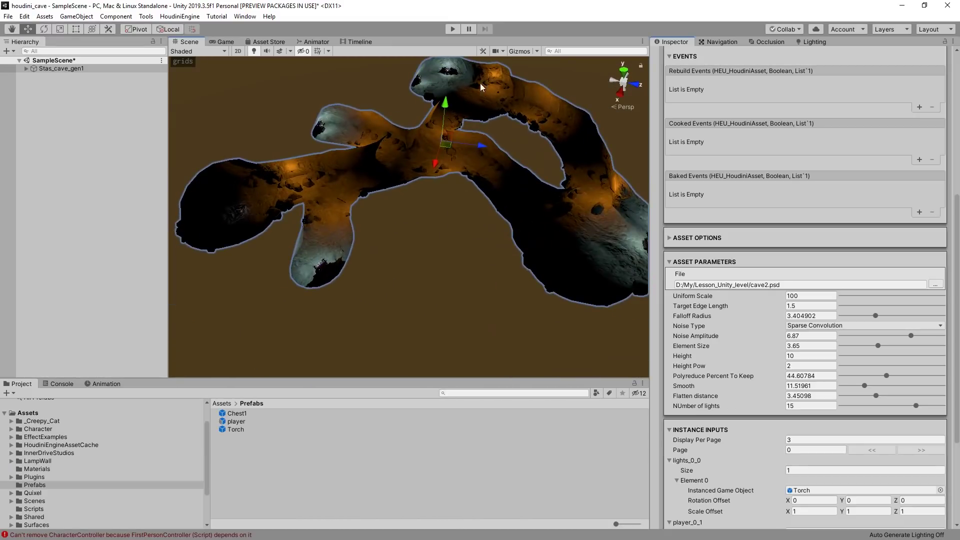
pyautogui.click(452, 29)
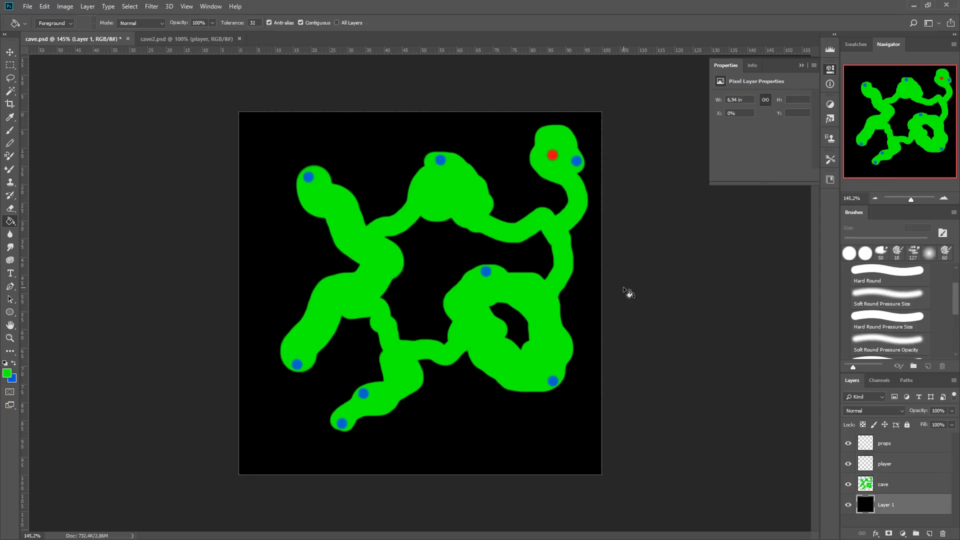
# Step: Review the cave, player and props layers of cave.psd with props hidden, then switch to cave2.psd
pyautogui.click(889, 487)
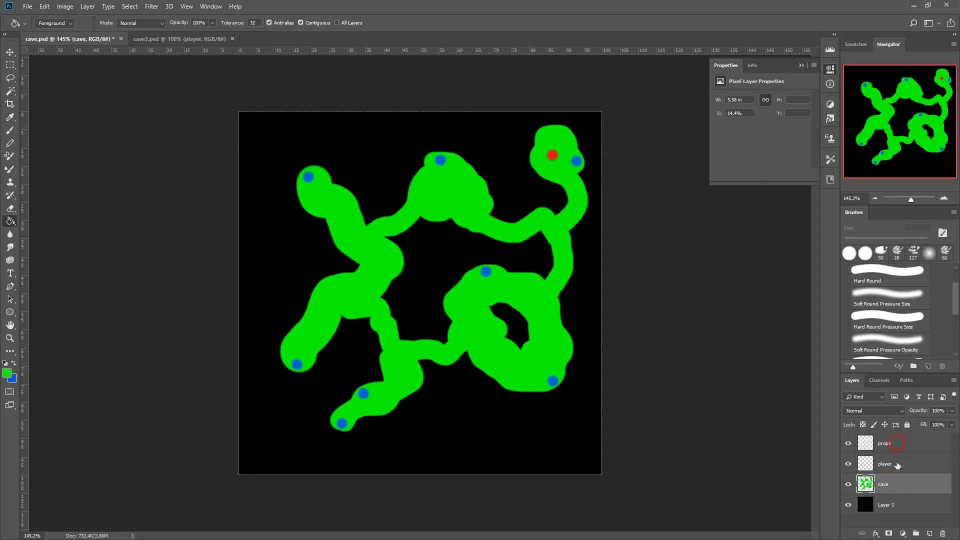
pyautogui.click(898, 464)
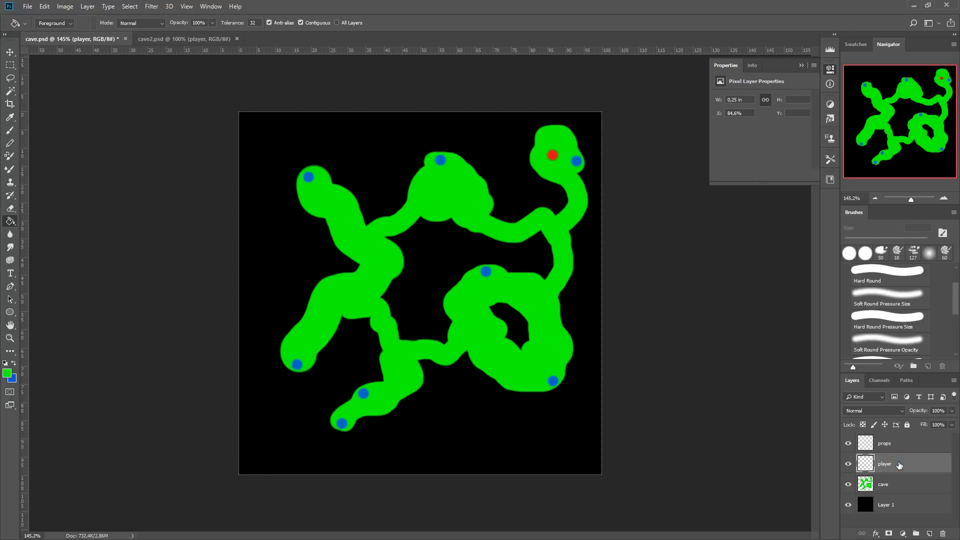
pyautogui.click(884, 488)
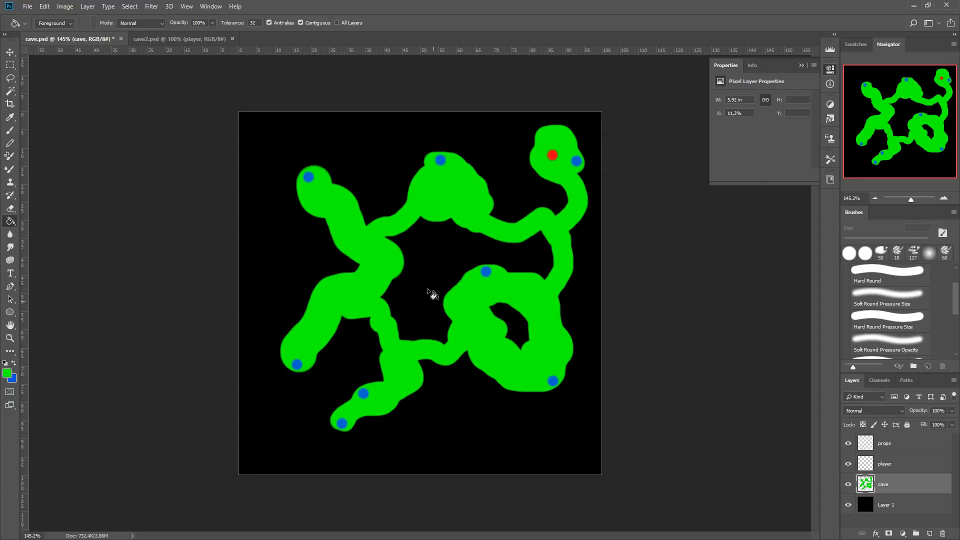
pyautogui.click(895, 464)
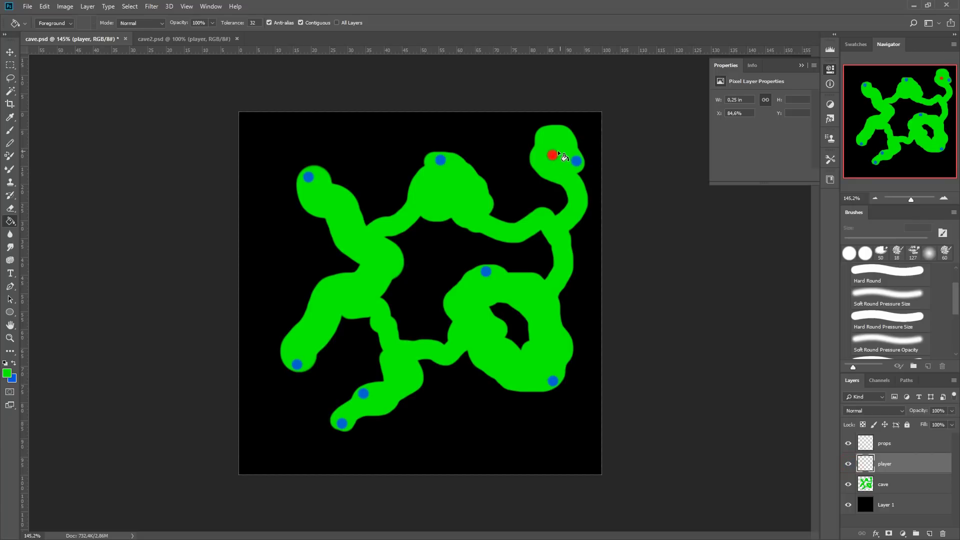
pyautogui.click(849, 444)
pyautogui.click(894, 443)
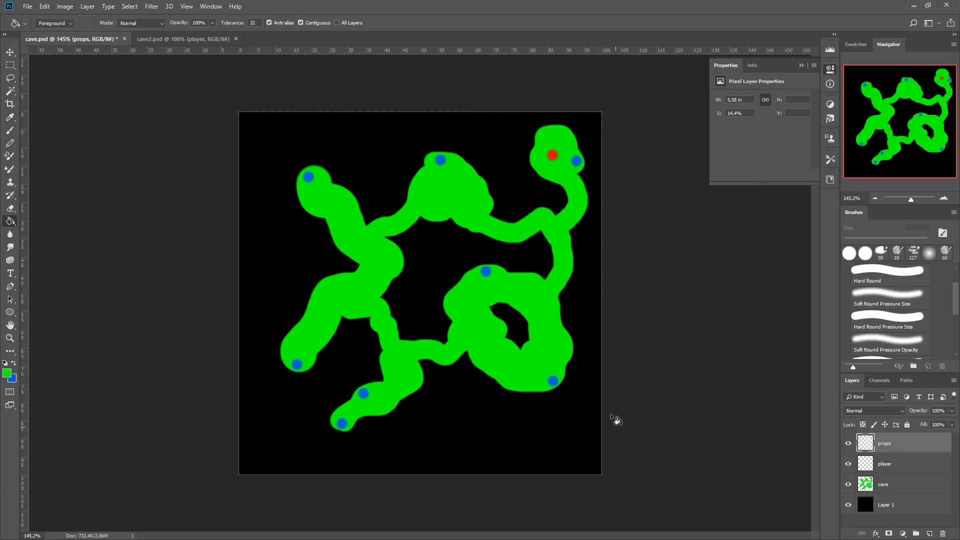
pyautogui.click(165, 38)
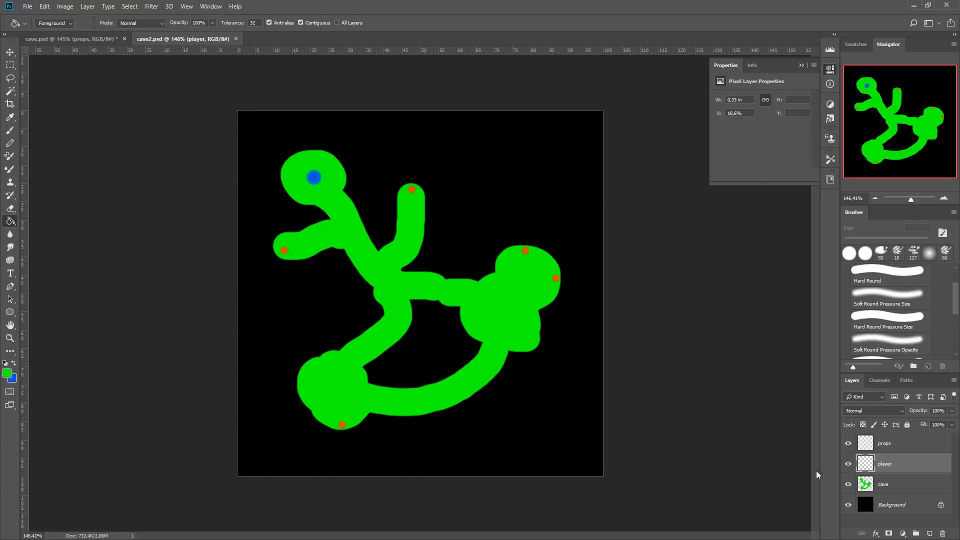
# Step: Paint a green tunnel to a new top-right chamber and mark it with a blue dot
pyautogui.click(881, 492)
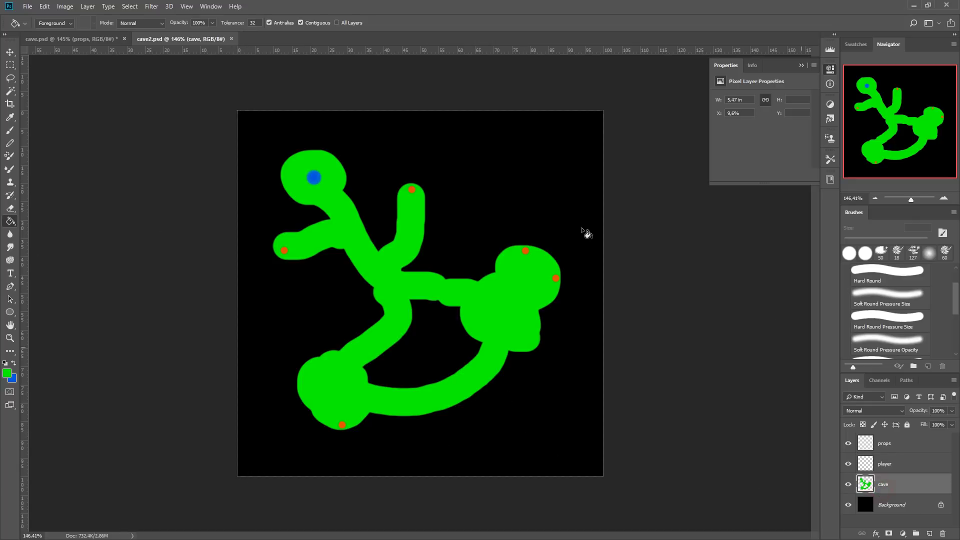
pyautogui.click(10, 131)
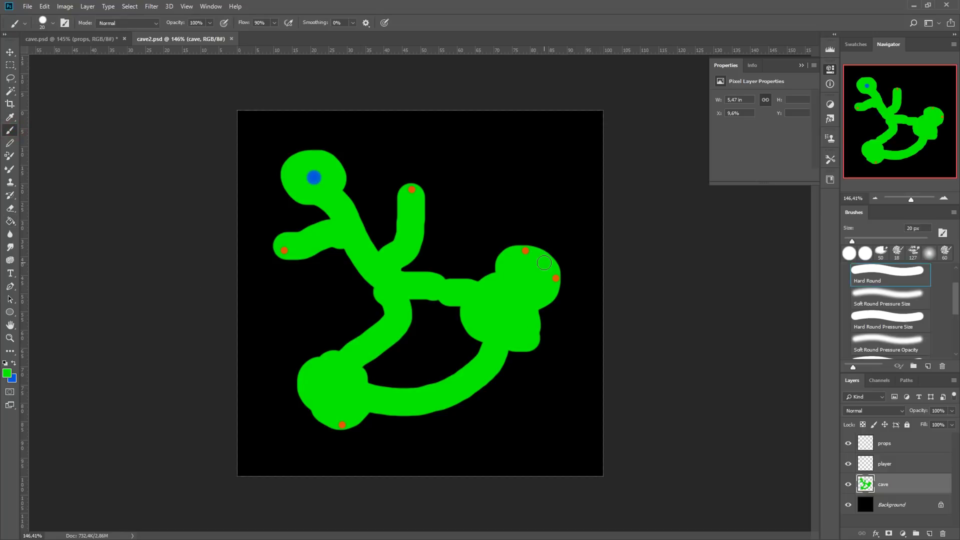
pyautogui.moveTo(545, 263); pyautogui.dragTo(505, 161)
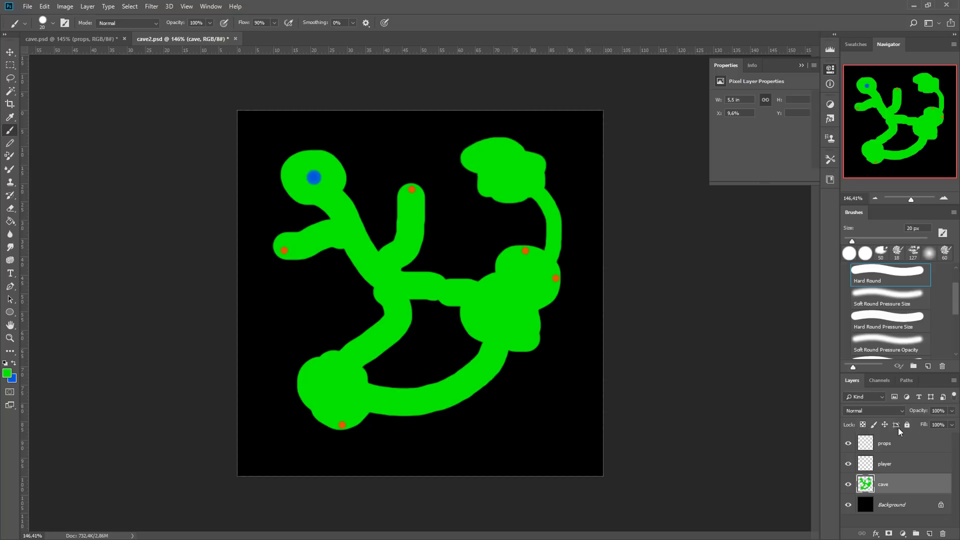
pyautogui.click(895, 445)
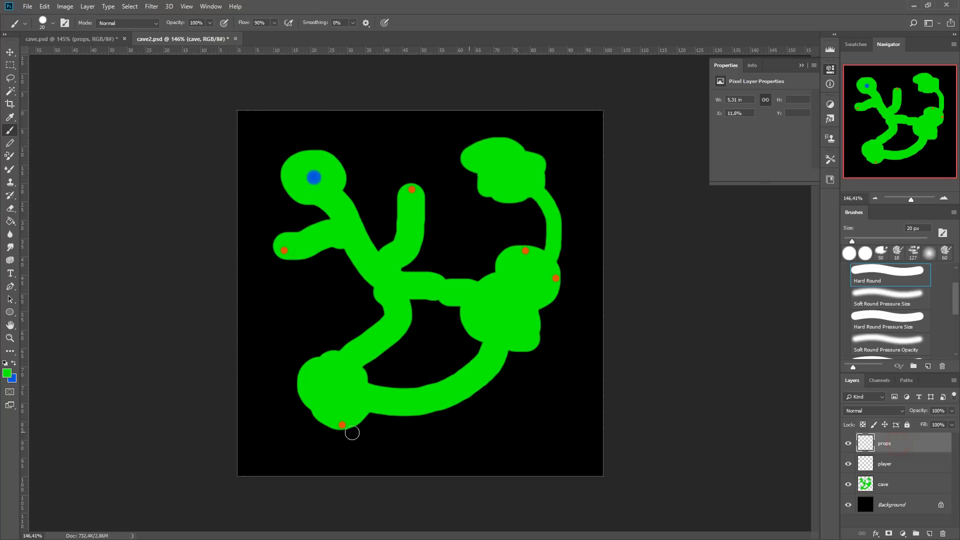
pyautogui.click(14, 365)
pyautogui.click(496, 147)
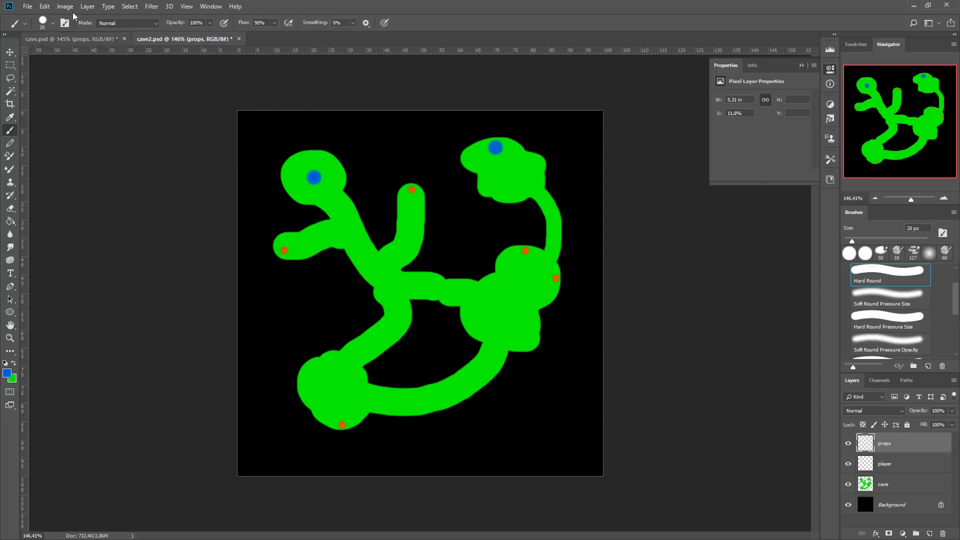
# Step: Save the edited map as cave3.psd and return to Unity
pyautogui.click(28, 7)
pyautogui.click(64, 120)
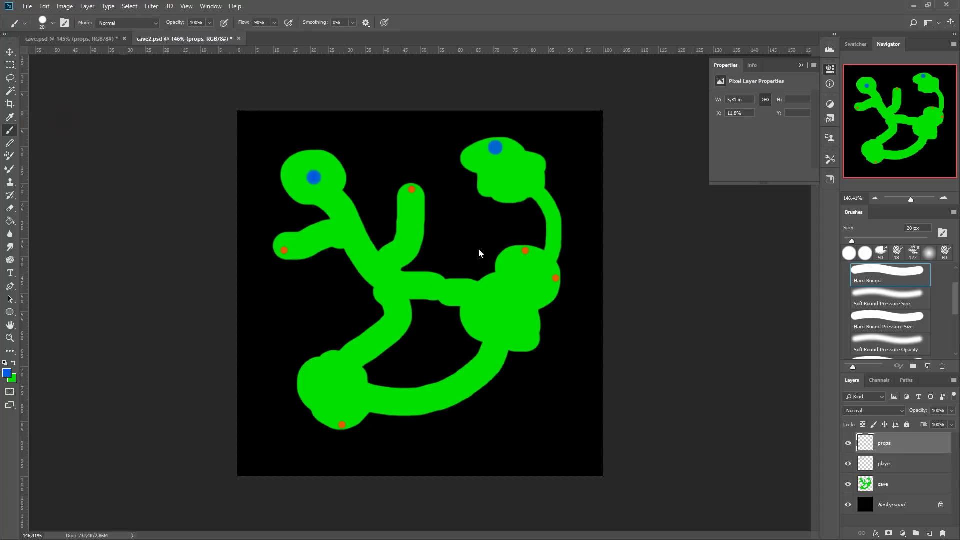
pyautogui.write('cave')
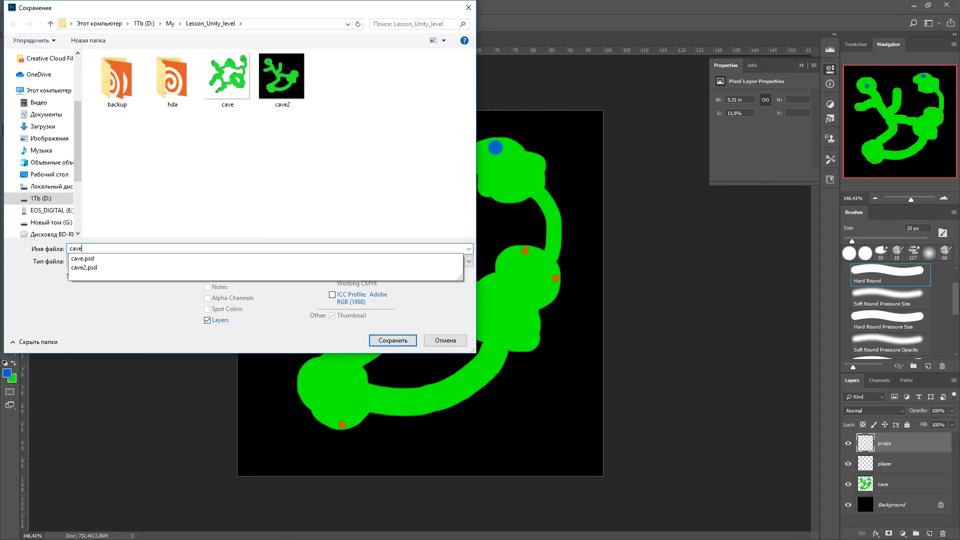
pyautogui.press('Escape')
pyautogui.press('Escape')
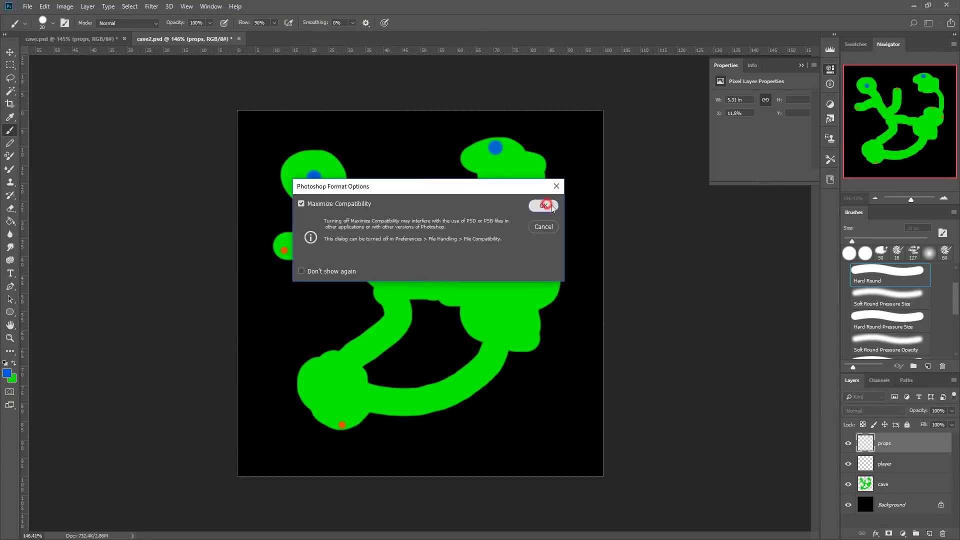
pyautogui.click(547, 205)
pyautogui.hotkey('alt', 'Tab')
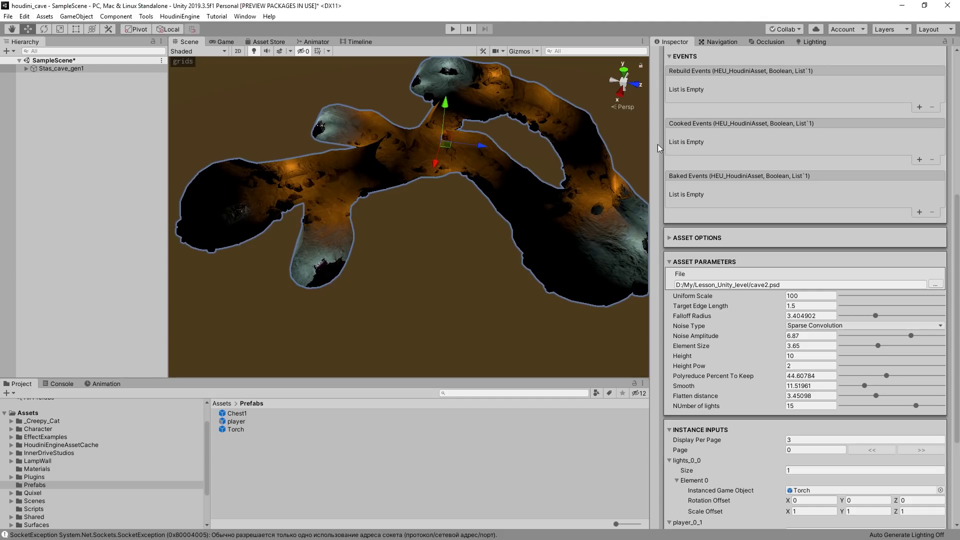
# Step: Load cave3 as the cave's source map and play-test the rebuilt level
pyautogui.click(937, 285)
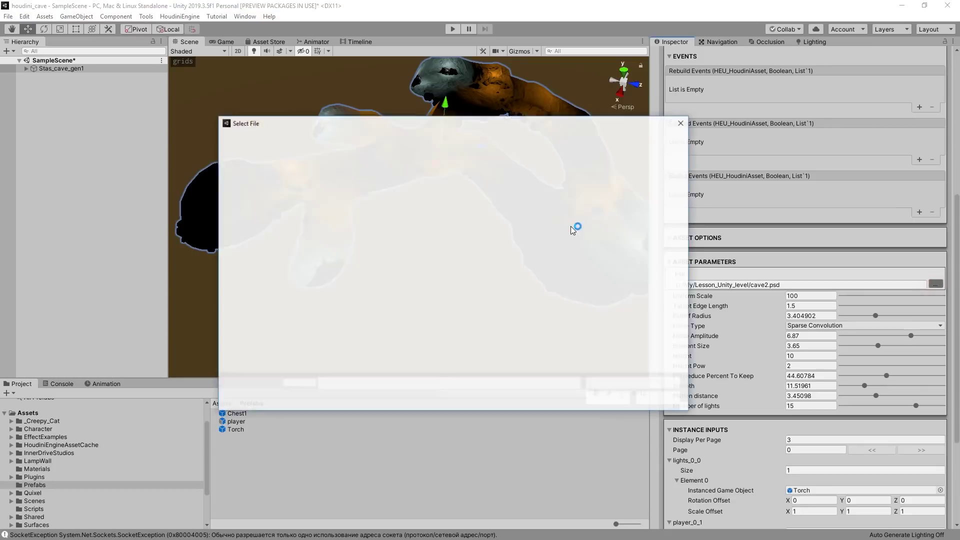
pyautogui.doubleClick(650, 205)
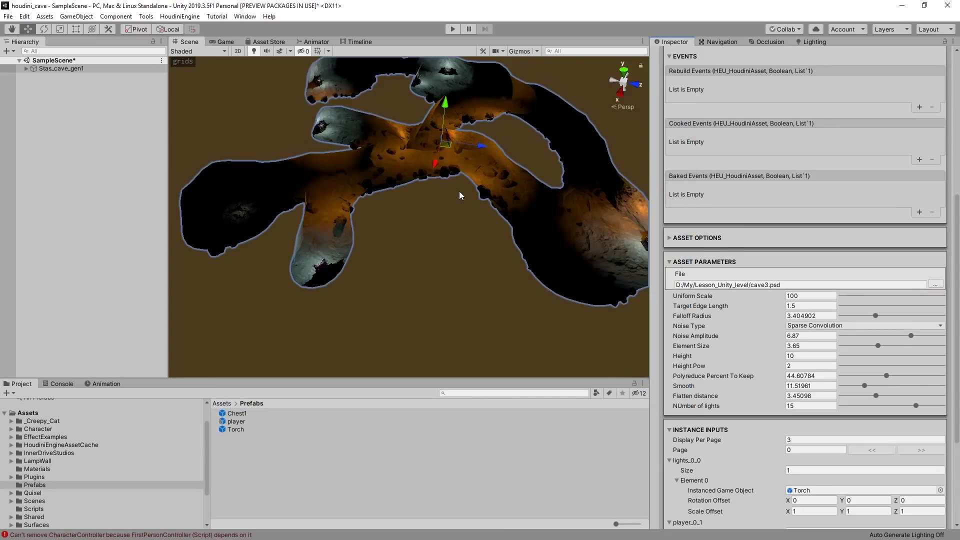
pyautogui.moveTo(459, 191)
pyautogui.keyDown('alt'); pyautogui.mouseDown()
pyautogui.moveTo(505, 192)
pyautogui.moveTo(454, 227)
pyautogui.moveTo(398, 190)
pyautogui.mouseUp(); pyautogui.keyUp('alt')
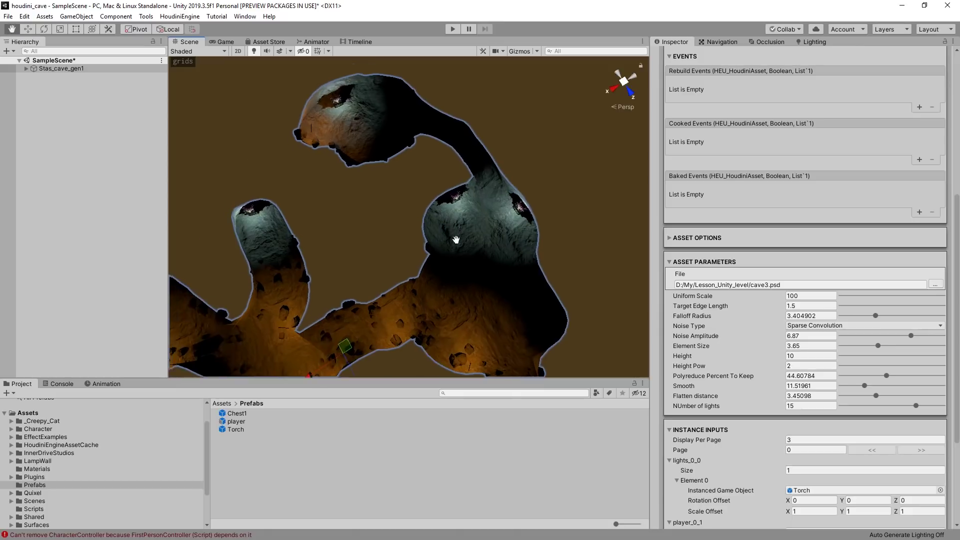
pyautogui.moveTo(378, 273); pyautogui.dragTo(432, 216, button='middle')
pyautogui.click(452, 29)
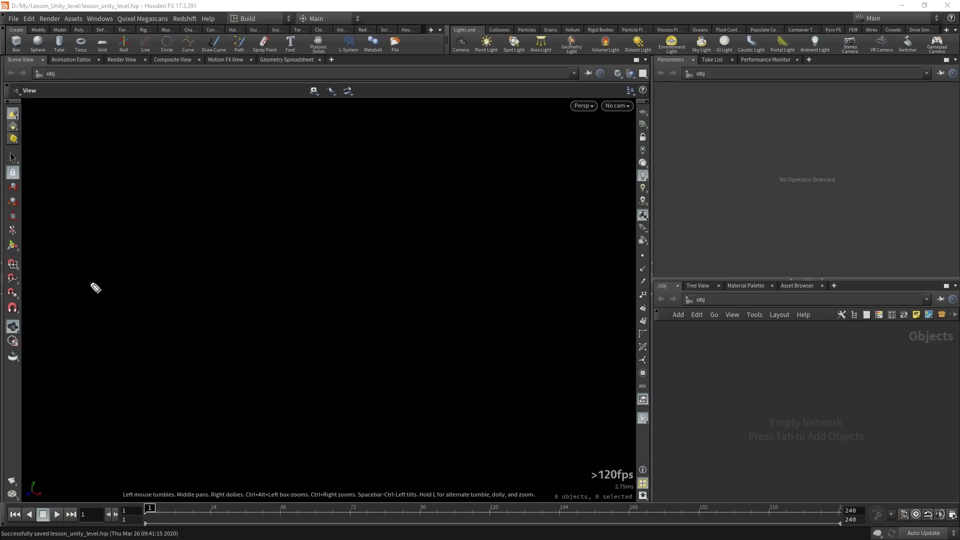
# Step: Sketch a rectangle labelled HOU and write HDA beside it
pyautogui.moveTo(84, 249); pyautogui.dragTo(81, 252)
pyautogui.moveTo(96, 209)
pyautogui.mouseDown()
pyautogui.moveTo(108, 218)
pyautogui.moveTo(119, 205)
pyautogui.moveTo(144, 205)
pyautogui.mouseUp()
pyautogui.moveTo(102, 253); pyautogui.dragTo(107, 258)
pyautogui.moveTo(104, 265)
pyautogui.mouseDown()
pyautogui.moveTo(107, 273)
pyautogui.moveTo(120, 258)
pyautogui.moveTo(125, 281)
pyautogui.moveTo(195, 274)
pyautogui.moveTo(231, 292)
pyautogui.moveTo(283, 287)
pyautogui.moveTo(255, 265)
pyautogui.moveTo(201, 266)
pyautogui.moveTo(224, 273)
pyautogui.mouseUp()
pyautogui.click(116, 275)
pyautogui.moveTo(224, 266); pyautogui.dragTo(232, 282)
pyautogui.moveTo(255, 269); pyautogui.dragTo(260, 283)
pyautogui.moveTo(248, 277); pyautogui.dragTo(257, 277)
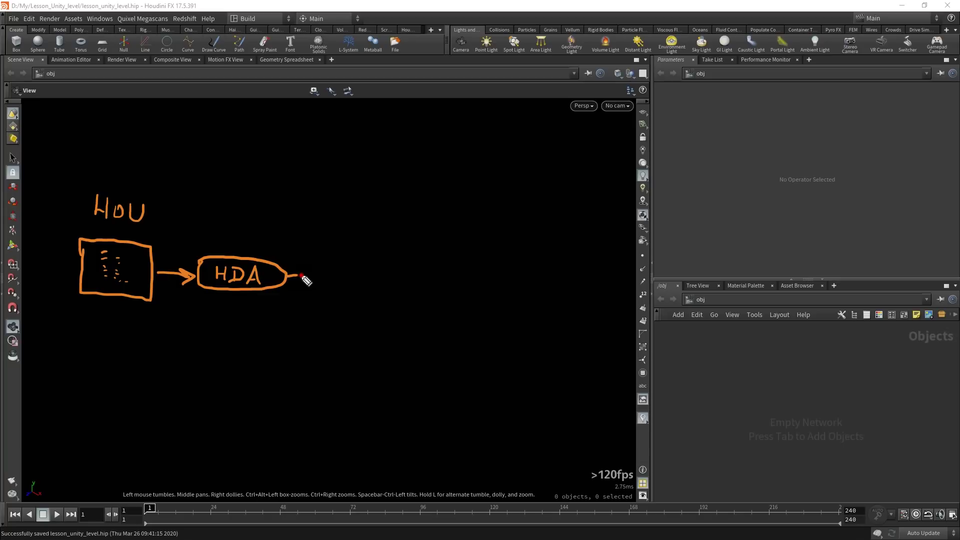
# Step: Draw an arrow from HDA to a box labelled UNITY with HE inside
pyautogui.moveTo(289, 282)
pyautogui.mouseDown()
pyautogui.moveTo(346, 275)
pyautogui.moveTo(331, 284)
pyautogui.mouseUp()
pyautogui.moveTo(349, 252)
pyautogui.mouseDown()
pyautogui.moveTo(349, 303)
pyautogui.moveTo(447, 250)
pyautogui.moveTo(423, 306)
pyautogui.moveTo(350, 304)
pyautogui.mouseUp()
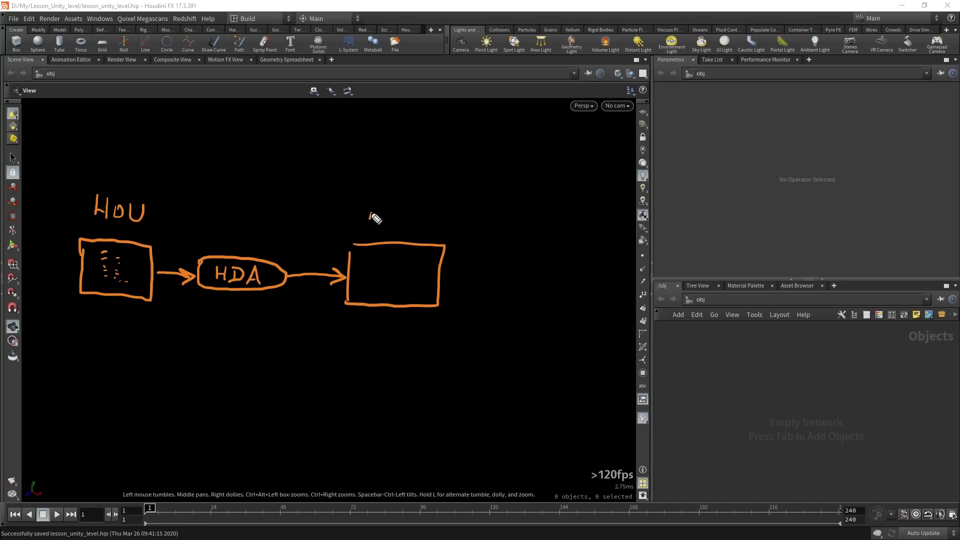
pyautogui.moveTo(369, 212)
pyautogui.mouseDown()
pyautogui.moveTo(408, 211)
pyautogui.moveTo(420, 229)
pyautogui.moveTo(450, 215)
pyautogui.moveTo(440, 233)
pyautogui.moveTo(463, 227)
pyautogui.mouseUp()
pyautogui.moveTo(476, 216); pyautogui.dragTo(461, 246)
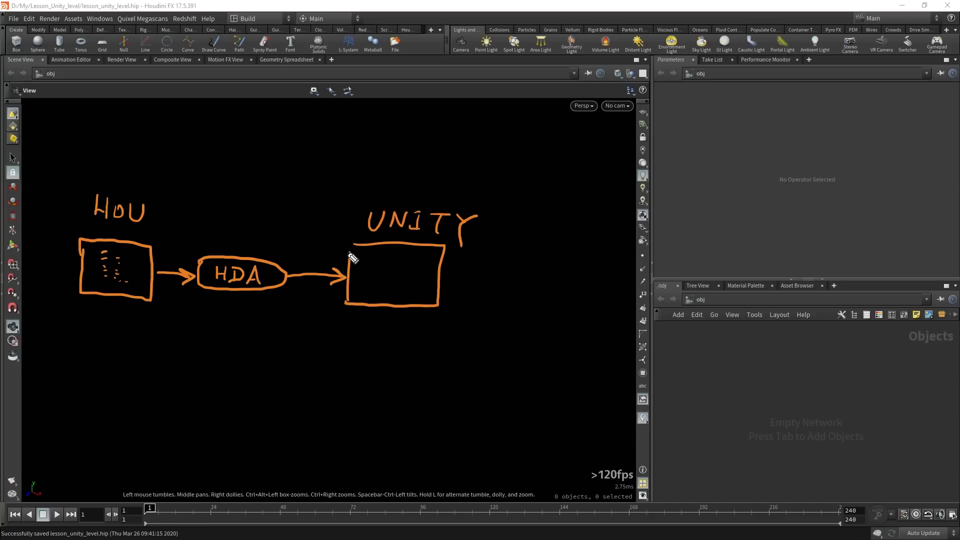
pyautogui.moveTo(349, 245)
pyautogui.mouseDown()
pyautogui.moveTo(364, 248)
pyautogui.moveTo(370, 284)
pyautogui.moveTo(381, 283)
pyautogui.mouseUp()
pyautogui.moveTo(370, 275); pyautogui.dragTo(403, 269)
pyautogui.moveTo(389, 276); pyautogui.dragTo(404, 283)
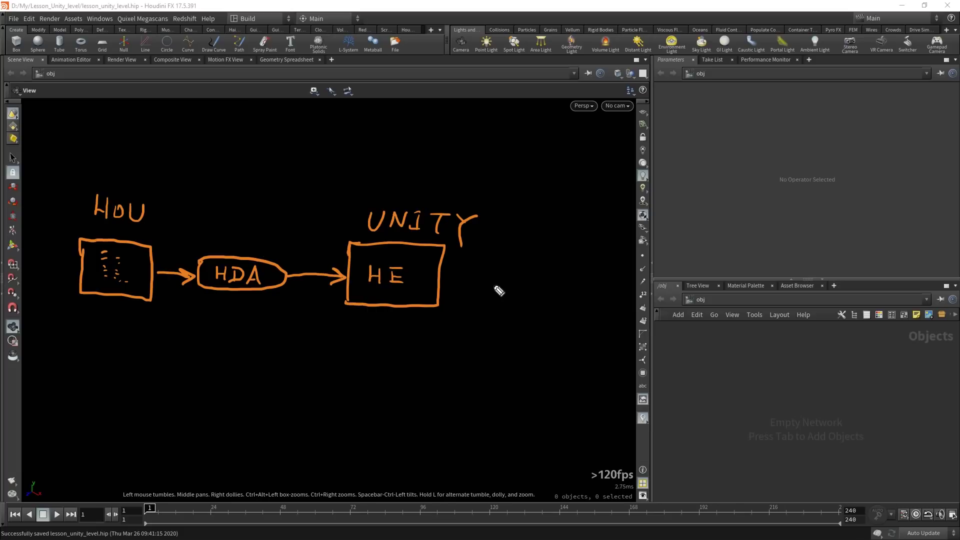
pyautogui.moveTo(482, 287)
pyautogui.mouseDown()
pyautogui.moveTo(496, 270)
pyautogui.moveTo(560, 300)
pyautogui.moveTo(489, 306)
pyautogui.moveTo(482, 285)
pyautogui.mouseUp()
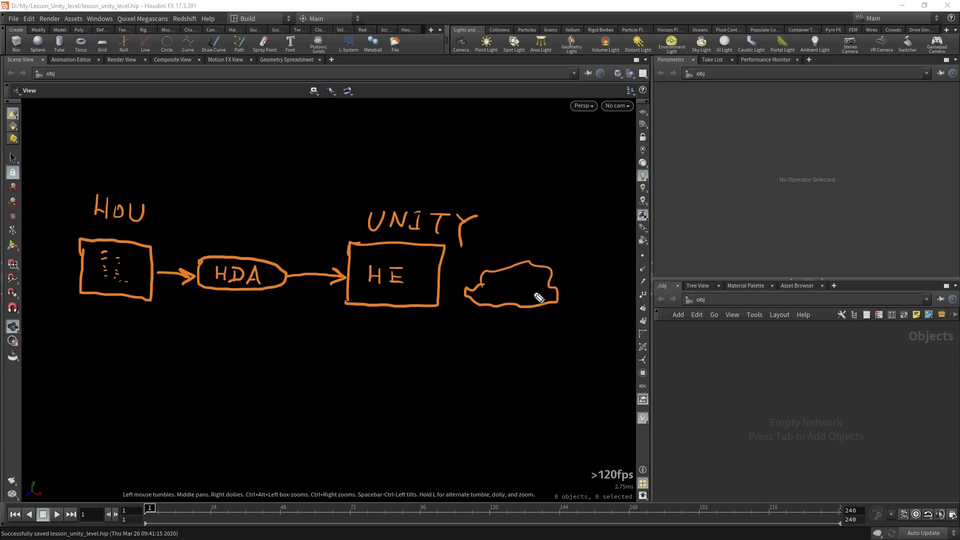
# Step: Add an arrow from the cloud to 'Steam' and an HOU-to-FBX arrow
pyautogui.moveTo(553, 258)
pyautogui.mouseDown()
pyautogui.moveTo(585, 228)
pyautogui.moveTo(580, 244)
pyautogui.mouseUp()
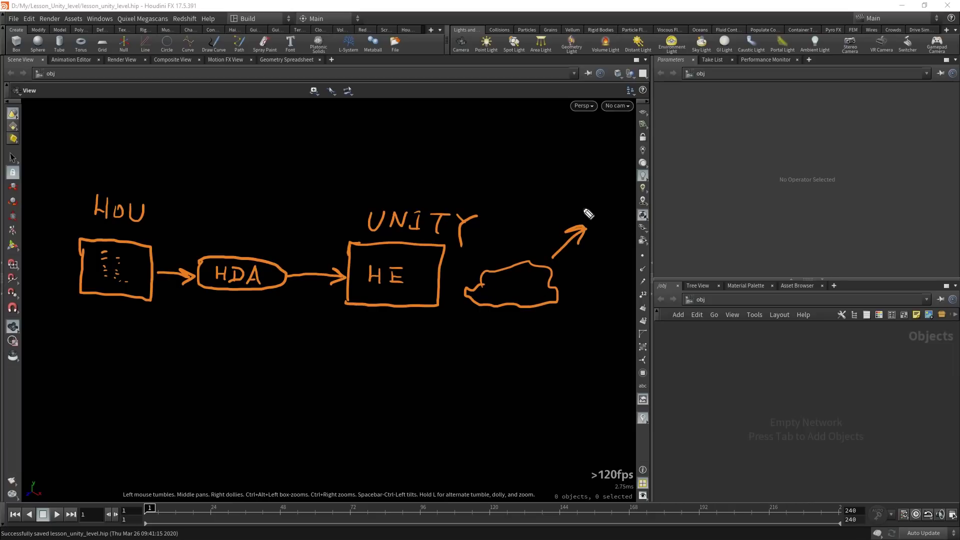
pyautogui.moveTo(565, 191)
pyautogui.mouseDown()
pyautogui.moveTo(540, 212)
pyautogui.moveTo(591, 199)
pyautogui.moveTo(638, 213)
pyautogui.mouseUp()
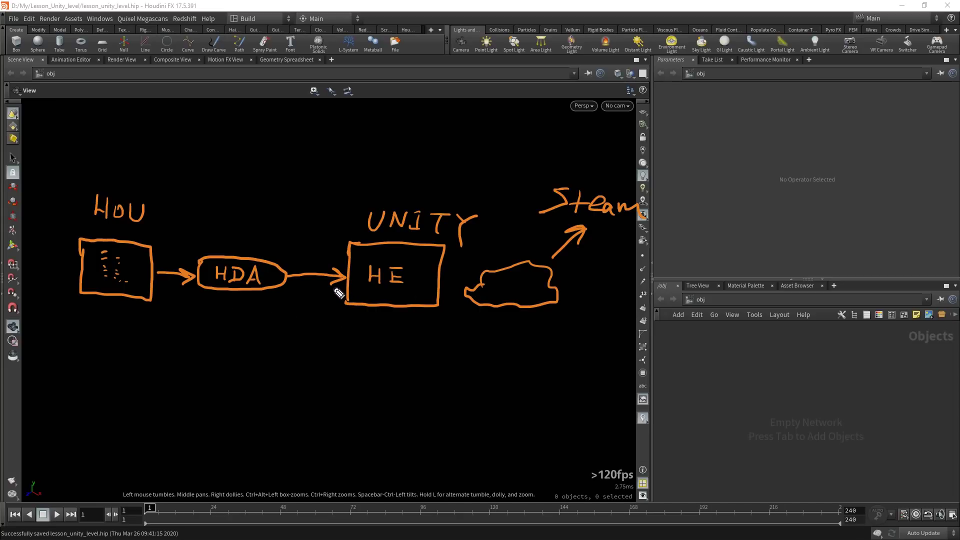
pyautogui.moveTo(160, 236)
pyautogui.mouseDown()
pyautogui.moveTo(211, 201)
pyautogui.moveTo(204, 219)
pyautogui.moveTo(231, 176)
pyautogui.moveTo(228, 189)
pyautogui.moveTo(252, 181)
pyautogui.moveTo(247, 202)
pyautogui.moveTo(277, 206)
pyautogui.mouseUp()
pyautogui.moveTo(284, 182)
pyautogui.mouseDown()
pyautogui.moveTo(254, 213)
pyautogui.moveTo(334, 242)
pyautogui.mouseUp()
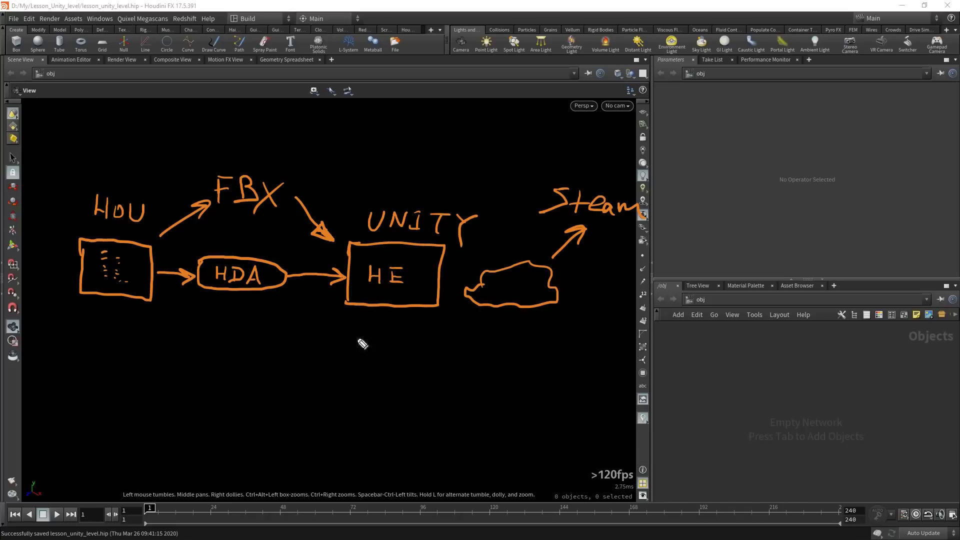
# Step: Handwrite collision, tag and layer beneath the HE box
pyautogui.moveTo(315, 324)
pyautogui.mouseDown()
pyautogui.moveTo(299, 331)
pyautogui.moveTo(314, 336)
pyautogui.mouseUp()
pyautogui.moveTo(336, 328)
pyautogui.mouseDown()
pyautogui.moveTo(373, 345)
pyautogui.moveTo(411, 336)
pyautogui.moveTo(447, 343)
pyautogui.mouseUp()
pyautogui.click(366, 323)
pyautogui.click(396, 321)
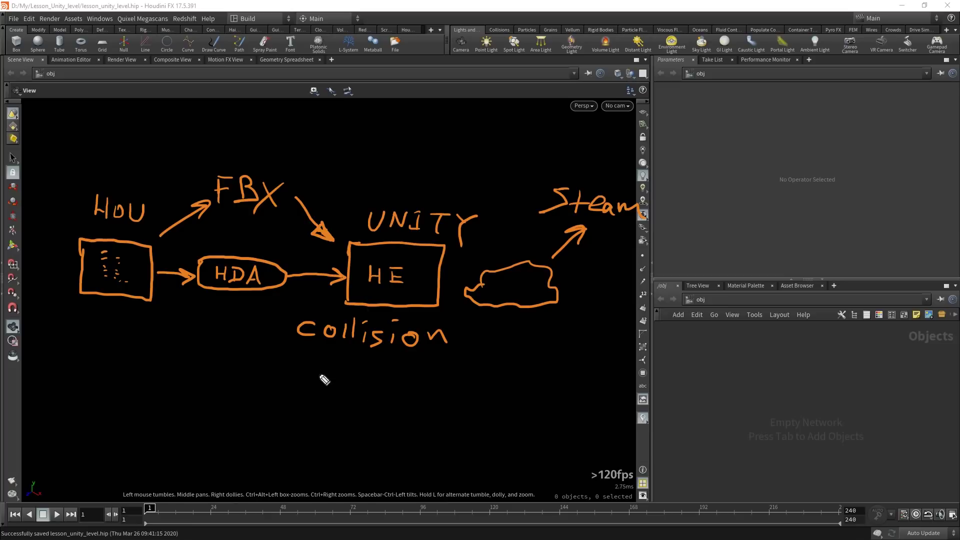
pyautogui.moveTo(311, 349); pyautogui.dragTo(311, 369)
pyautogui.moveTo(302, 358)
pyautogui.mouseDown()
pyautogui.moveTo(318, 359)
pyautogui.moveTo(343, 381)
pyautogui.moveTo(304, 398)
pyautogui.moveTo(344, 407)
pyautogui.moveTo(379, 390)
pyautogui.moveTo(382, 402)
pyautogui.mouseUp()
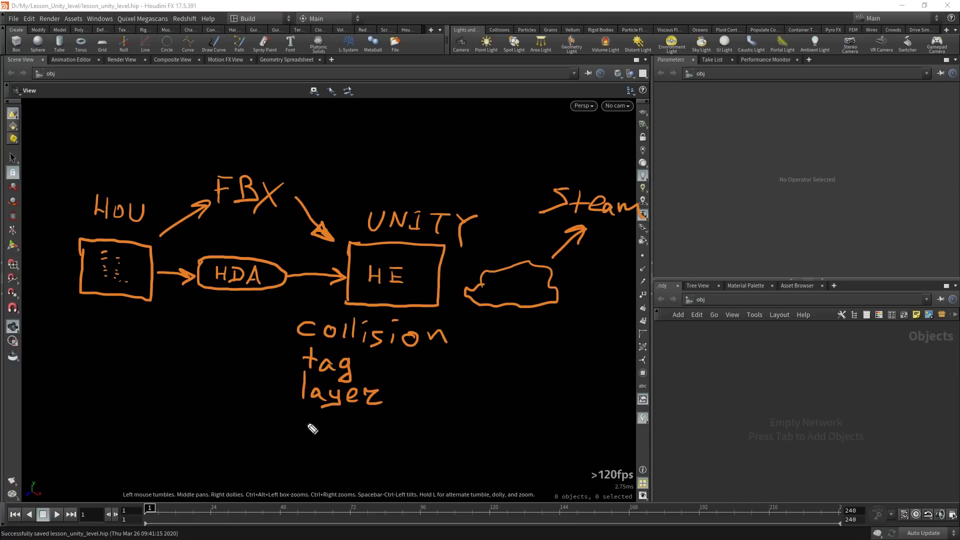
# Step: Add instance, Static and mat to the list and draw a dotted line toward HDA
pyautogui.moveTo(305, 416); pyautogui.dragTo(304, 429)
pyautogui.moveTo(313, 428); pyautogui.dragTo(447, 427)
pyautogui.moveTo(302, 407); pyautogui.dragTo(303, 411)
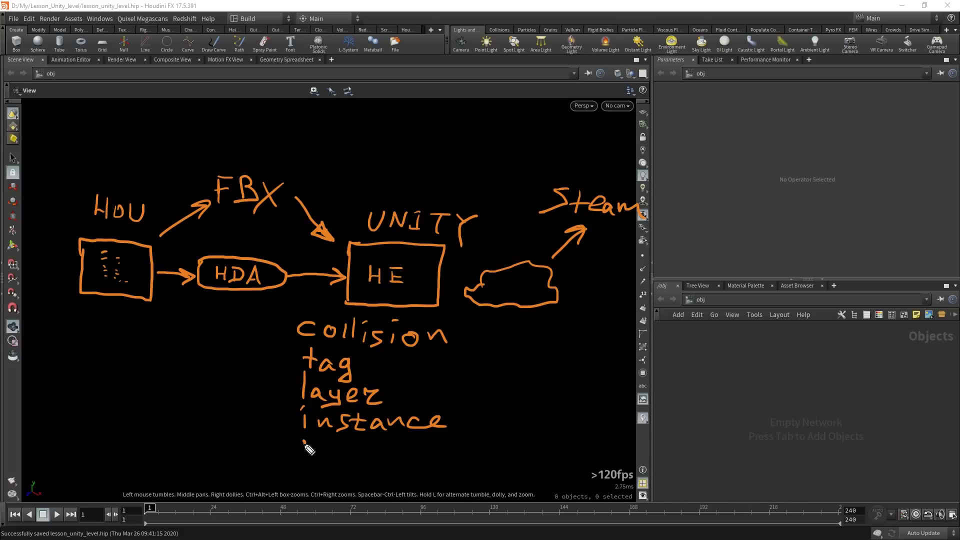
pyautogui.moveTo(306, 440)
pyautogui.mouseDown()
pyautogui.moveTo(291, 457)
pyautogui.moveTo(311, 460)
pyautogui.moveTo(321, 447)
pyautogui.moveTo(360, 460)
pyautogui.mouseUp()
pyautogui.moveTo(350, 449); pyautogui.dragTo(381, 460)
pyautogui.moveTo(380, 438); pyautogui.dragTo(407, 459)
pyautogui.moveTo(293, 475)
pyautogui.mouseDown()
pyautogui.moveTo(345, 494)
pyautogui.moveTo(366, 479)
pyautogui.mouseUp()
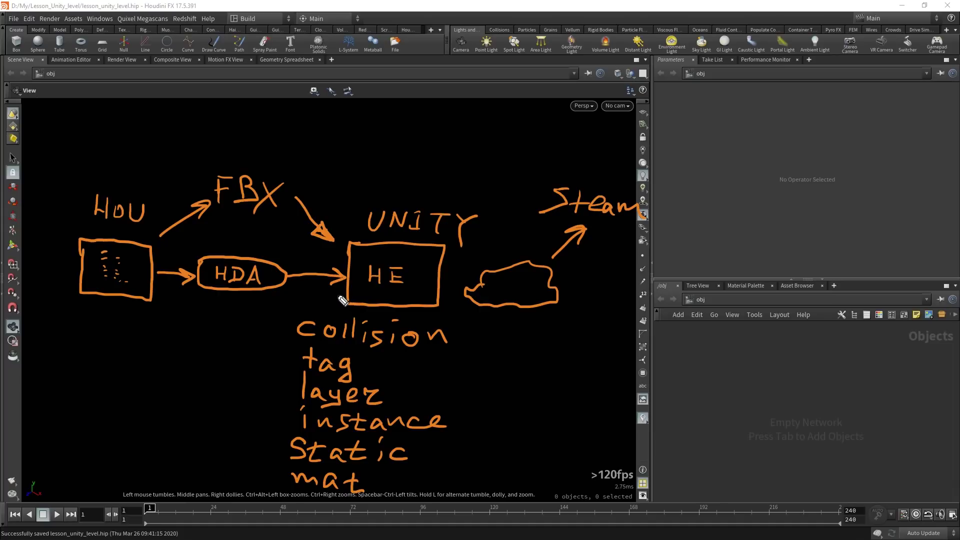
pyautogui.moveTo(340, 297); pyautogui.dragTo(295, 297)
# Step: Clear the sketch and add the Game Development Toolset shelf
pyautogui.press('Escape')
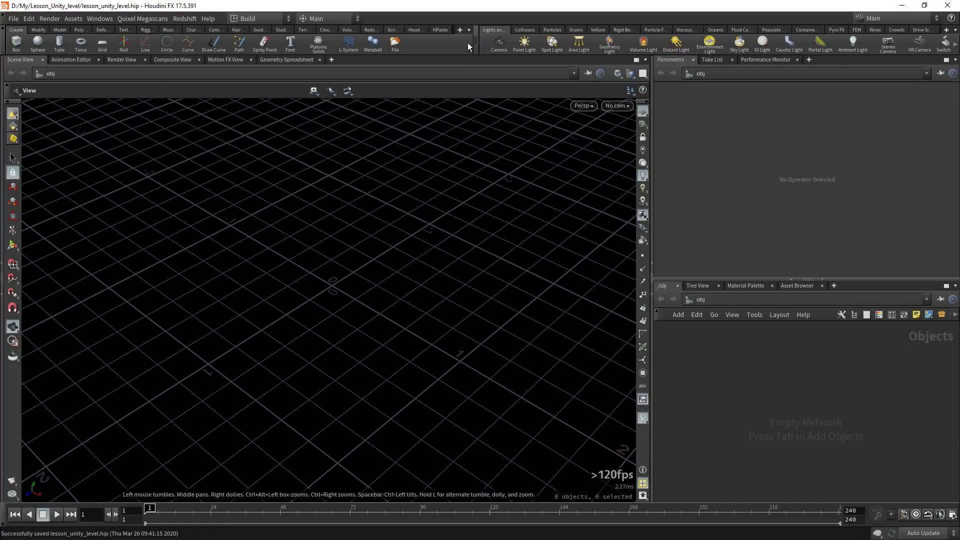
pyautogui.click(460, 31)
pyautogui.moveTo(501, 68)
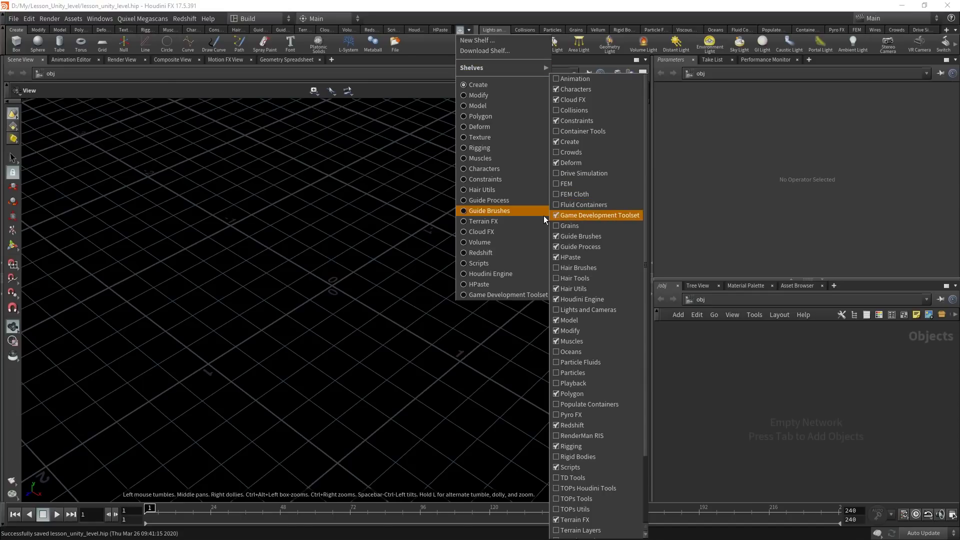
pyautogui.click(525, 42)
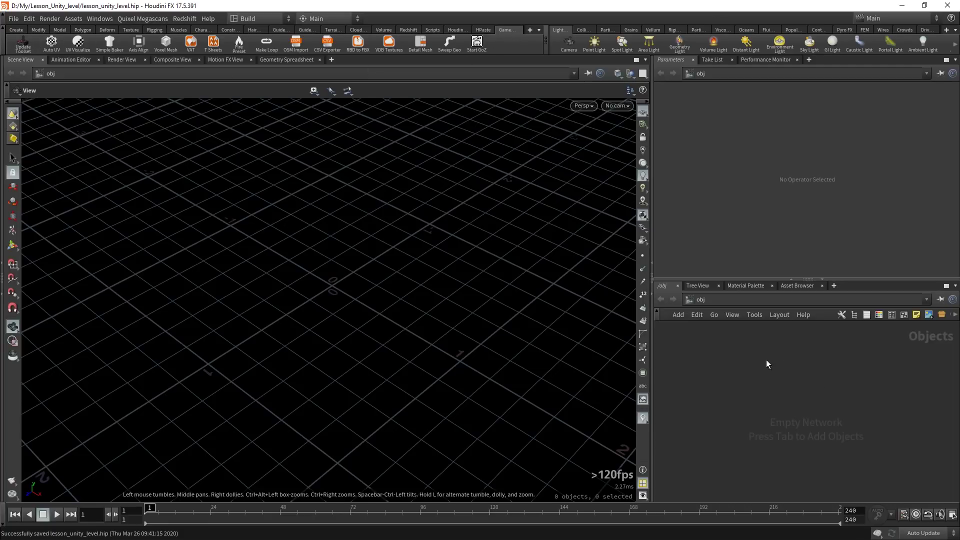
# Step: Create a geo1 Geometry node and place a GameDev Trace PSD File node inside it
pyautogui.press('Tab')
pyautogui.write('geo')
pyautogui.press('Return')
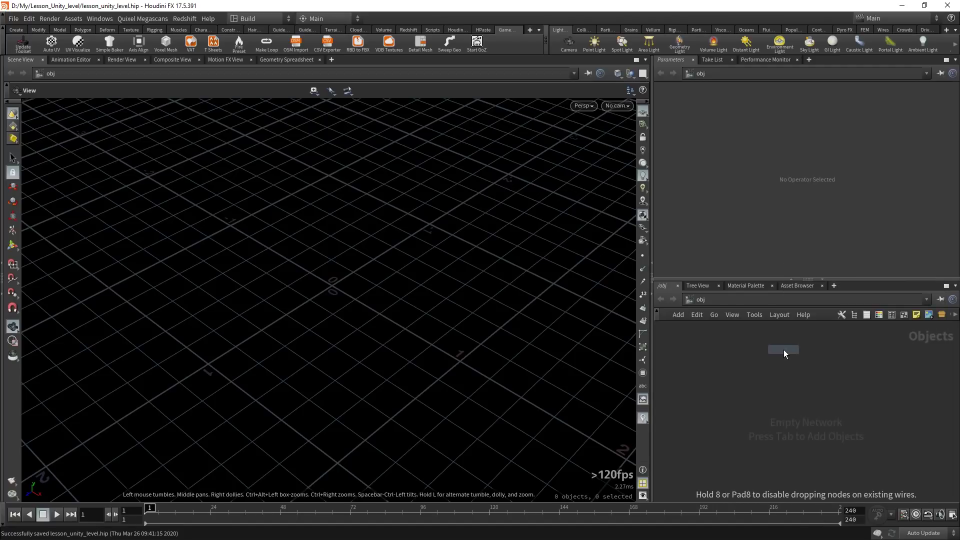
pyautogui.click(779, 378)
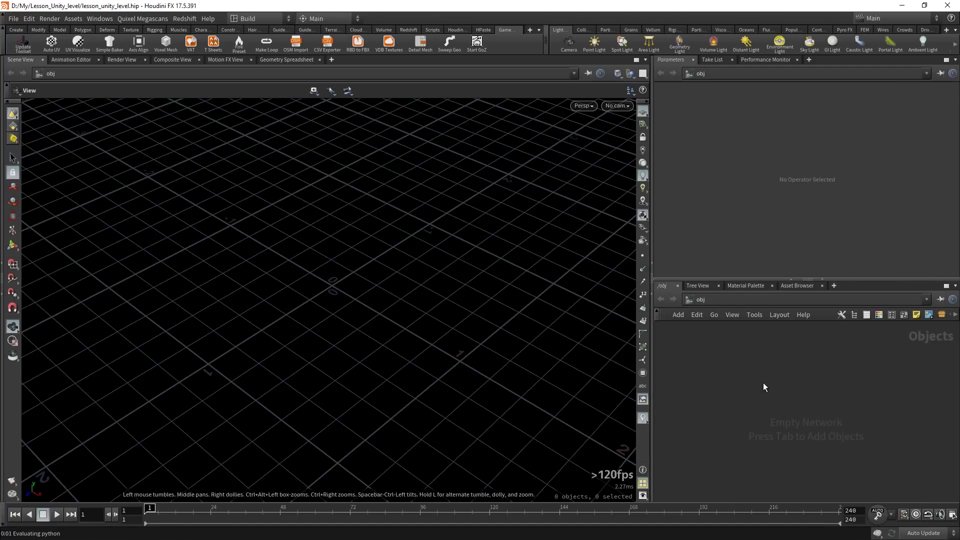
pyautogui.doubleClick(778, 378)
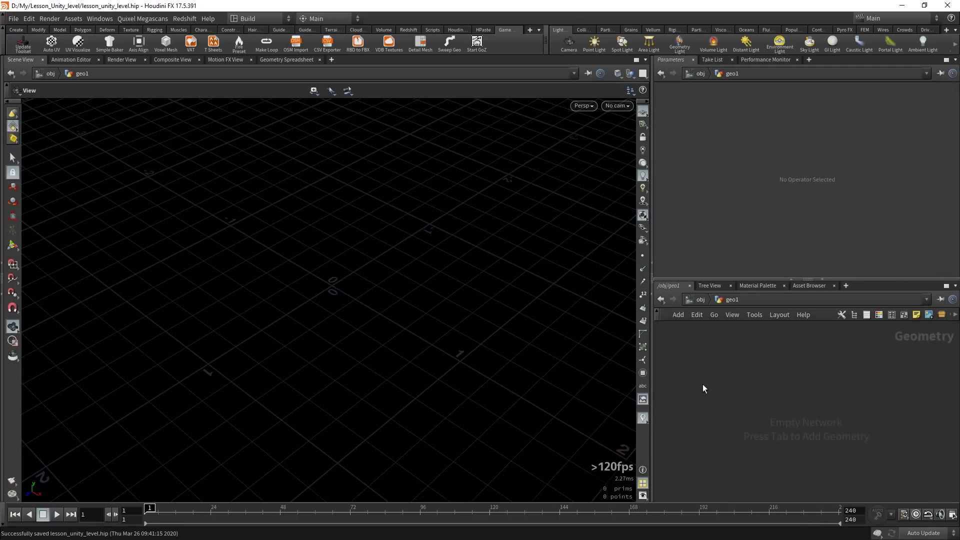
pyautogui.press('Tab')
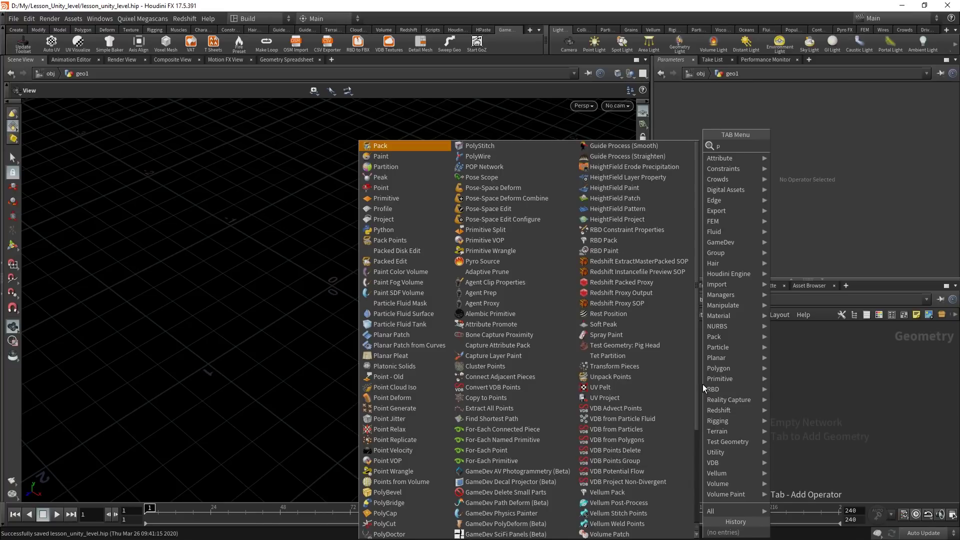
pyautogui.write('psd')
pyautogui.press('Return')
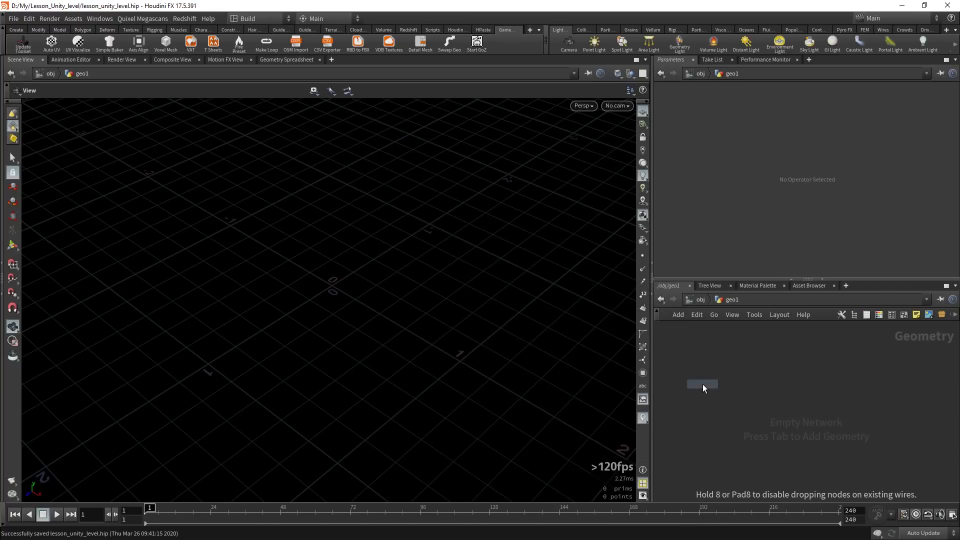
pyautogui.click(765, 370)
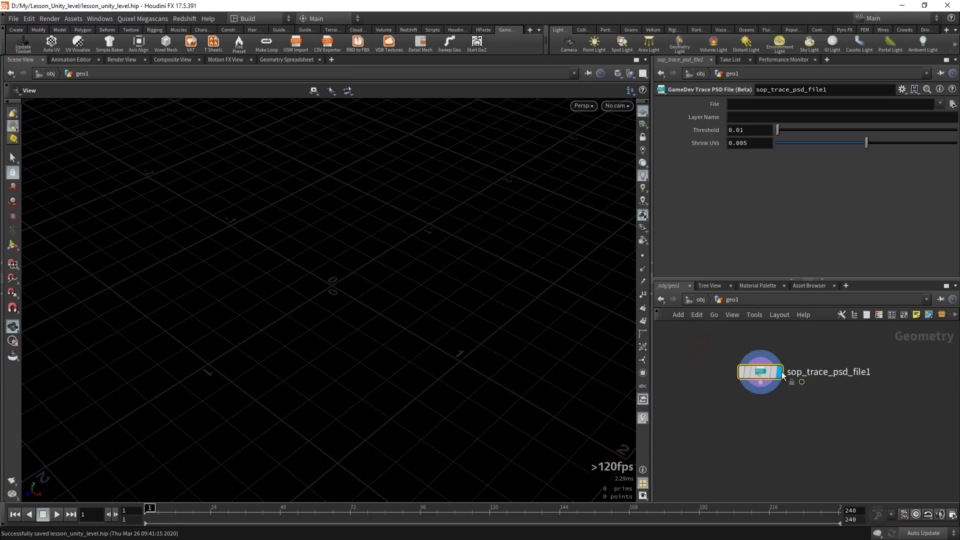
pyautogui.moveTo(755, 375); pyautogui.dragTo(758, 398)
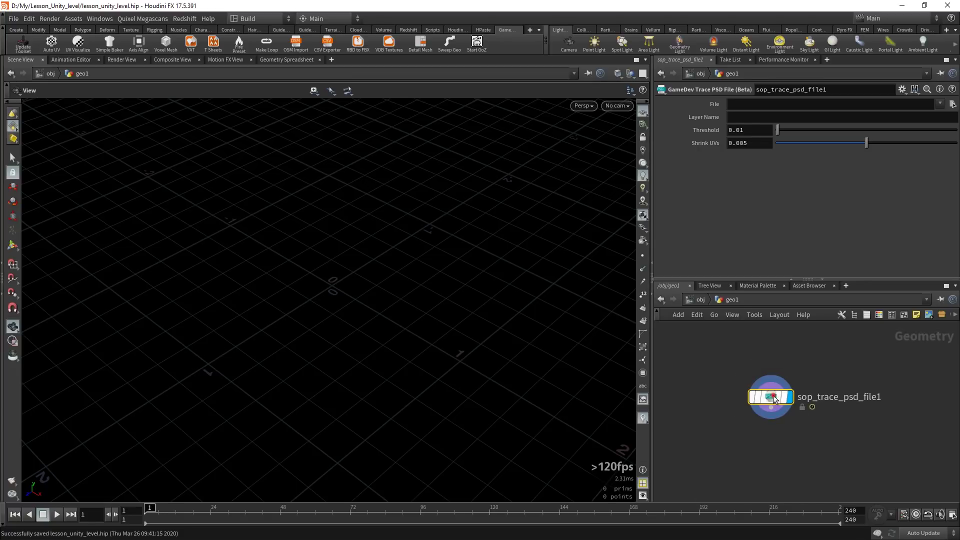
pyautogui.doubleClick(761, 397)
pyautogui.scroll(2, 809, 332)
pyautogui.scroll(3, 809, 332)
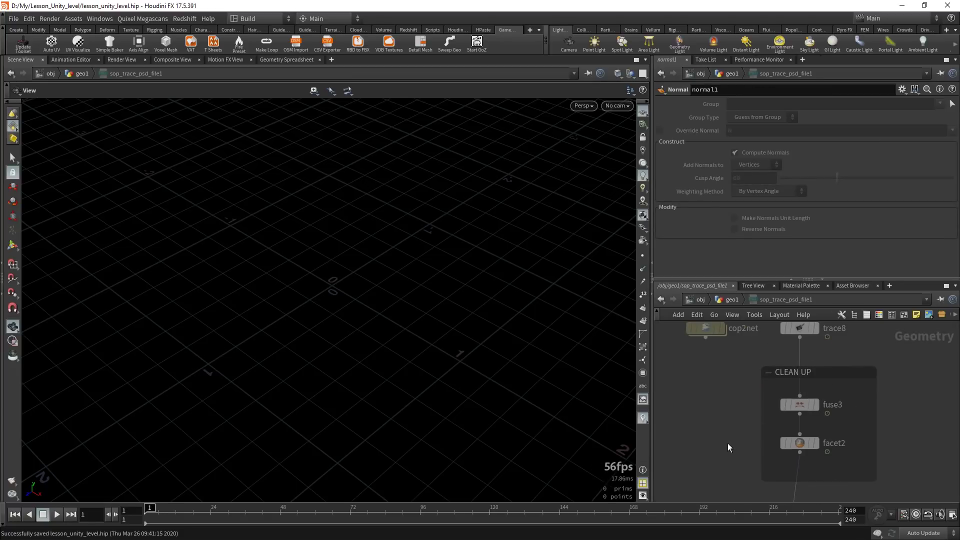
pyautogui.moveTo(720, 379); pyautogui.dragTo(700, 421, button='middle')
pyautogui.moveTo(855, 395); pyautogui.dragTo(749, 341)
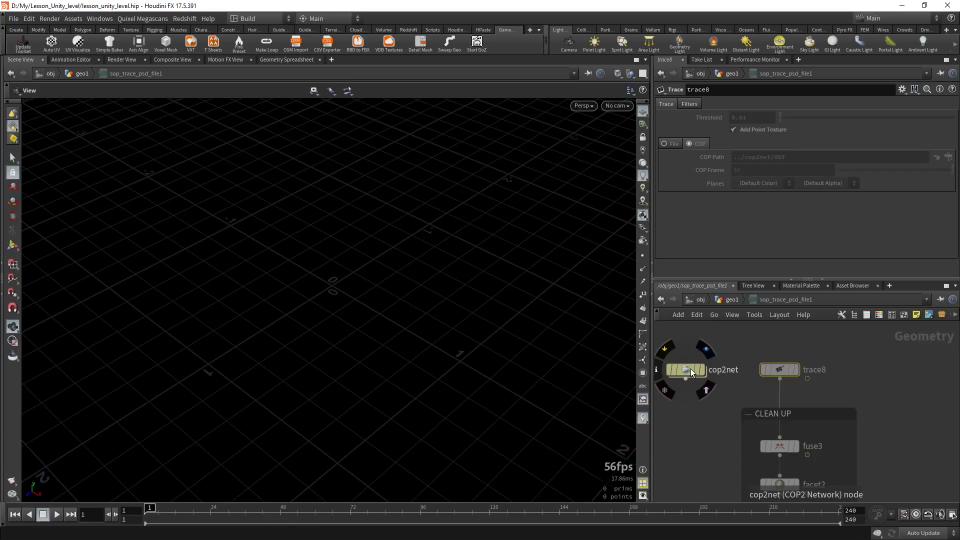
pyautogui.click(733, 299)
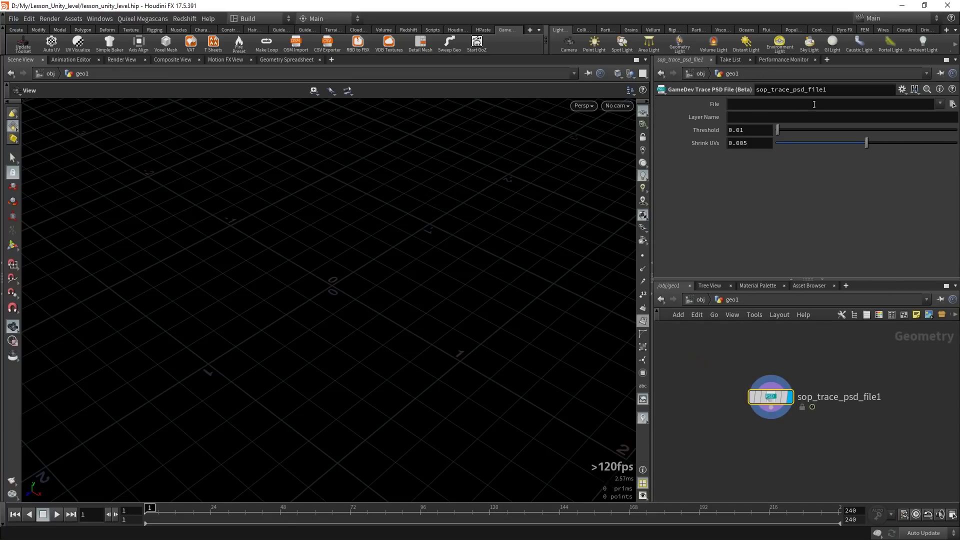
# Step: Point the Trace PSD File node at $HIP/cave.psd with layer name 'cave'
pyautogui.click(952, 104)
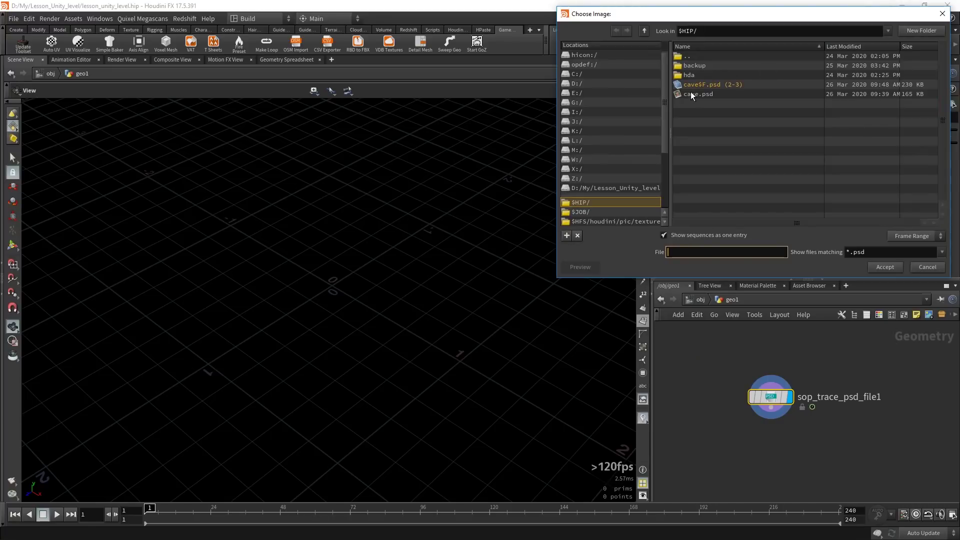
pyautogui.click(690, 236)
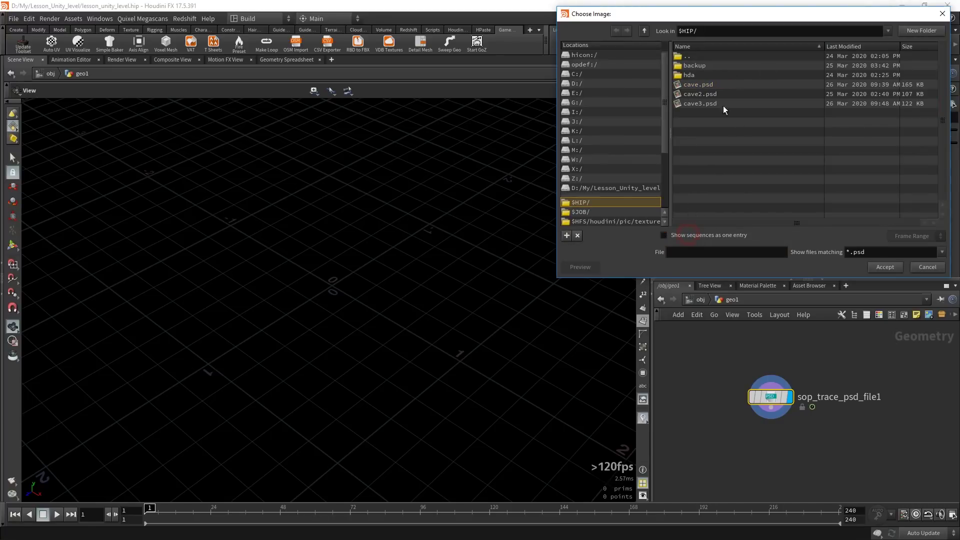
pyautogui.doubleClick(696, 86)
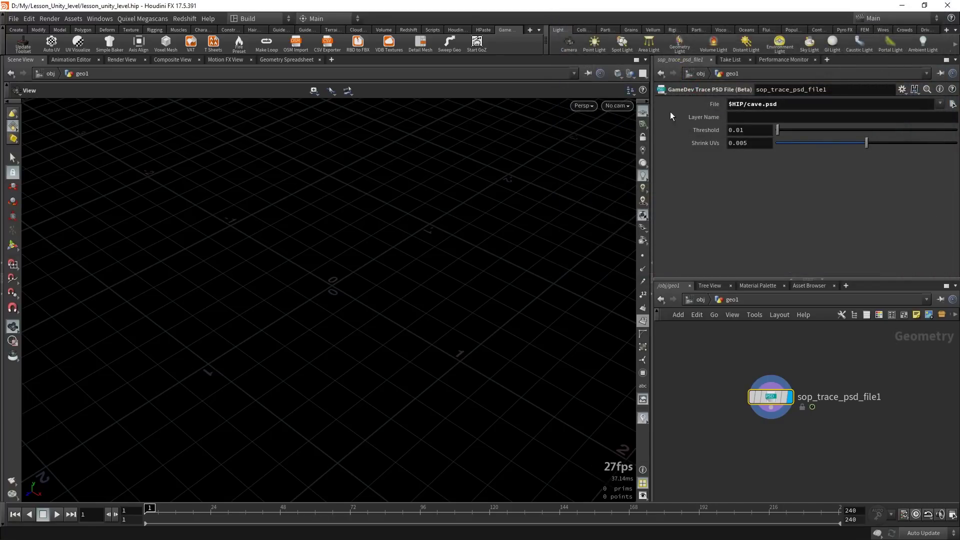
pyautogui.click(752, 119)
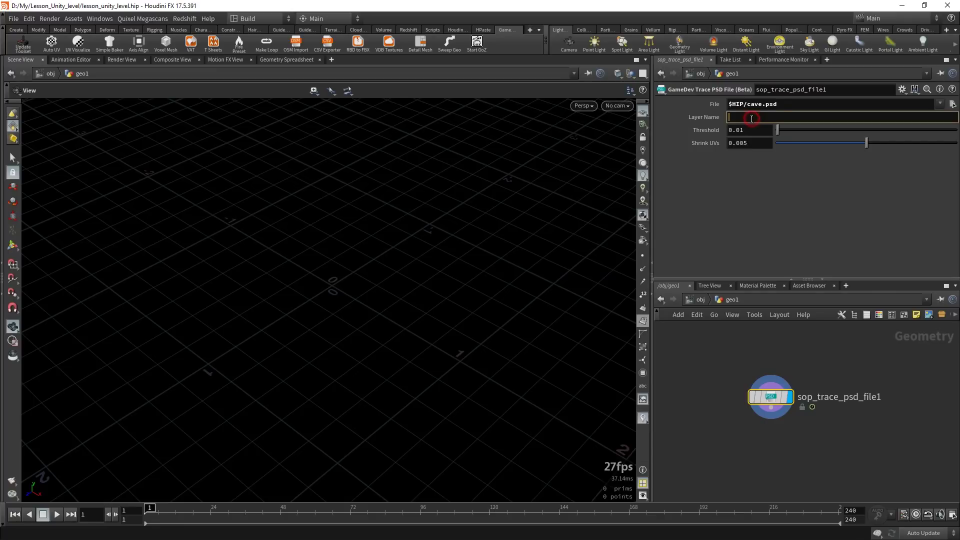
pyautogui.write('cave')
pyautogui.press('Return')
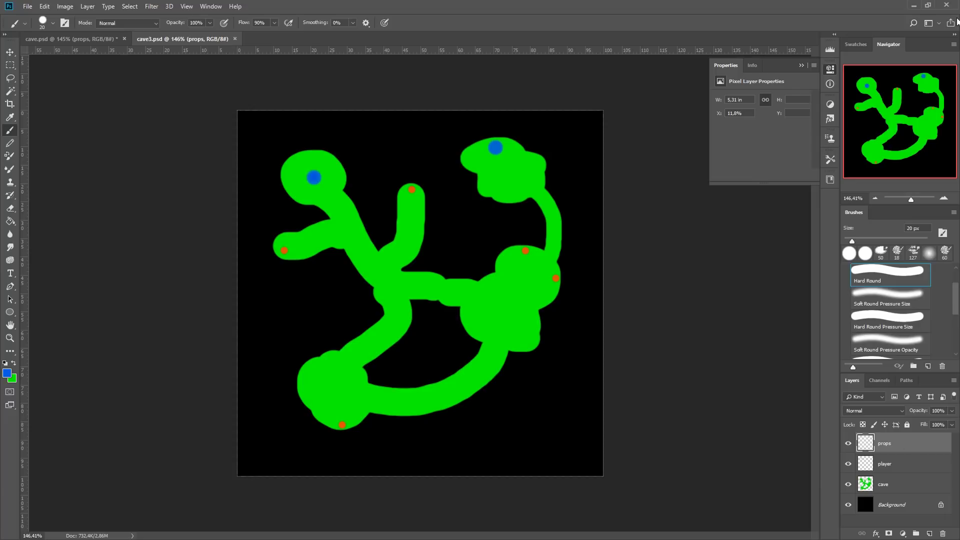
pyautogui.click(914, 5)
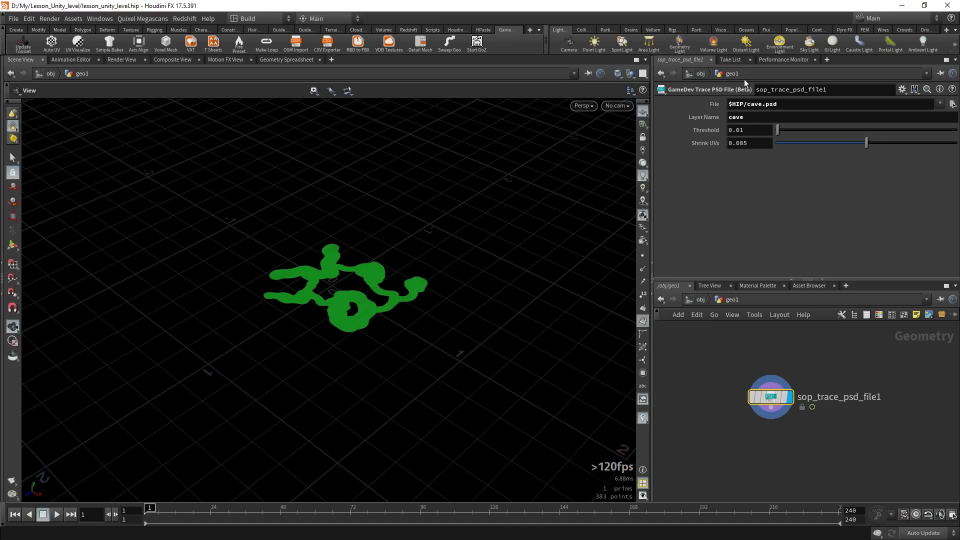
# Step: Look down on the green cave outline and turn on point display
pyautogui.moveTo(412, 272); pyautogui.dragTo(438, 350)
pyautogui.scroll(5, 438, 350)
pyautogui.scroll(3, 496, 329)
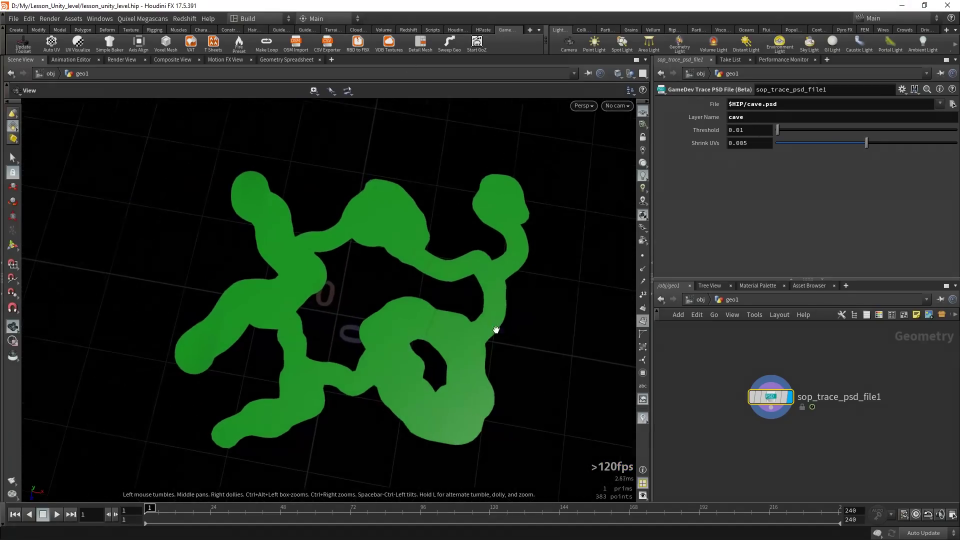
pyautogui.moveTo(496, 330); pyautogui.dragTo(444, 353)
pyautogui.click(643, 256)
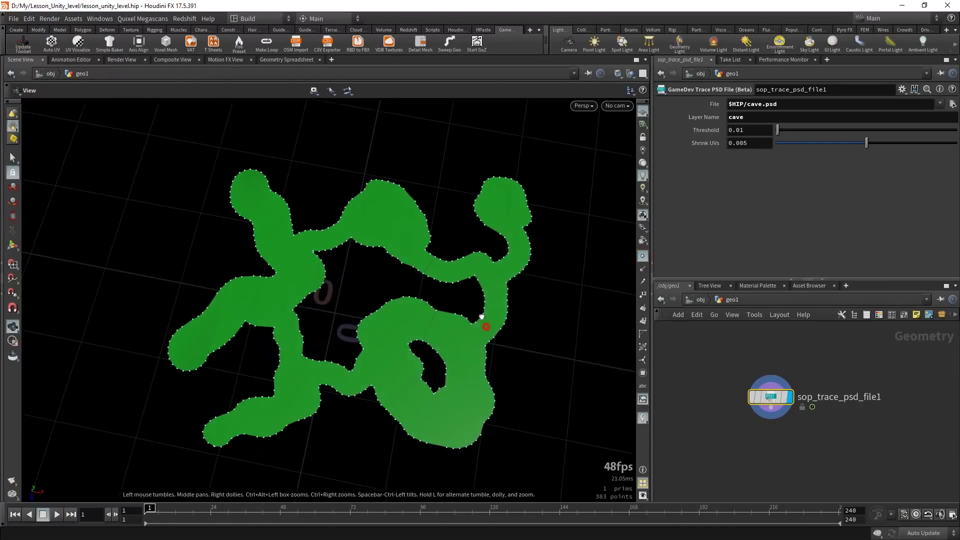
# Step: Orbit around the outline to a steeper angle and bring up the node menu
pyautogui.moveTo(482, 316); pyautogui.dragTo(480, 314)
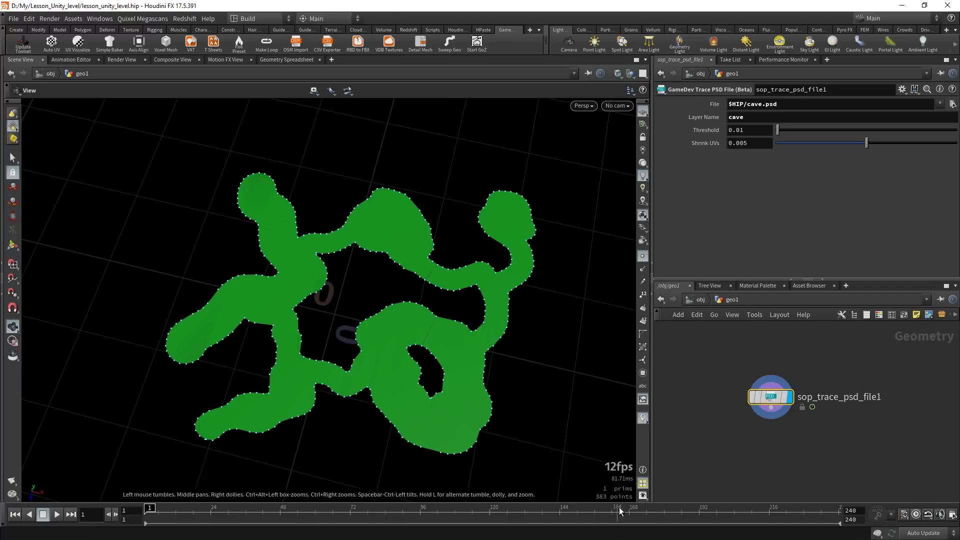
pyautogui.moveTo(403, 325)
pyautogui.mouseDown()
pyautogui.moveTo(446, 324)
pyautogui.moveTo(439, 278)
pyautogui.moveTo(450, 307)
pyautogui.moveTo(520, 276)
pyautogui.moveTo(491, 261)
pyautogui.moveTo(458, 283)
pyautogui.moveTo(500, 300)
pyautogui.mouseUp()
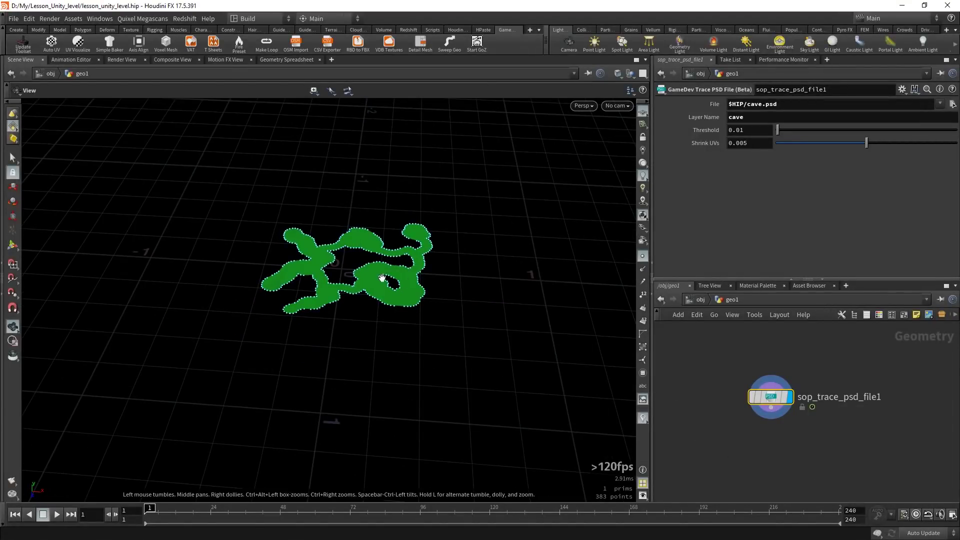
pyautogui.moveTo(385, 274)
pyautogui.mouseDown()
pyautogui.moveTo(452, 317)
pyautogui.moveTo(488, 319)
pyautogui.moveTo(536, 302)
pyautogui.moveTo(322, 253)
pyautogui.mouseUp()
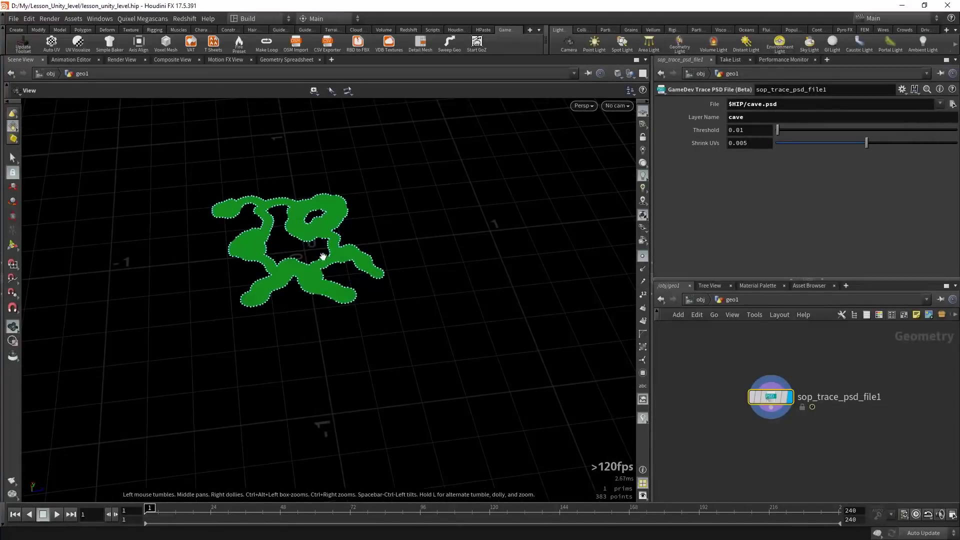
pyautogui.press('Tab')
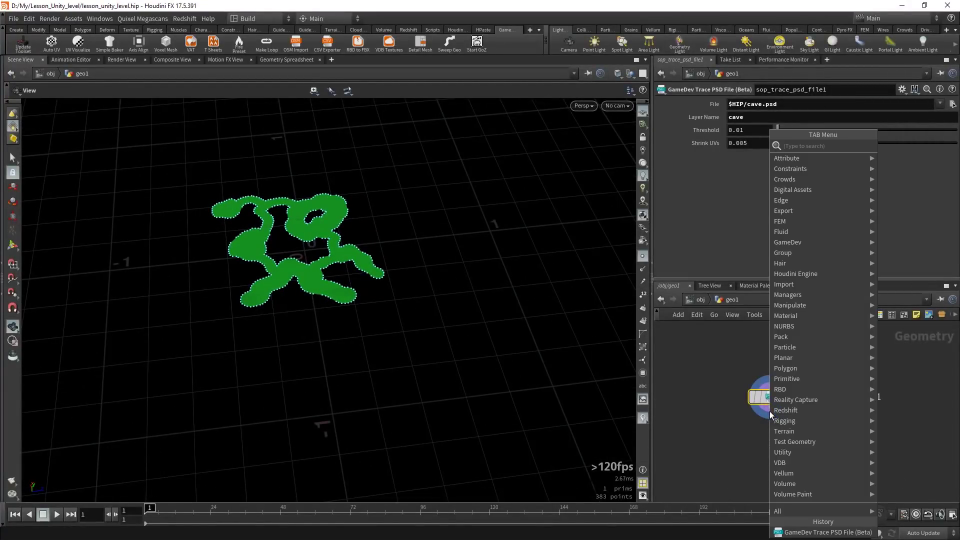
# Step: Place transform1 below sop_trace_psd_file1 with Uniform Scale 100 and frame the enlarged cave
pyautogui.write('tran')
pyautogui.press('Return')
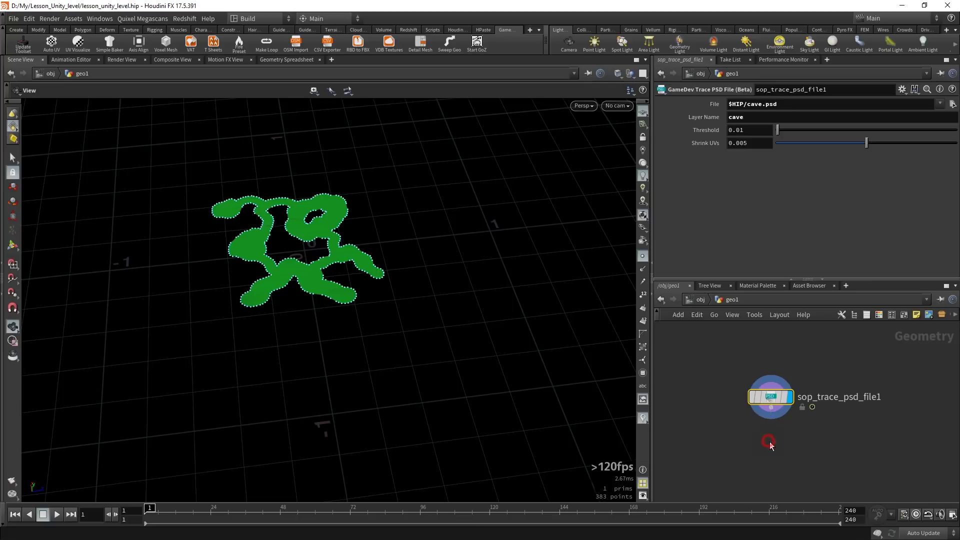
pyautogui.click(770, 441)
pyautogui.click(736, 196)
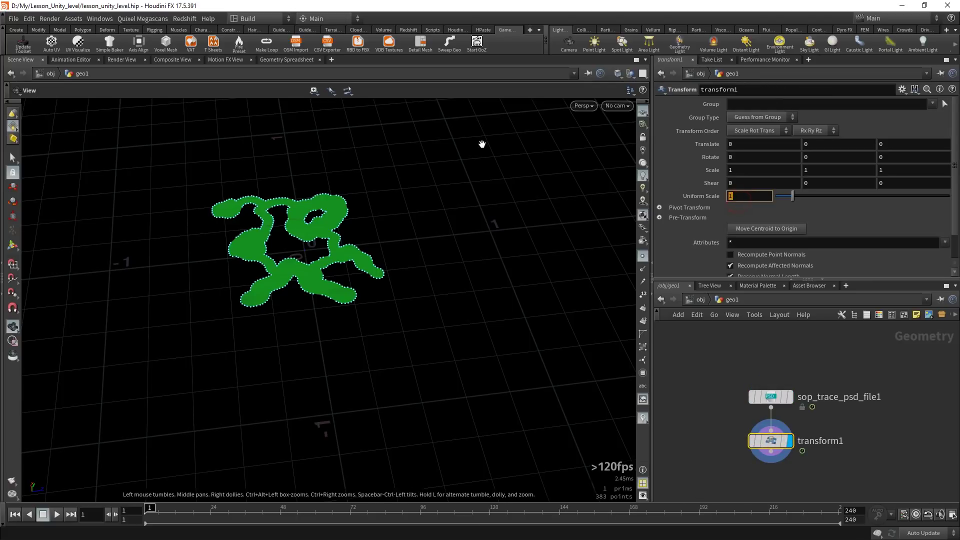
pyautogui.press('Return')
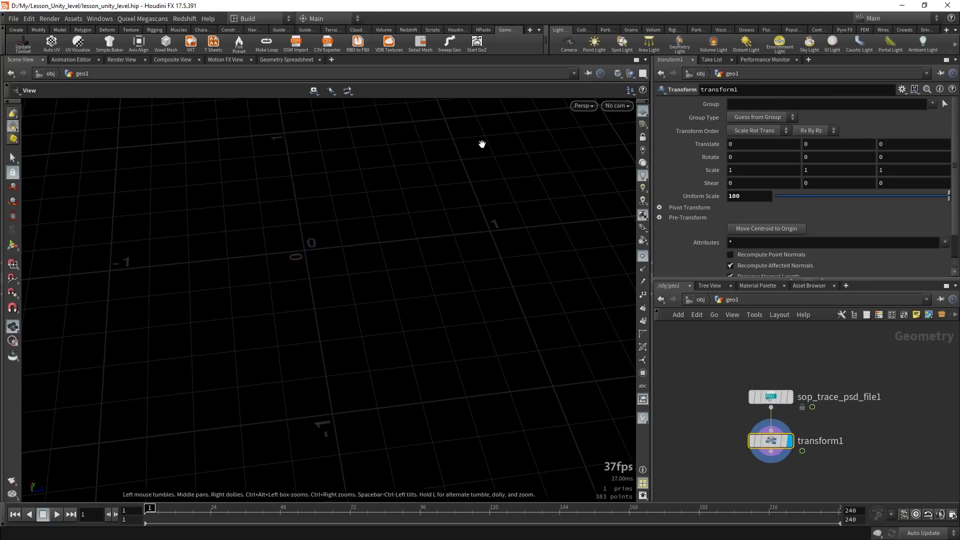
pyautogui.press('h')
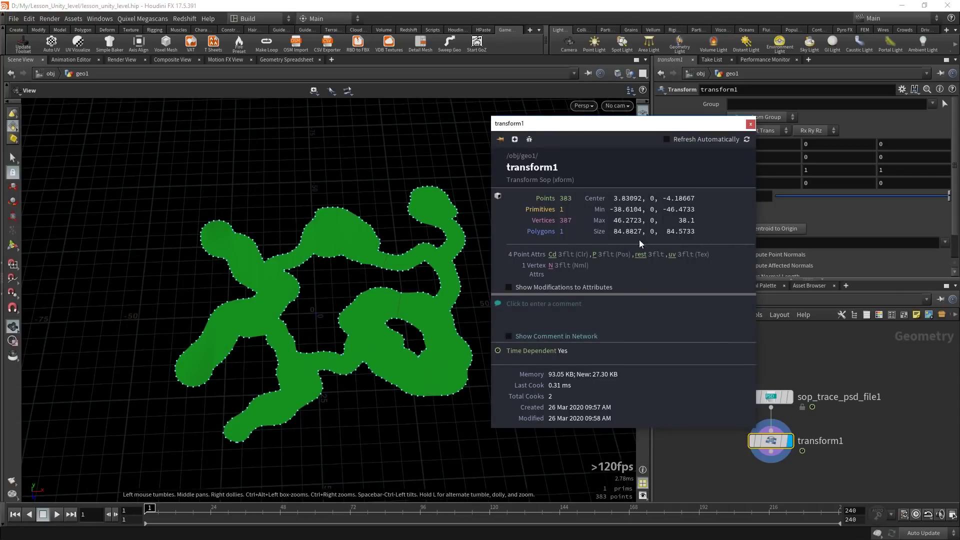
pyautogui.click(751, 124)
pyautogui.moveTo(540, 235); pyautogui.dragTo(474, 269)
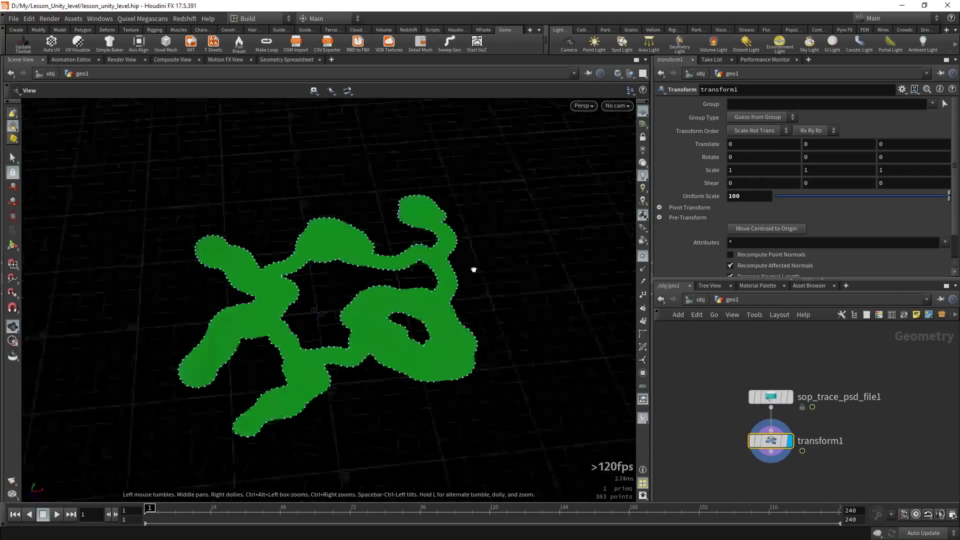
pyautogui.moveTo(733, 440); pyautogui.dragTo(725, 419, button='middle')
pyautogui.moveTo(401, 315); pyautogui.dragTo(381, 322)
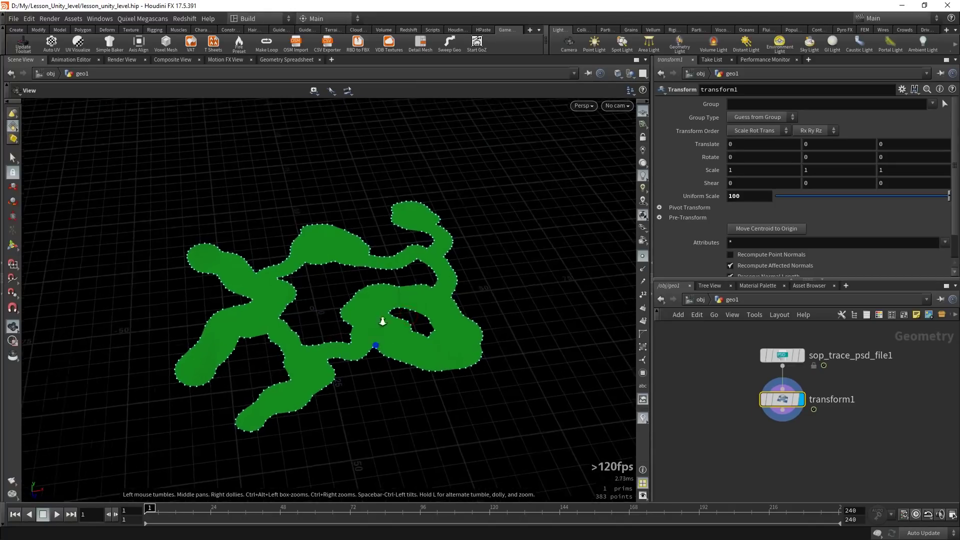
pyautogui.scroll(5, 457, 339)
pyautogui.moveTo(456, 339)
pyautogui.mouseDown()
pyautogui.moveTo(424, 296)
pyautogui.moveTo(264, 326)
pyautogui.moveTo(339, 313)
pyautogui.mouseUp()
pyautogui.scroll(5, 271, 368)
pyautogui.moveTo(272, 368)
pyautogui.mouseDown()
pyautogui.moveTo(404, 379)
pyautogui.moveTo(565, 299)
pyautogui.mouseUp()
pyautogui.scroll(-3, 370, 387)
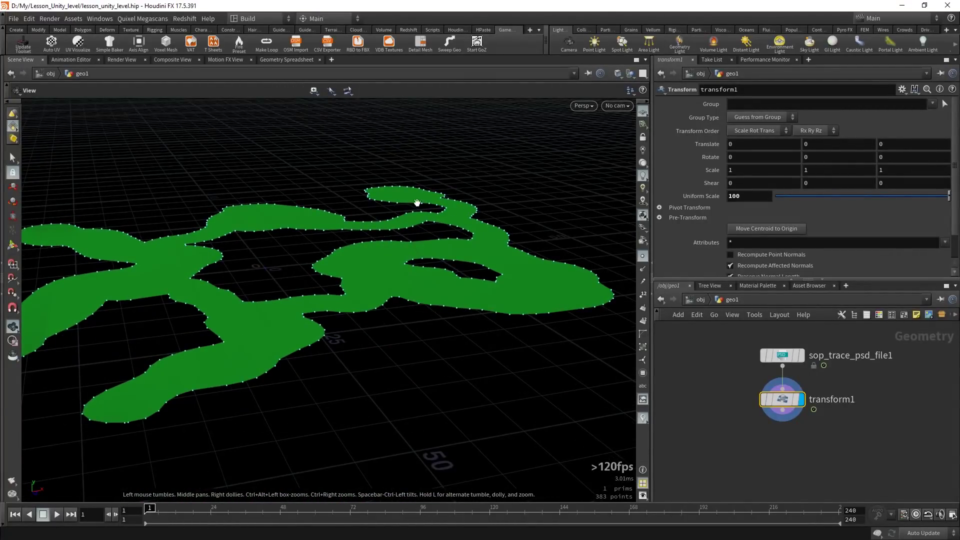
pyautogui.moveTo(299, 202)
pyautogui.mouseDown()
pyautogui.moveTo(376, 229)
pyautogui.moveTo(400, 265)
pyautogui.mouseUp()
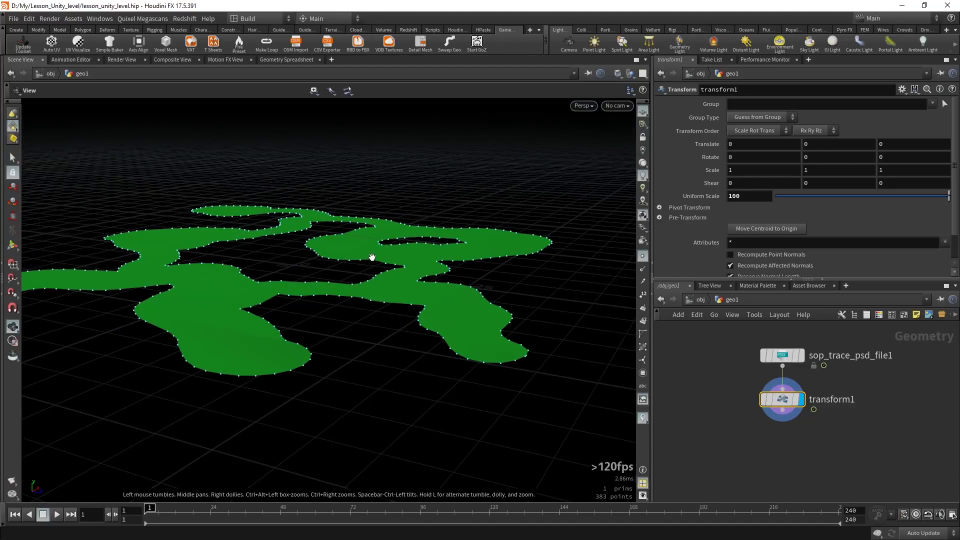
pyautogui.moveTo(447, 290)
pyautogui.mouseDown()
pyautogui.moveTo(358, 332)
pyautogui.moveTo(392, 270)
pyautogui.moveTo(481, 339)
pyautogui.moveTo(493, 296)
pyautogui.moveTo(363, 258)
pyautogui.mouseUp()
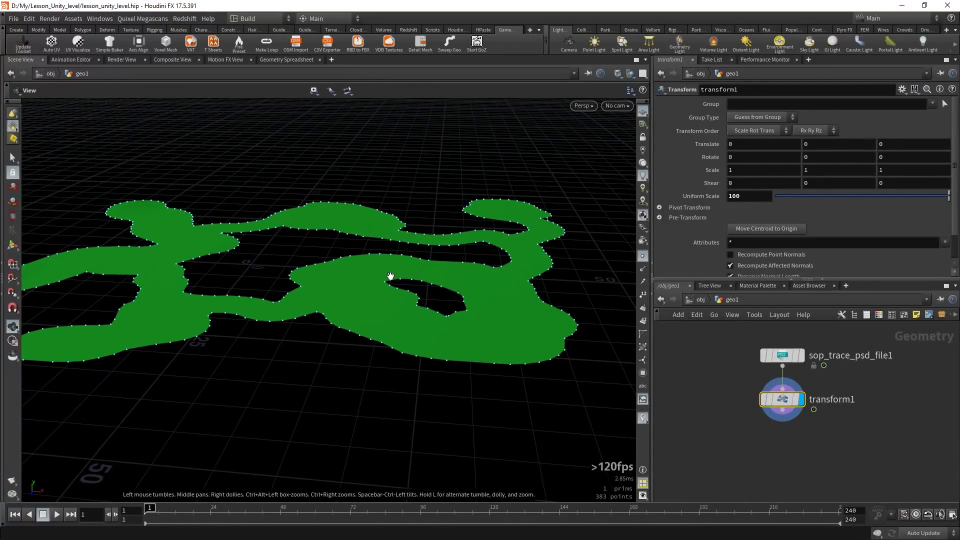
pyautogui.moveTo(360, 283)
pyautogui.mouseDown()
pyautogui.moveTo(403, 332)
pyautogui.moveTo(319, 317)
pyautogui.mouseUp()
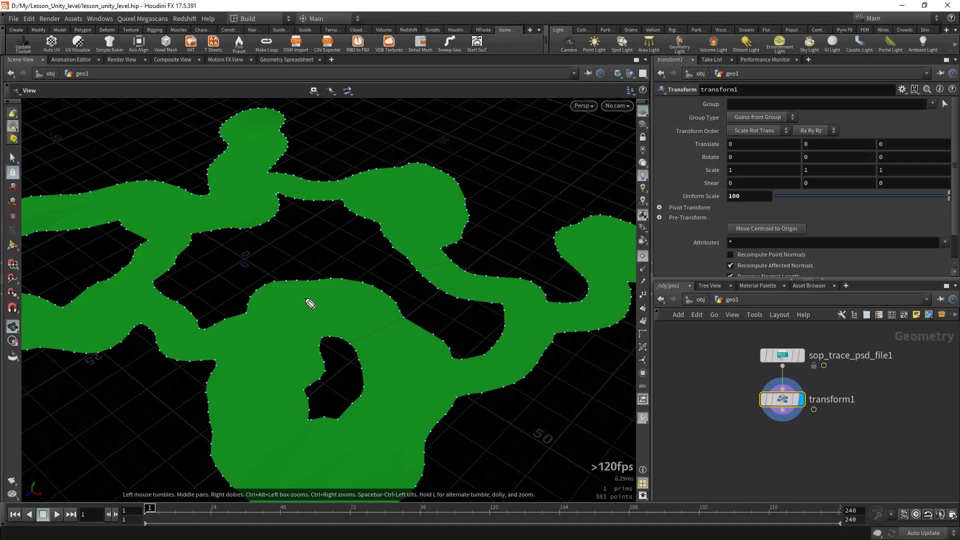
pyautogui.click(320, 281)
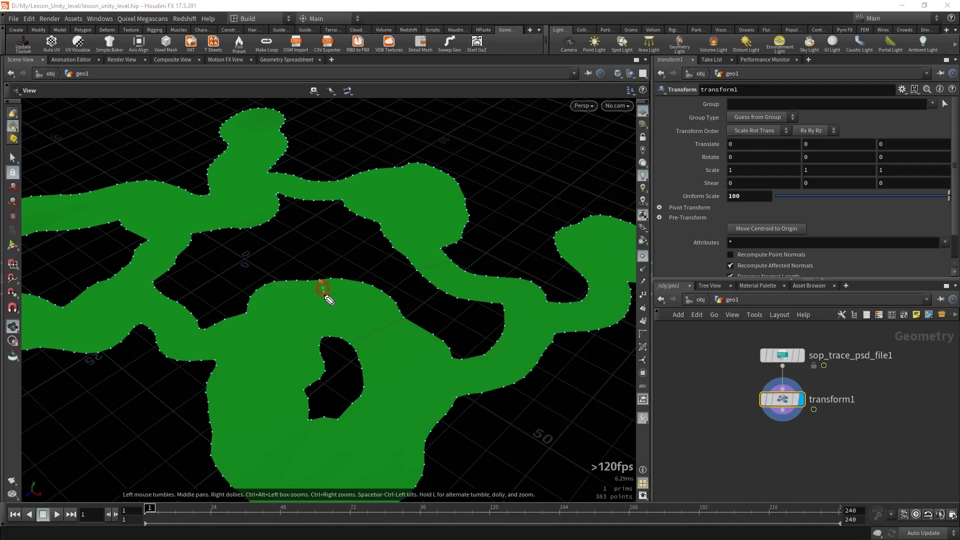
pyautogui.moveTo(331, 329); pyautogui.dragTo(331, 253)
pyautogui.moveTo(307, 288)
pyautogui.mouseDown()
pyautogui.moveTo(324, 283)
pyautogui.moveTo(311, 313)
pyautogui.moveTo(320, 308)
pyautogui.moveTo(332, 321)
pyautogui.moveTo(320, 329)
pyautogui.moveTo(331, 337)
pyautogui.mouseUp()
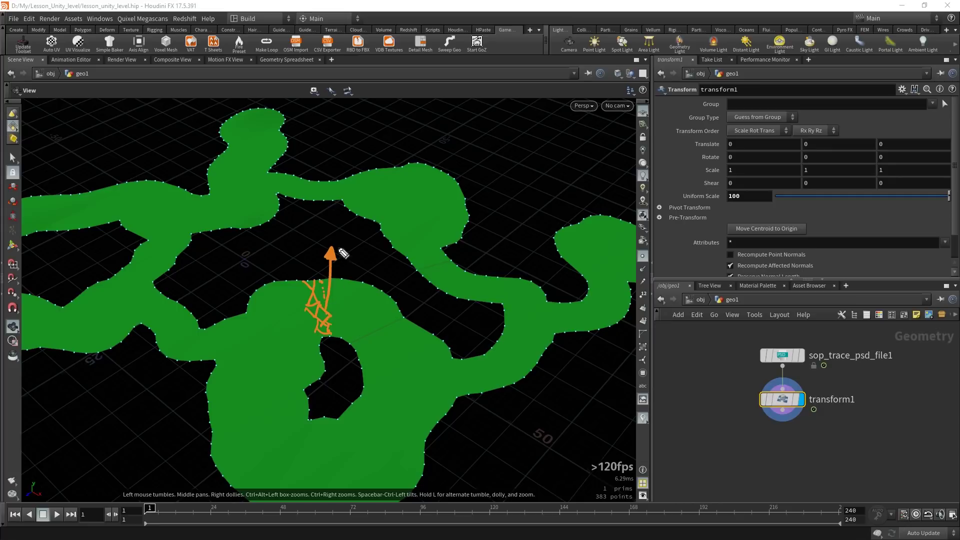
pyautogui.press('e')
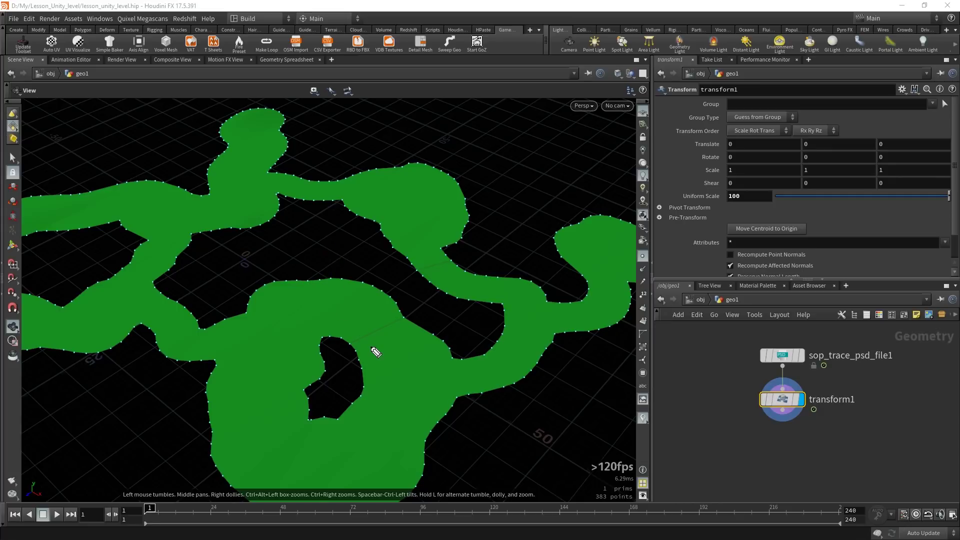
pyautogui.moveTo(820, 461); pyautogui.dragTo(745, 413, button='middle')
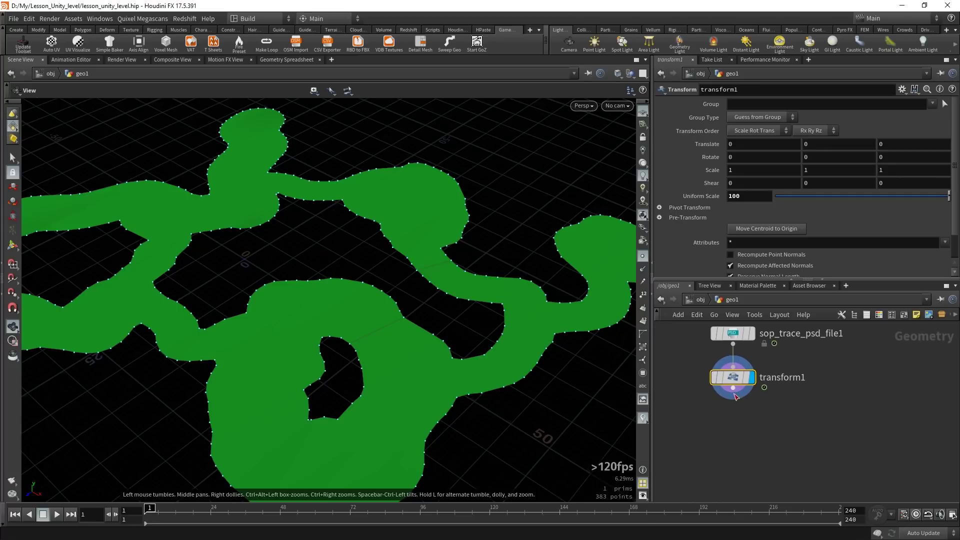
# Step: Add a Remesh node below transform1
pyautogui.press('Tab')
pyautogui.write('REME')
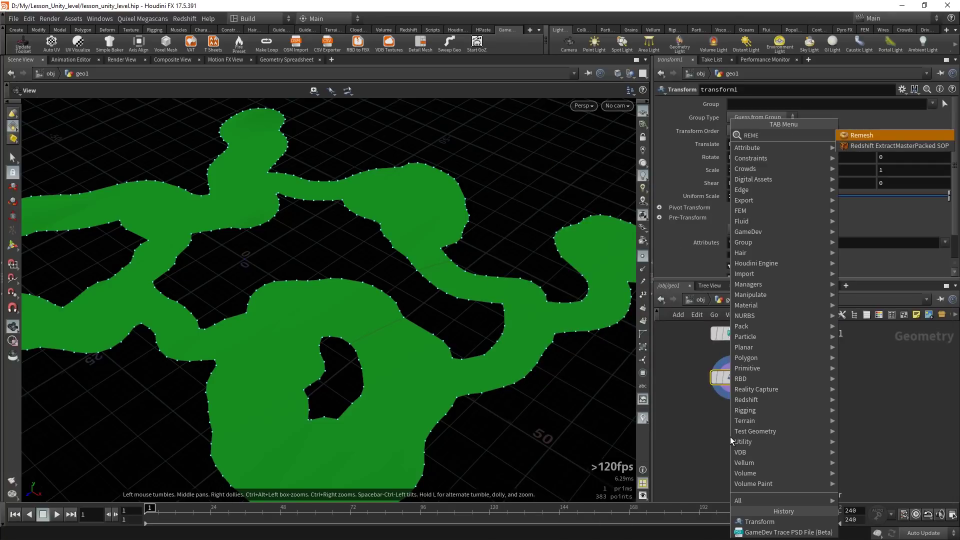
pyautogui.press('Return')
pyautogui.click(710, 440)
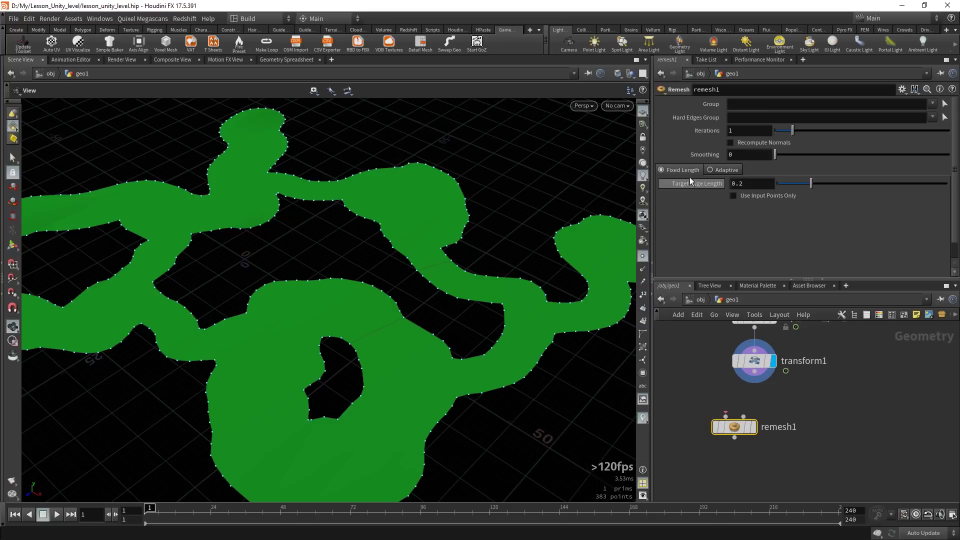
pyautogui.click(712, 381)
pyautogui.click(686, 405)
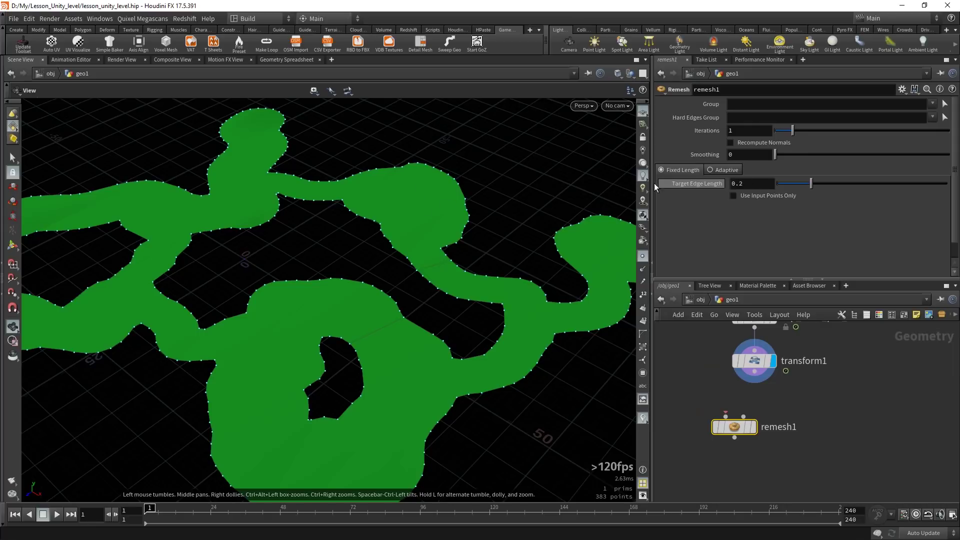
# Step: Set remesh1's Target Edge Length to 2, wire transform1 into it, and display it
pyautogui.doubleClick(765, 186)
pyautogui.write('2')
pyautogui.press('Return')
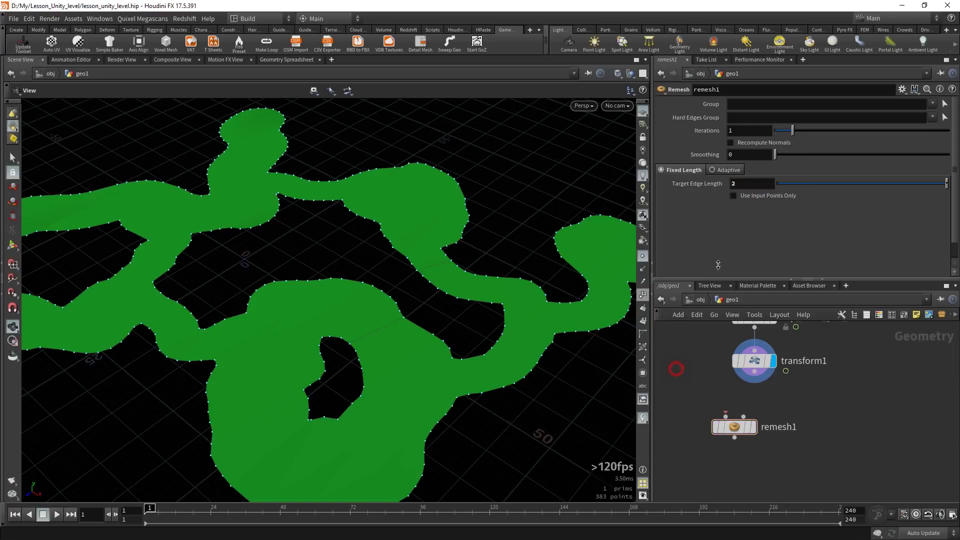
pyautogui.moveTo(731, 416); pyautogui.dragTo(757, 367)
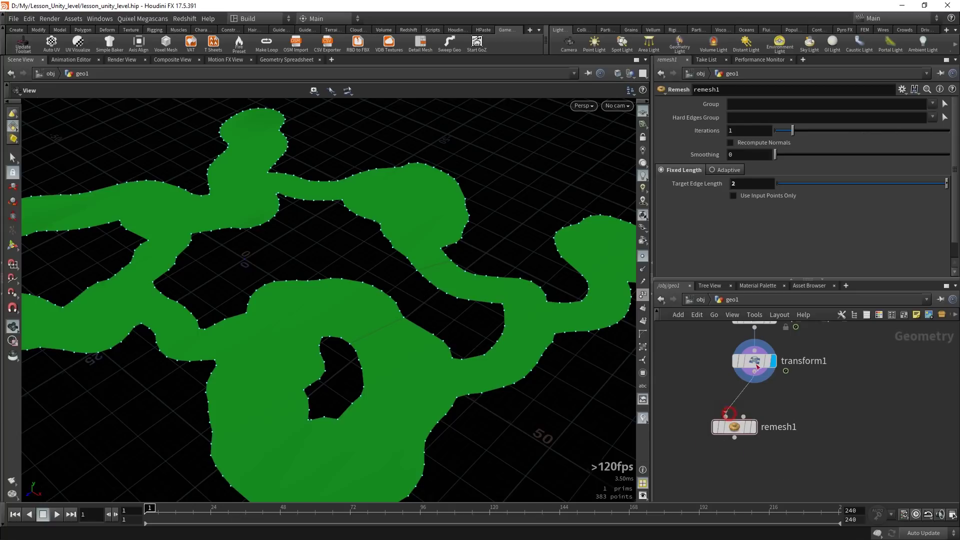
pyautogui.click(752, 430)
pyautogui.moveTo(736, 425); pyautogui.dragTo(764, 400)
# Step: Switch to wireframe shading and orbit to inspect the triangulated cave mesh
pyautogui.press('w')
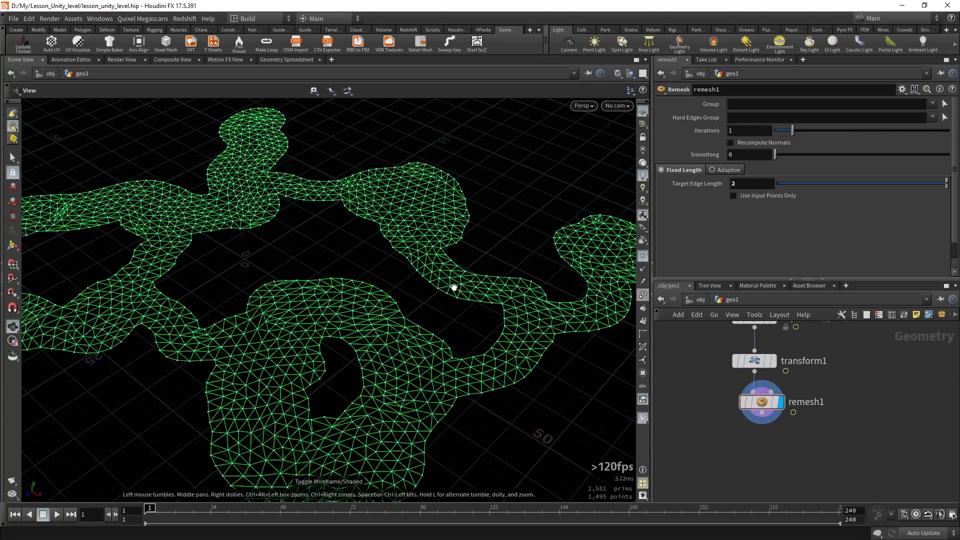
pyautogui.moveTo(455, 288); pyautogui.dragTo(457, 369)
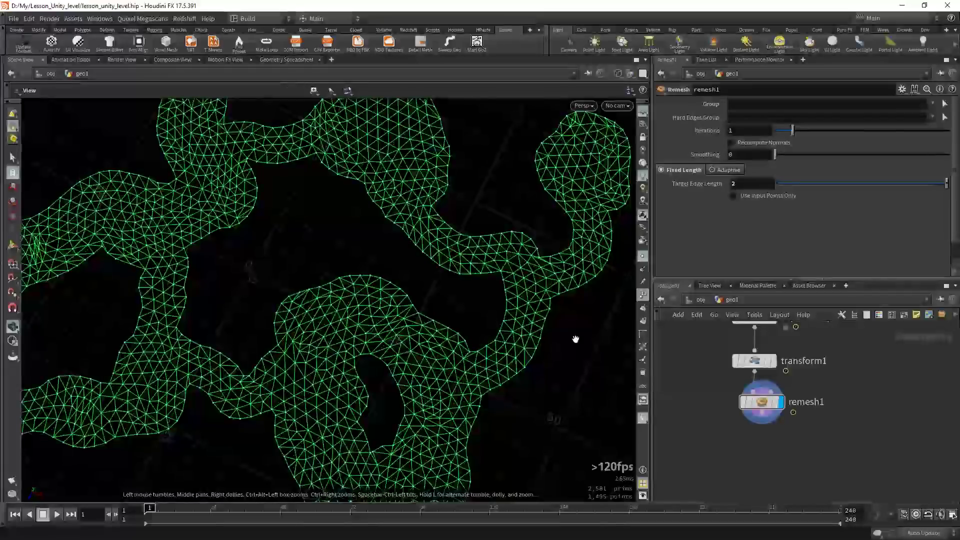
pyautogui.moveTo(576, 340)
pyautogui.mouseDown()
pyautogui.moveTo(349, 315)
pyautogui.moveTo(405, 255)
pyautogui.moveTo(383, 328)
pyautogui.mouseUp()
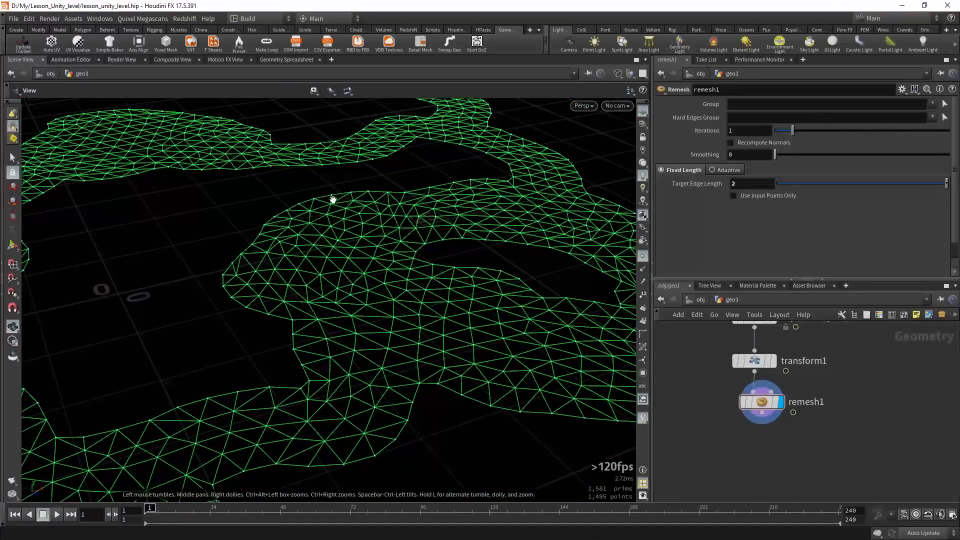
pyautogui.moveTo(402, 215); pyautogui.dragTo(381, 165)
# Step: Lower remesh1's Target Edge Length to 1.5 for a denser mesh
pyautogui.moveTo(708, 391); pyautogui.dragTo(823, 433)
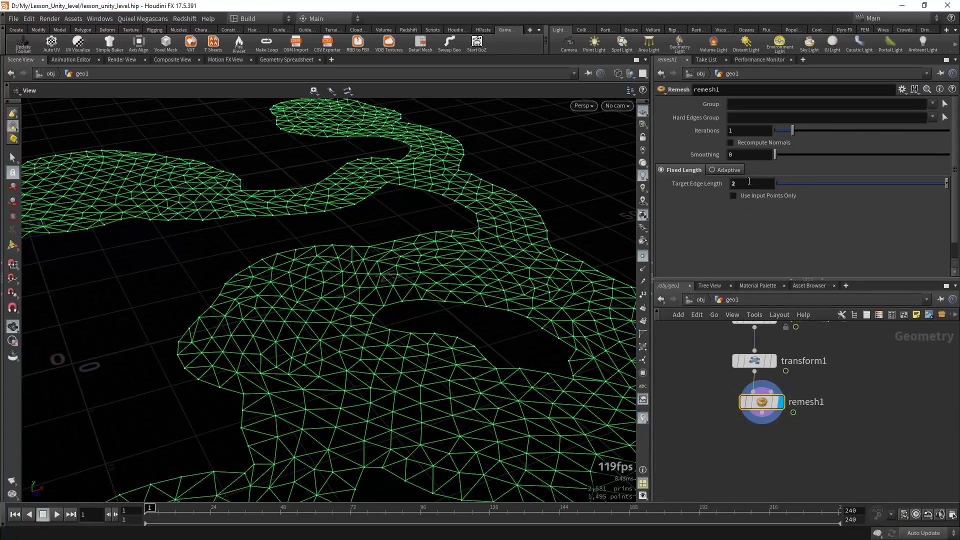
pyautogui.write('1.5')
pyautogui.press('Return')
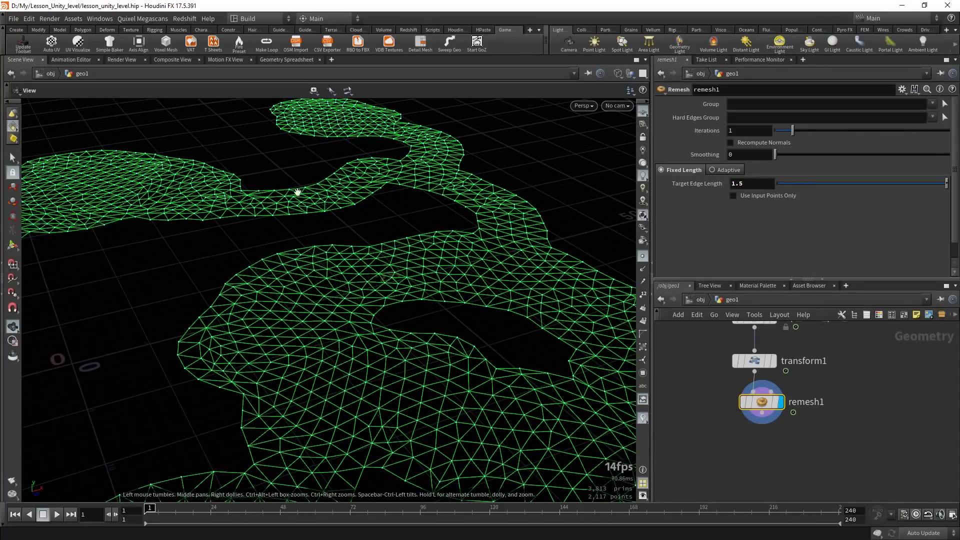
pyautogui.moveTo(361, 339)
pyautogui.mouseDown()
pyautogui.moveTo(232, 354)
pyautogui.moveTo(167, 401)
pyautogui.moveTo(365, 249)
pyautogui.mouseUp()
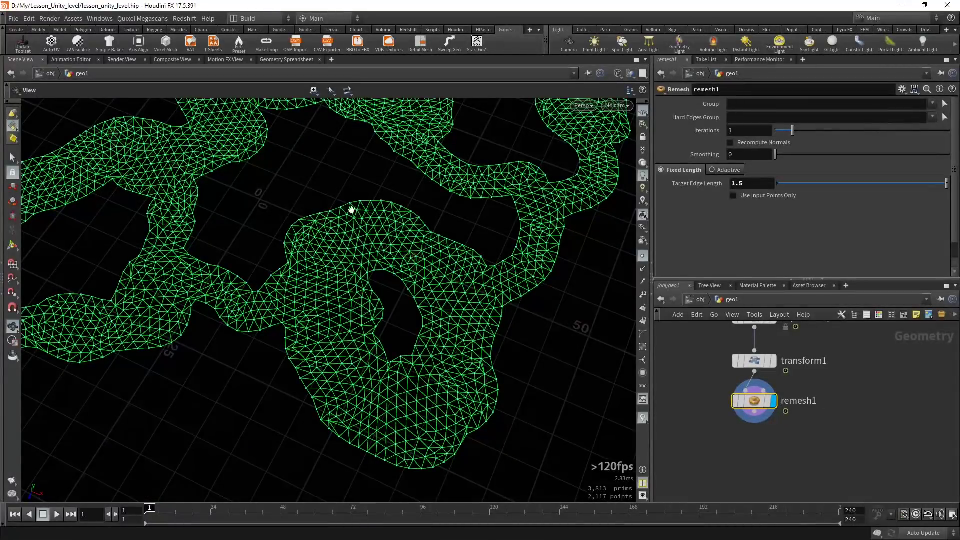
pyautogui.moveTo(693, 446); pyautogui.dragTo(735, 407, button='middle')
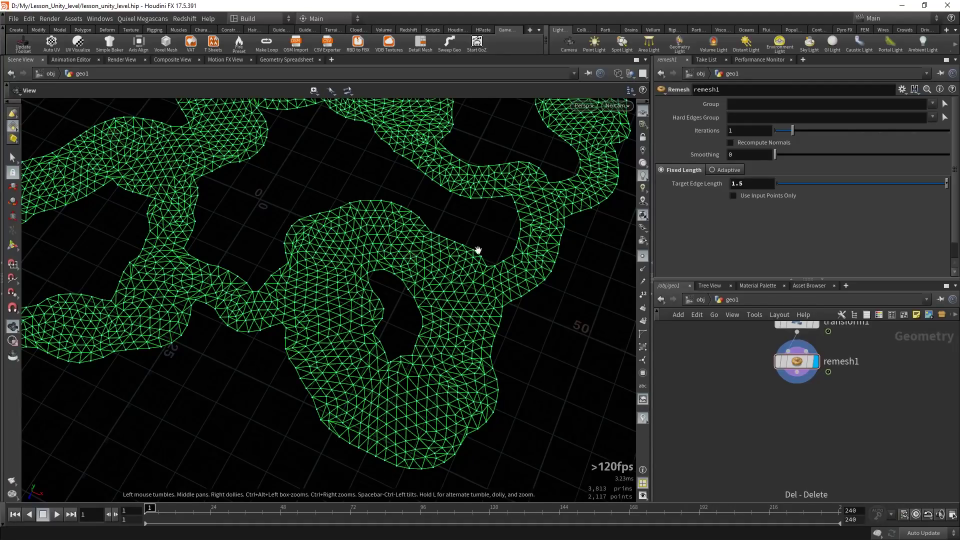
# Step: Add a Group Create node under remesh1 named edge
pyautogui.press('Tab')
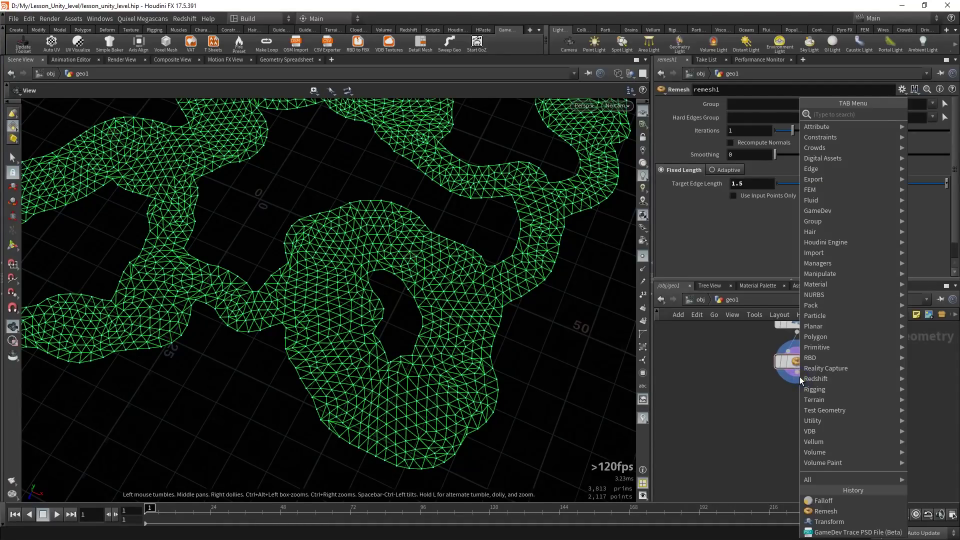
pyautogui.write('group c')
pyautogui.press('Return')
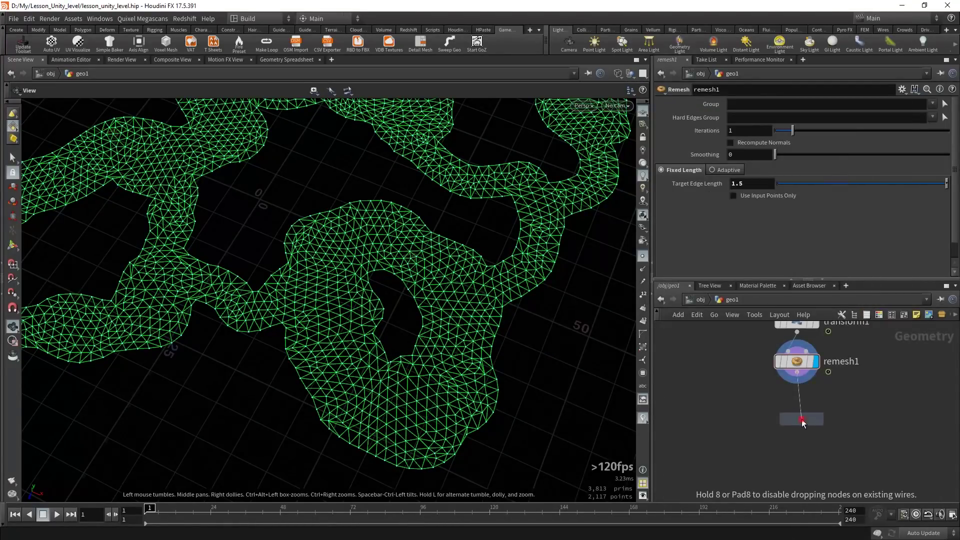
pyautogui.click(802, 419)
pyautogui.write('edg')
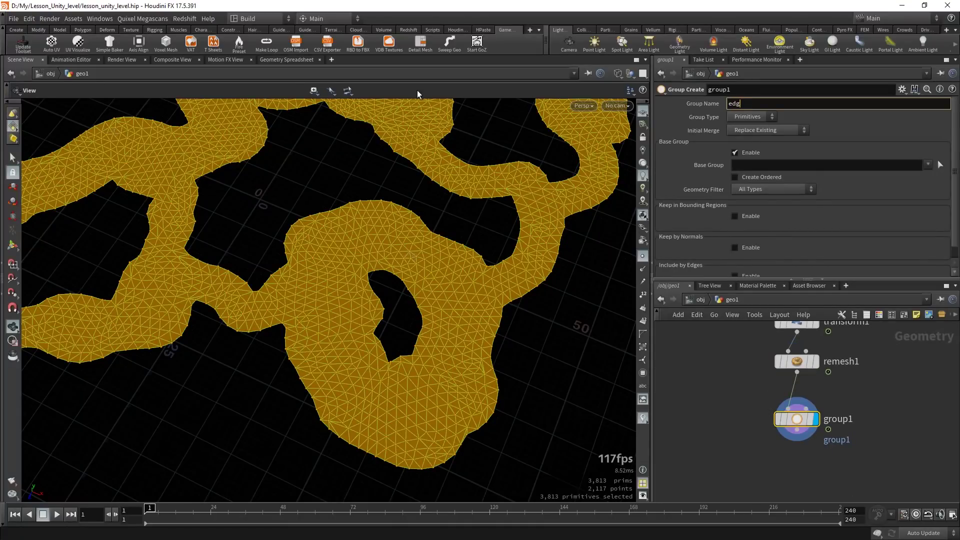
pyautogui.write('e')
pyautogui.press('Return')
# Step: Make the edge group collect points, including by edges with Unshared Edges only
pyautogui.click(749, 116)
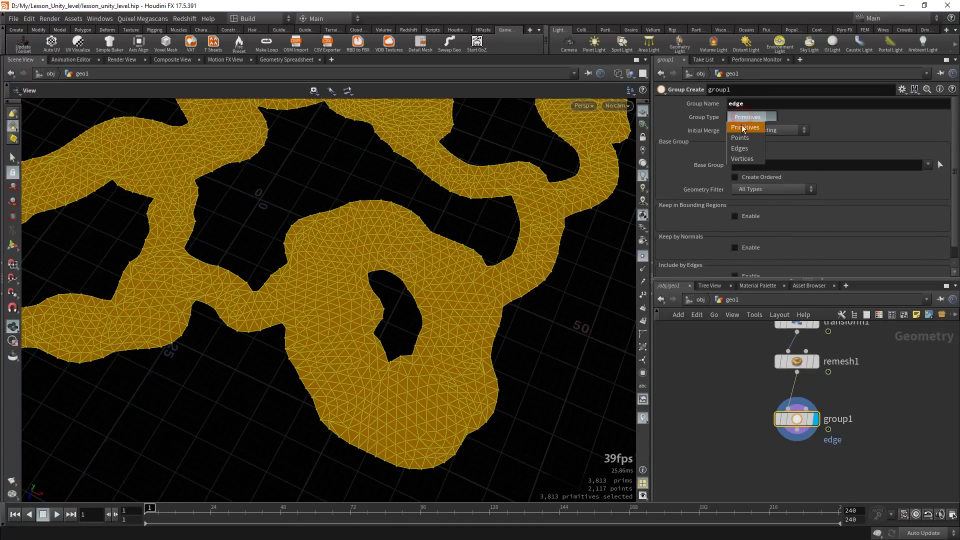
pyautogui.scroll(-1, 708, 198)
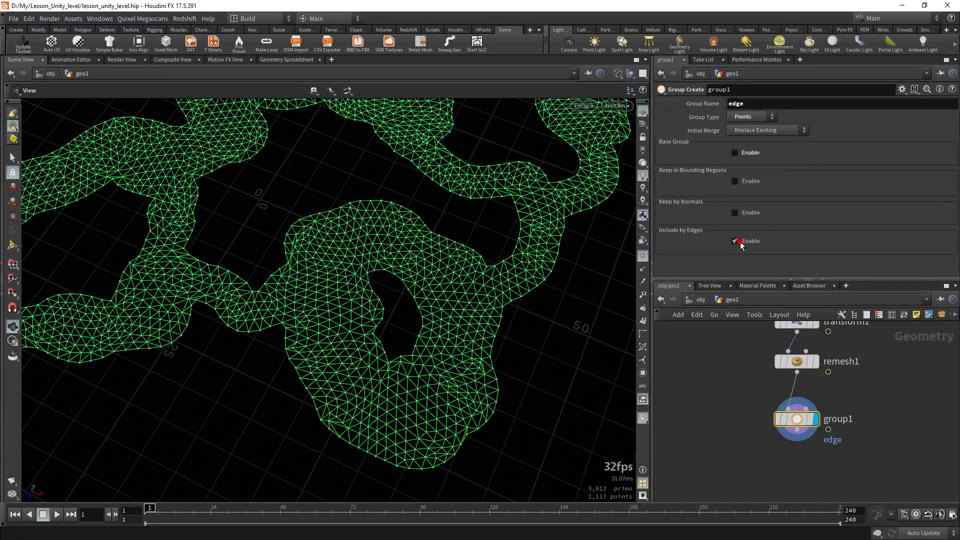
pyautogui.click(735, 263)
pyautogui.scroll(-8, 706, 154)
pyautogui.click(738, 257)
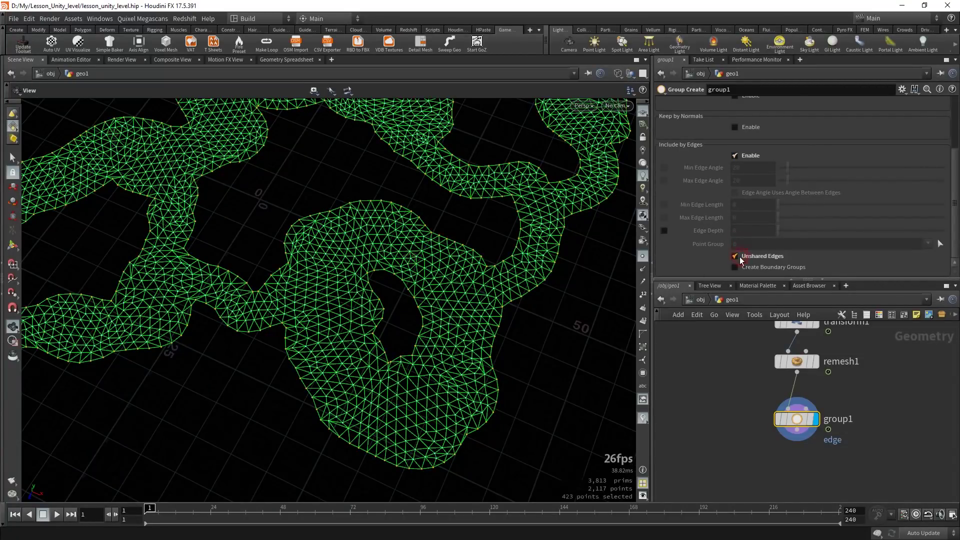
pyautogui.scroll(2, 506, 368)
pyautogui.scroll(5, 551, 262)
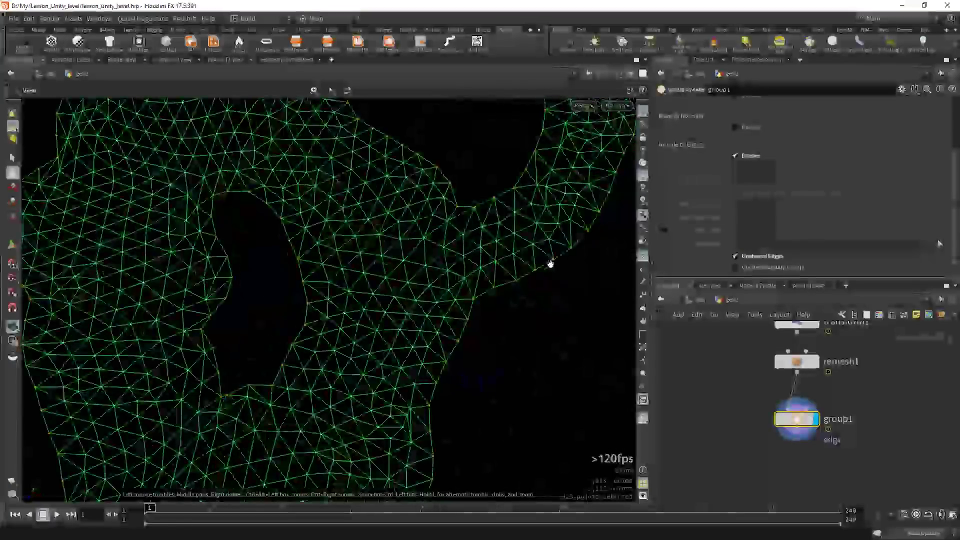
pyautogui.scroll(4, 383, 360)
pyautogui.scroll(-3, 383, 360)
pyautogui.scroll(-2, 353, 381)
pyautogui.scroll(-2, 420, 215)
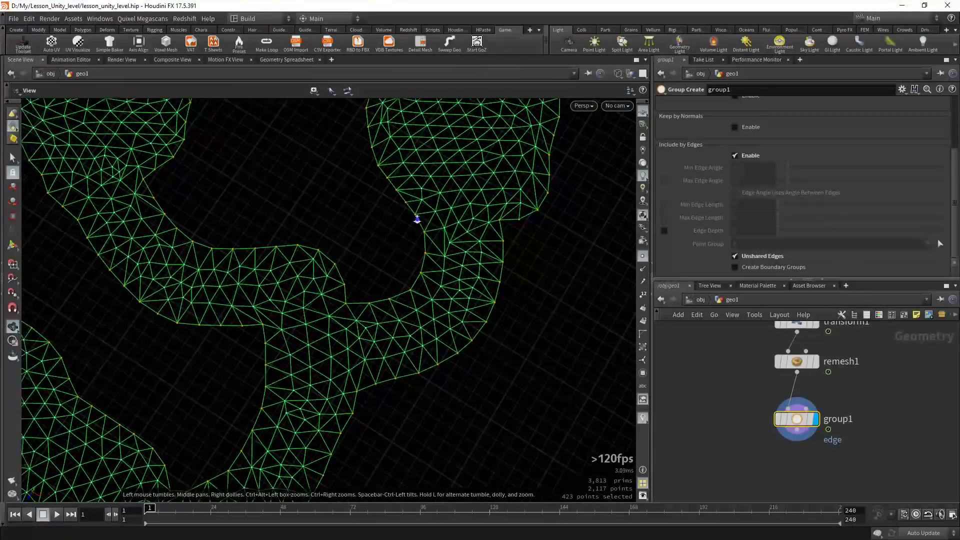
pyautogui.scroll(-2, 467, 253)
# Step: Tumble to a top-down view of the 423 border points
pyautogui.moveTo(467, 253)
pyautogui.mouseDown()
pyautogui.moveTo(461, 279)
pyautogui.moveTo(489, 253)
pyautogui.mouseUp()
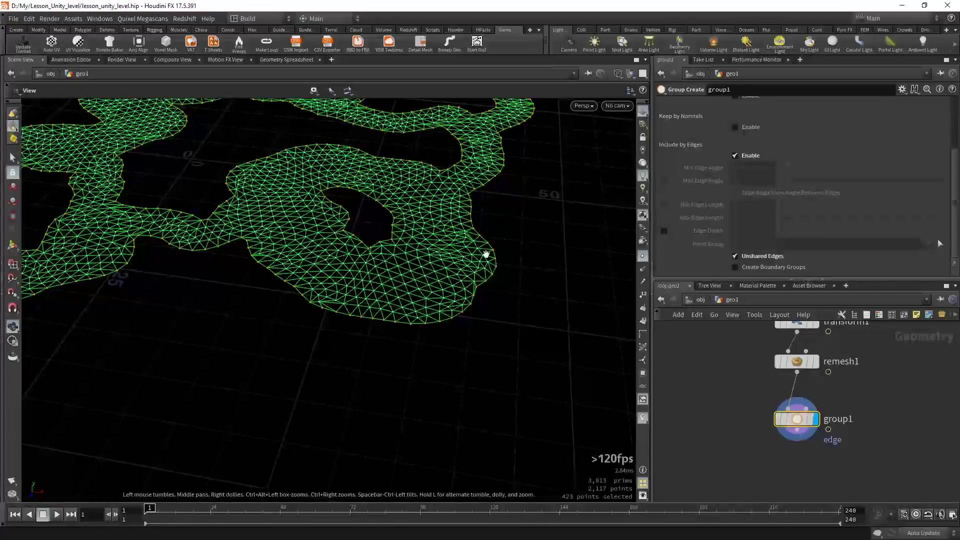
pyautogui.moveTo(383, 292); pyautogui.dragTo(386, 325)
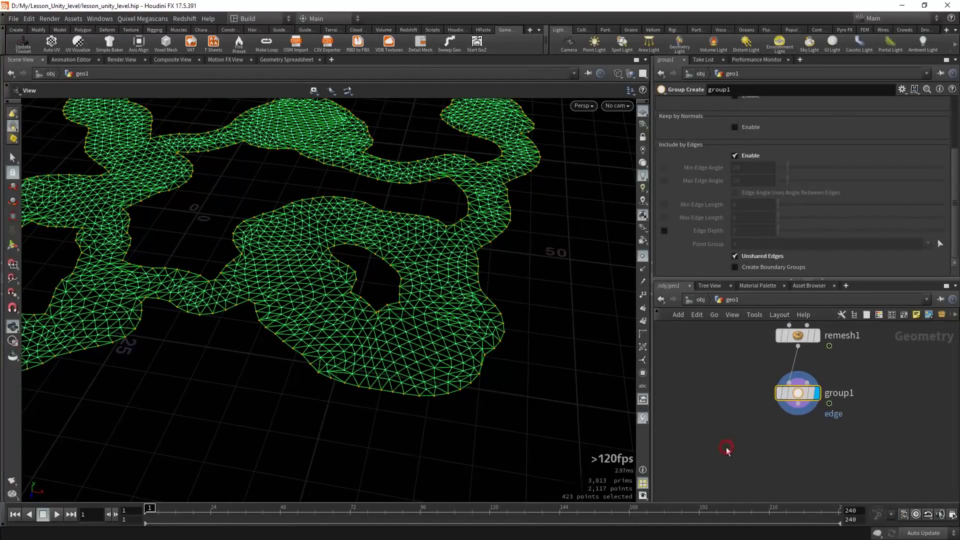
pyautogui.press('Tab')
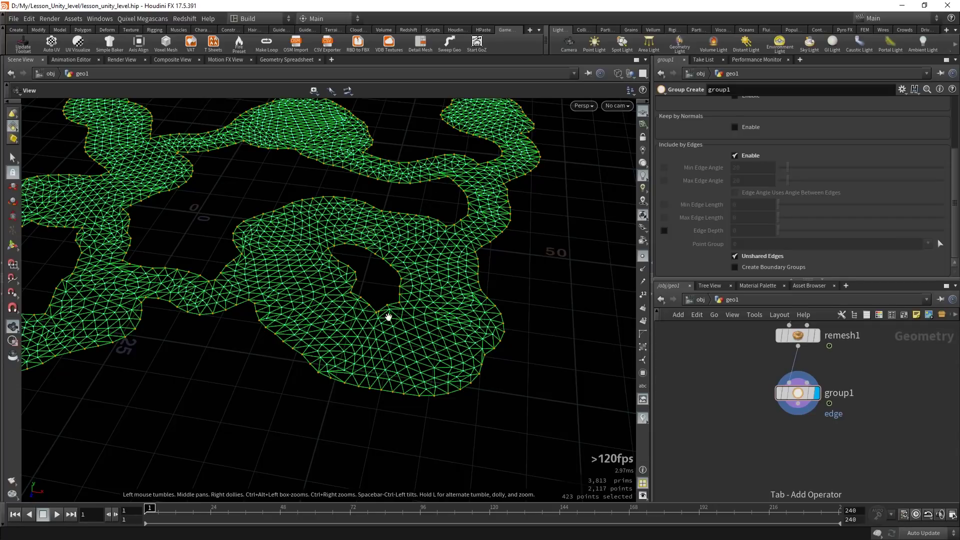
# Step: Add a Falloff node below group1 and display its result
pyautogui.press('Tab')
pyautogui.write('fall')
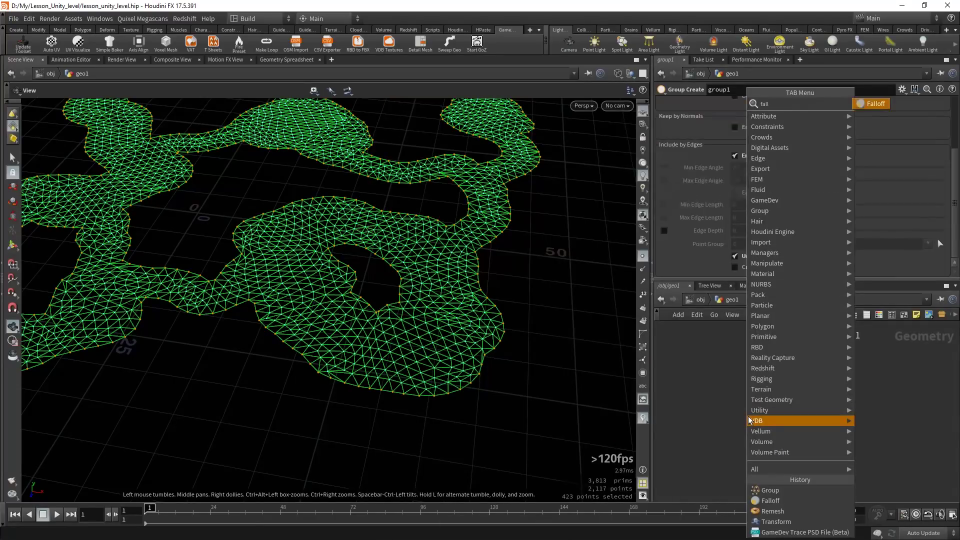
pyautogui.write('odf')
pyautogui.press('Return')
pyautogui.click(728, 448)
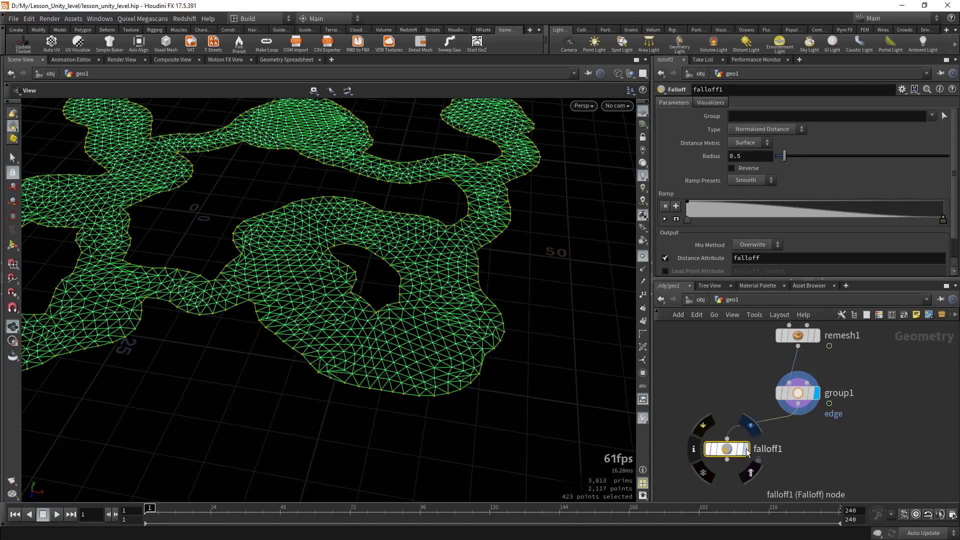
pyautogui.press('r')
pyautogui.moveTo(420, 243)
pyautogui.mouseDown()
pyautogui.moveTo(413, 279)
pyautogui.moveTo(419, 257)
pyautogui.mouseUp()
pyautogui.moveTo(707, 404); pyautogui.dragTo(742, 479)
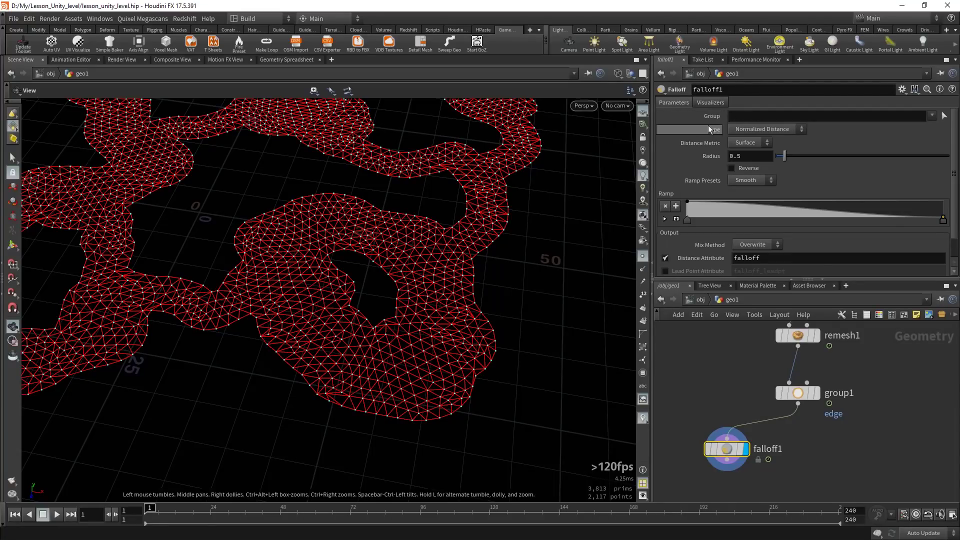
# Step: Restrict the falloff to the edge group and zoom in on the mesh border
pyautogui.click(934, 116)
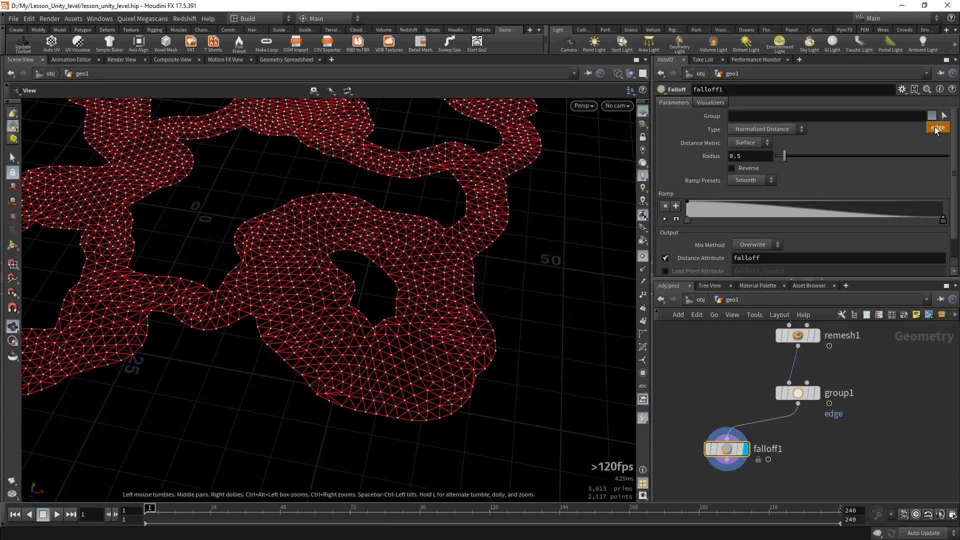
pyautogui.click(937, 129)
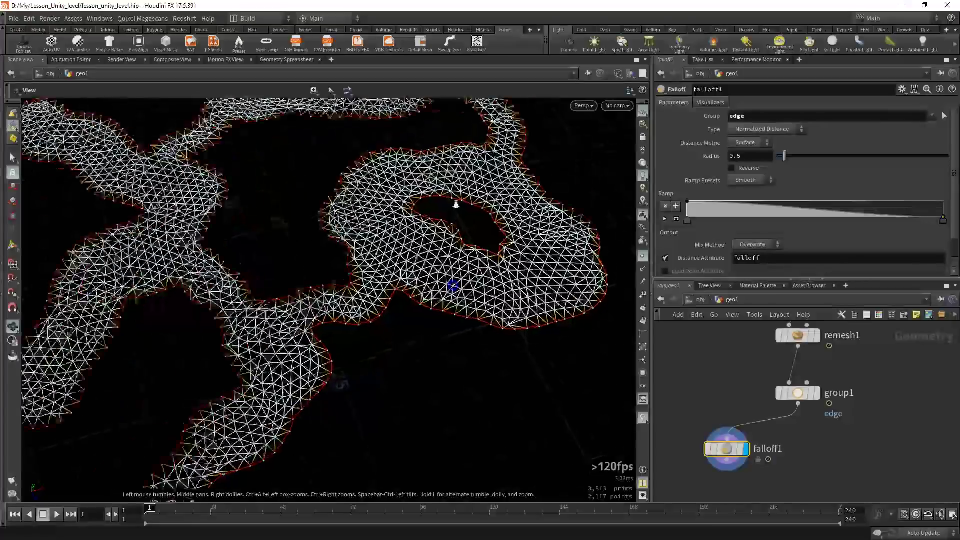
pyautogui.moveTo(454, 203)
pyautogui.mouseDown(button='middle')
pyautogui.moveTo(409, 303)
pyautogui.moveTo(467, 336)
pyautogui.mouseUp(button='middle')
pyautogui.scroll(3, 360, 307)
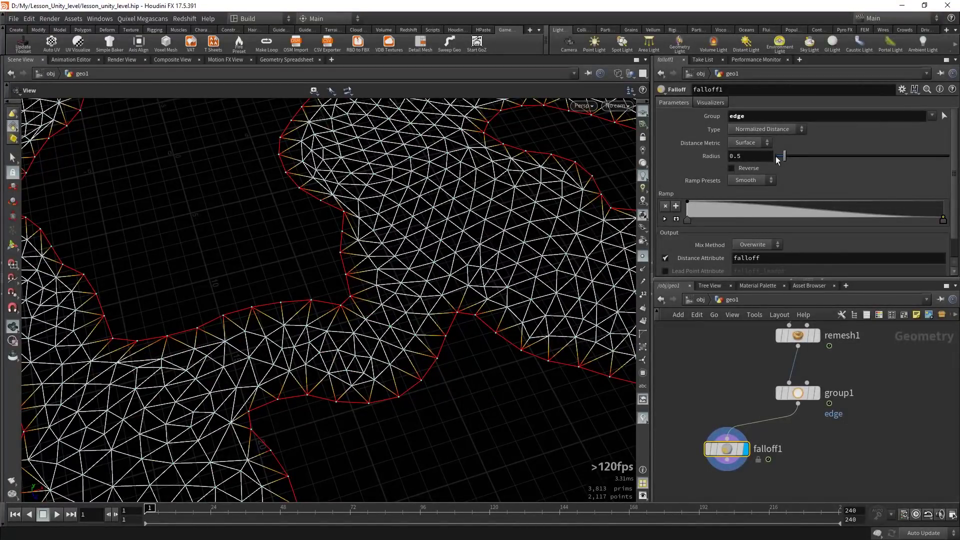
# Step: Set the falloff Radius to 4 and view the mesh from the top
pyautogui.moveTo(784, 156)
pyautogui.mouseDown()
pyautogui.moveTo(875, 157)
pyautogui.moveTo(850, 160)
pyautogui.mouseUp()
pyautogui.moveTo(536, 186)
pyautogui.mouseDown(button='middle')
pyautogui.moveTo(455, 231)
pyautogui.moveTo(460, 220)
pyautogui.moveTo(483, 228)
pyautogui.moveTo(365, 236)
pyautogui.moveTo(280, 301)
pyautogui.mouseUp(button='middle')
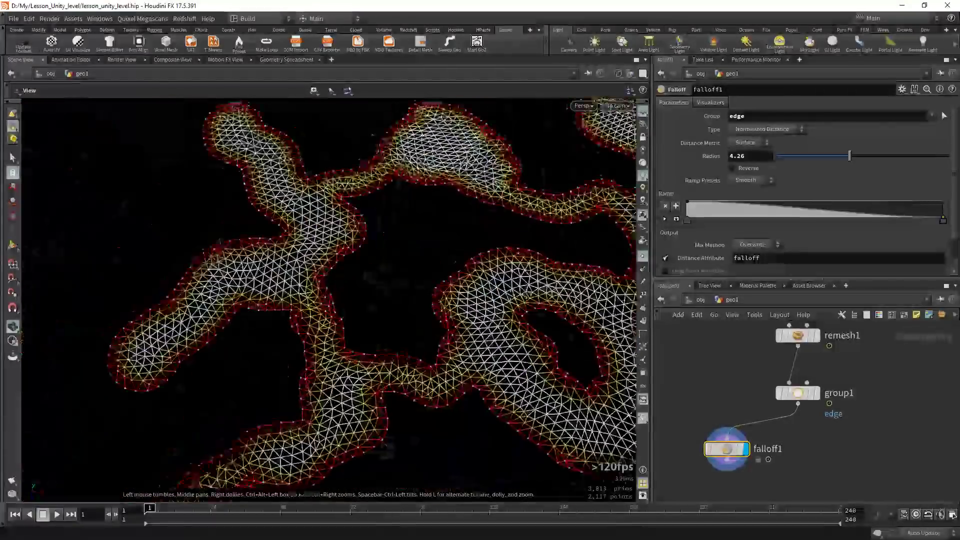
pyautogui.moveTo(280, 300); pyautogui.dragTo(189, 380)
pyautogui.click(751, 156)
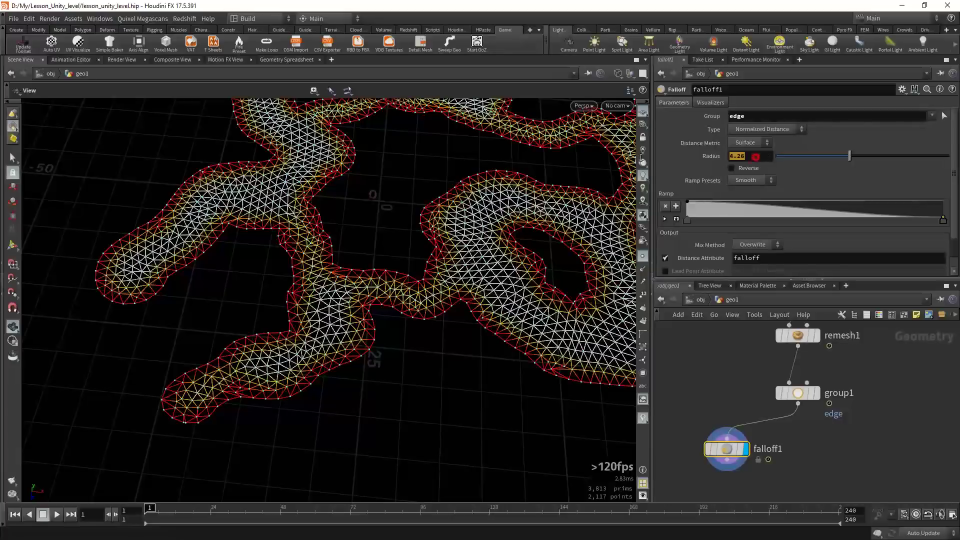
pyautogui.write('4')
pyautogui.press('Return')
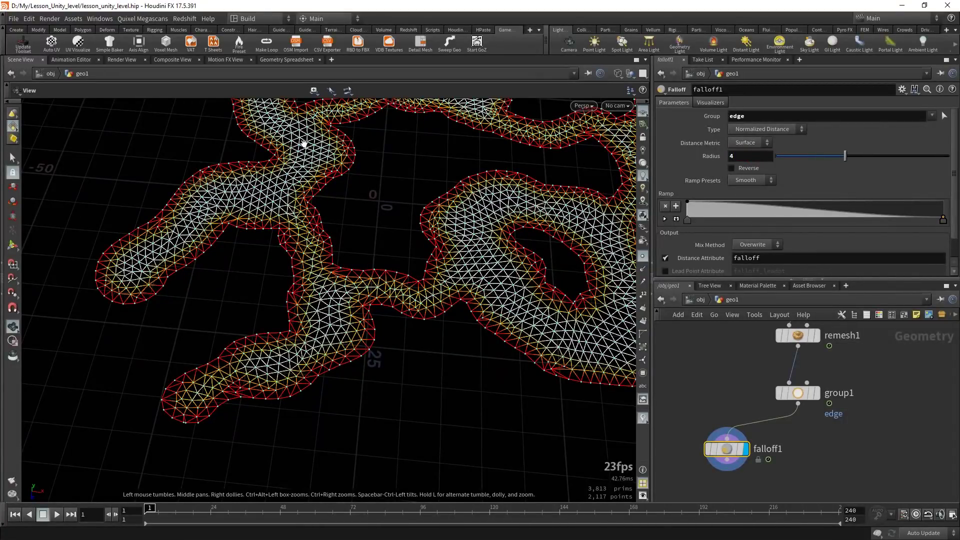
pyautogui.moveTo(304, 144); pyautogui.dragTo(455, 335)
# Step: Check the falloff values sorted in the Geometry Spreadsheet, then return to the scene view
pyautogui.click(747, 257)
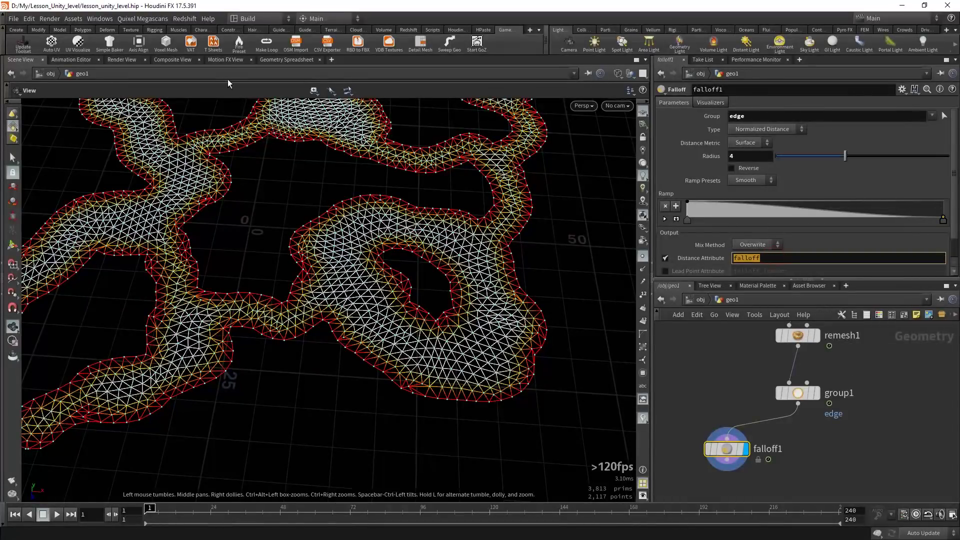
pyautogui.click(276, 60)
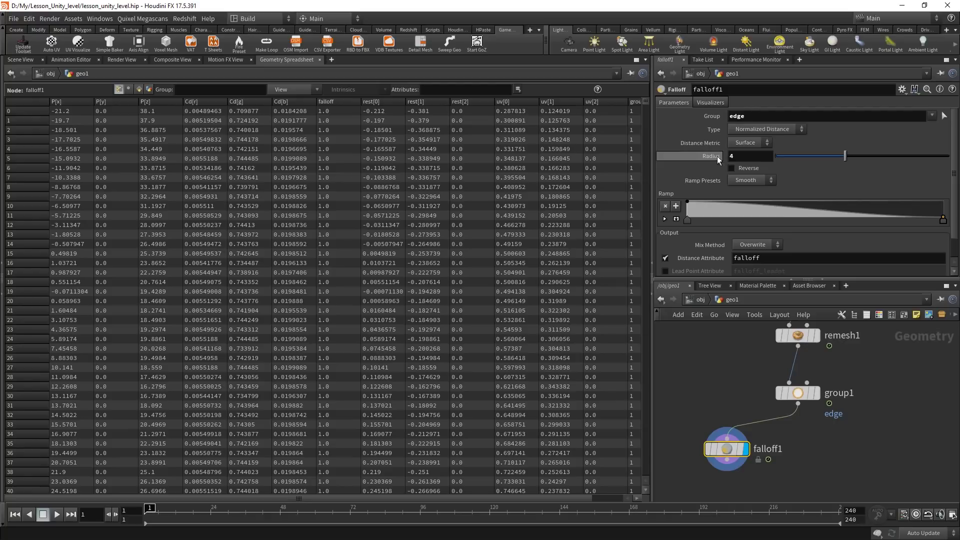
pyautogui.doubleClick(740, 156)
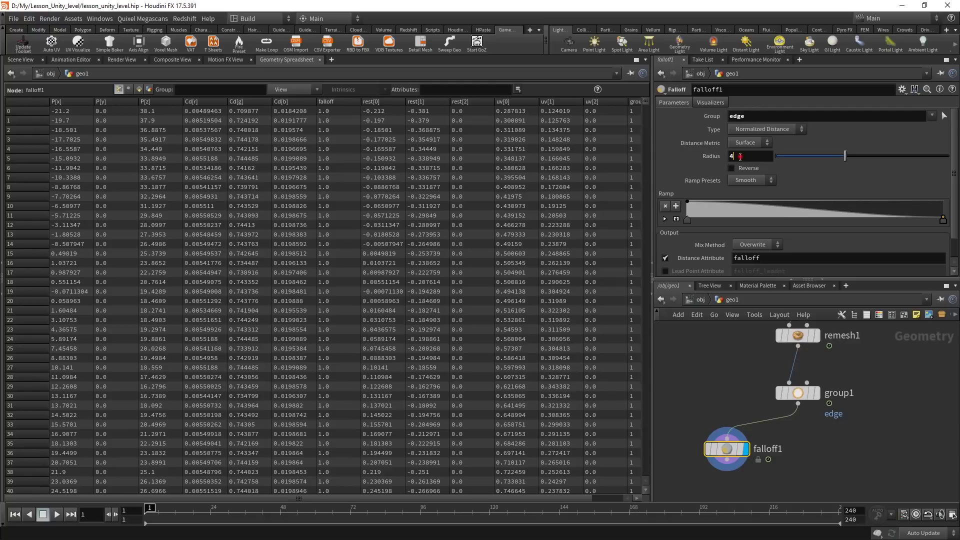
pyautogui.click(343, 102)
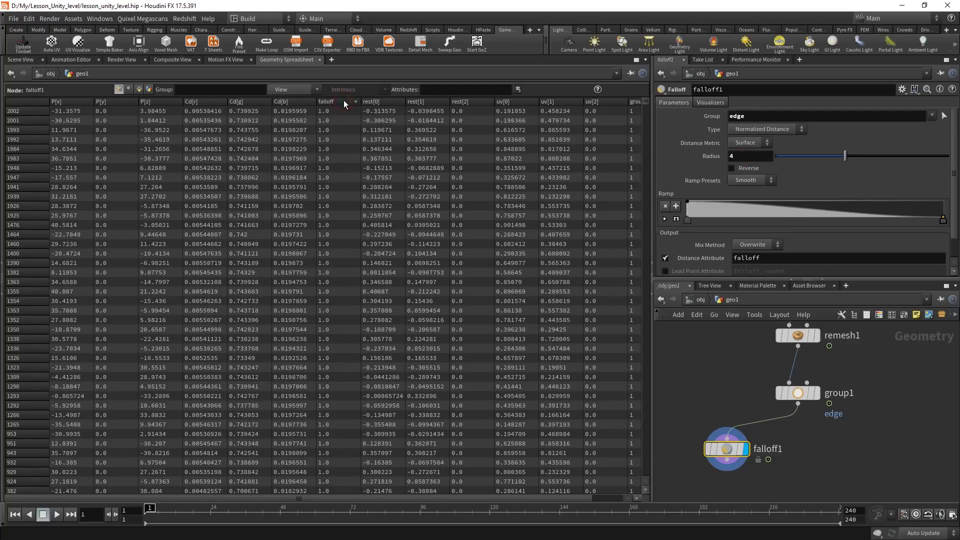
pyautogui.hotkey('alt', '1')
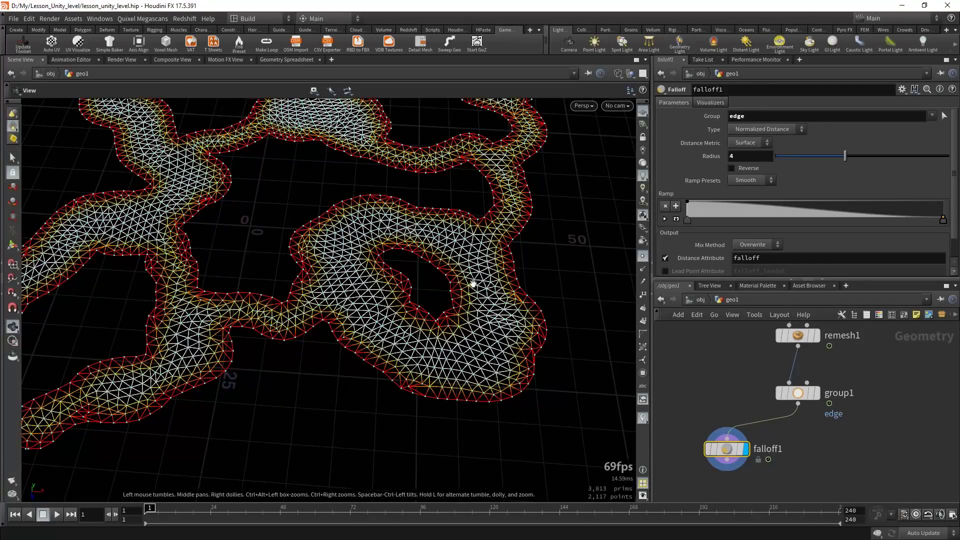
pyautogui.moveTo(271, 311); pyautogui.dragTo(524, 257)
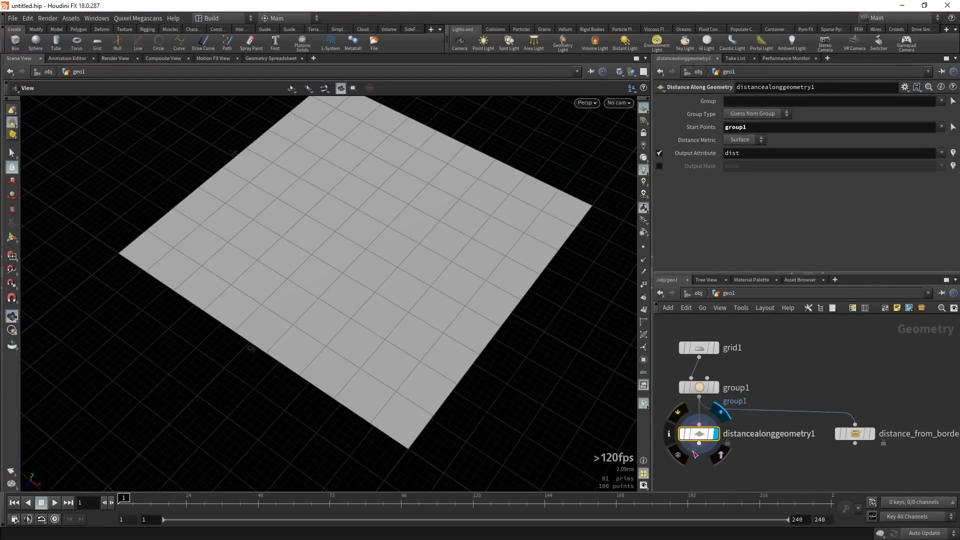
# Step: Look inside the Distance Along Geometry node and show its distance colours on the grid
pyautogui.moveTo(767, 457); pyautogui.dragTo(806, 427, button='middle')
pyautogui.scroll(4, 807, 427)
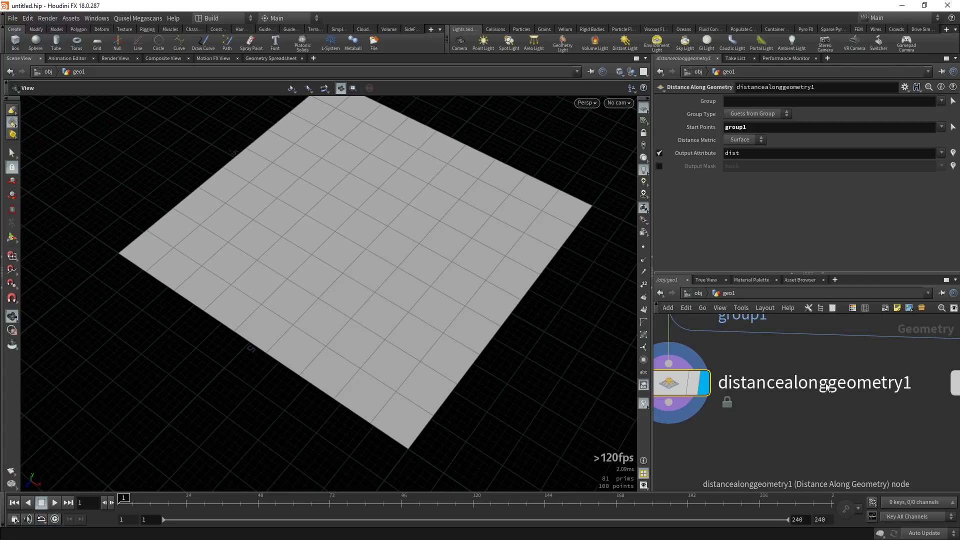
pyautogui.doubleClick(730, 385)
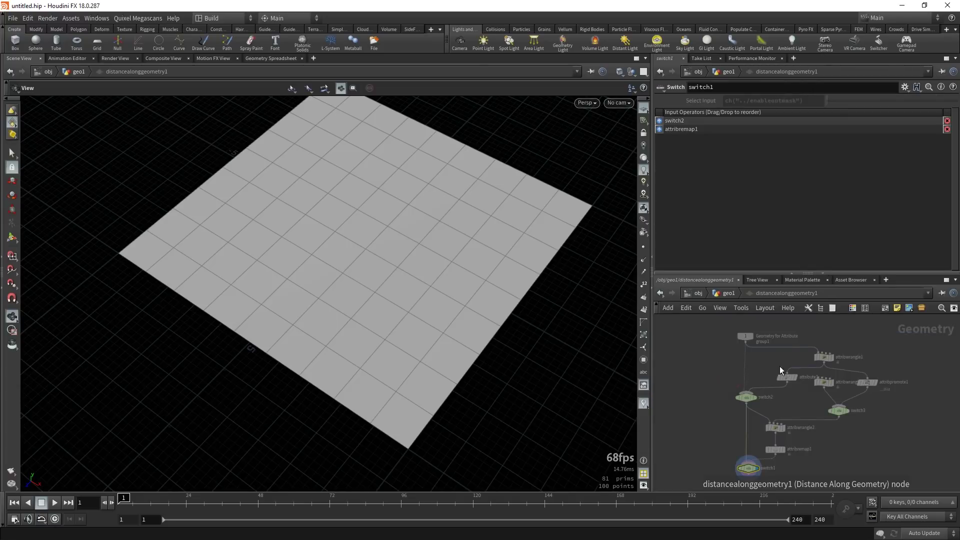
pyautogui.press('u')
pyautogui.press('Return')
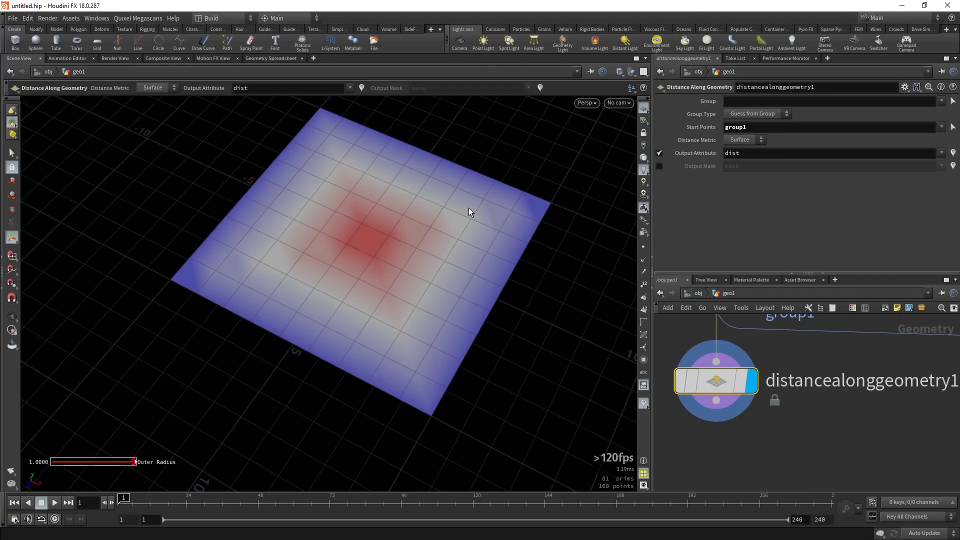
pyautogui.press('Escape')
pyautogui.moveTo(489, 228)
pyautogui.mouseDown()
pyautogui.moveTo(489, 303)
pyautogui.moveTo(502, 290)
pyautogui.mouseUp()
pyautogui.press('Return')
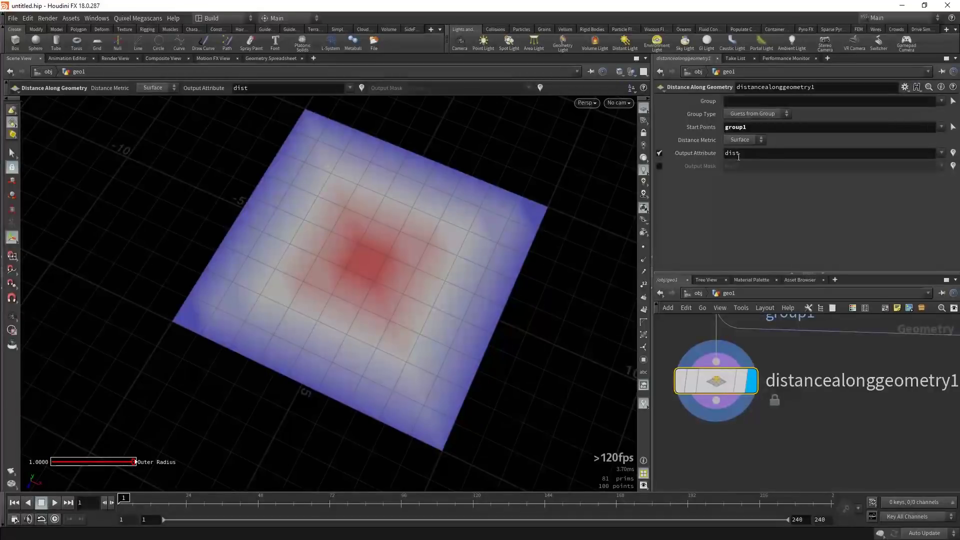
# Step: Sort points by dist high to low in the spreadsheet, then select distance_from_border1
pyautogui.click(271, 58)
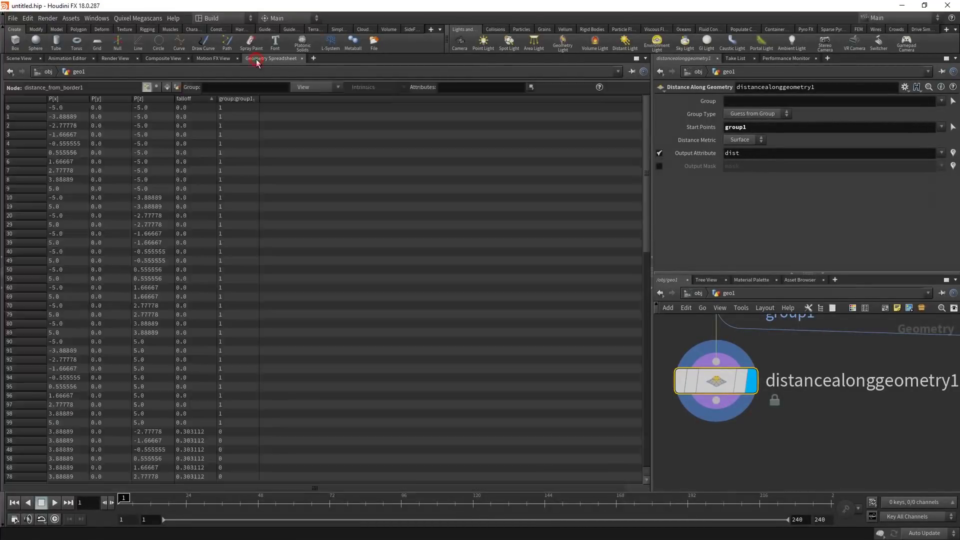
pyautogui.click(19, 58)
pyautogui.click(271, 58)
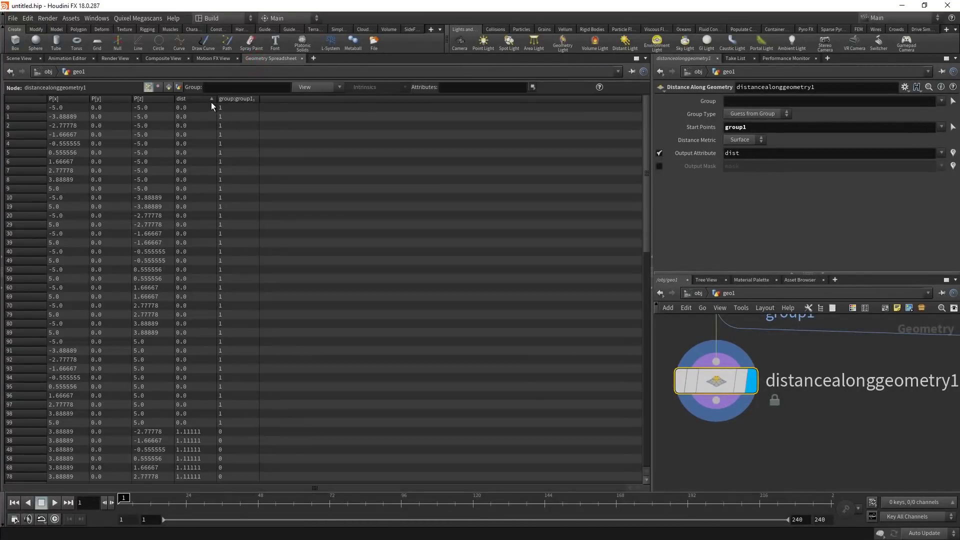
pyautogui.click(199, 99)
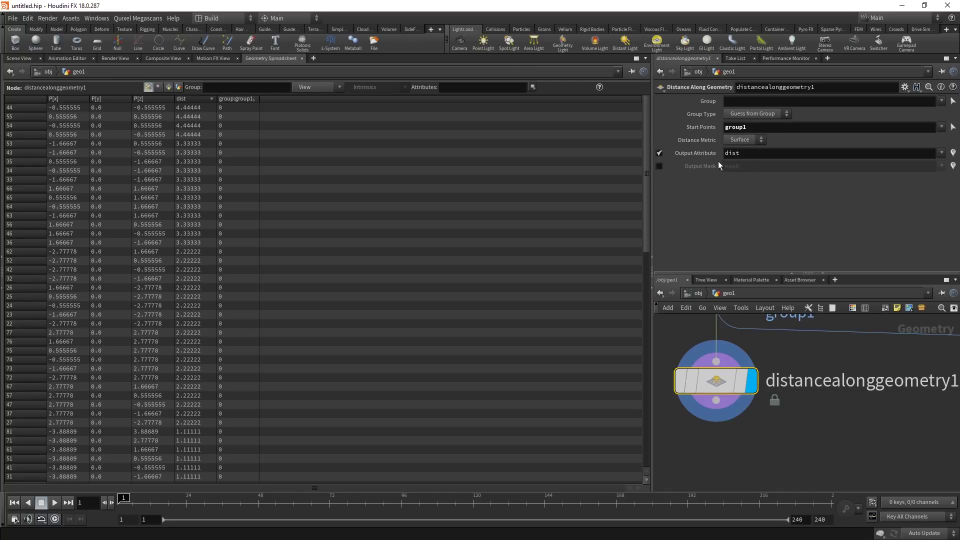
pyautogui.scroll(-3, 705, 402)
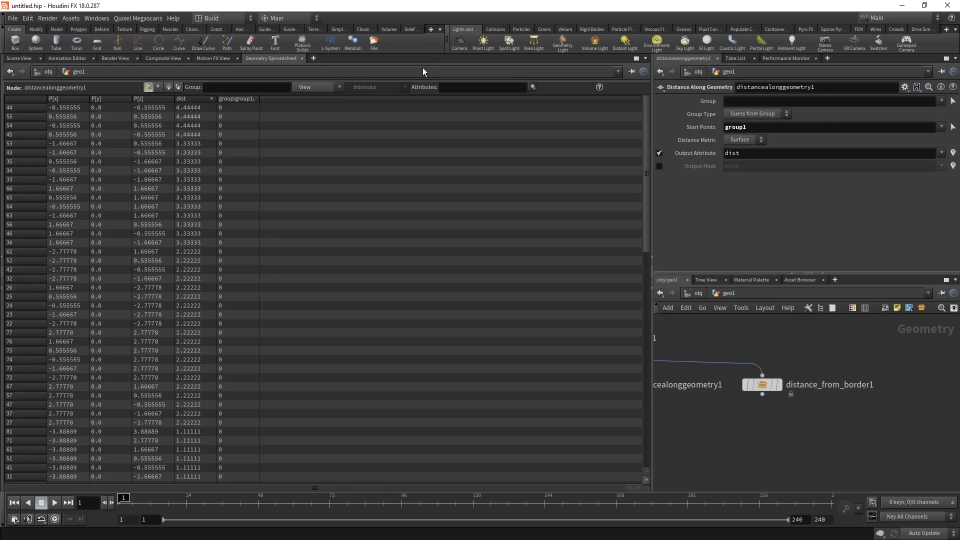
pyautogui.scroll(2, 833, 460)
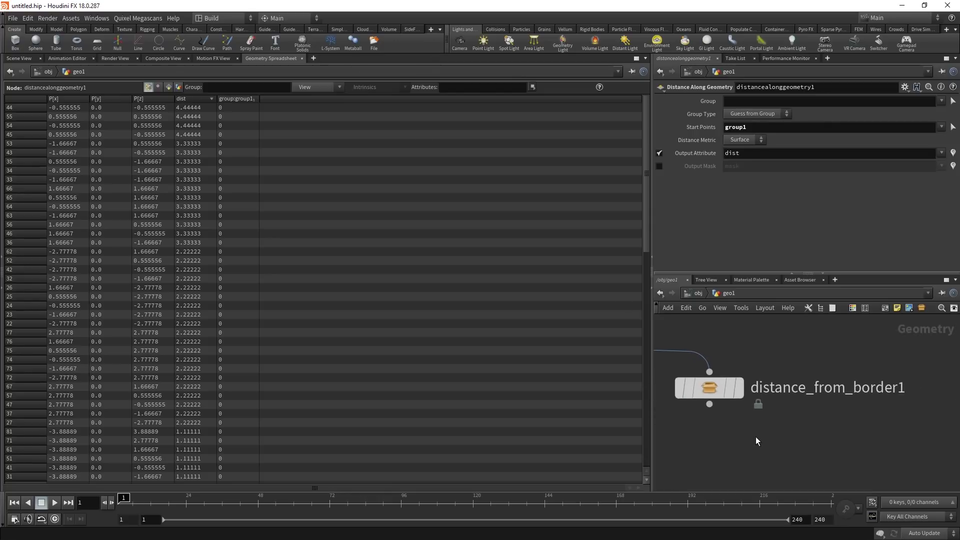
pyautogui.click(738, 393)
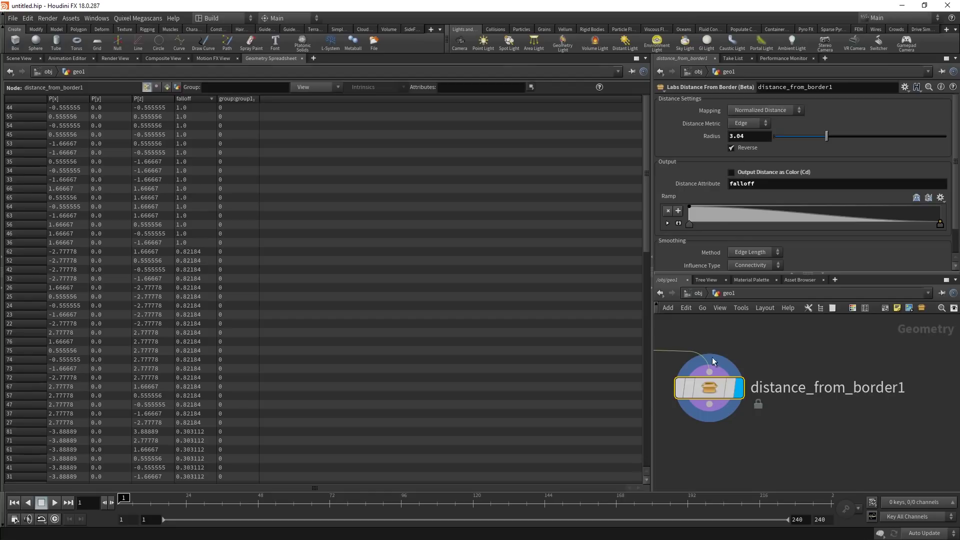
pyautogui.doubleClick(710, 388)
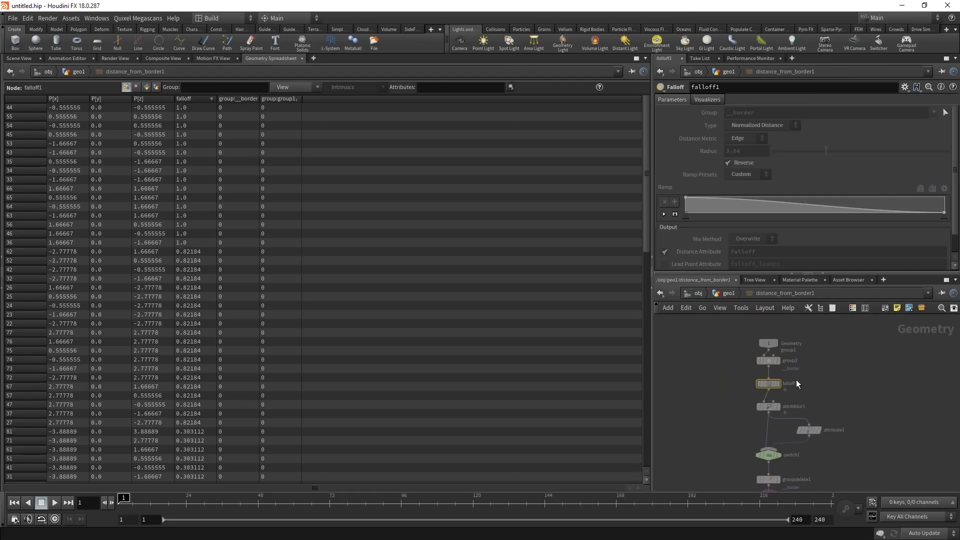
pyautogui.scroll(3, 796, 381)
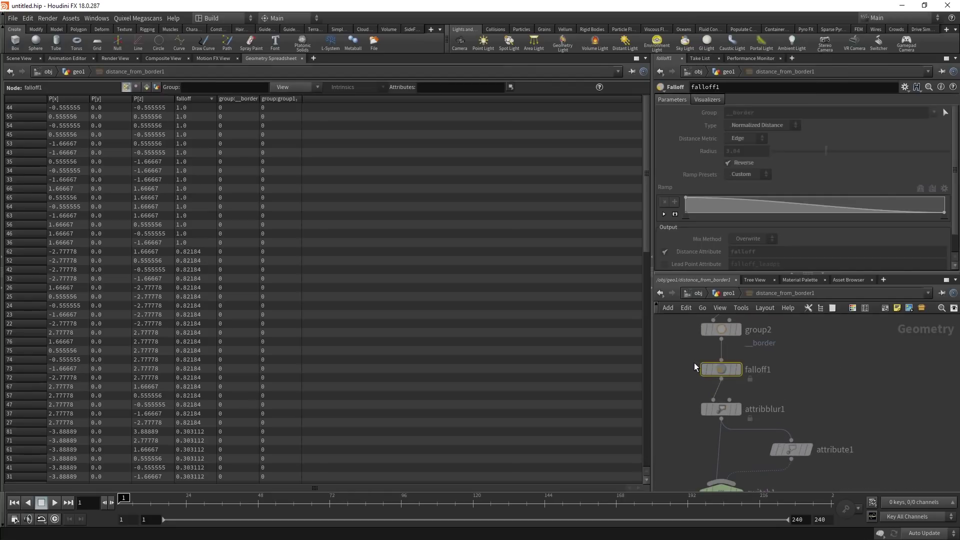
pyautogui.click(722, 331)
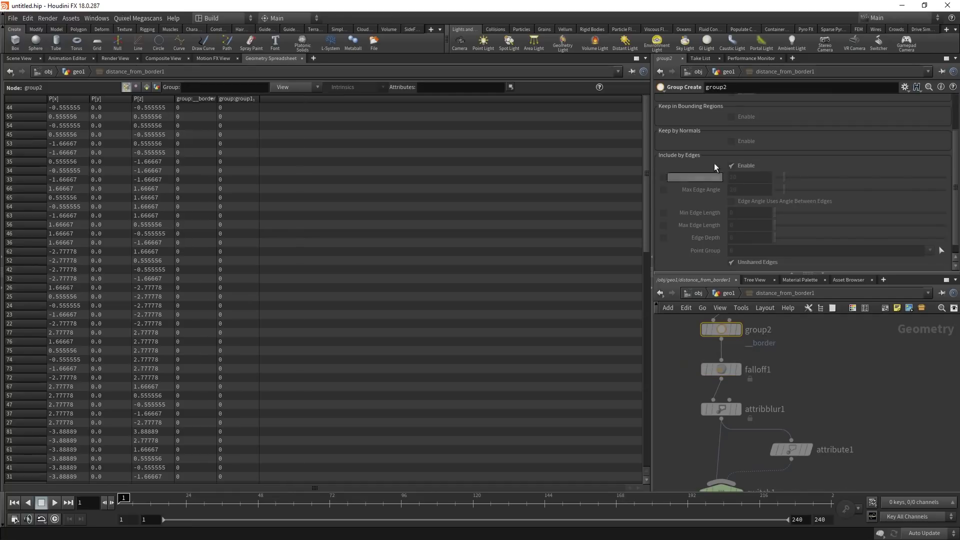
pyautogui.press('u')
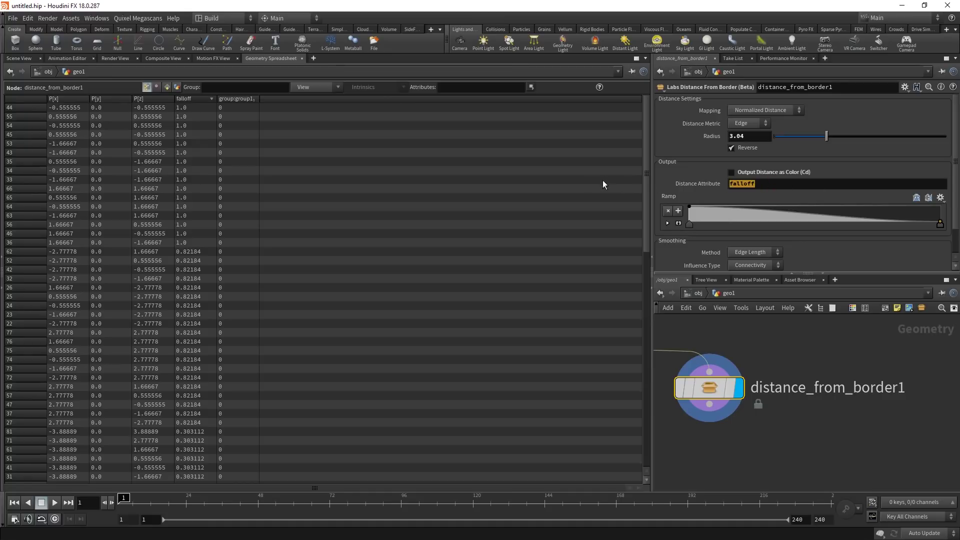
pyautogui.scroll(-2, 737, 349)
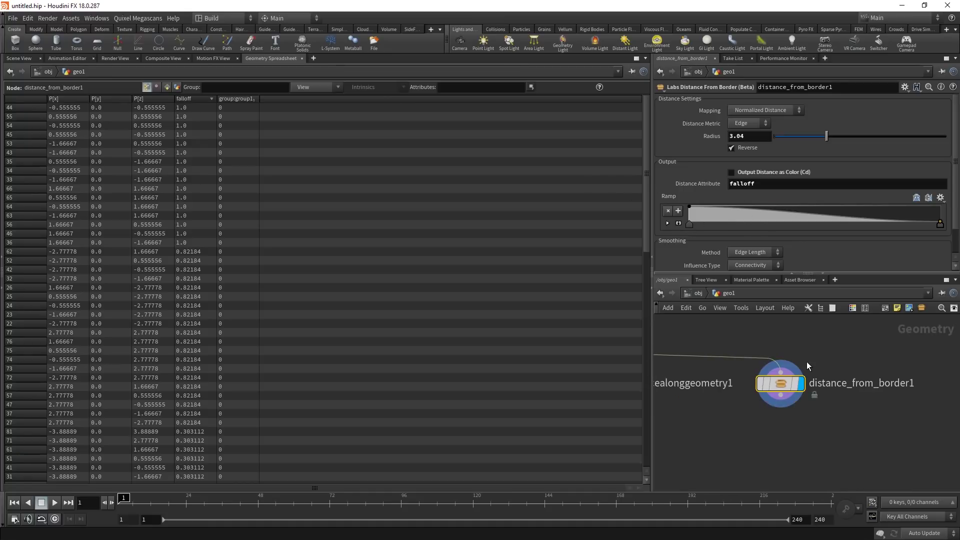
pyautogui.moveTo(738, 349); pyautogui.dragTo(804, 383, button='middle')
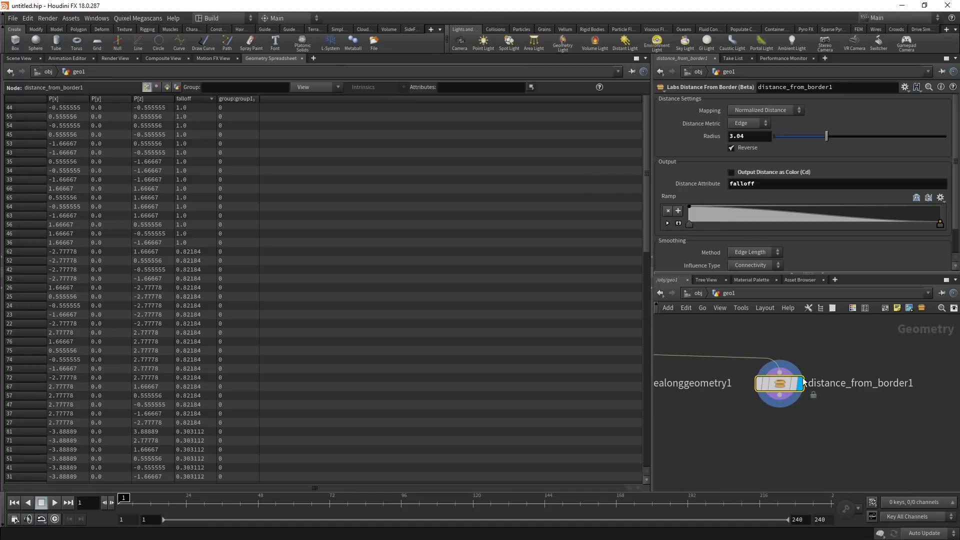
pyautogui.click(202, 99)
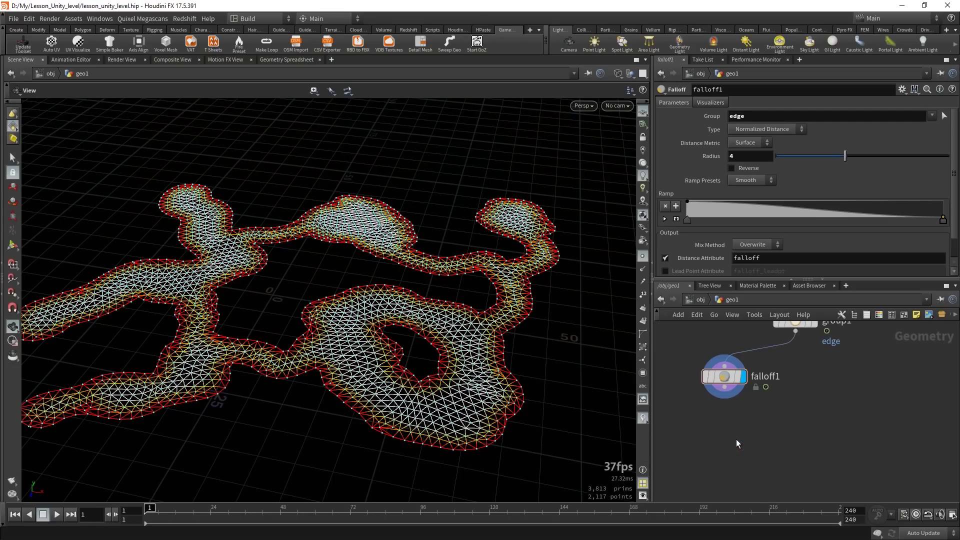
# Step: Create attribvop1 under falloff1, wire and display it, then dive inside
pyautogui.press('Tab')
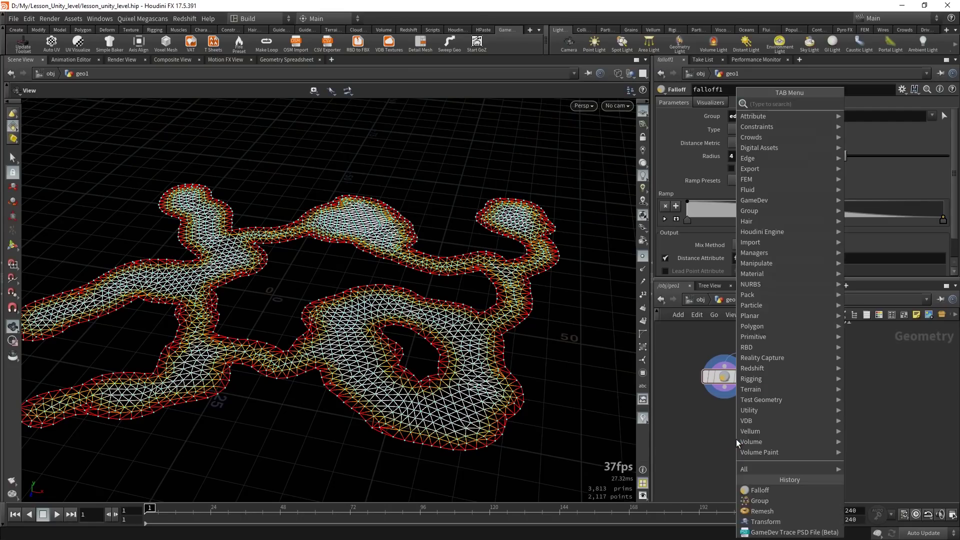
pyautogui.write('vop')
pyautogui.press('Down')
pyautogui.press('Return')
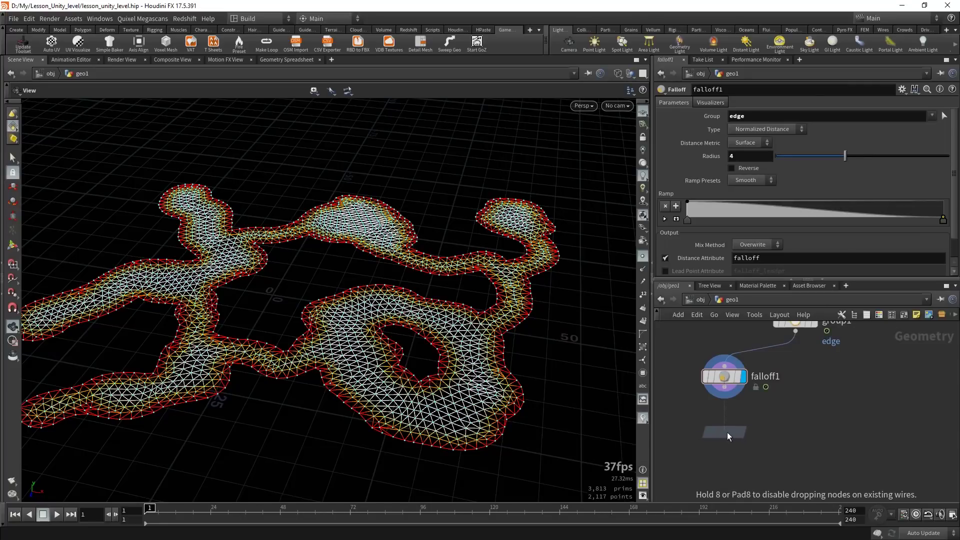
pyautogui.click(725, 430)
pyautogui.click(712, 423)
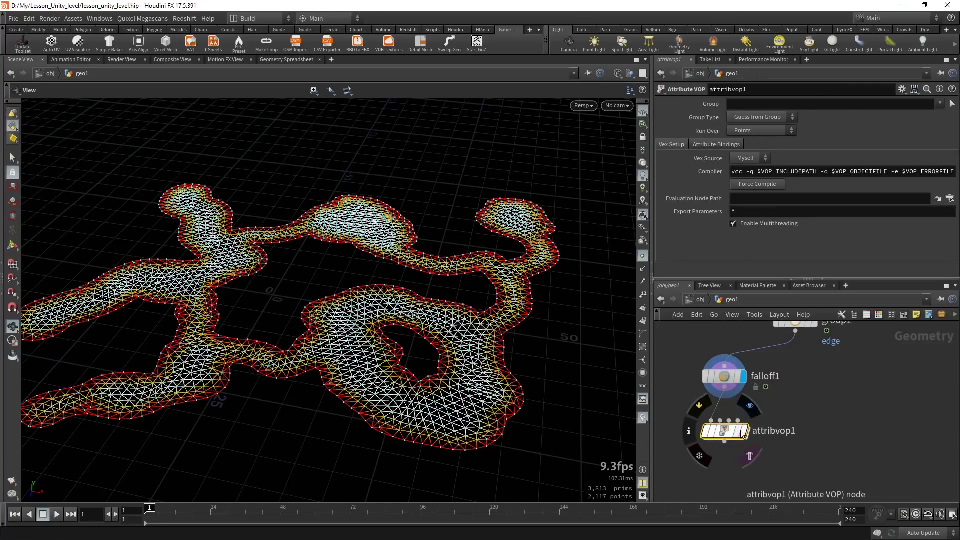
pyautogui.click(743, 432)
pyautogui.doubleClick(725, 431)
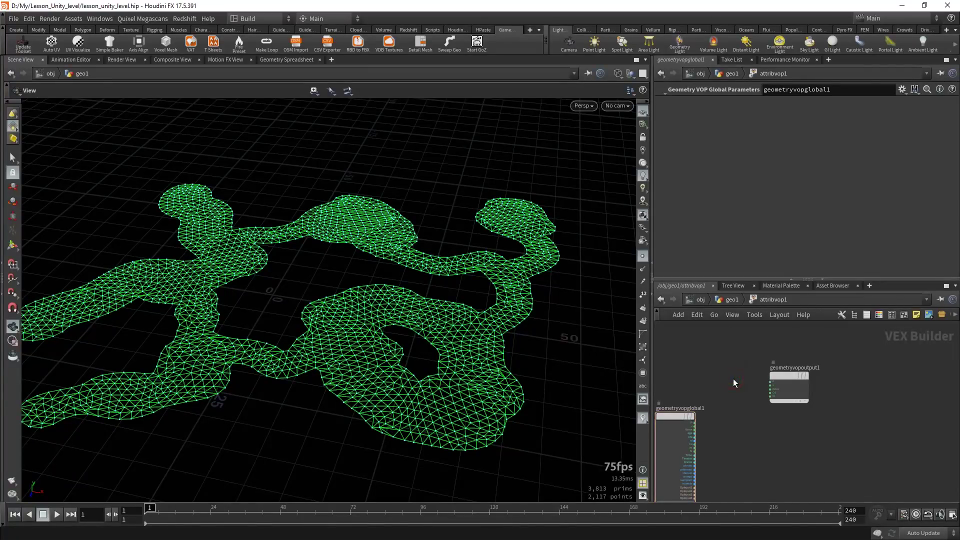
# Step: In the maximized network, add a bind1 node named falloff above geometryvopglobal1
pyautogui.hotkey('ctrl', 'b')
pyautogui.scroll(3, 412, 267)
pyautogui.moveTo(486, 262); pyautogui.dragTo(589, 302)
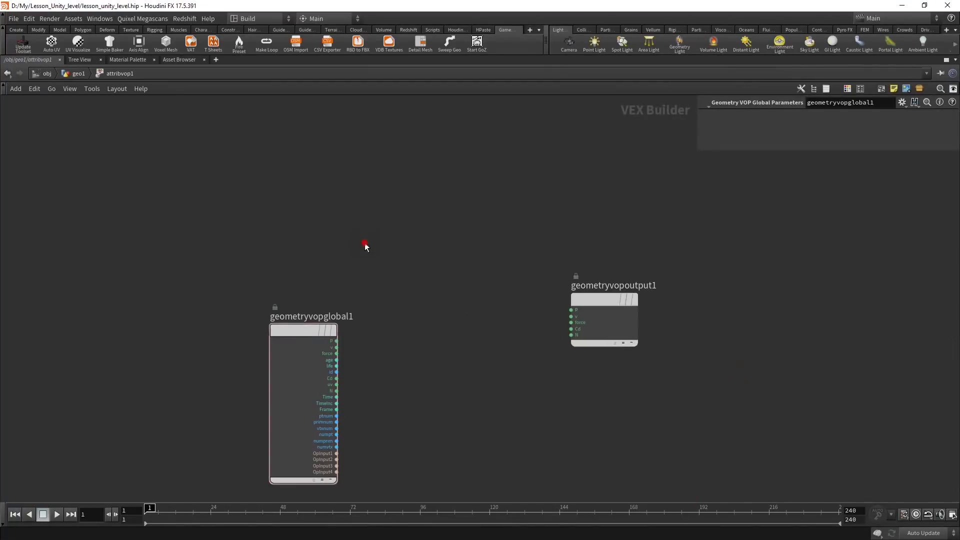
pyautogui.press('Tab')
pyautogui.write('bind')
pyautogui.press('Return')
pyautogui.click(304, 242)
pyautogui.doubleClick(795, 116)
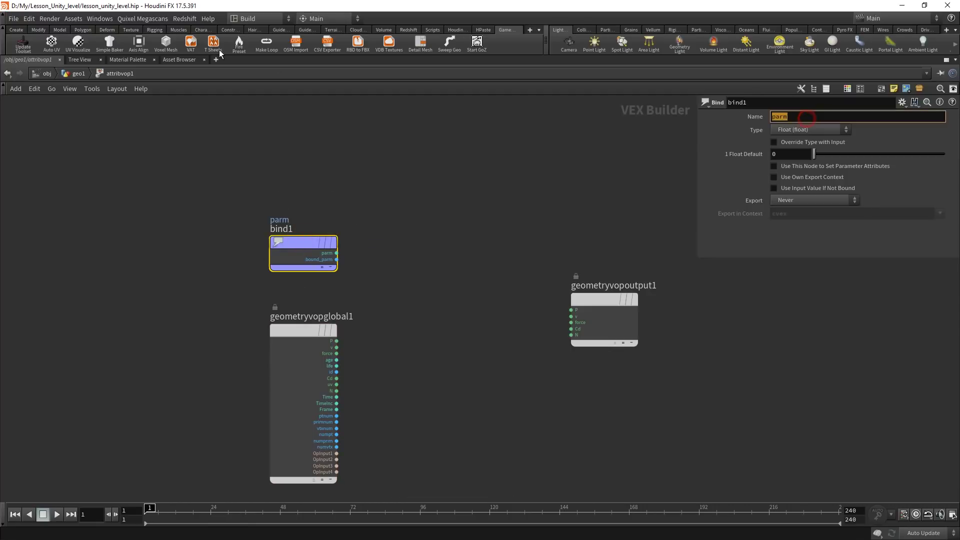
pyautogui.write('fal')
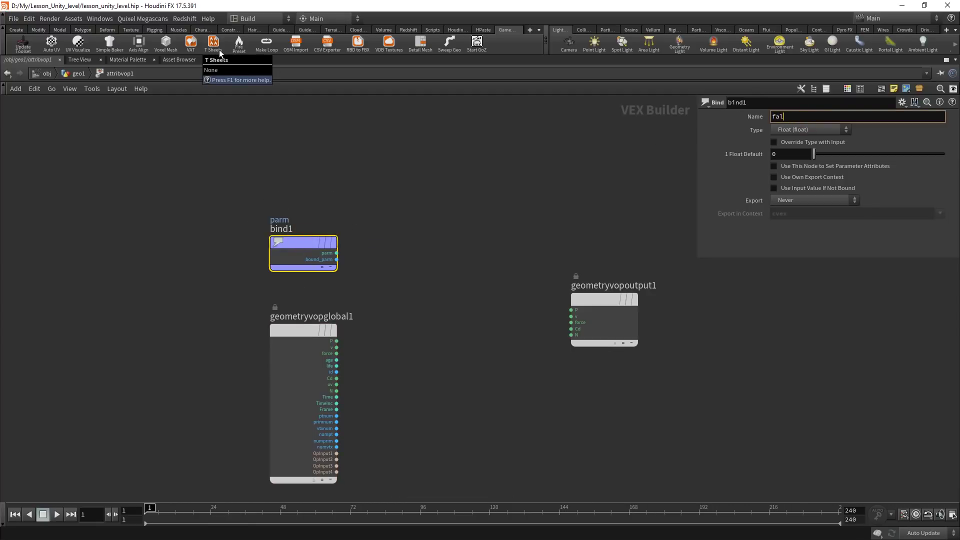
pyautogui.write('lof')
pyautogui.press('Return')
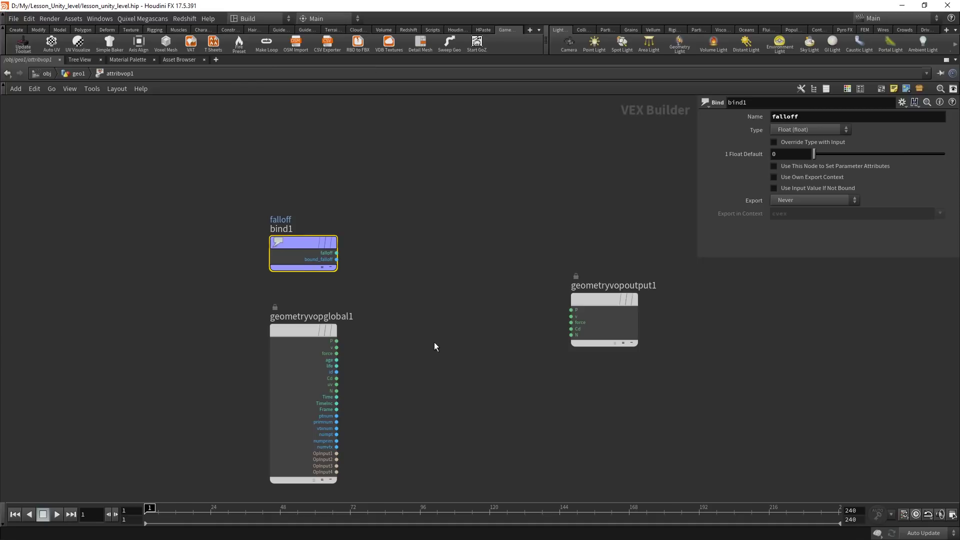
pyautogui.moveTo(434, 343); pyautogui.dragTo(331, 286, button='middle')
pyautogui.moveTo(474, 275); pyautogui.dragTo(569, 275)
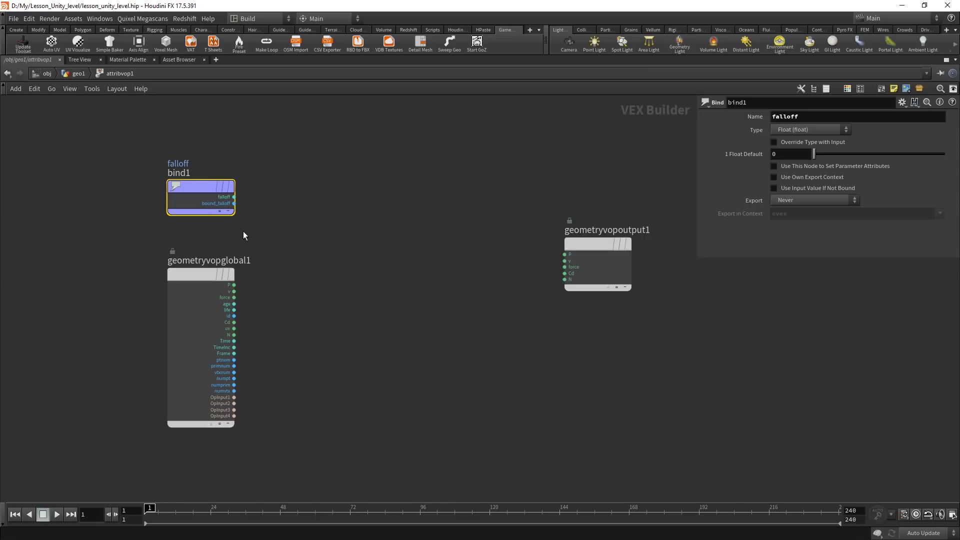
# Step: Add a Vector to Float node fed by point position P
pyautogui.click(448, 239)
pyautogui.press('Tab')
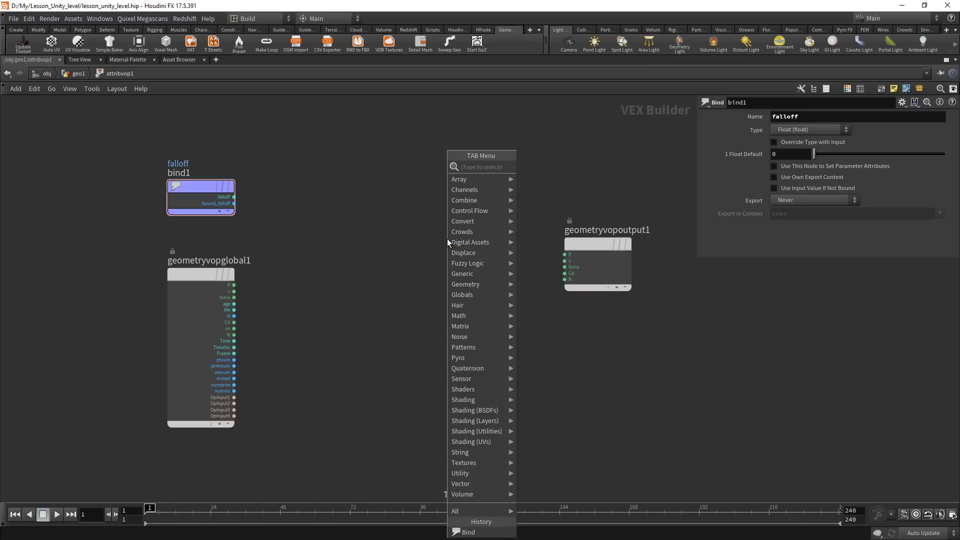
pyautogui.write('vectro')
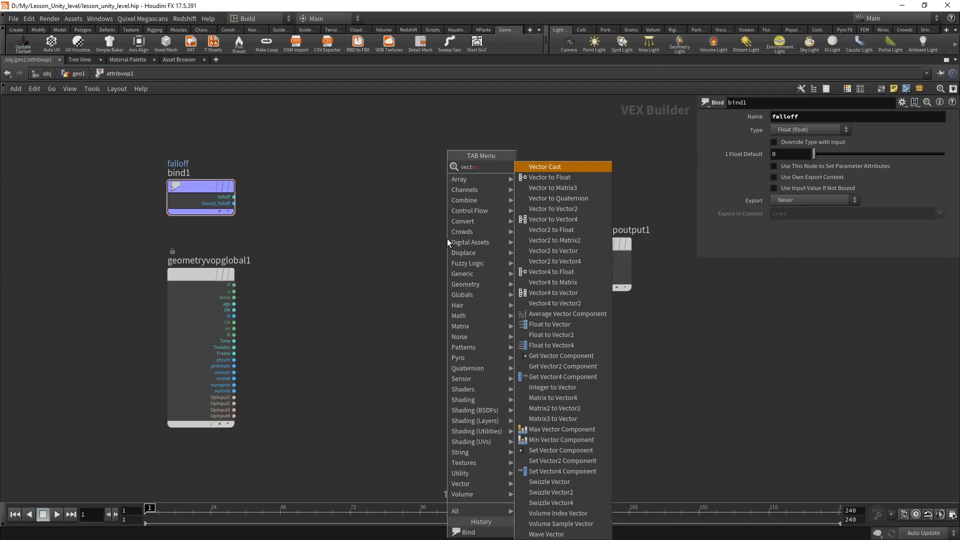
pyautogui.press('Down')
pyautogui.press('Return')
pyautogui.click(353, 287)
pyautogui.moveTo(234, 284); pyautogui.dragTo(322, 295)
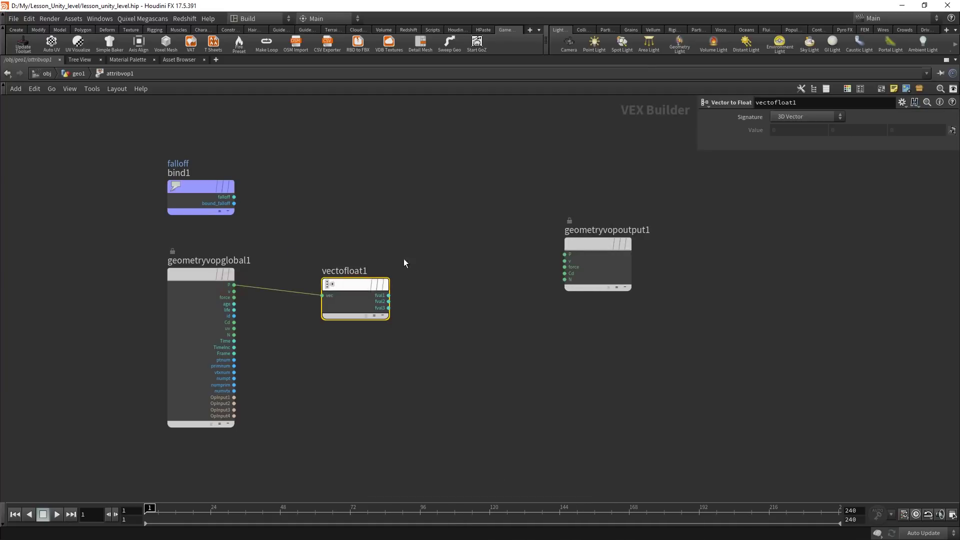
# Step: Add floattovec1 taking fval1 and fval3 from vectofloat1 and feeding output P
pyautogui.click(466, 230)
pyautogui.press('Tab')
pyautogui.write('float')
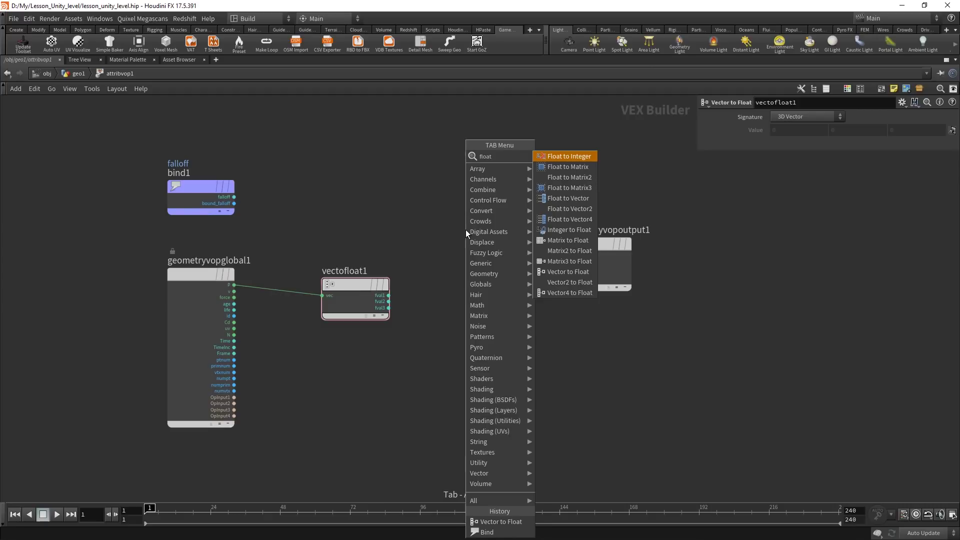
pyautogui.click(560, 198)
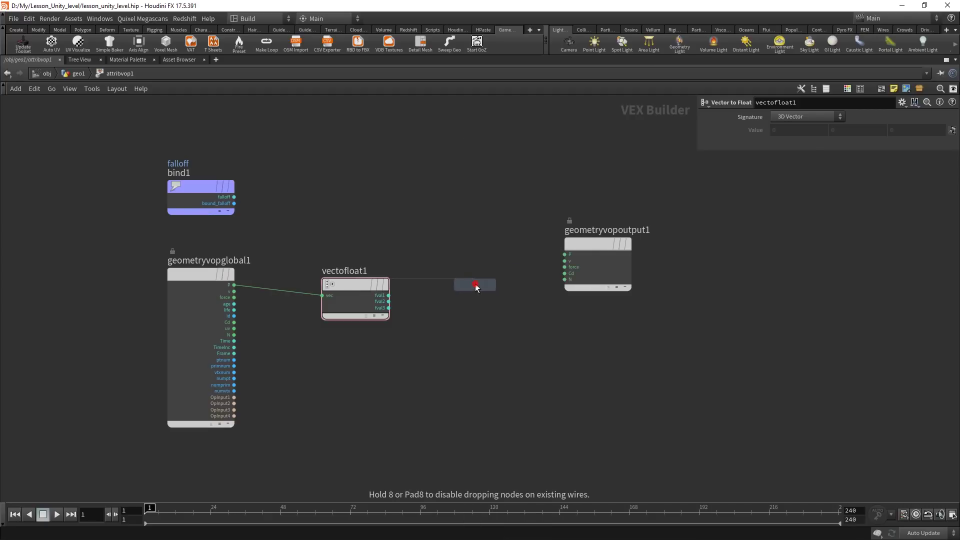
pyautogui.click(475, 287)
pyautogui.moveTo(512, 295); pyautogui.dragTo(564, 255)
pyautogui.moveTo(389, 295); pyautogui.dragTo(446, 296)
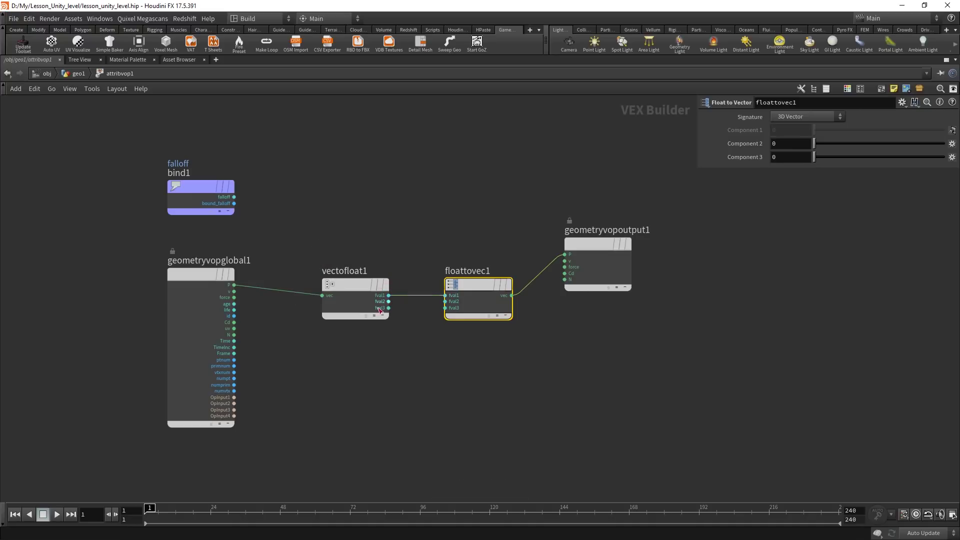
pyautogui.moveTo(389, 308); pyautogui.dragTo(446, 308)
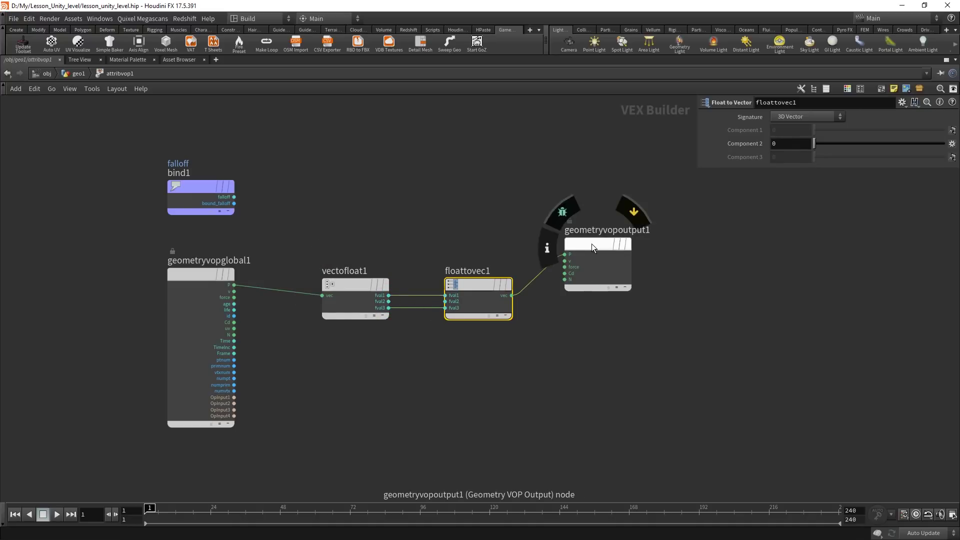
# Step: Shift floattovec1 and geometryvopoutput1 right and lift bind1 above them
pyautogui.moveTo(592, 244); pyautogui.dragTo(704, 241)
pyautogui.moveTo(473, 281); pyautogui.dragTo(539, 282)
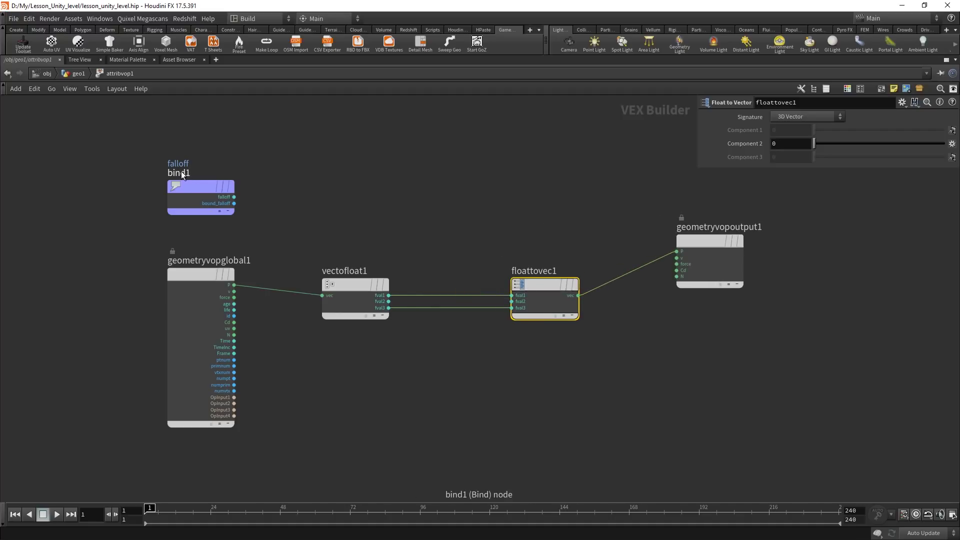
pyautogui.moveTo(193, 189); pyautogui.dragTo(322, 168)
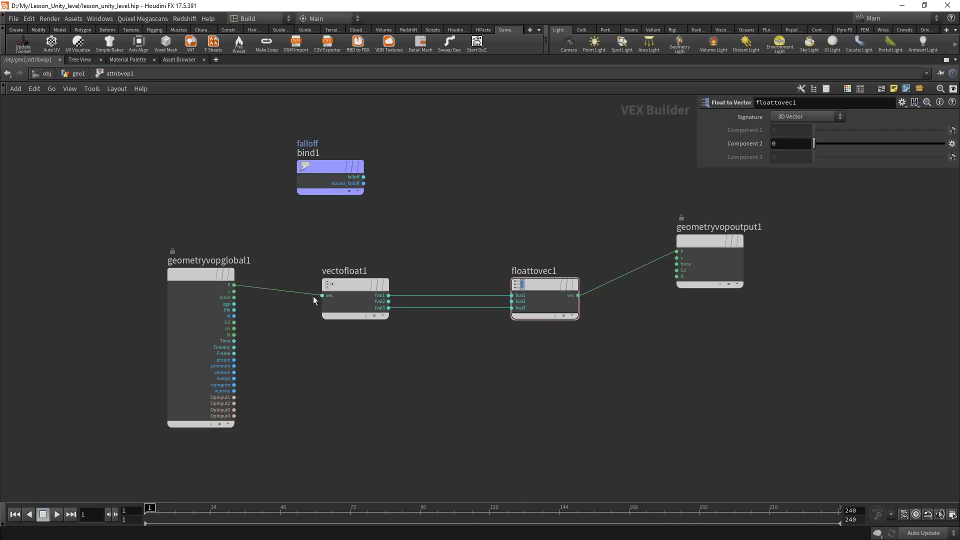
pyautogui.moveTo(388, 302)
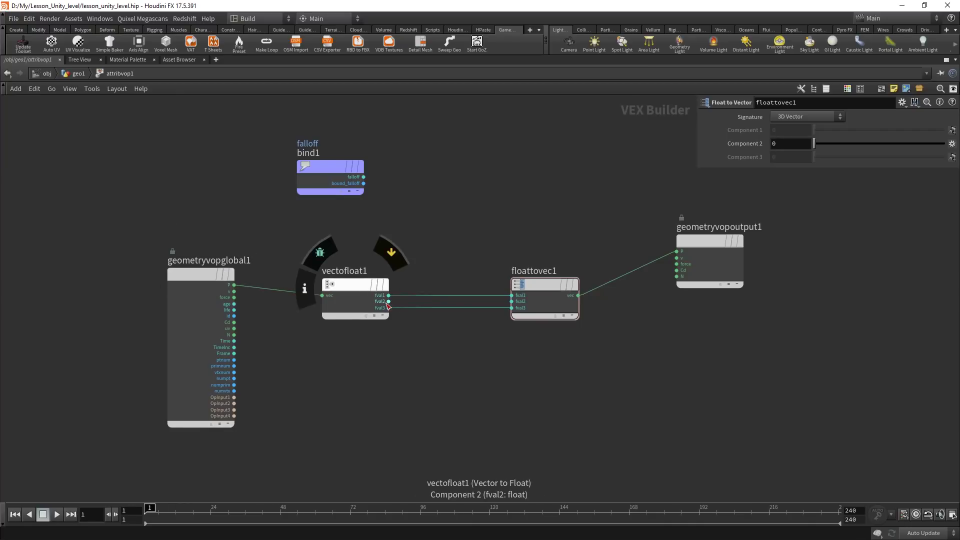
# Step: Add an Add node summing vectofloat1's fval2 and bind1's falloff into floattovec1's fval2
pyautogui.press('Tab')
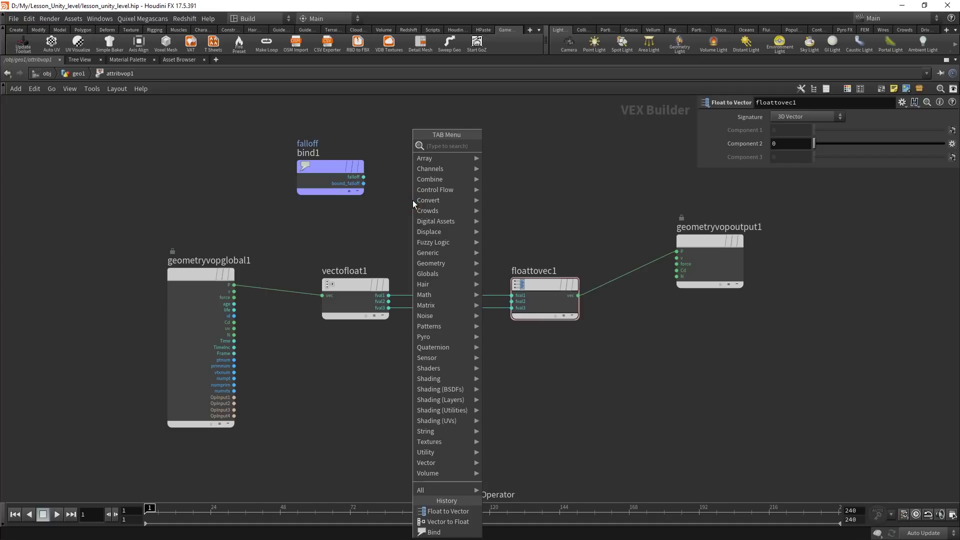
pyautogui.write('add')
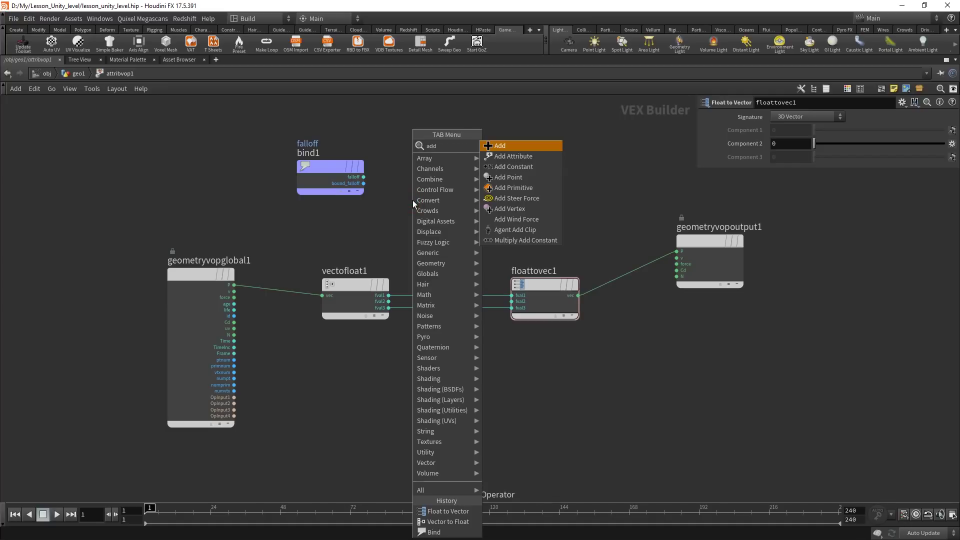
pyautogui.press('Return')
pyautogui.click(422, 219)
pyautogui.moveTo(423, 220); pyautogui.dragTo(389, 302)
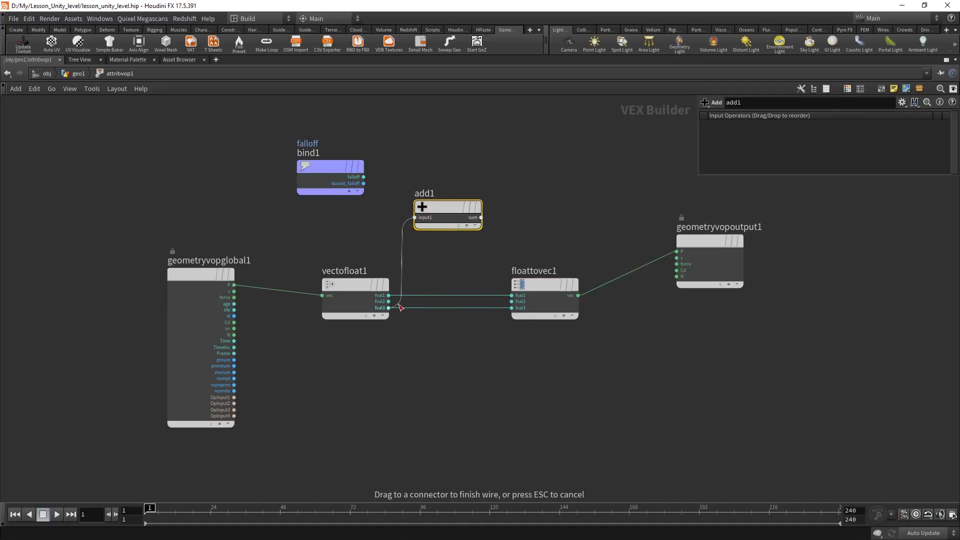
pyautogui.moveTo(364, 177); pyautogui.dragTo(415, 224)
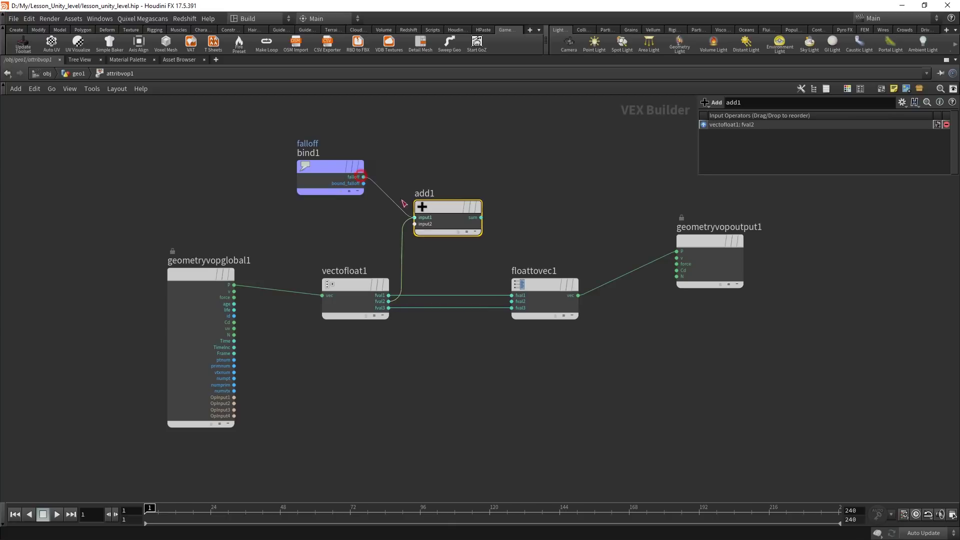
pyautogui.moveTo(481, 218); pyautogui.dragTo(512, 301)
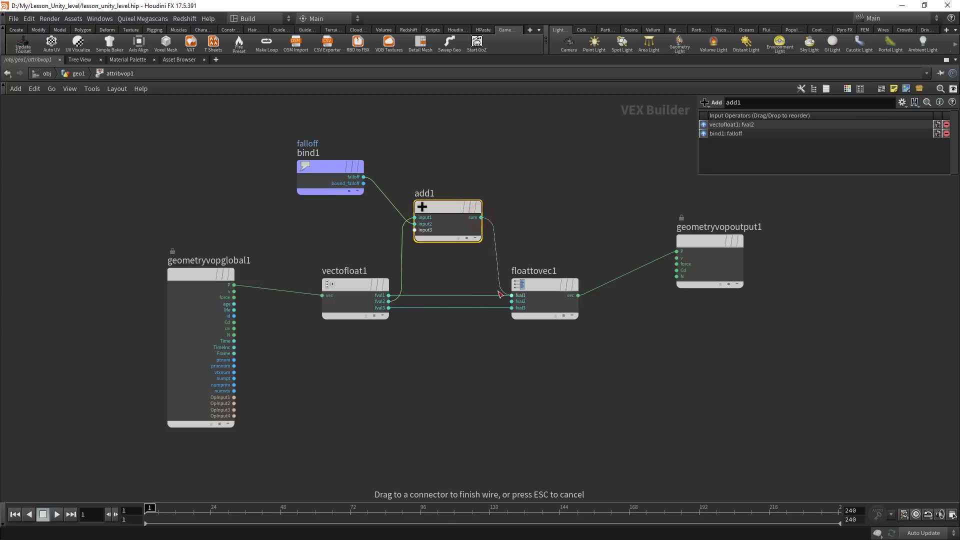
pyautogui.hotkey('ctrl', 'b')
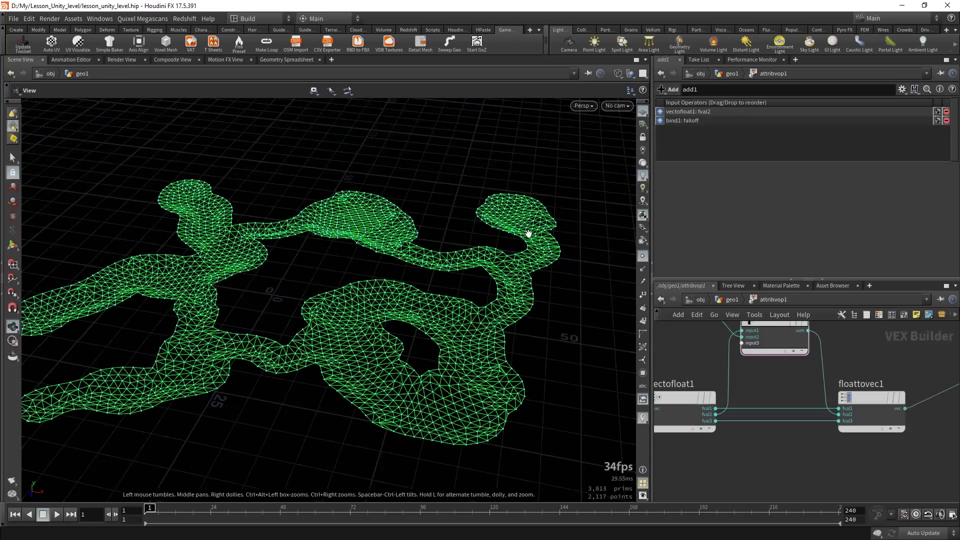
pyautogui.moveTo(536, 360)
pyautogui.mouseDown()
pyautogui.moveTo(493, 316)
pyautogui.moveTo(508, 317)
pyautogui.moveTo(440, 294)
pyautogui.moveTo(471, 332)
pyautogui.moveTo(453, 313)
pyautogui.moveTo(448, 281)
pyautogui.moveTo(452, 322)
pyautogui.mouseUp()
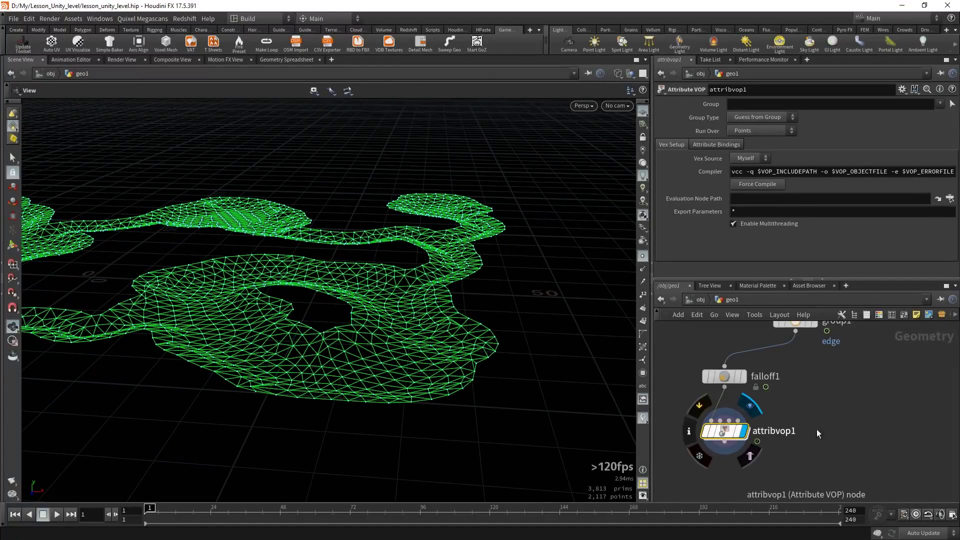
# Step: Insert a Complement node between bind1's falloff and add1 inside attribvop1
pyautogui.moveTo(817, 429); pyautogui.dragTo(842, 405, button='middle')
pyautogui.doubleClick(748, 413)
pyautogui.moveTo(746, 407); pyautogui.dragTo(746, 482, button='middle')
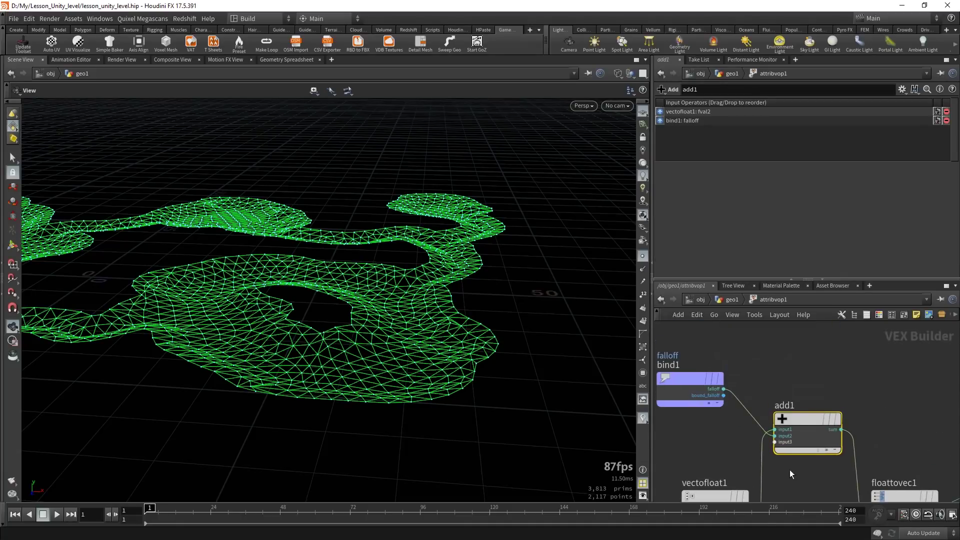
pyautogui.press('Tab')
pyautogui.write('compl')
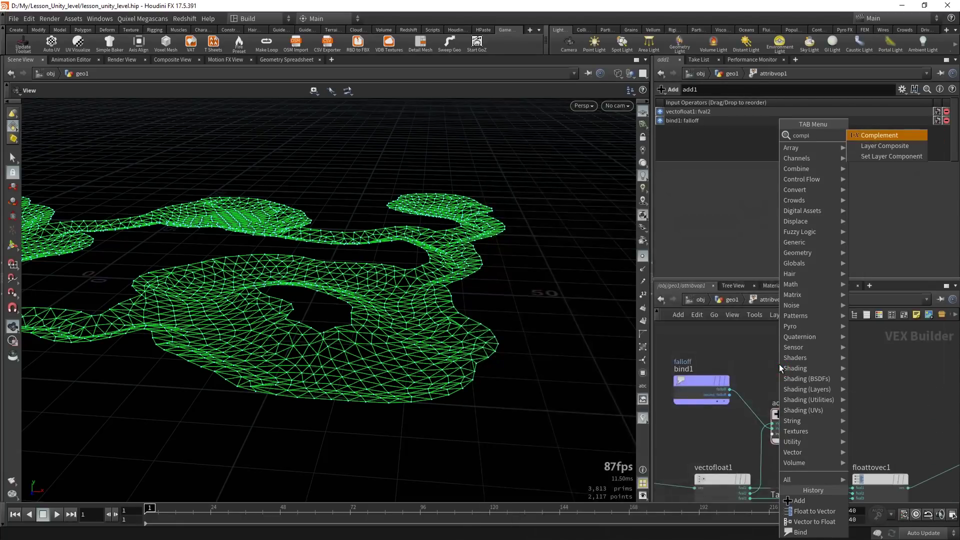
pyautogui.press('Return')
pyautogui.click(785, 351)
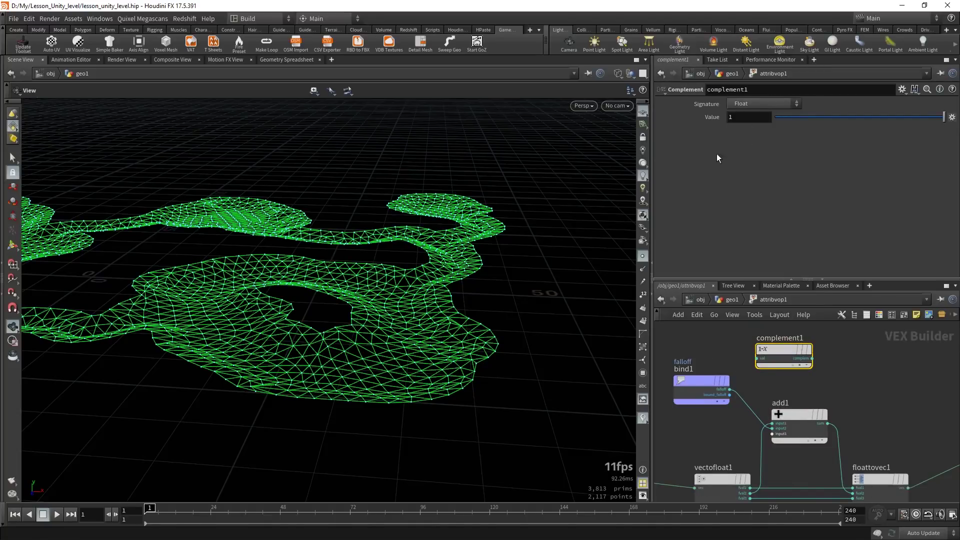
pyautogui.moveTo(833, 352); pyautogui.dragTo(770, 400)
pyautogui.moveTo(498, 355)
pyautogui.mouseDown()
pyautogui.moveTo(414, 337)
pyautogui.moveTo(405, 322)
pyautogui.mouseUp()
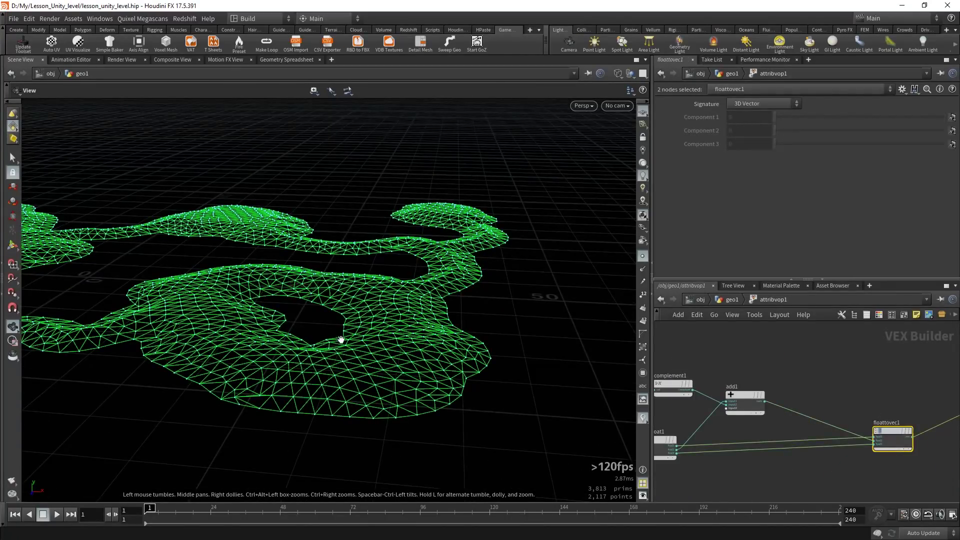
# Step: Insert a Multiply node into the complement1-to-add1 wire, tidying bind1 and complement1
pyautogui.click(828, 389)
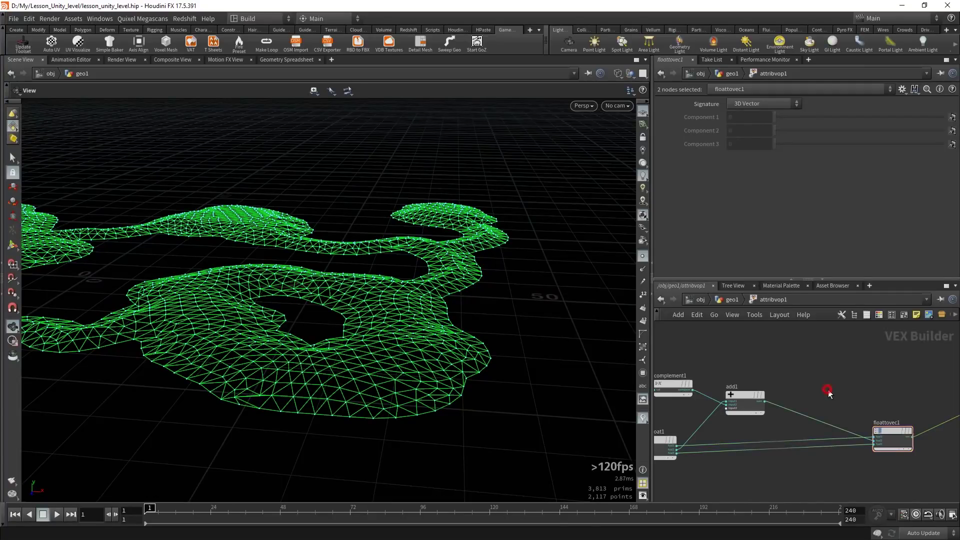
pyautogui.press('Tab')
pyautogui.write('mu')
pyautogui.press('Return')
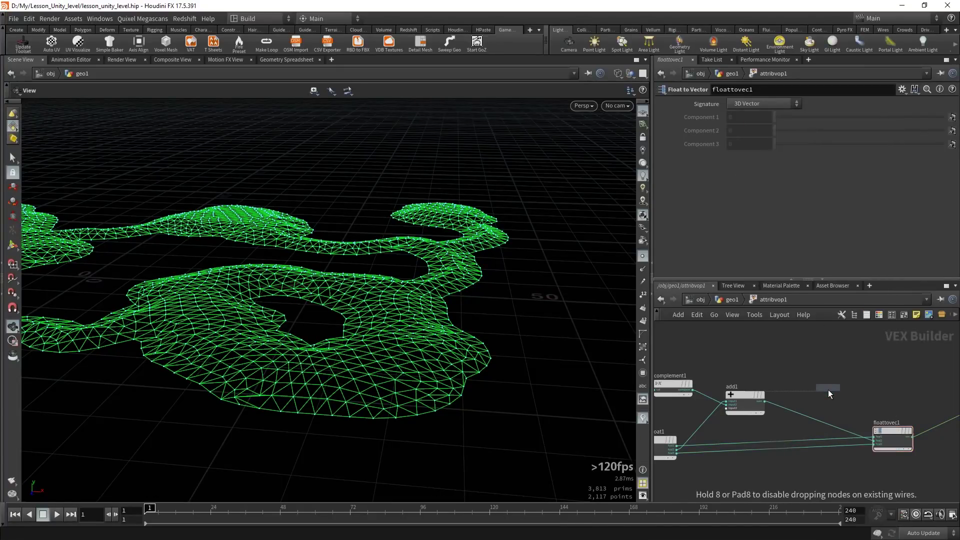
pyautogui.moveTo(757, 373); pyautogui.dragTo(890, 380, button='middle')
pyautogui.click(855, 357)
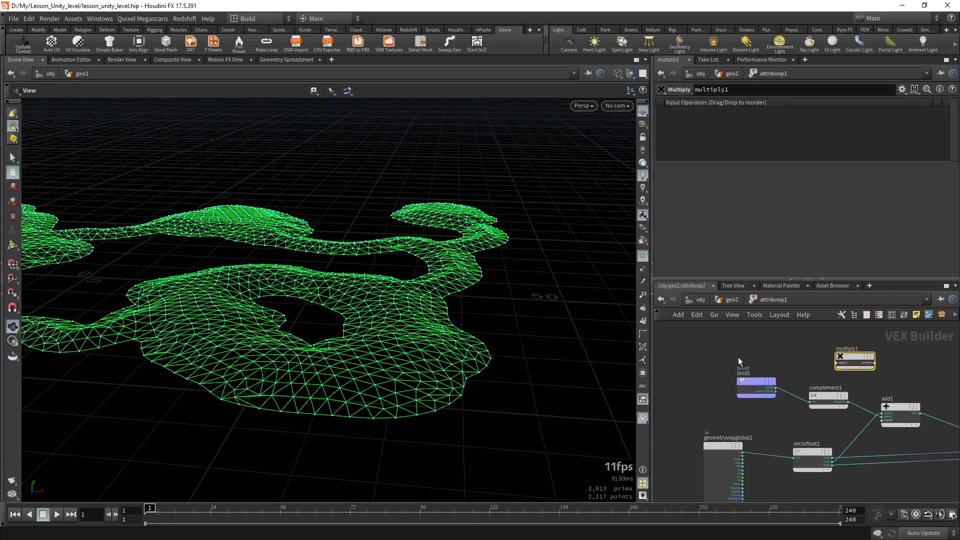
pyautogui.click(756, 386)
pyautogui.keyDown('shift'); pyautogui.click(819, 404); pyautogui.keyUp('shift')
pyautogui.moveTo(819, 404); pyautogui.dragTo(738, 389)
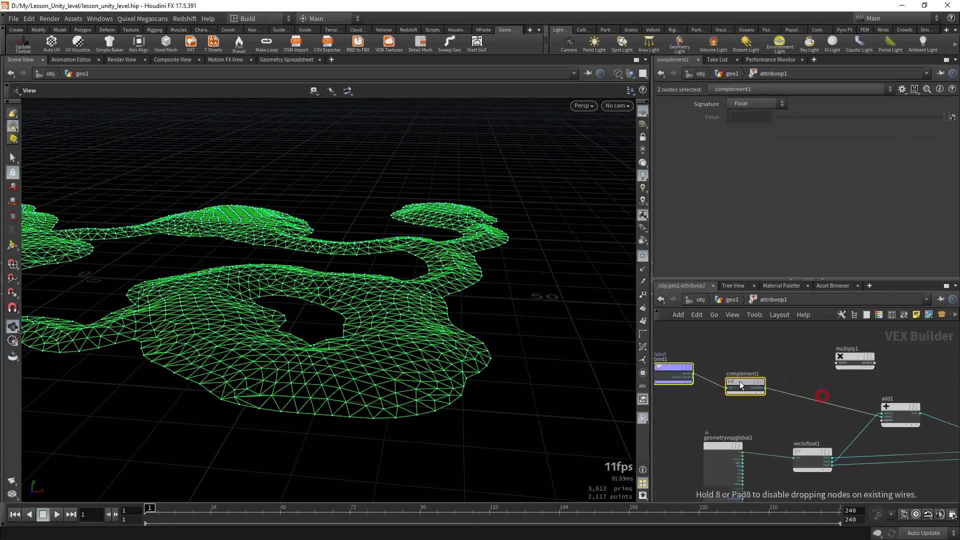
pyautogui.moveTo(851, 355); pyautogui.dragTo(823, 398)
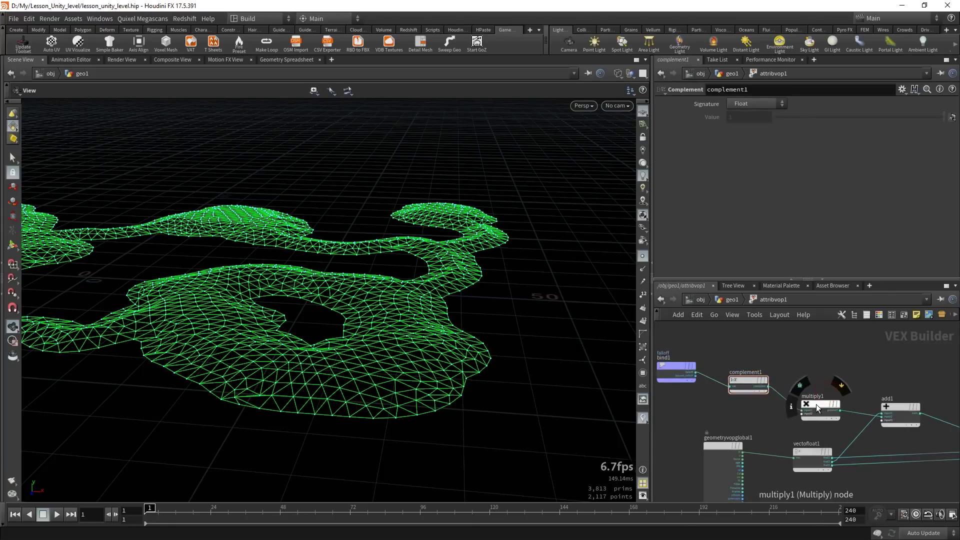
pyautogui.scroll(5, 827, 376)
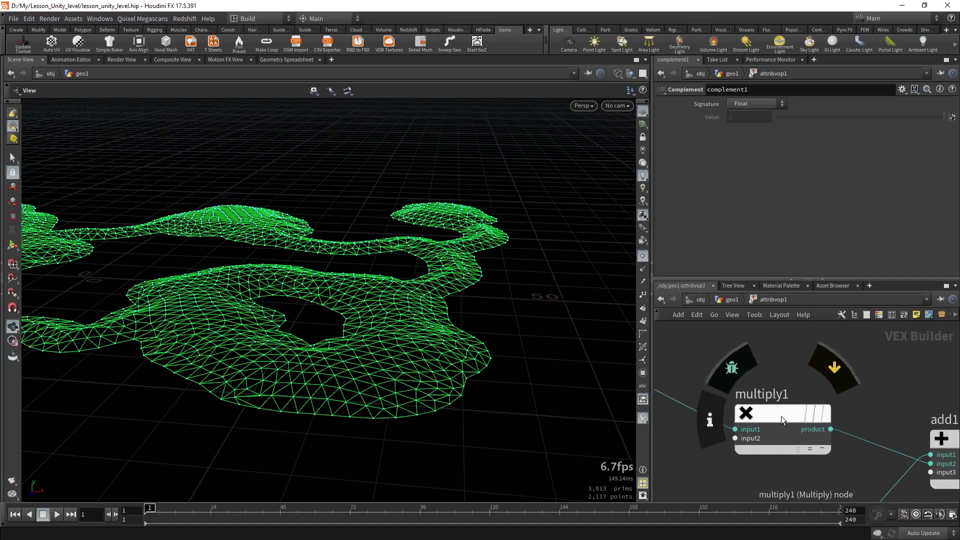
pyautogui.moveTo(737, 442); pyautogui.dragTo(774, 404)
# Step: Promote multiply1's second input as a parameter labelled Height, then return to geo1
pyautogui.rightClick(773, 401)
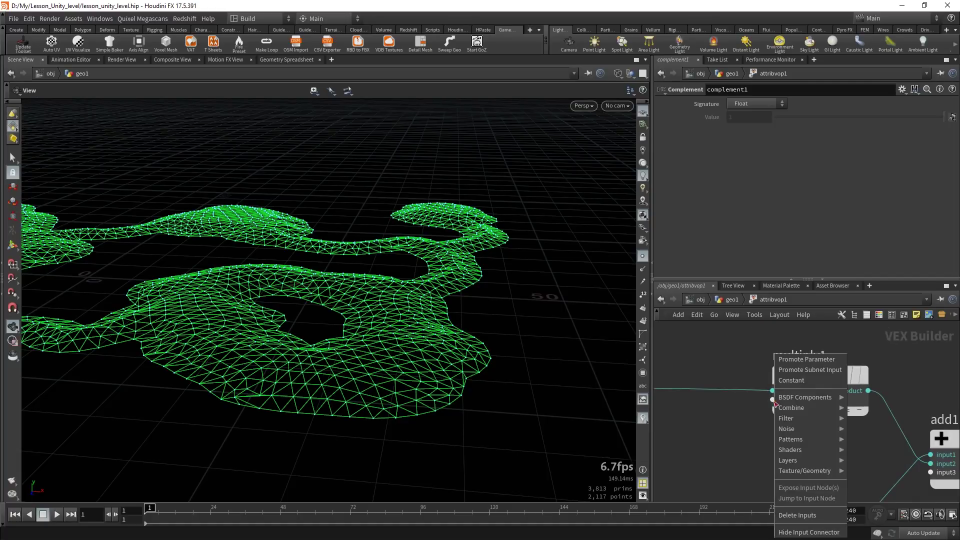
pyautogui.click(800, 369)
pyautogui.click(766, 400)
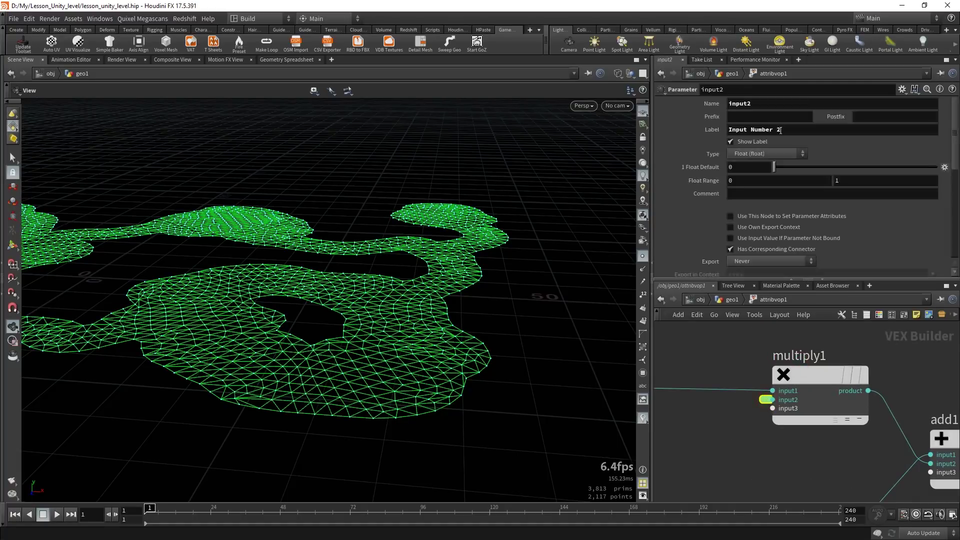
pyautogui.doubleClick(790, 130)
pyautogui.write('Height')
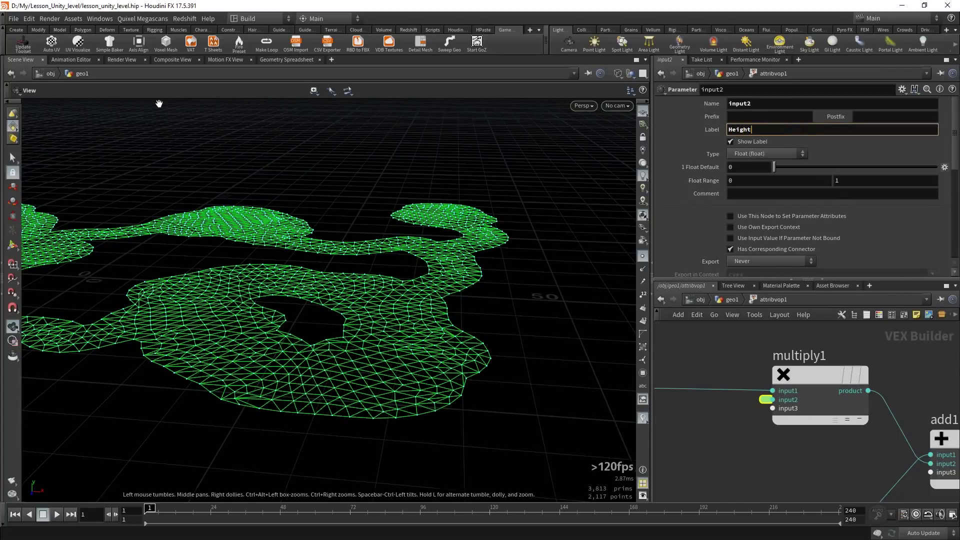
pyautogui.press('Return')
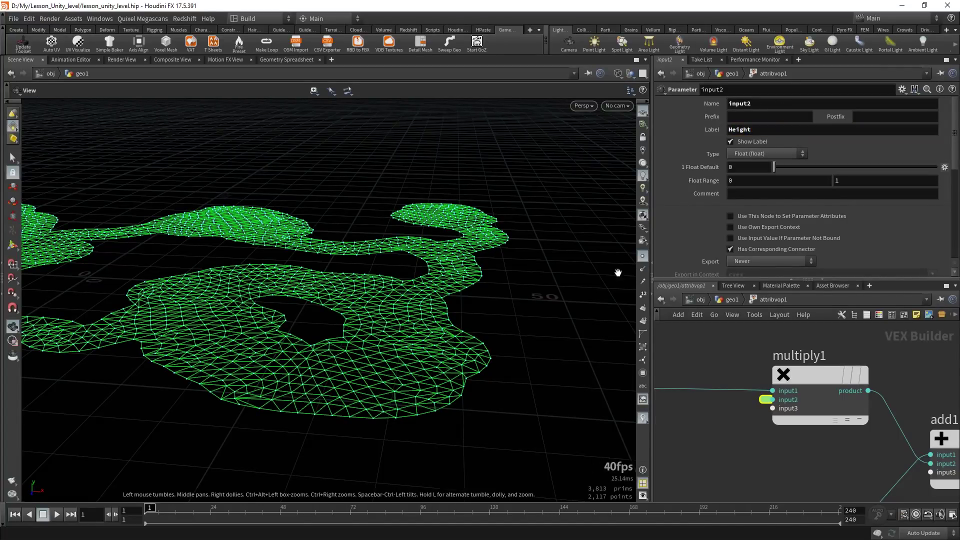
pyautogui.click(714, 301)
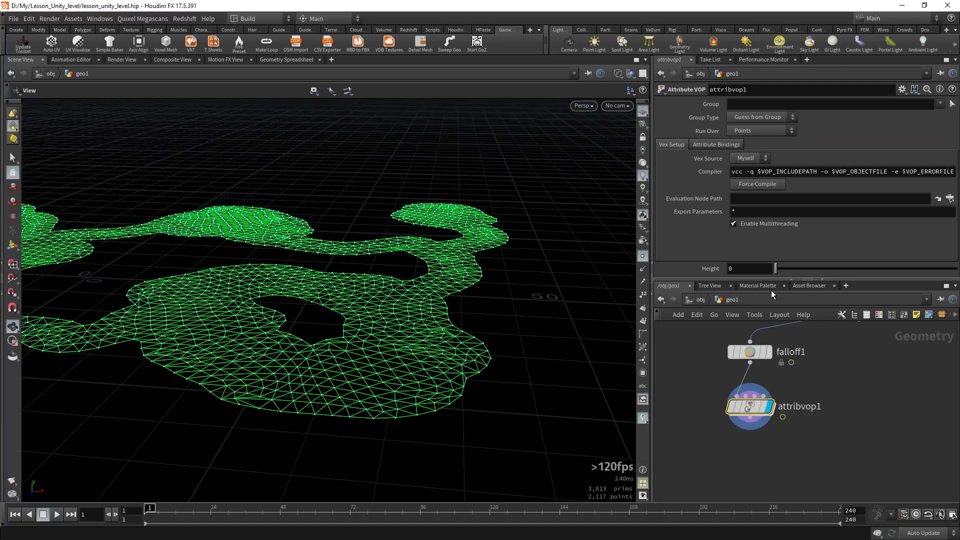
# Step: Raise attribvop1's Height to 7.023 to lift the cave mesh, orbiting to inspect it
pyautogui.moveTo(776, 269); pyautogui.dragTo(942, 268)
pyautogui.moveTo(755, 265); pyautogui.dragTo(735, 265, button='middle')
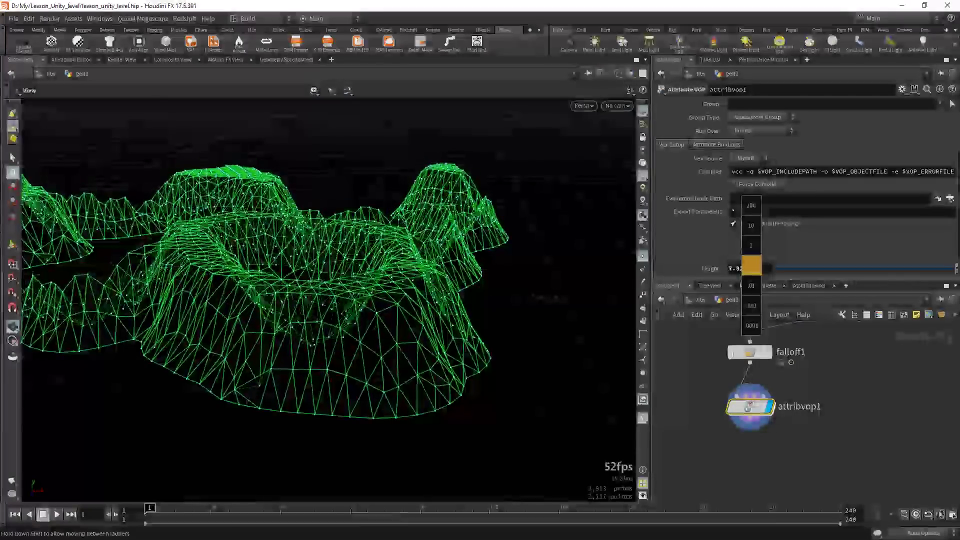
pyautogui.moveTo(450, 303)
pyautogui.mouseDown()
pyautogui.moveTo(475, 289)
pyautogui.moveTo(439, 332)
pyautogui.moveTo(423, 304)
pyautogui.moveTo(370, 331)
pyautogui.moveTo(474, 317)
pyautogui.moveTo(498, 299)
pyautogui.mouseUp()
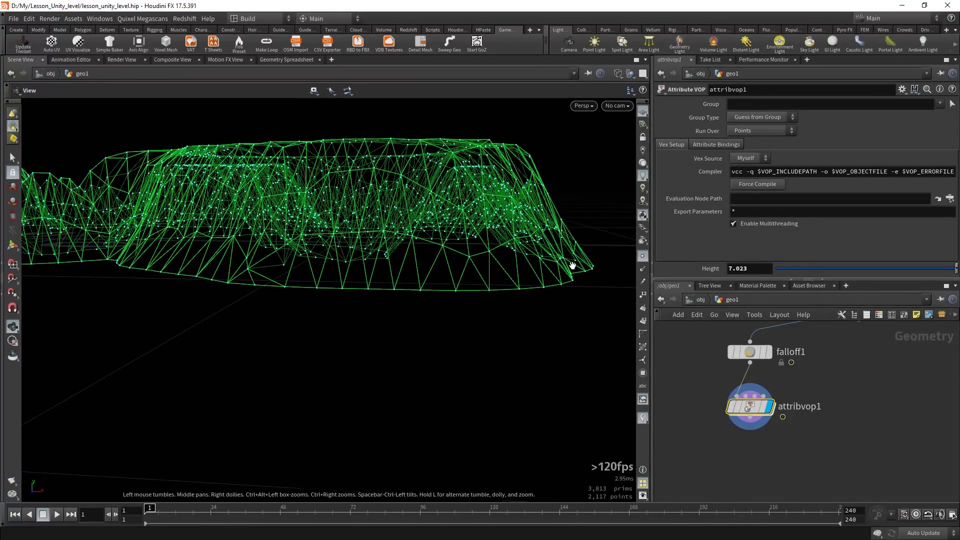
pyautogui.moveTo(573, 266)
pyautogui.mouseDown()
pyautogui.moveTo(525, 295)
pyautogui.moveTo(481, 306)
pyautogui.moveTo(555, 278)
pyautogui.mouseUp()
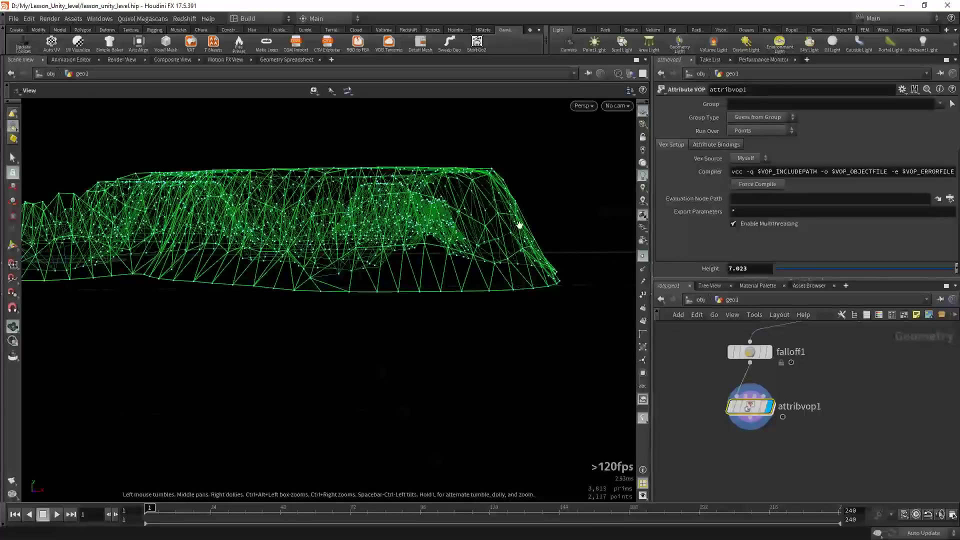
pyautogui.moveTo(520, 225); pyautogui.dragTo(528, 263)
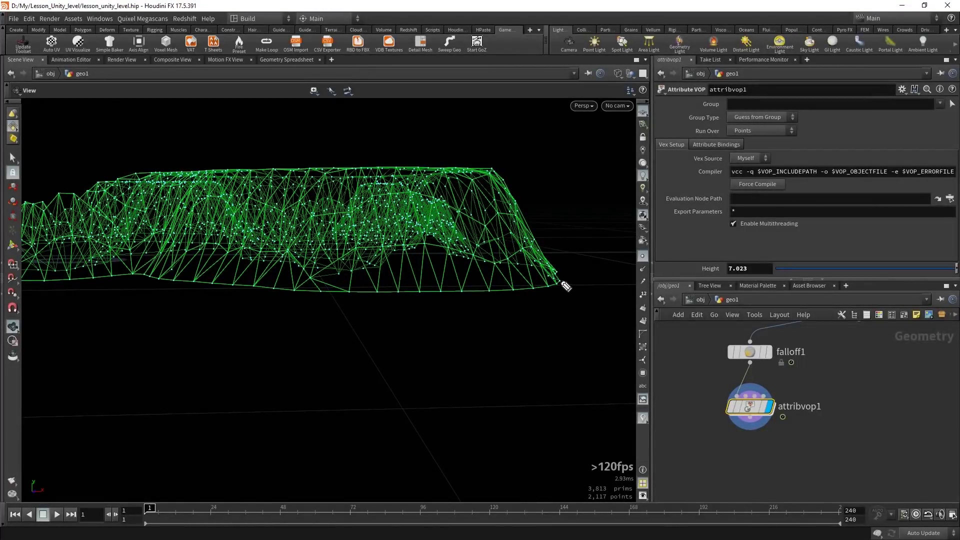
# Step: Sketch a 'Pow' falloff curve annotation on the wall edge, then clear it
pyautogui.click(564, 278)
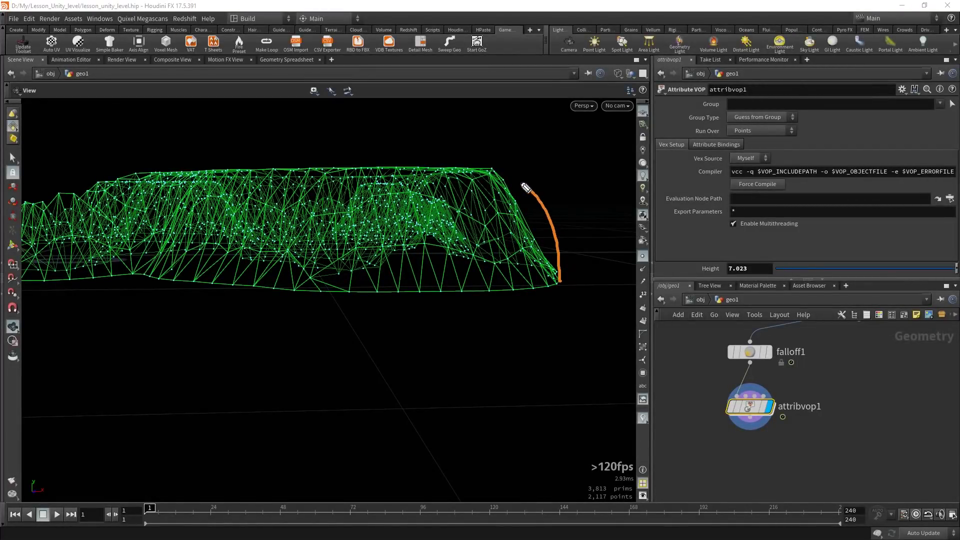
pyautogui.moveTo(502, 175); pyautogui.dragTo(490, 166)
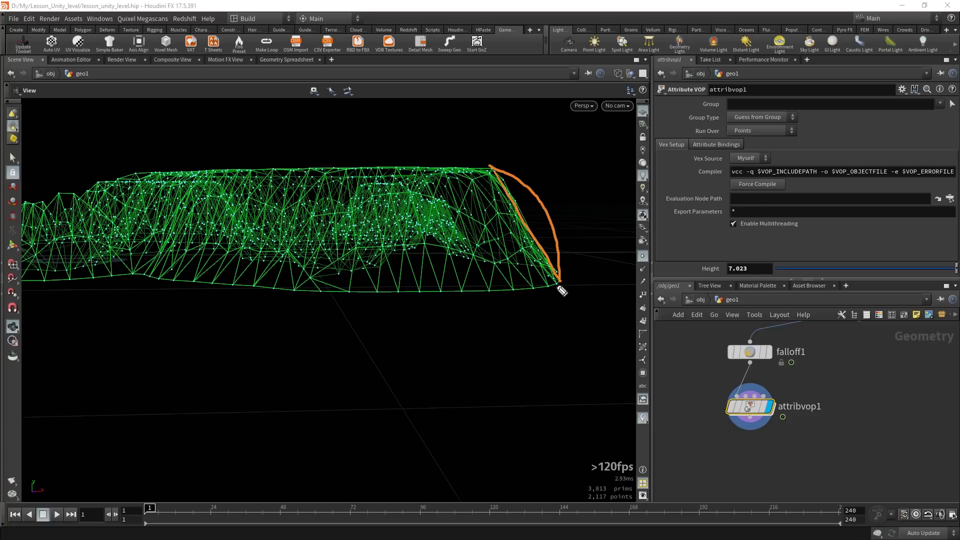
pyautogui.moveTo(522, 139)
pyautogui.mouseDown()
pyautogui.moveTo(523, 161)
pyautogui.moveTo(523, 150)
pyautogui.moveTo(582, 138)
pyautogui.mouseUp()
pyautogui.moveTo(520, 170); pyautogui.dragTo(596, 172)
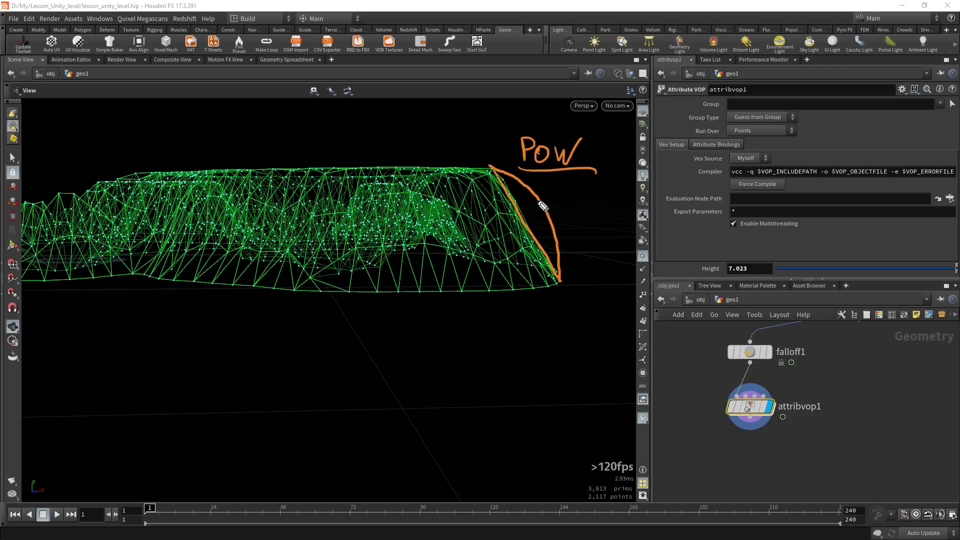
pyautogui.press('e')
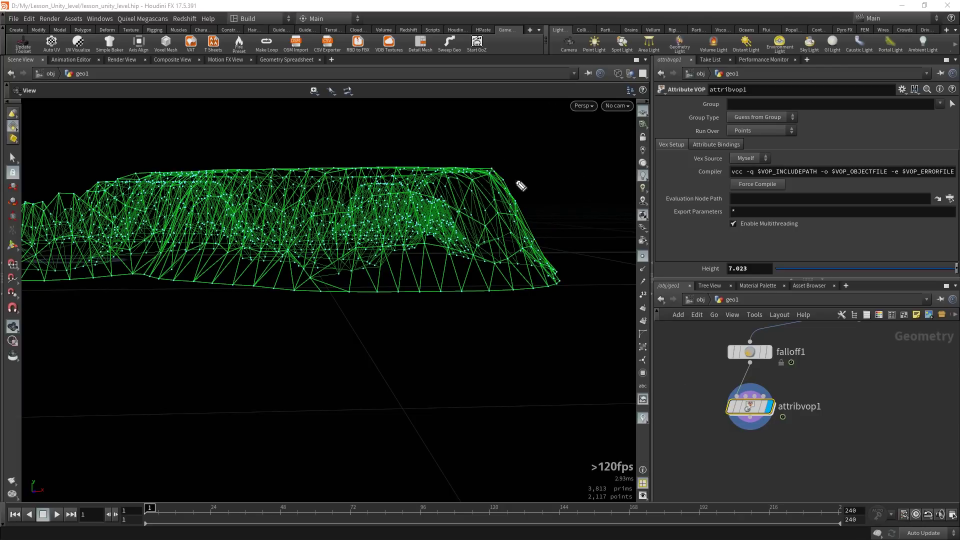
pyautogui.press('Escape')
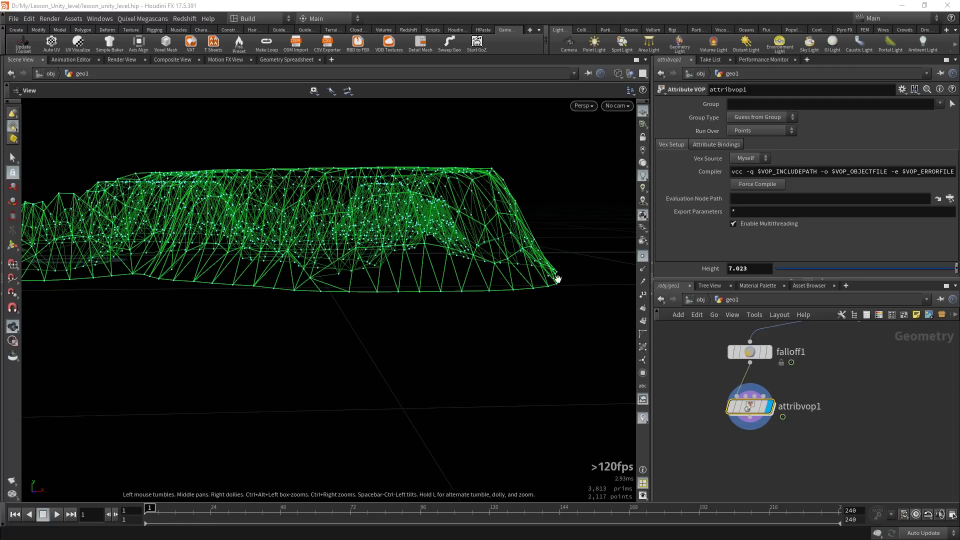
# Step: Insert a Power node after complement1 inside attribvop1 and promote its exponent input
pyautogui.doubleClick(751, 406)
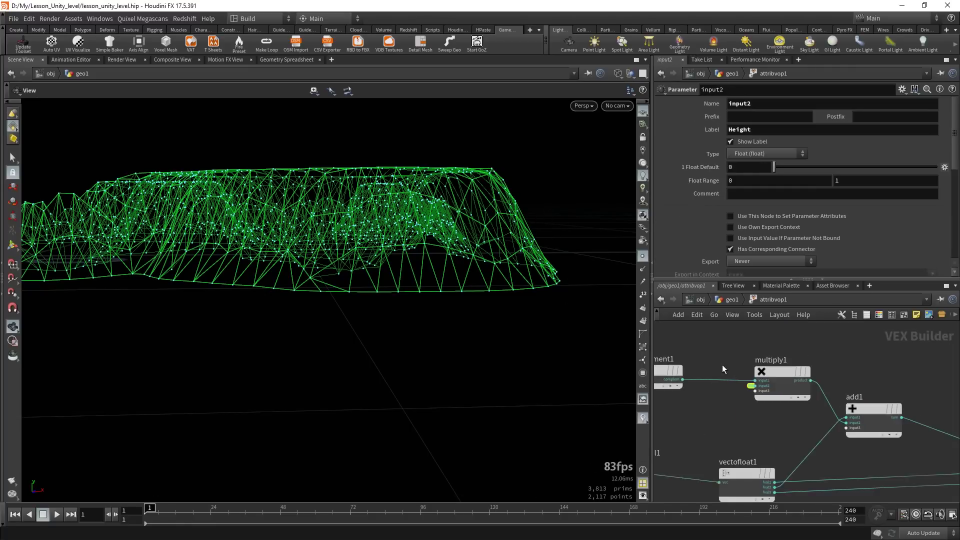
pyautogui.moveTo(899, 411)
pyautogui.mouseDown(button='middle')
pyautogui.moveTo(927, 413)
pyautogui.moveTo(827, 383)
pyautogui.mouseUp(button='middle')
pyautogui.click(845, 413)
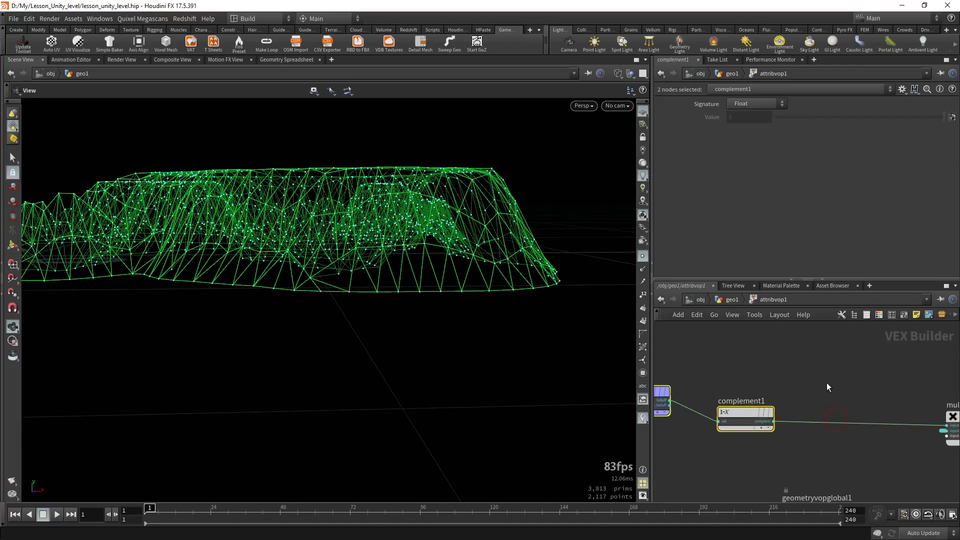
pyautogui.press('Tab')
pyautogui.write('ramp')
pyautogui.press('Return')
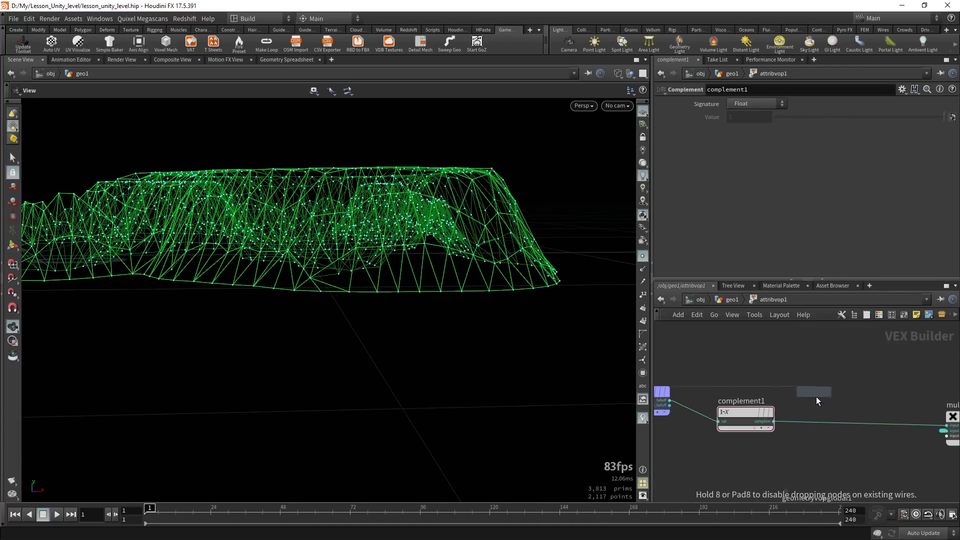
pyautogui.click(839, 429)
pyautogui.scroll(4, 820, 430)
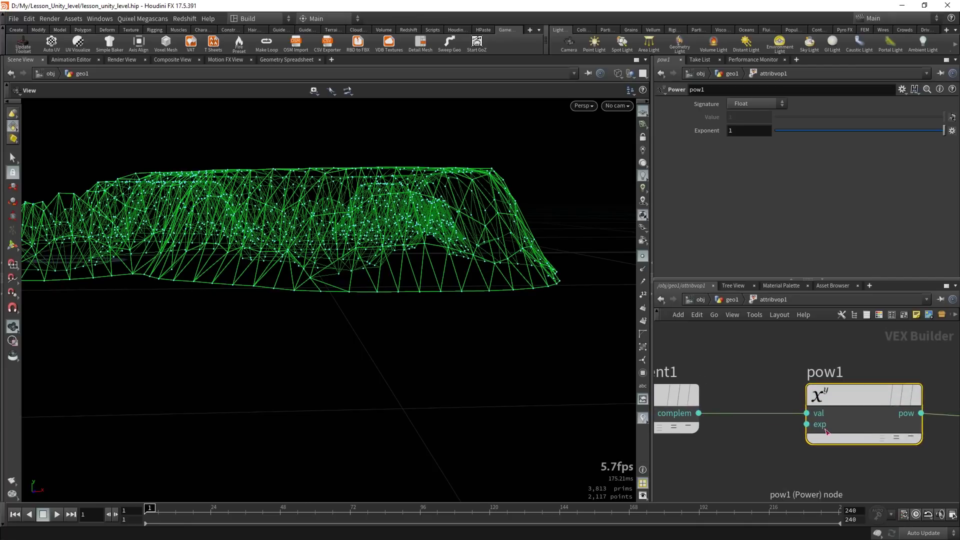
pyautogui.rightClick(810, 429)
pyautogui.click(838, 358)
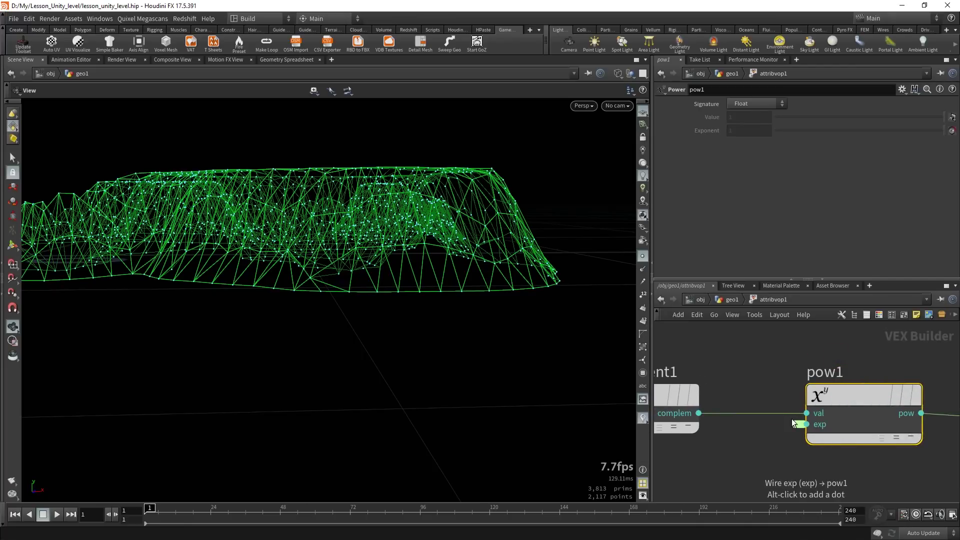
pyautogui.click(732, 300)
# Step: Set attribvop1's Exponent to 0.5 and orbit to inspect the rounded walls
pyautogui.scroll(-1, 687, 211)
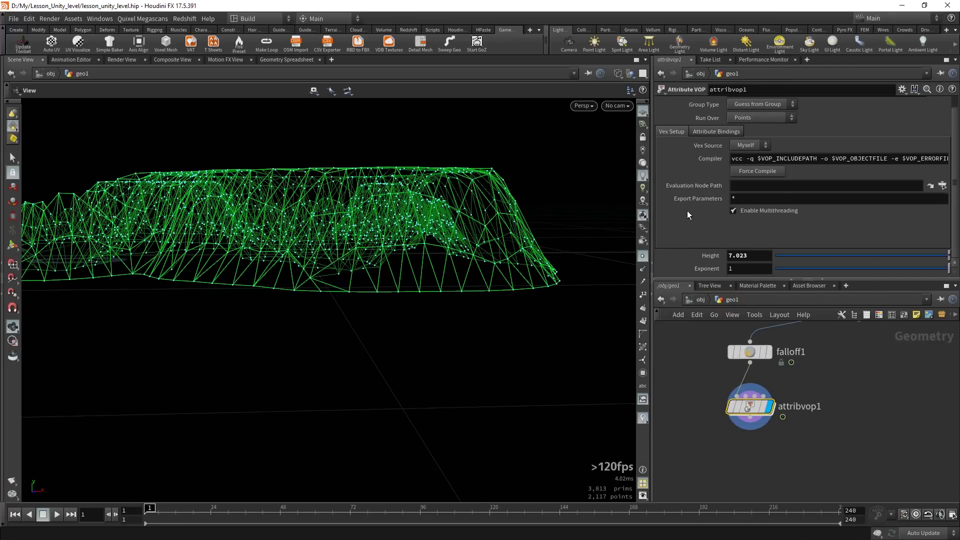
pyautogui.moveTo(747, 269); pyautogui.dragTo(820, 271, button='middle')
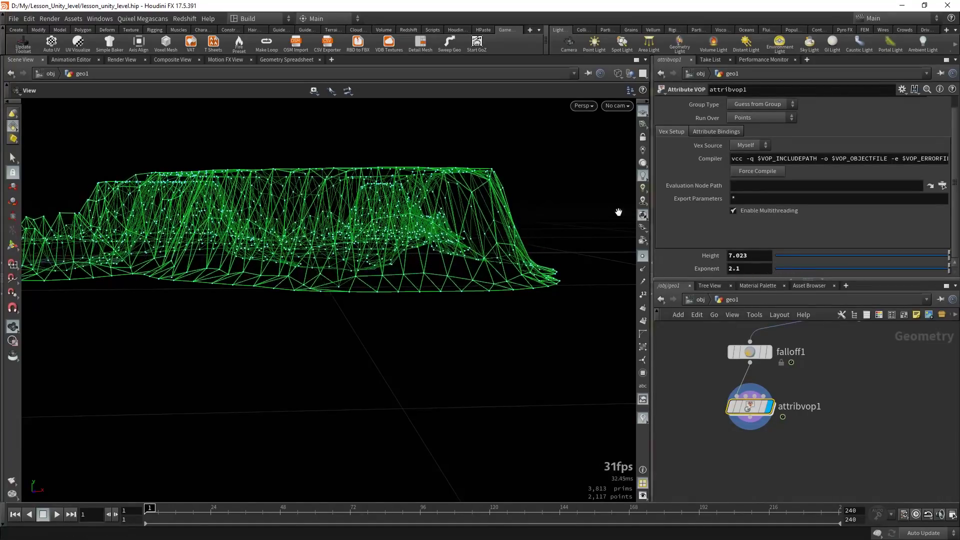
pyautogui.moveTo(737, 272); pyautogui.dragTo(677, 269, button='middle')
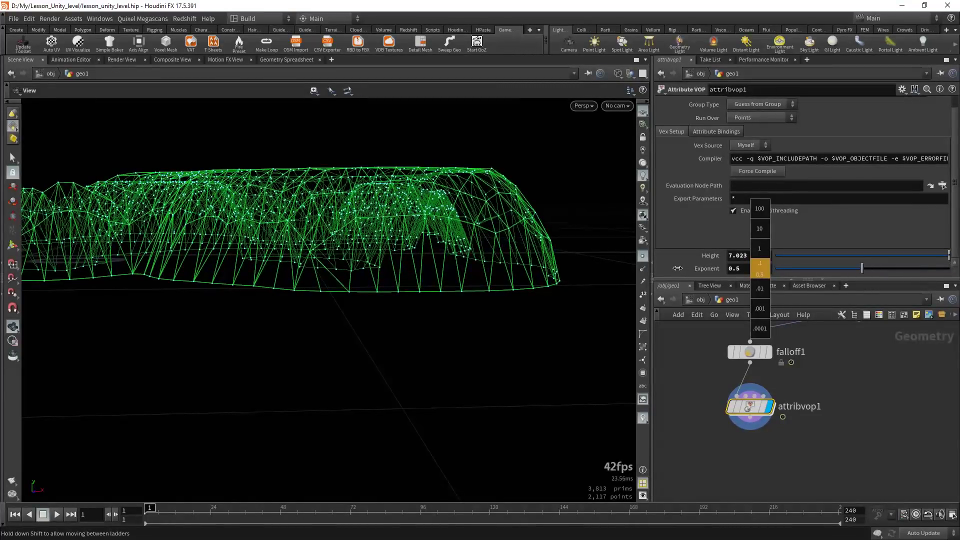
pyautogui.moveTo(677, 269); pyautogui.dragTo(679, 269, button='middle')
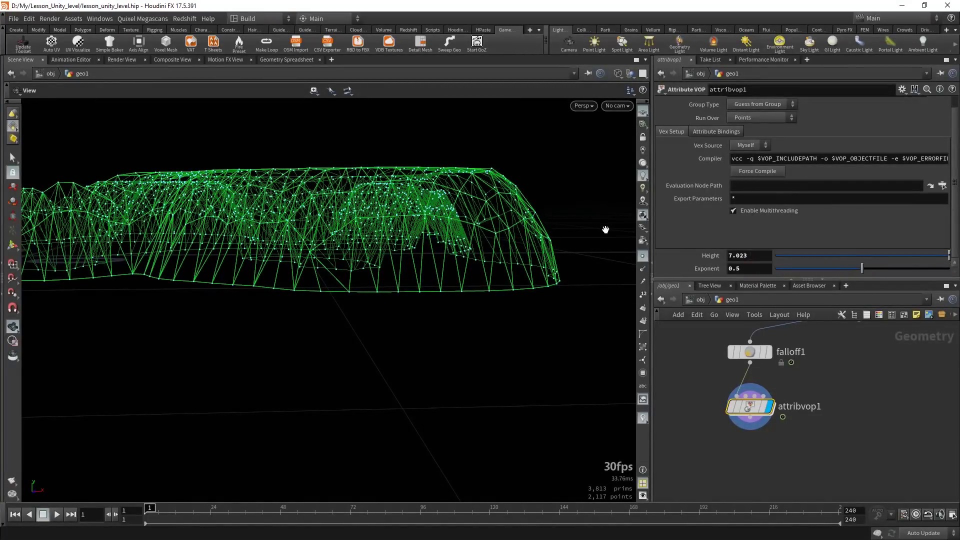
pyautogui.moveTo(390, 229); pyautogui.dragTo(440, 275)
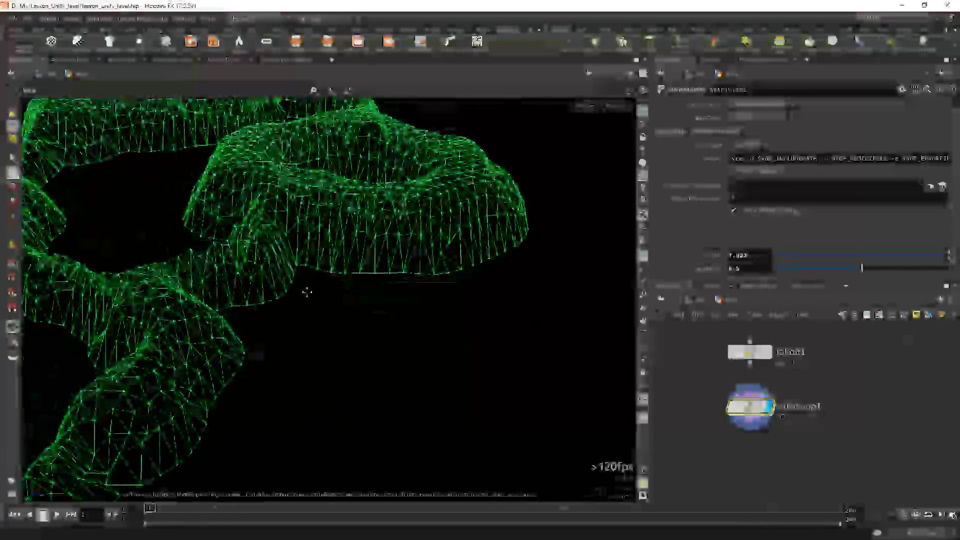
pyautogui.moveTo(307, 290); pyautogui.dragTo(410, 337)
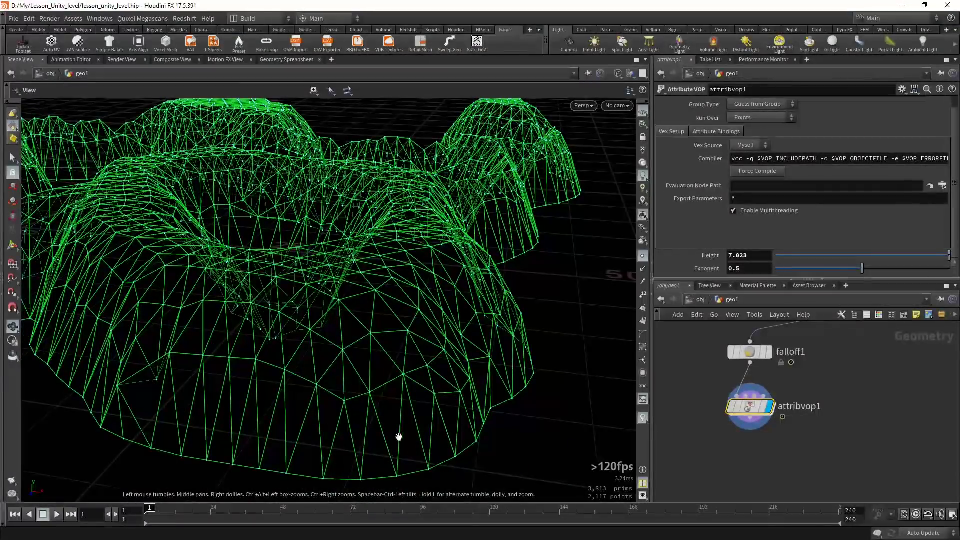
pyautogui.moveTo(400, 437)
pyautogui.mouseDown()
pyautogui.moveTo(494, 332)
pyautogui.moveTo(485, 278)
pyautogui.moveTo(495, 367)
pyautogui.moveTo(527, 338)
pyautogui.mouseUp()
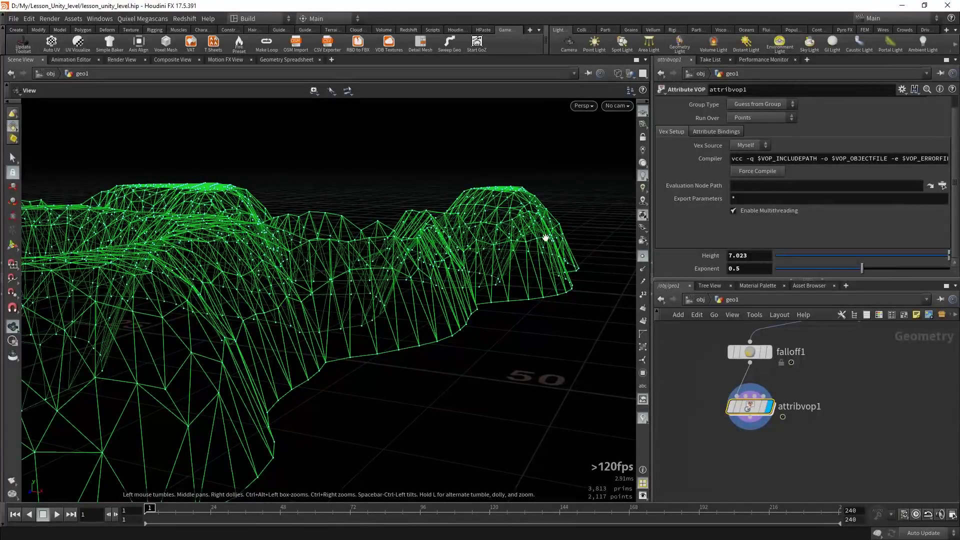
pyautogui.moveTo(401, 324)
pyautogui.mouseDown()
pyautogui.moveTo(322, 375)
pyautogui.moveTo(529, 420)
pyautogui.mouseUp()
# Step: Save the scene, then add a Remesh node with Target Edge Length 1.5 fed by attribvop1
pyautogui.hotkey('ctrl', 's')
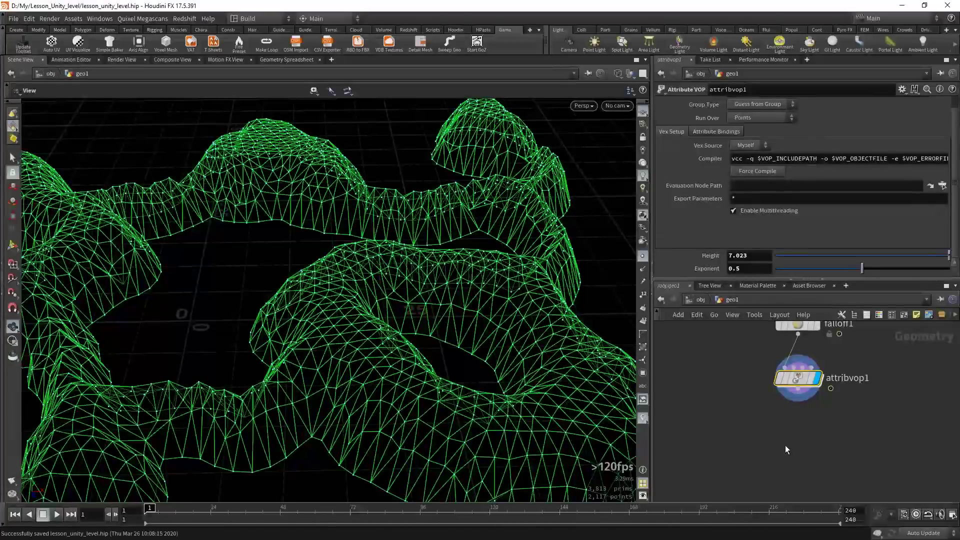
pyautogui.press('Tab')
pyautogui.write('reme')
pyautogui.press('Return')
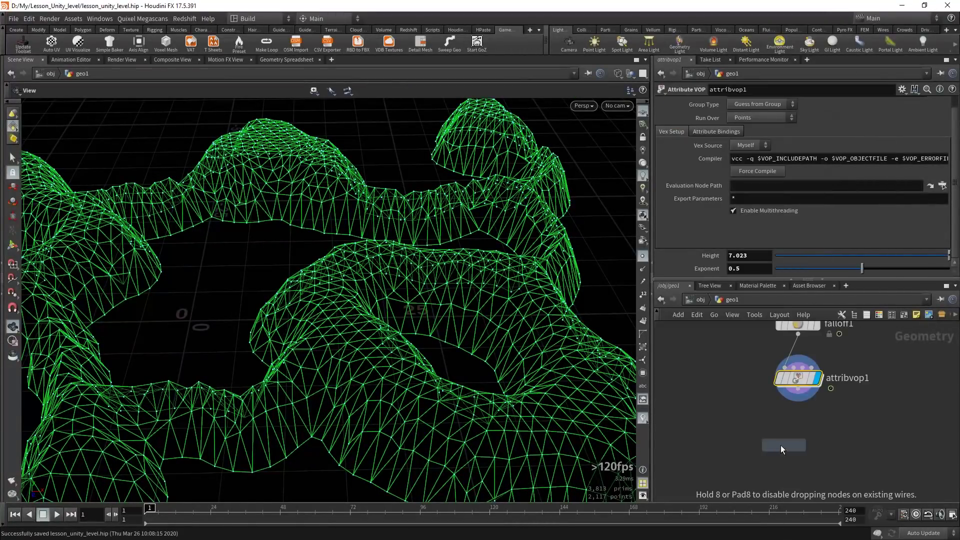
pyautogui.click(776, 442)
pyautogui.click(753, 184)
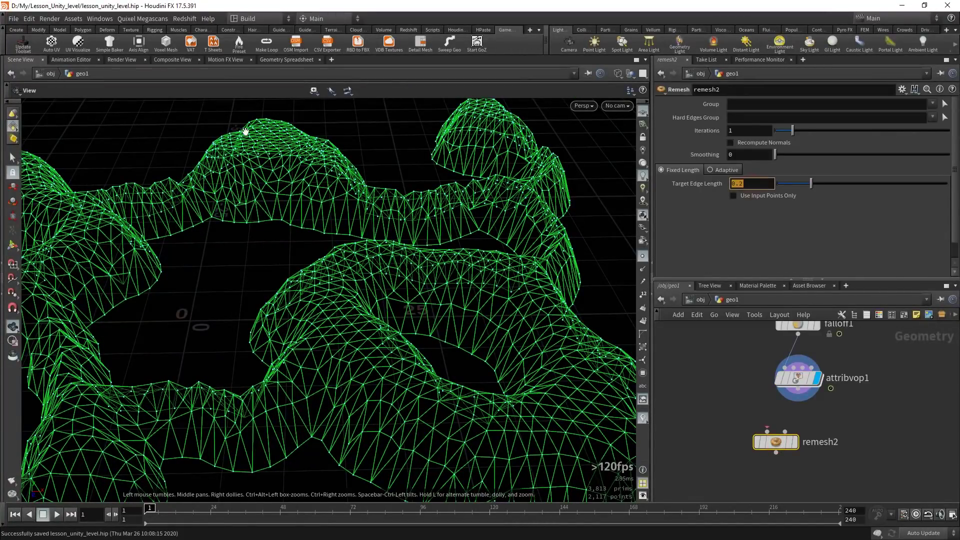
pyautogui.write('1.5')
pyautogui.press('Return')
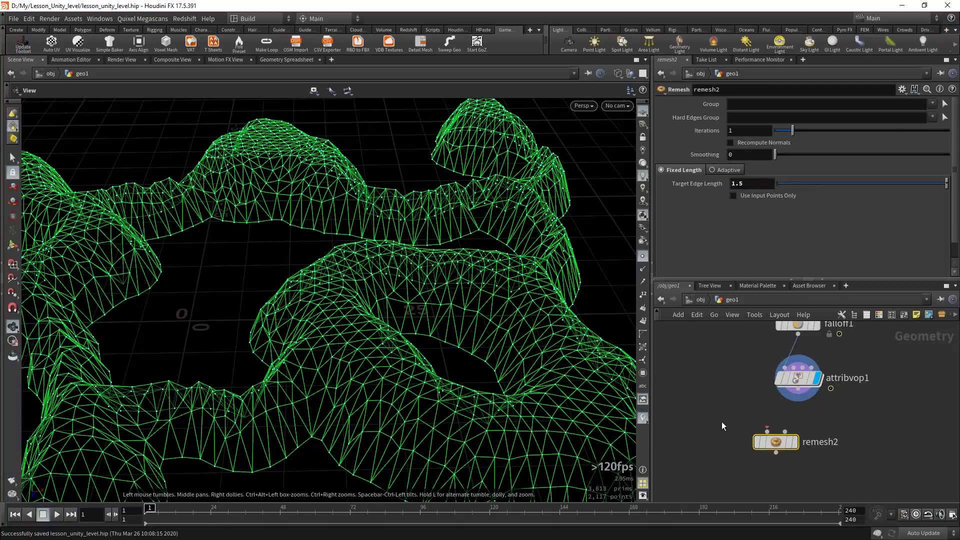
pyautogui.moveTo(798, 389)
pyautogui.mouseDown()
pyautogui.moveTo(776, 435)
pyautogui.moveTo(798, 434)
pyautogui.mouseUp()
pyautogui.moveTo(506, 339)
pyautogui.mouseDown()
pyautogui.moveTo(450, 314)
pyautogui.moveTo(449, 236)
pyautogui.moveTo(432, 357)
pyautogui.moveTo(394, 205)
pyautogui.moveTo(392, 221)
pyautogui.moveTo(319, 172)
pyautogui.mouseUp()
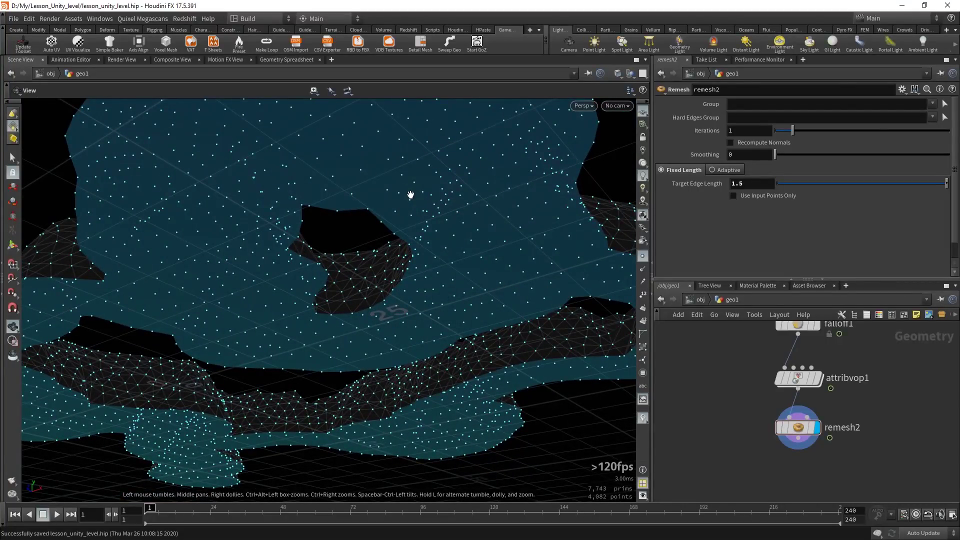
# Step: Orbit and pan to inspect the remeshed surface and the upstream nodes
pyautogui.moveTo(422, 171)
pyautogui.mouseDown()
pyautogui.moveTo(487, 206)
pyautogui.moveTo(485, 298)
pyautogui.moveTo(417, 333)
pyautogui.mouseUp()
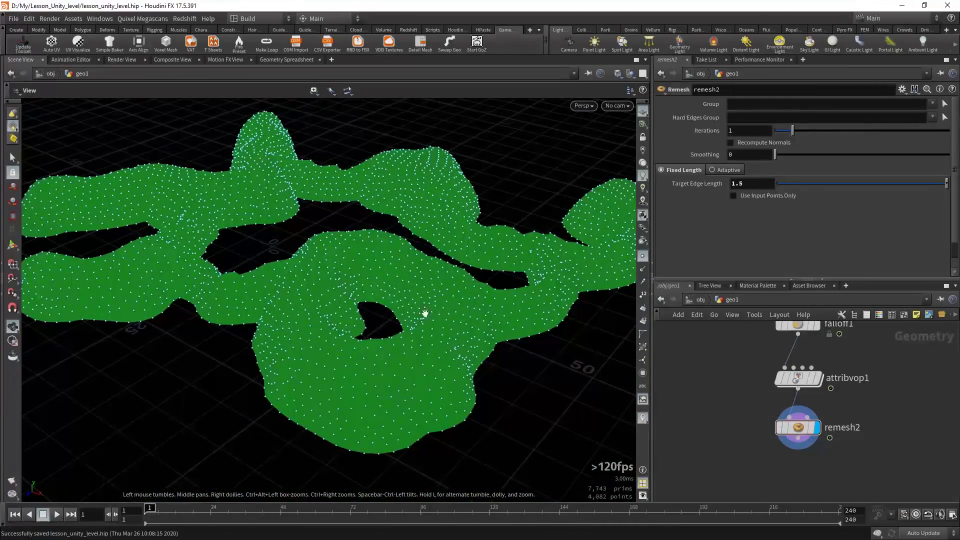
pyautogui.moveTo(749, 342); pyautogui.dragTo(716, 479, button='middle')
pyautogui.moveTo(716, 351)
pyautogui.mouseDown(button='middle')
pyautogui.moveTo(717, 479)
pyautogui.moveTo(708, 429)
pyautogui.mouseUp(button='middle')
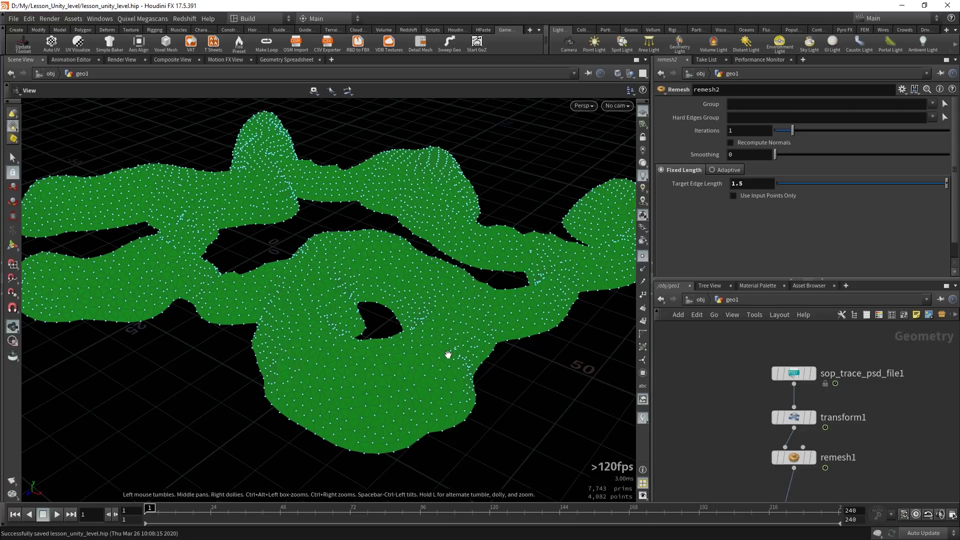
pyautogui.moveTo(481, 333); pyautogui.dragTo(476, 240)
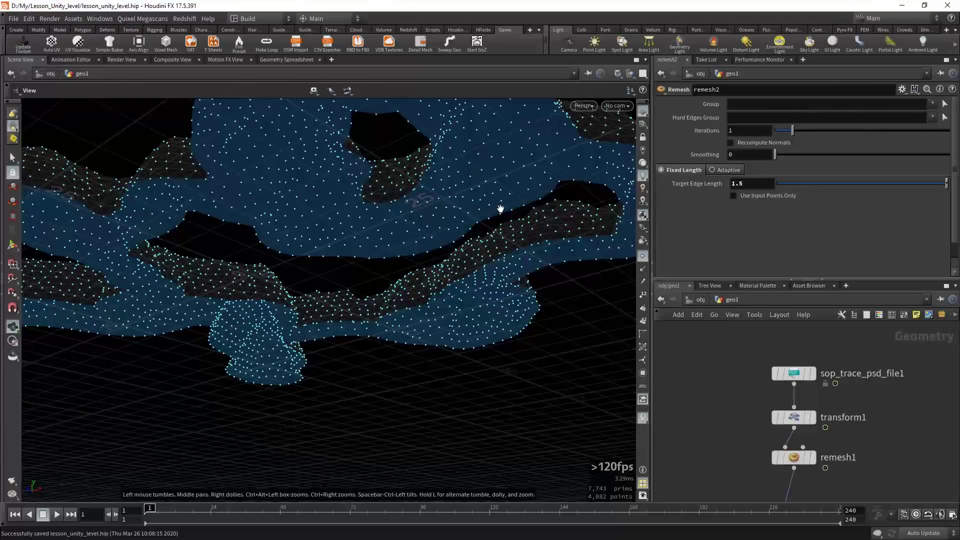
pyautogui.moveTo(500, 209); pyautogui.dragTo(531, 195)
pyautogui.scroll(-2, 701, 386)
pyautogui.moveTo(698, 460); pyautogui.dragTo(683, 418, button='middle')
pyautogui.scroll(2, 724, 394)
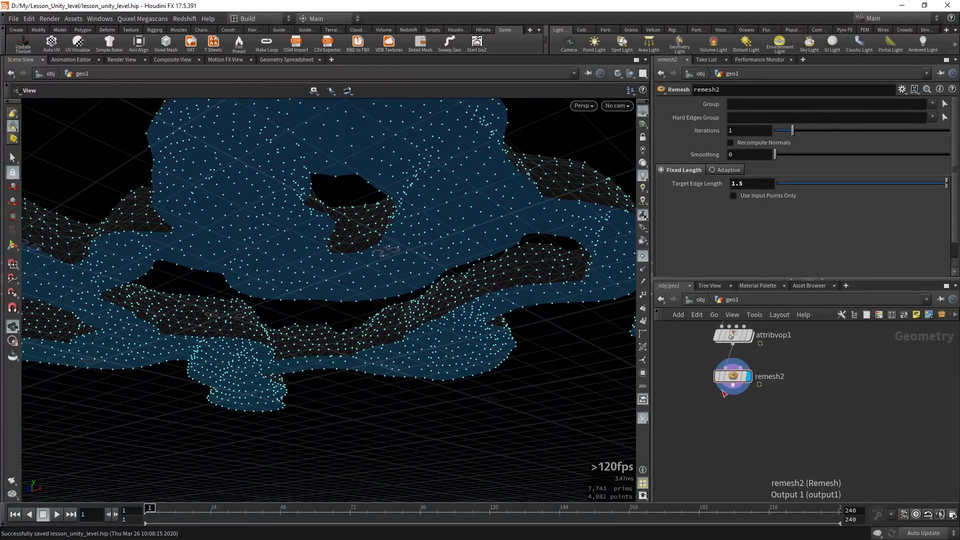
# Step: Add a Reverse node after remesh2 and display its flipped result
pyautogui.click(730, 390)
pyautogui.press('Return')
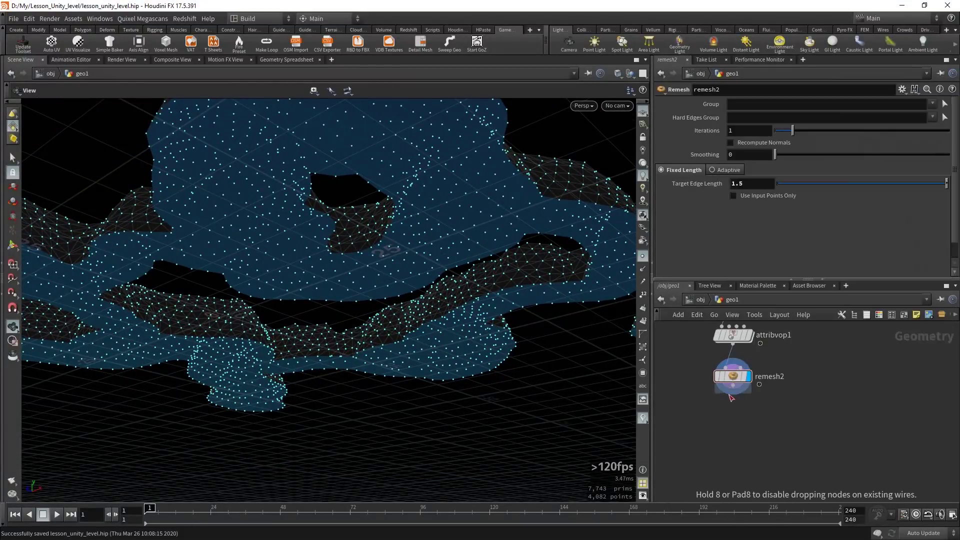
pyautogui.click(732, 422)
pyautogui.click(747, 389)
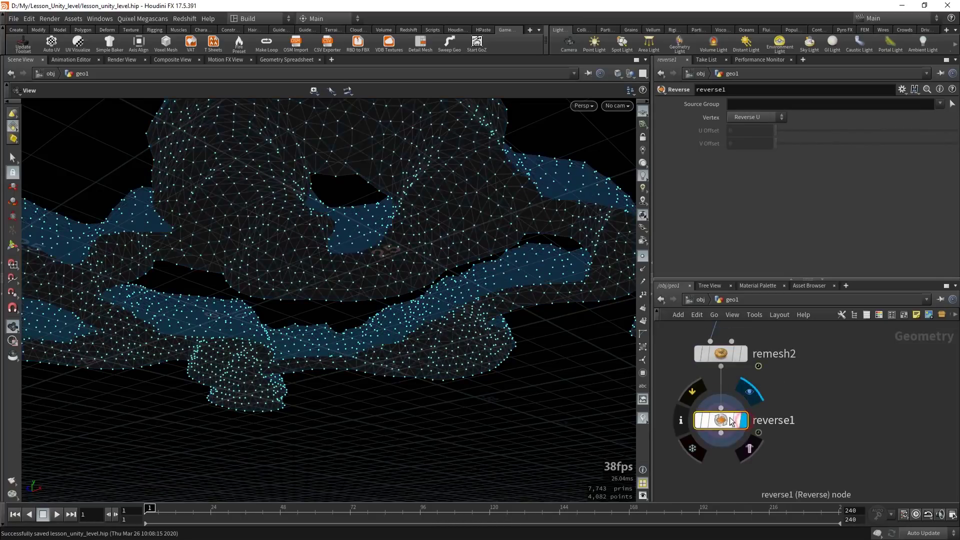
pyautogui.moveTo(461, 203)
pyautogui.mouseDown()
pyautogui.moveTo(480, 281)
pyautogui.moveTo(457, 296)
pyautogui.moveTo(295, 232)
pyautogui.mouseUp()
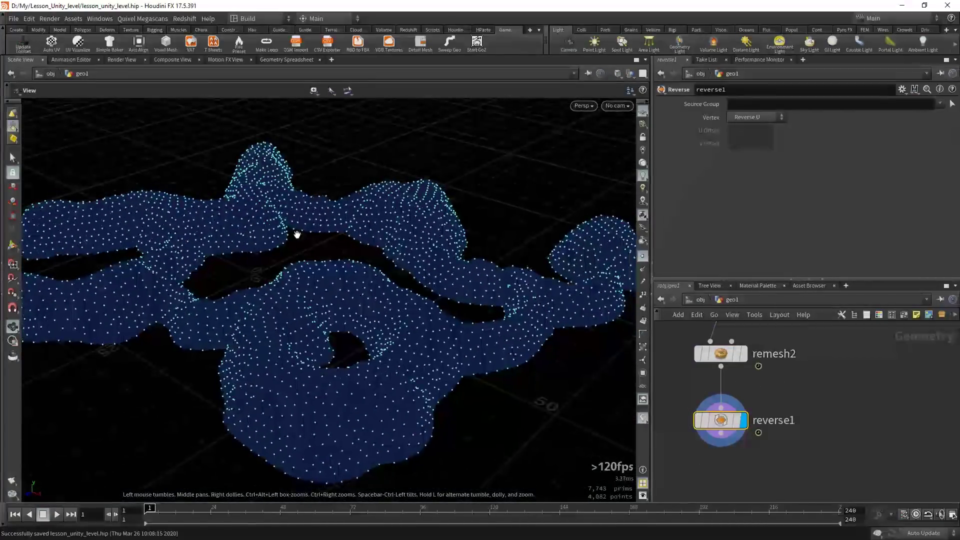
# Step: Turn off Remove Backfaces in the viewport Display Options so the walls show solid
pyautogui.press('d')
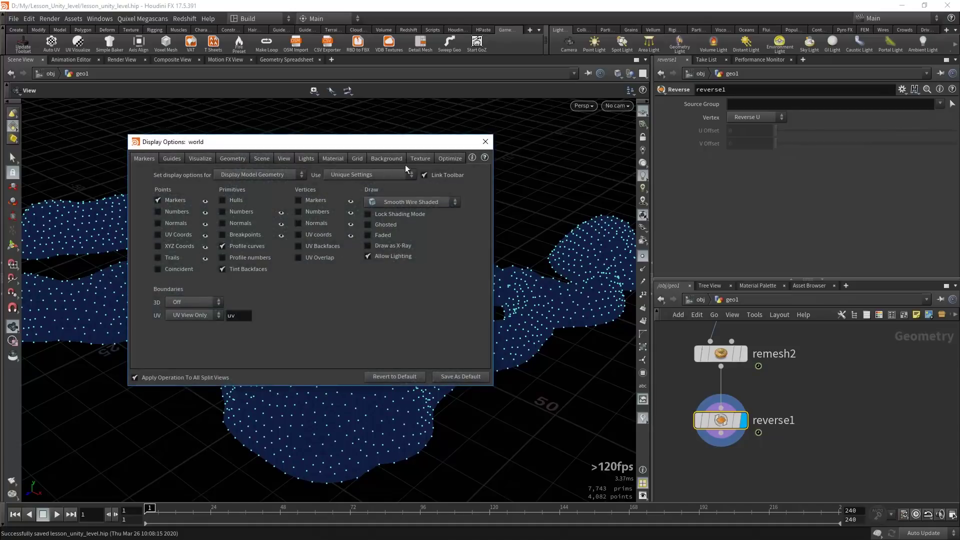
pyautogui.click(445, 159)
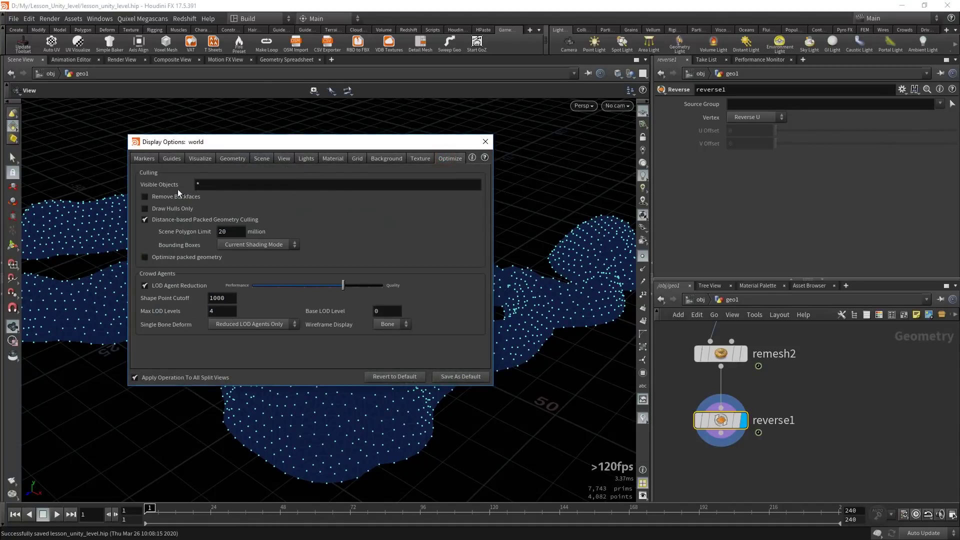
pyautogui.click(145, 196)
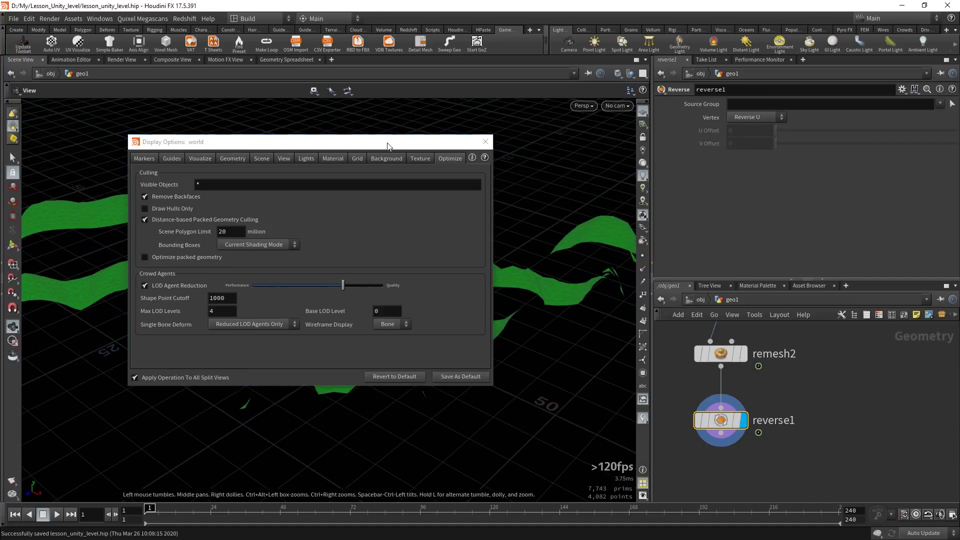
pyautogui.moveTo(450, 141); pyautogui.dragTo(953, 139)
pyautogui.moveTo(381, 274)
pyautogui.mouseDown()
pyautogui.moveTo(375, 326)
pyautogui.moveTo(375, 179)
pyautogui.moveTo(425, 279)
pyautogui.mouseUp()
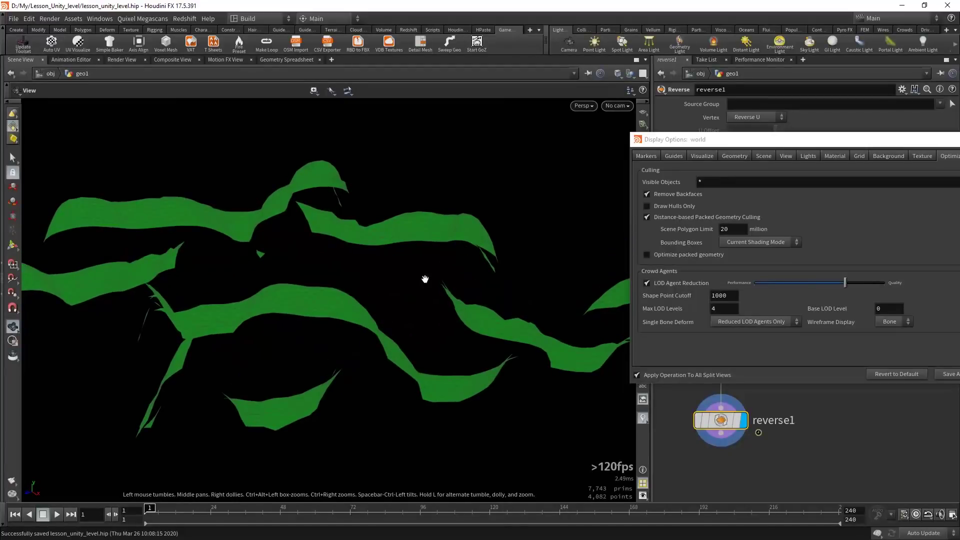
pyautogui.moveTo(378, 398)
pyautogui.mouseDown()
pyautogui.moveTo(382, 338)
pyautogui.moveTo(403, 404)
pyautogui.mouseUp()
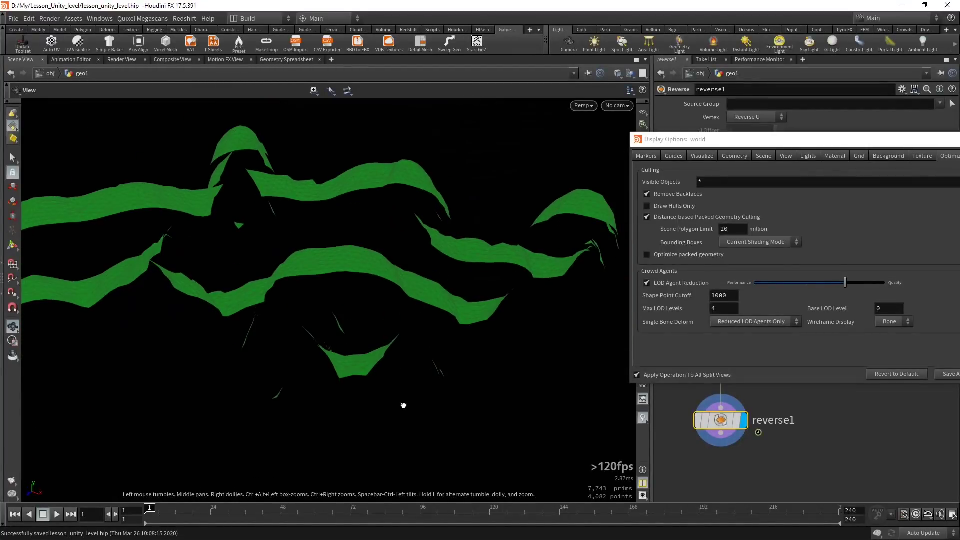
pyautogui.click(657, 195)
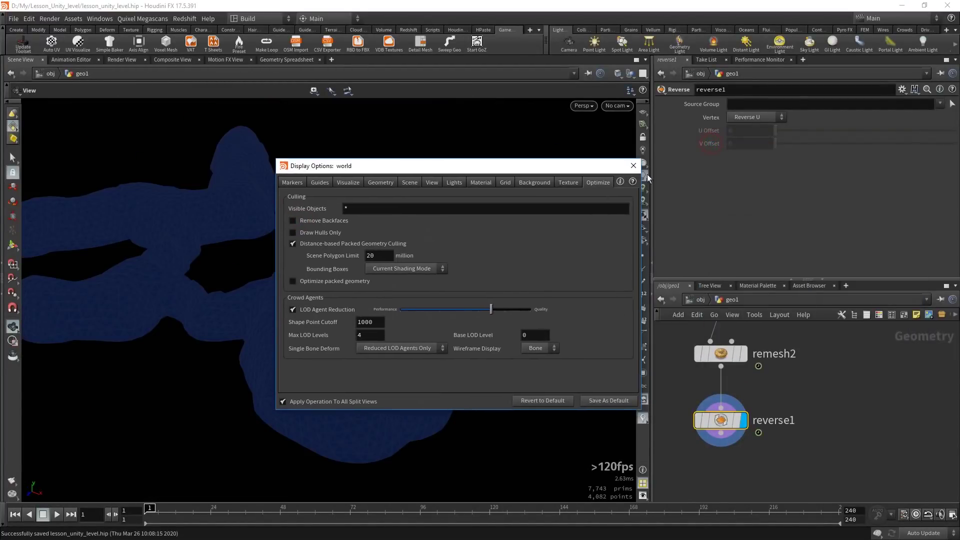
pyautogui.moveTo(448, 279); pyautogui.dragTo(450, 350)
pyautogui.scroll(-3, 871, 385)
pyautogui.moveTo(871, 385)
pyautogui.mouseDown(button='middle')
pyautogui.moveTo(809, 446)
pyautogui.moveTo(758, 442)
pyautogui.mouseUp(button='middle')
pyautogui.scroll(2, 749, 400)
# Step: Duplicate attribvop1 as a second branch from falloff1
pyautogui.moveTo(748, 383); pyautogui.dragTo(760, 379, button='middle')
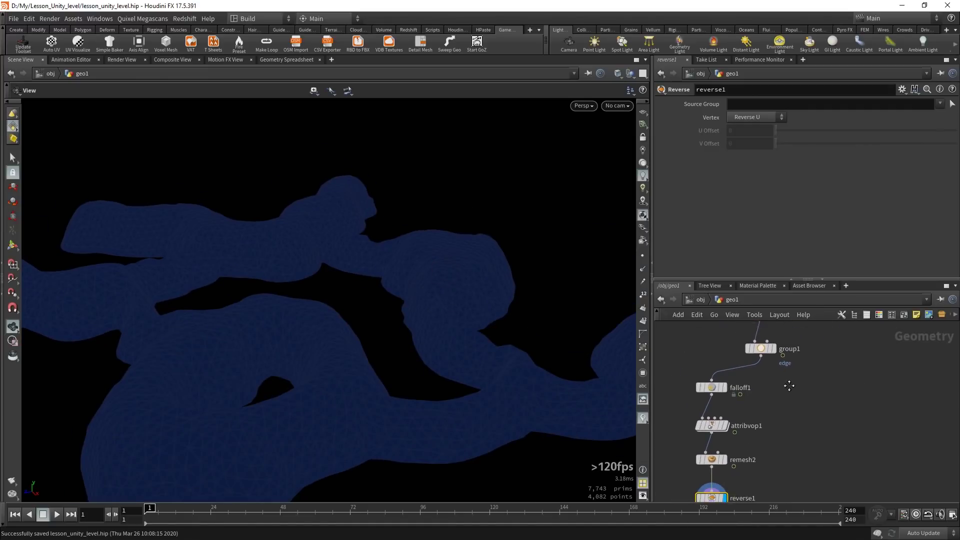
pyautogui.moveTo(762, 438); pyautogui.dragTo(772, 394, button='middle')
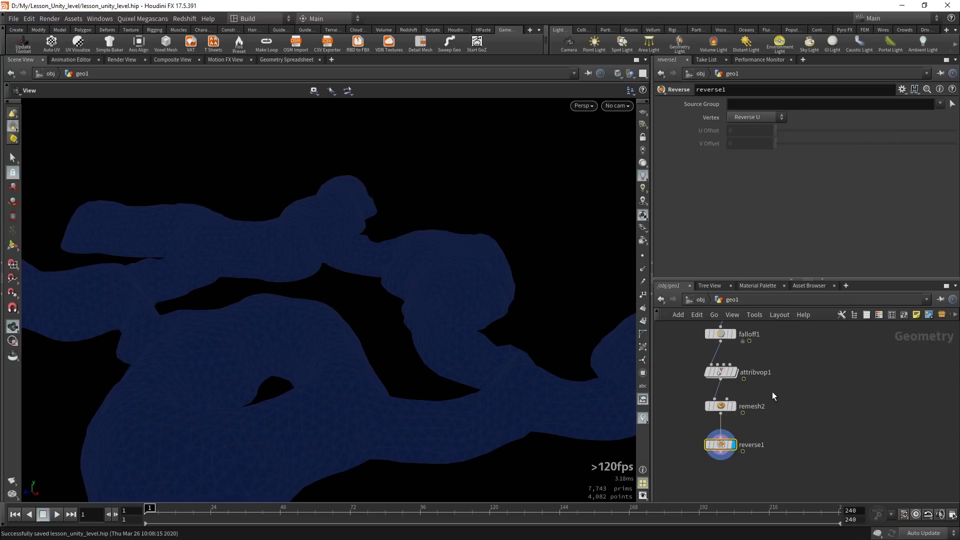
pyautogui.moveTo(709, 329); pyautogui.dragTo(704, 386, button='middle')
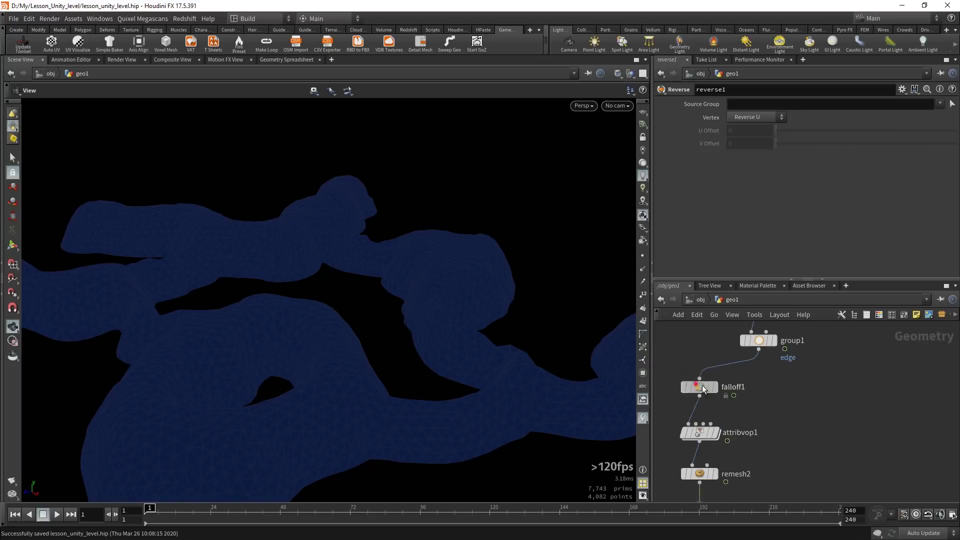
pyautogui.moveTo(702, 385); pyautogui.dragTo(760, 381)
pyautogui.click(701, 432)
pyautogui.moveTo(770, 439); pyautogui.dragTo(787, 391, button='middle')
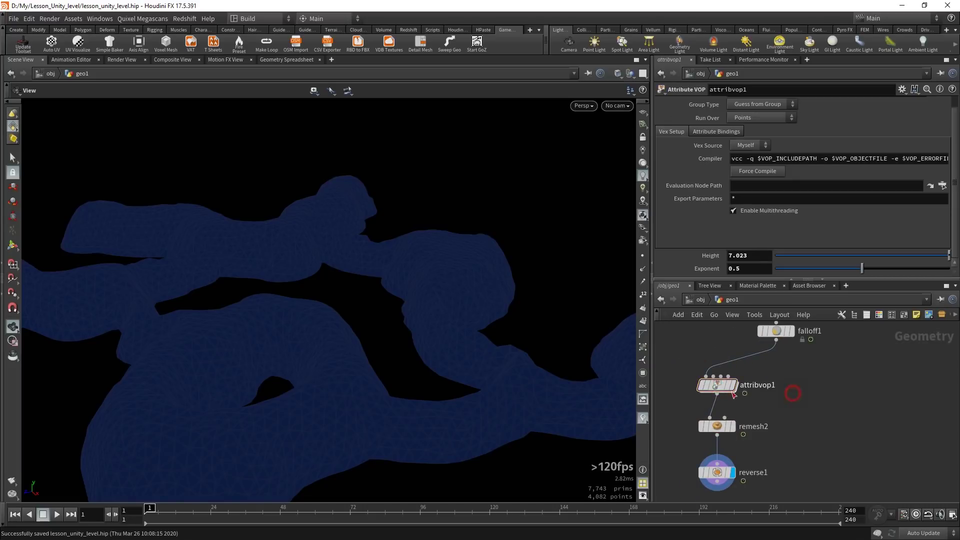
pyautogui.keyDown('alt'); pyautogui.moveTo(722, 392); pyautogui.dragTo(848, 389); pyautogui.keyUp('alt')
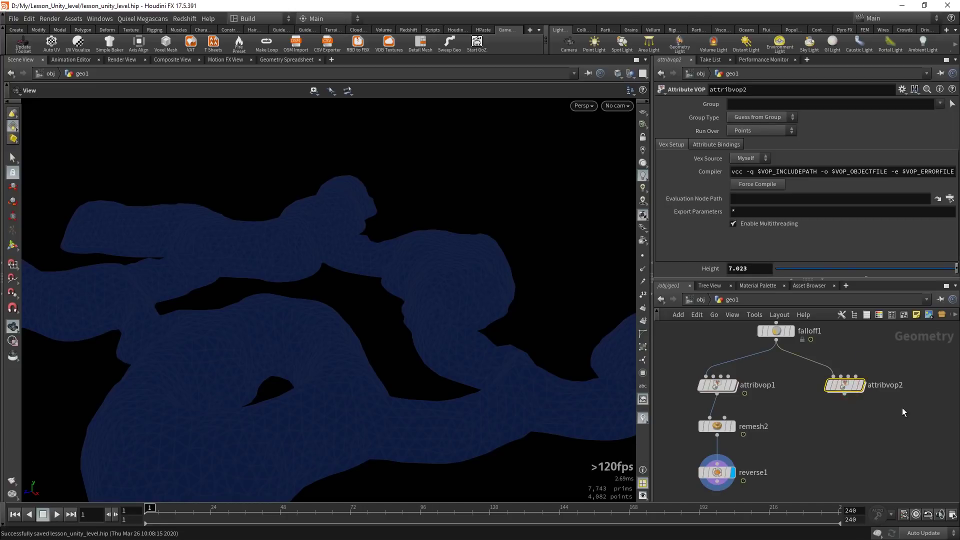
# Step: Rename attribvop1 to 'walls' and the copy to 'floor'
pyautogui.doubleClick(762, 387)
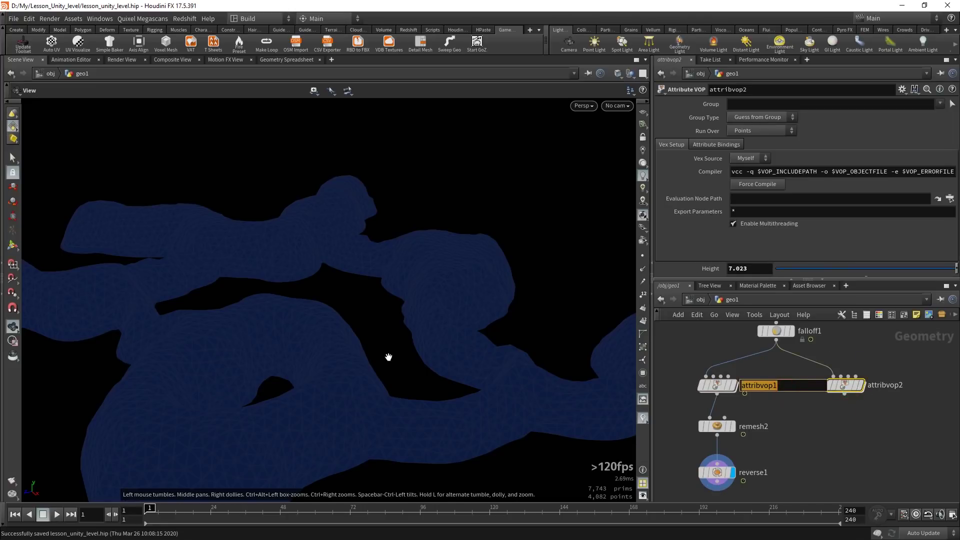
pyautogui.write('walls')
pyautogui.press('Return')
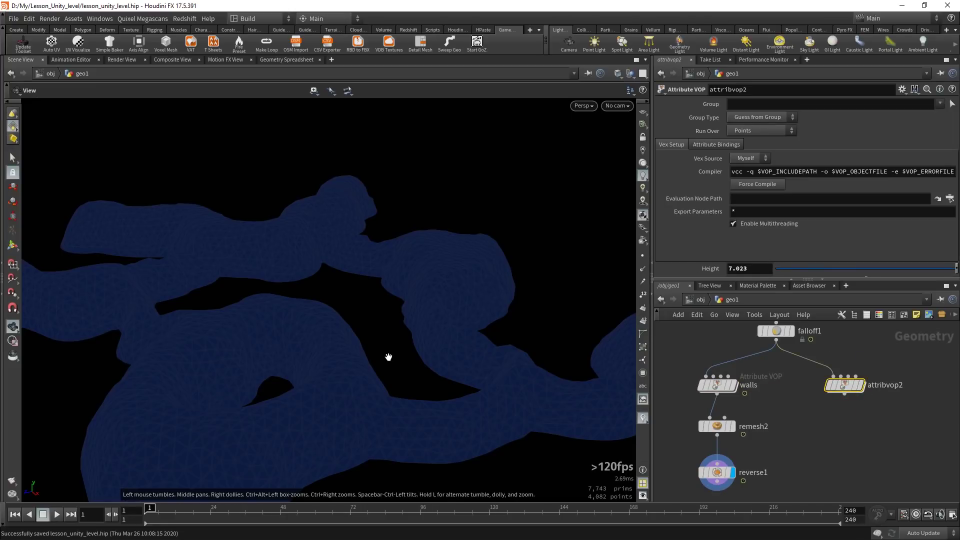
pyautogui.doubleClick(884, 385)
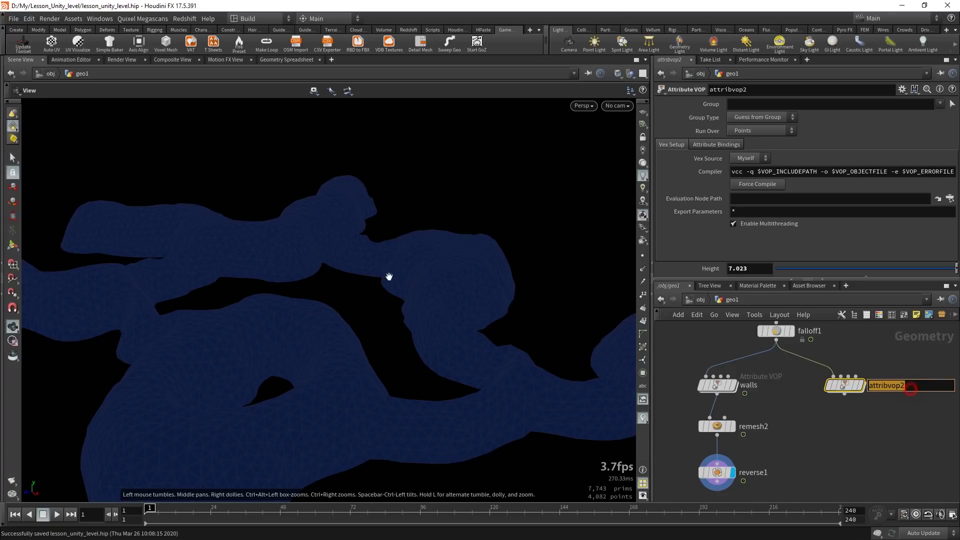
pyautogui.write('floor')
pyautogui.press('Return')
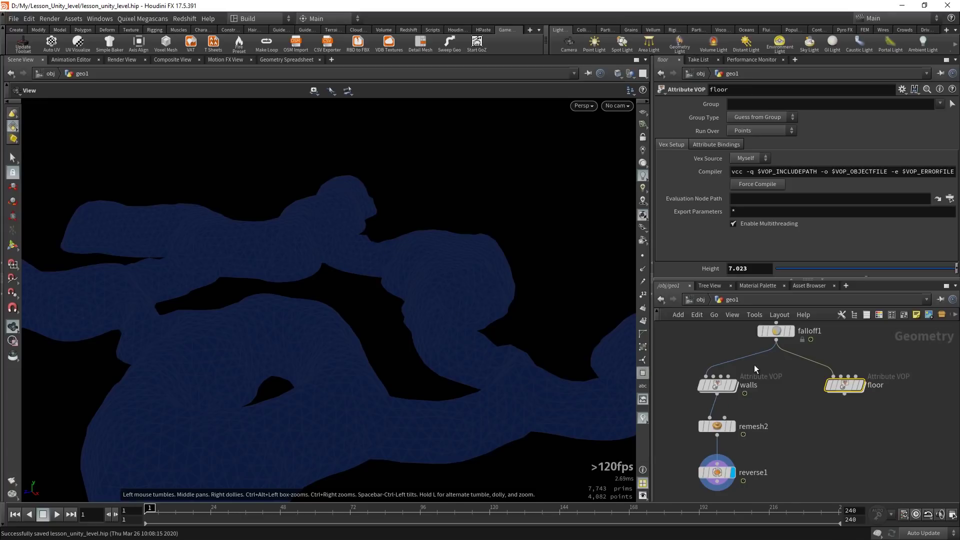
# Step: Delete the complement1 node inside the floor VOP
pyautogui.doubleClick(844, 385)
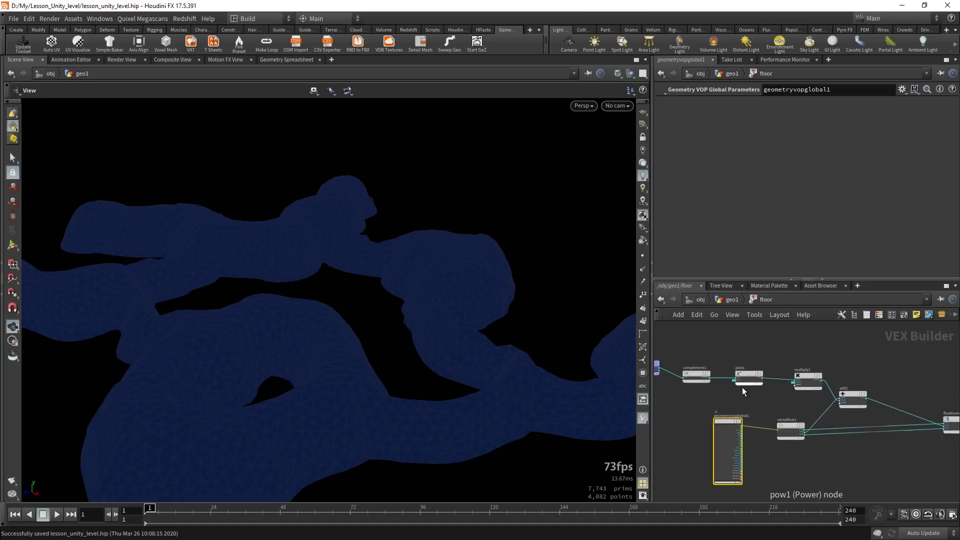
pyautogui.scroll(2, 742, 387)
pyautogui.scroll(1, 760, 393)
pyautogui.scroll(1, 722, 419)
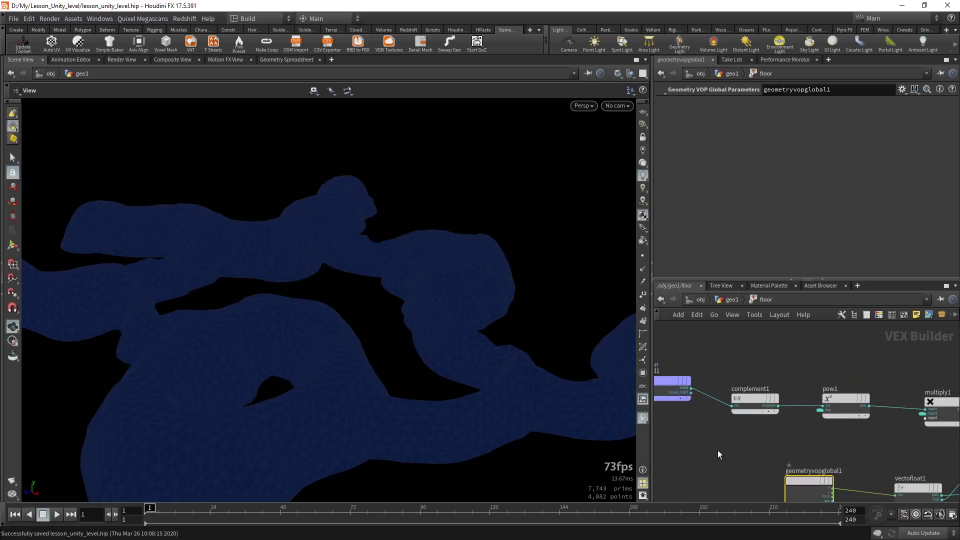
pyautogui.moveTo(719, 433); pyautogui.dragTo(769, 374)
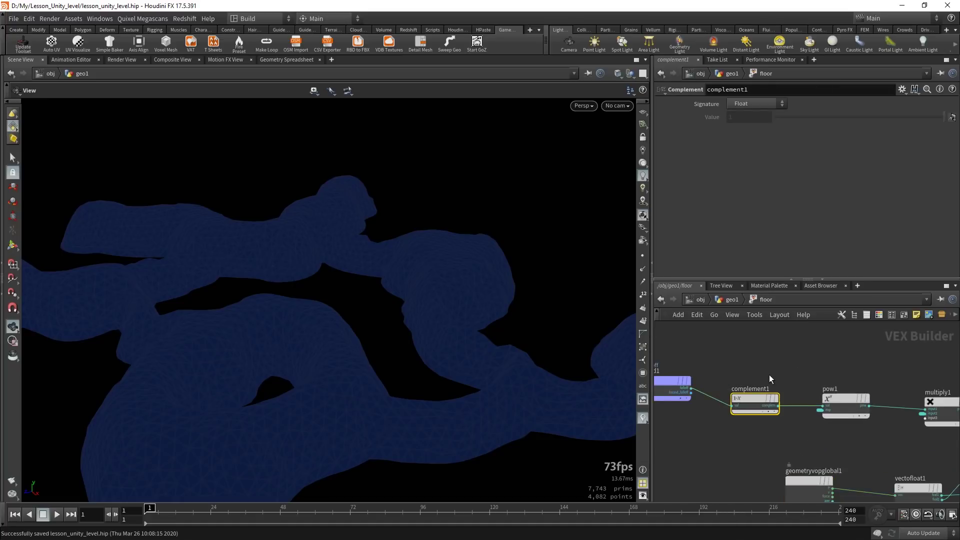
pyautogui.press('Delete')
# Step: Display the floor VOP's output and set its Height to 1.109
pyautogui.press('u')
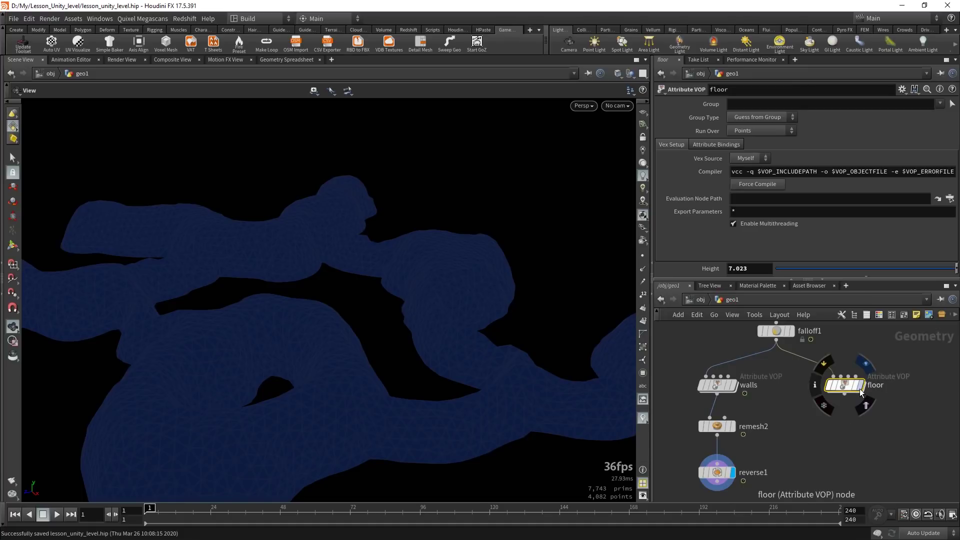
pyautogui.click(854, 386)
pyautogui.moveTo(517, 369)
pyautogui.mouseDown()
pyautogui.moveTo(532, 339)
pyautogui.moveTo(371, 295)
pyautogui.moveTo(376, 347)
pyautogui.moveTo(419, 330)
pyautogui.moveTo(392, 353)
pyautogui.mouseUp()
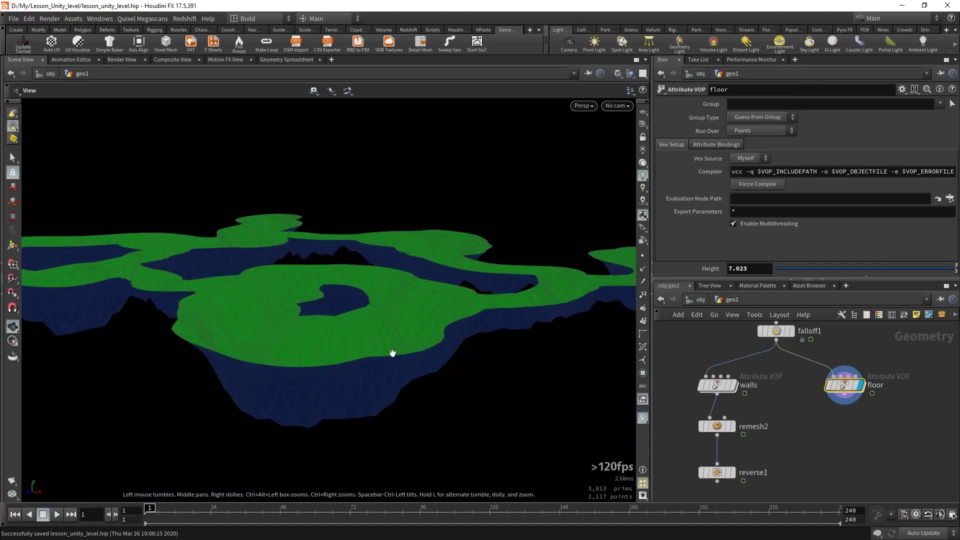
pyautogui.click(803, 414)
pyautogui.scroll(-1, 698, 241)
pyautogui.moveTo(794, 256); pyautogui.dragTo(941, 256)
pyautogui.moveTo(490, 320)
pyautogui.mouseDown()
pyautogui.moveTo(481, 288)
pyautogui.moveTo(488, 277)
pyautogui.mouseUp()
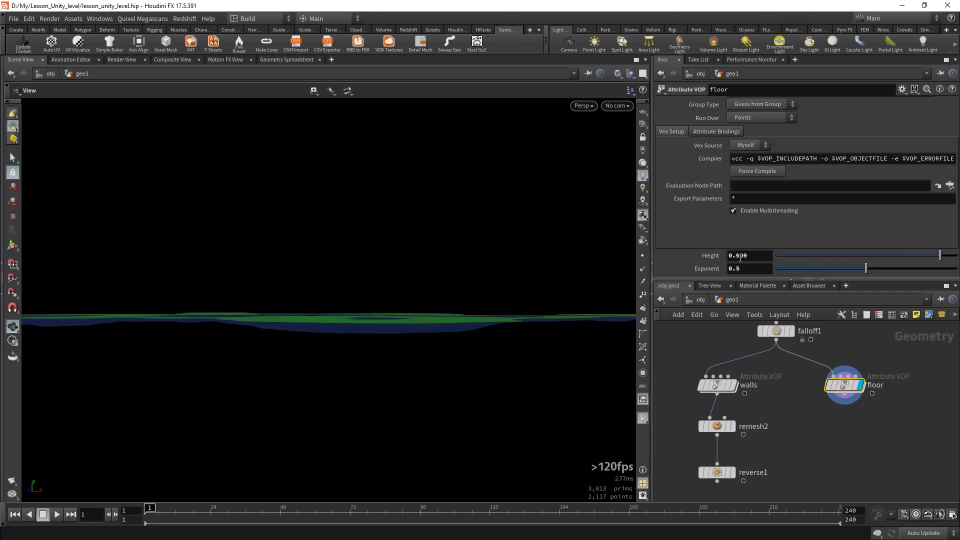
pyautogui.moveTo(762, 257); pyautogui.dragTo(790, 257, button='middle')
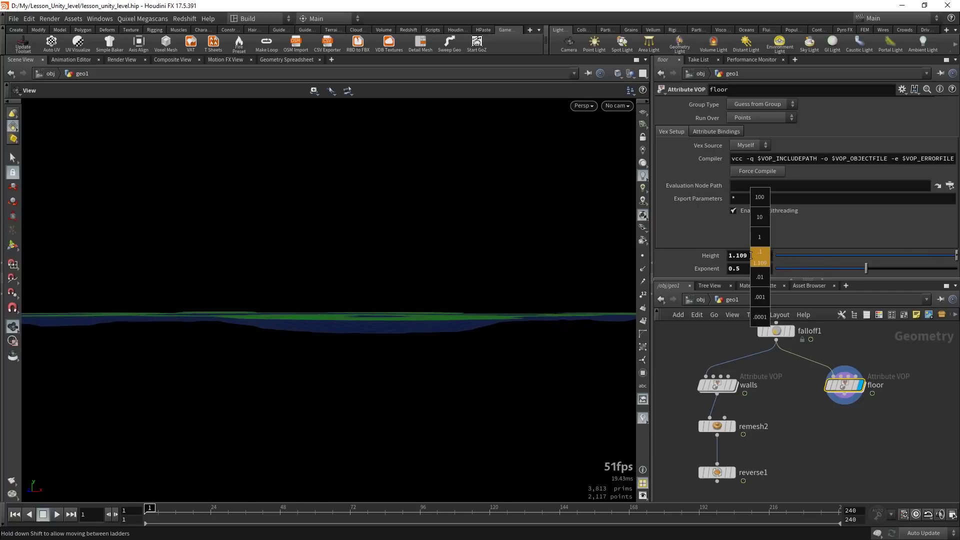
pyautogui.moveTo(484, 299)
pyautogui.mouseDown()
pyautogui.moveTo(489, 316)
pyautogui.moveTo(459, 327)
pyautogui.mouseUp()
pyautogui.moveTo(522, 383); pyautogui.dragTo(493, 328)
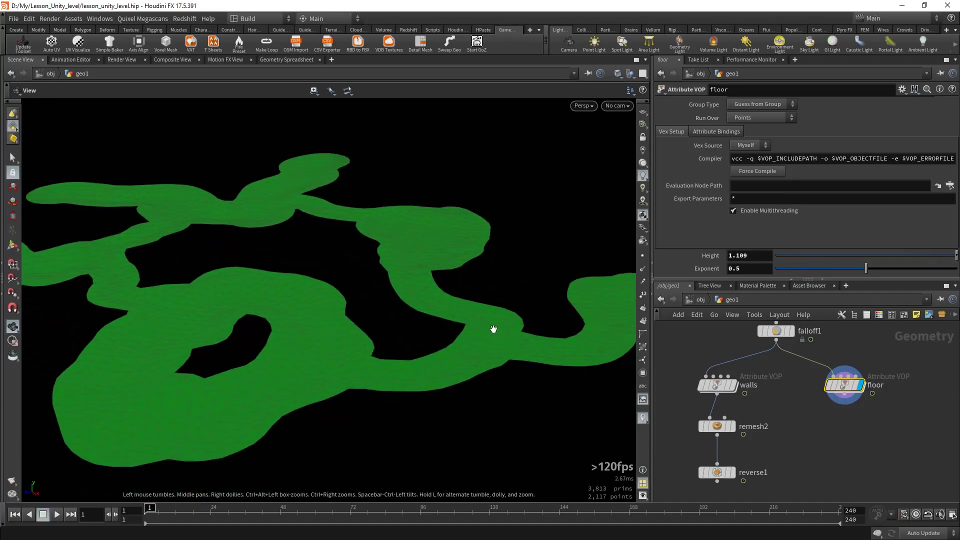
# Step: Raise the floor's Exponent to 0.746 and orbit to inspect the flattened floor
pyautogui.moveTo(875, 271); pyautogui.dragTo(888, 268)
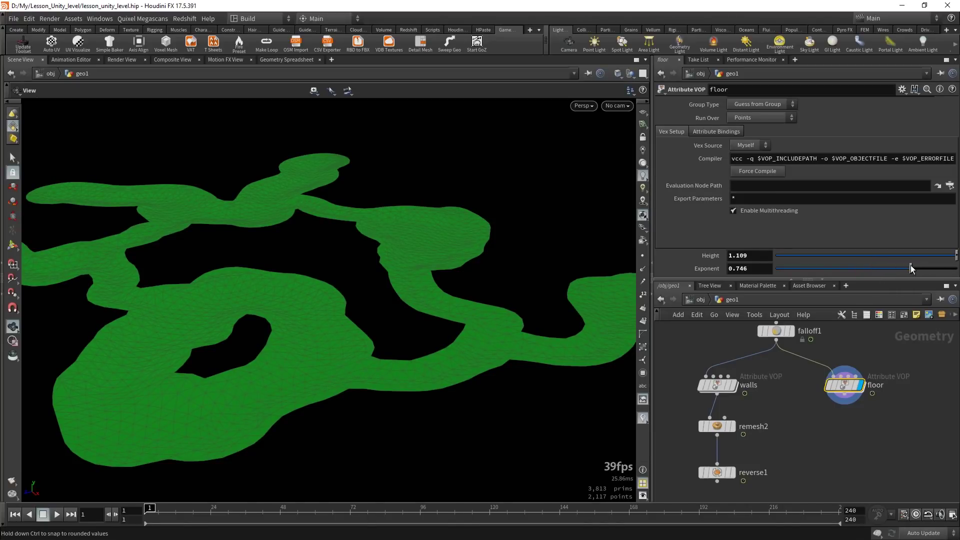
pyautogui.moveTo(502, 338)
pyautogui.mouseDown()
pyautogui.moveTo(568, 161)
pyautogui.moveTo(457, 315)
pyautogui.moveTo(459, 201)
pyautogui.moveTo(471, 236)
pyautogui.moveTo(397, 318)
pyautogui.moveTo(419, 318)
pyautogui.moveTo(226, 343)
pyautogui.moveTo(336, 336)
pyautogui.moveTo(339, 369)
pyautogui.moveTo(331, 354)
pyautogui.mouseUp()
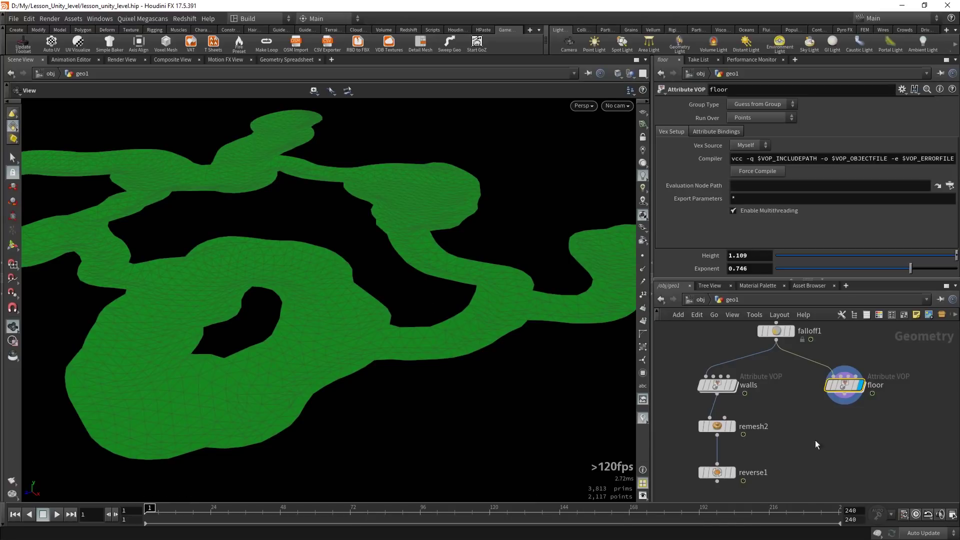
pyautogui.moveTo(834, 449); pyautogui.dragTo(820, 431, button='middle')
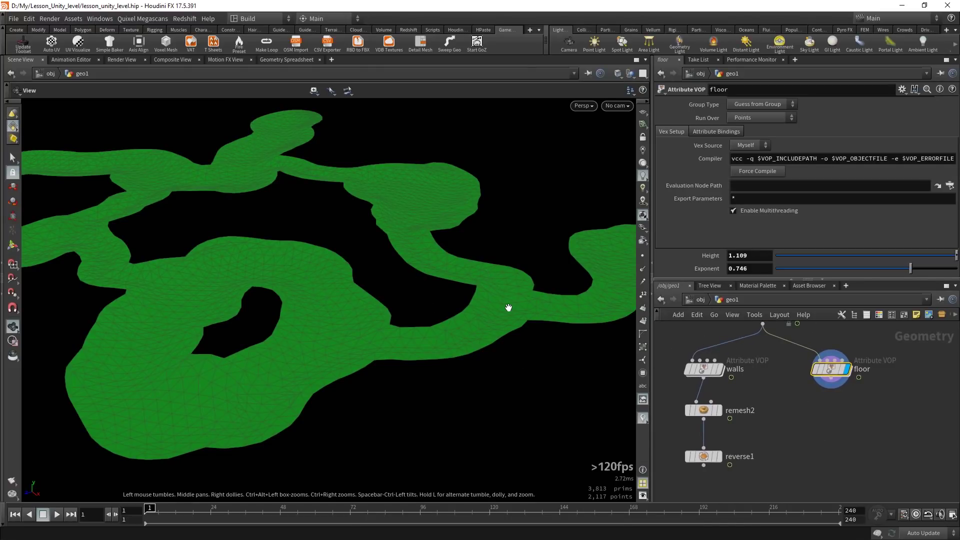
pyautogui.moveTo(513, 322)
pyautogui.mouseDown()
pyautogui.moveTo(437, 290)
pyautogui.moveTo(430, 244)
pyautogui.moveTo(435, 255)
pyautogui.mouseUp()
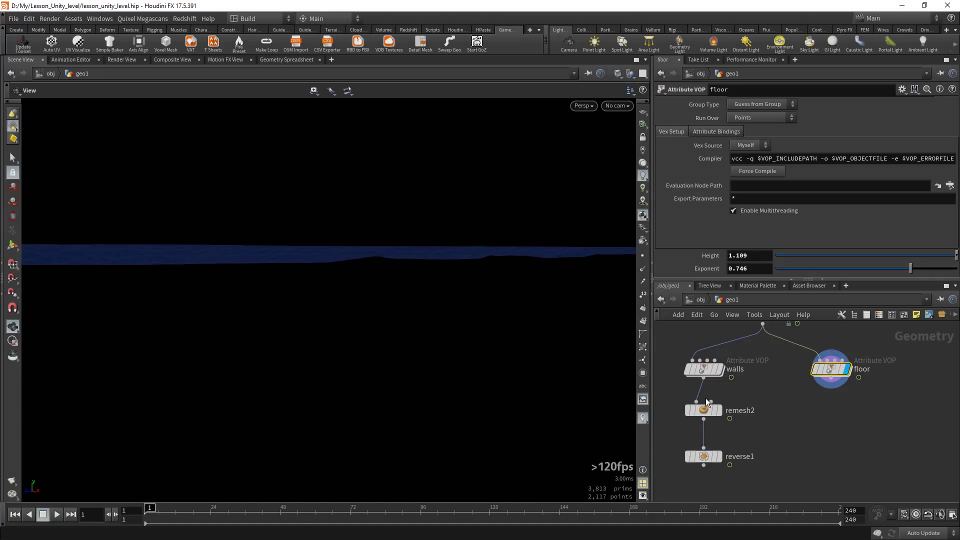
pyautogui.moveTo(502, 261); pyautogui.dragTo(476, 259)
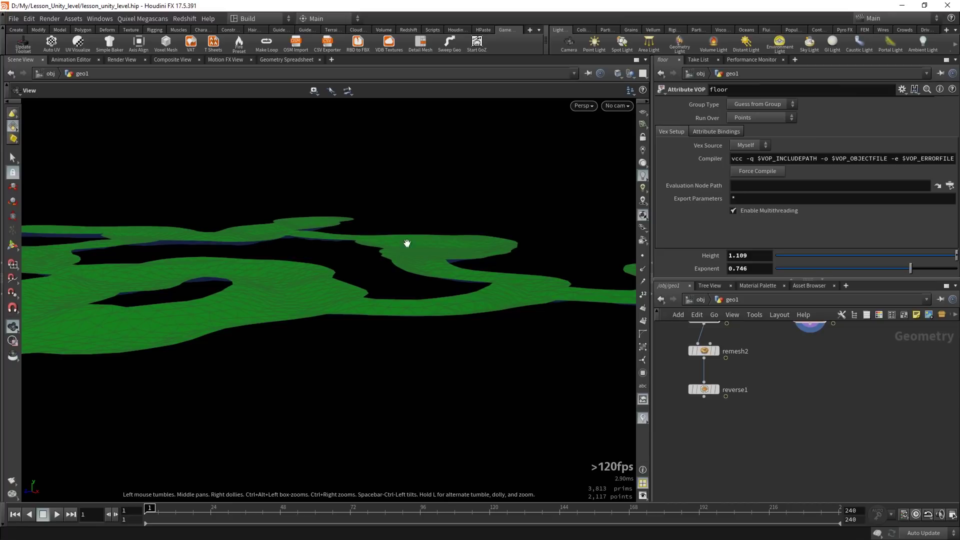
# Step: Add a merge1 node combining reverse1 and the floor, shown in wireframe
pyautogui.press('Tab')
pyautogui.write('mer')
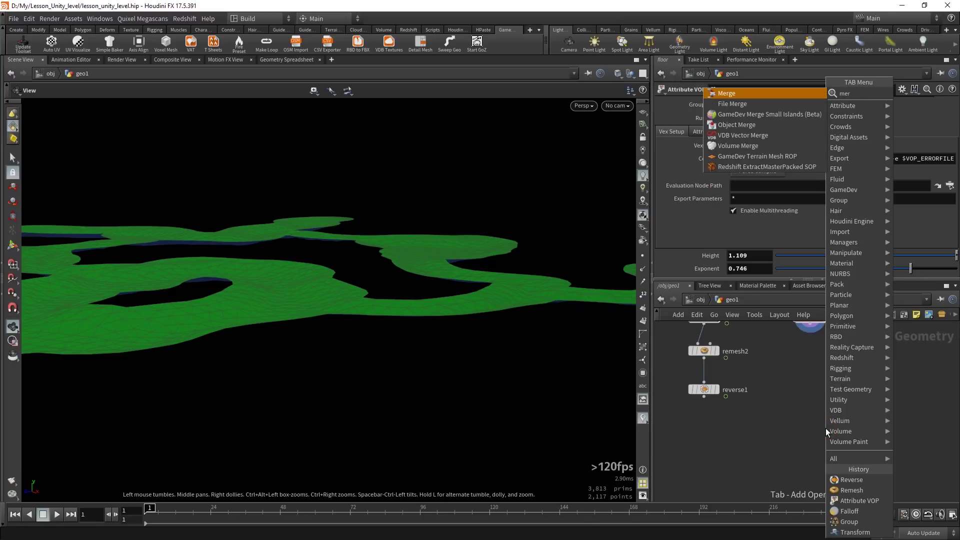
pyautogui.write('g')
pyautogui.press('Return')
pyautogui.click(782, 431)
pyautogui.moveTo(705, 398); pyautogui.dragTo(774, 422)
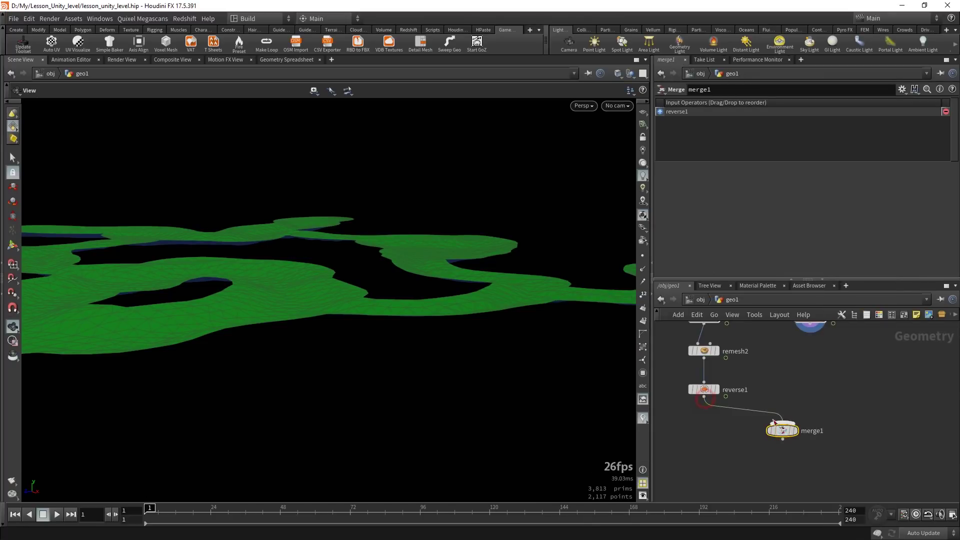
pyautogui.moveTo(809, 334); pyautogui.dragTo(783, 424)
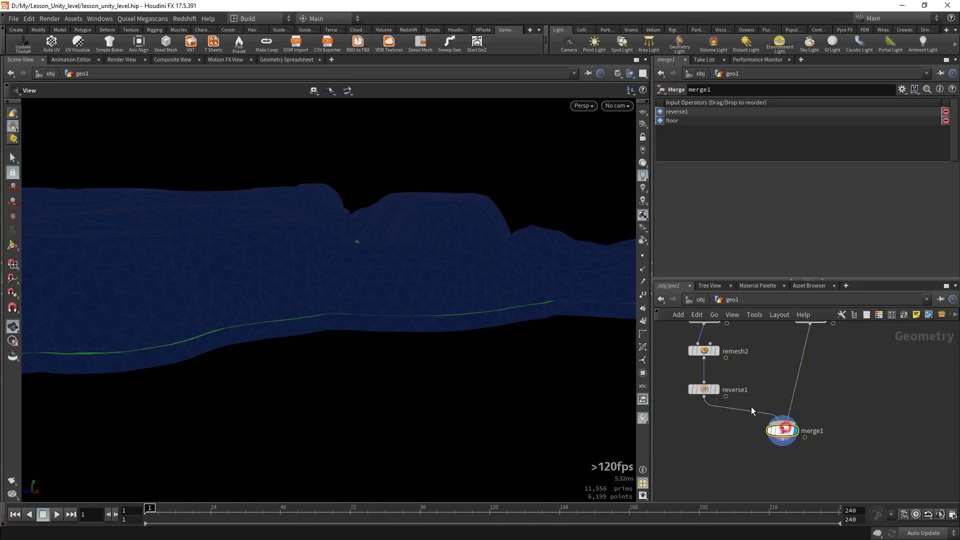
pyautogui.moveTo(503, 316)
pyautogui.mouseDown()
pyautogui.moveTo(505, 343)
pyautogui.moveTo(523, 334)
pyautogui.moveTo(368, 325)
pyautogui.moveTo(411, 274)
pyautogui.mouseUp()
pyautogui.press('w')
pyautogui.moveTo(852, 343); pyautogui.dragTo(821, 391, button='middle')
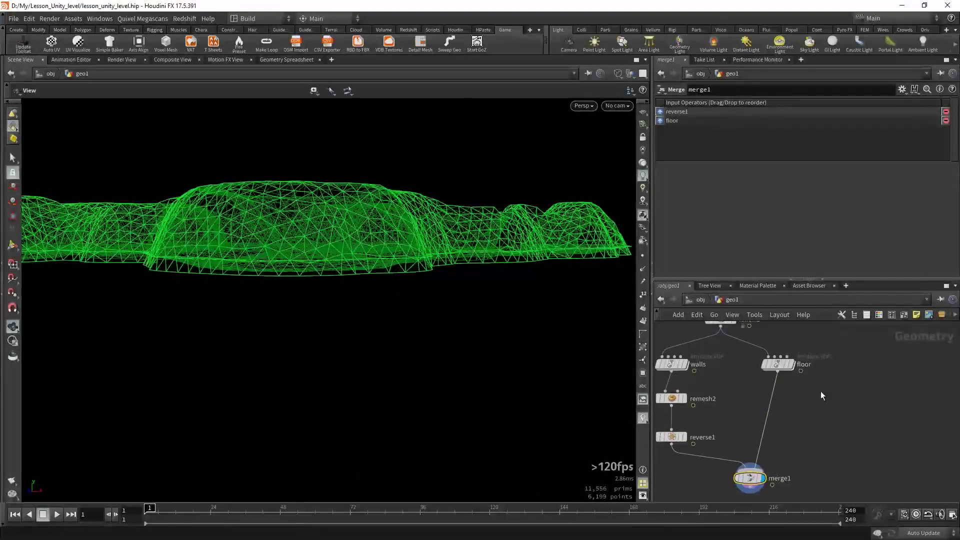
# Step: Insert a Match Size node between the floor and merge1
pyautogui.press('Tab')
pyautogui.write('matc')
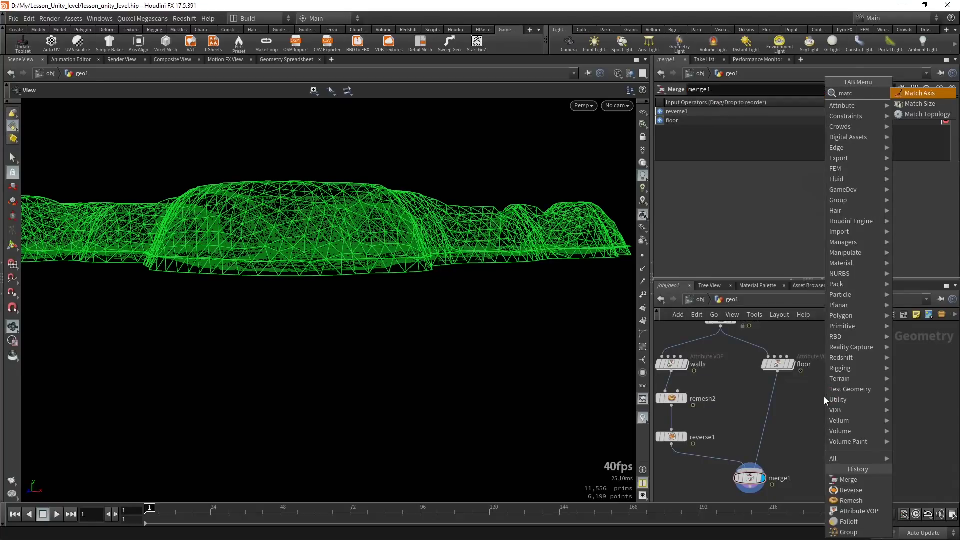
pyautogui.press('Return')
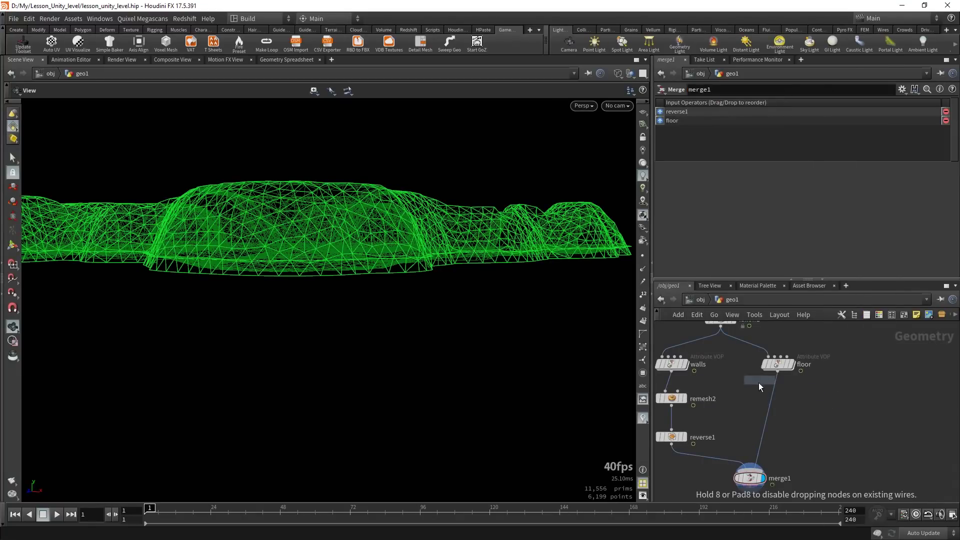
pyautogui.click(771, 395)
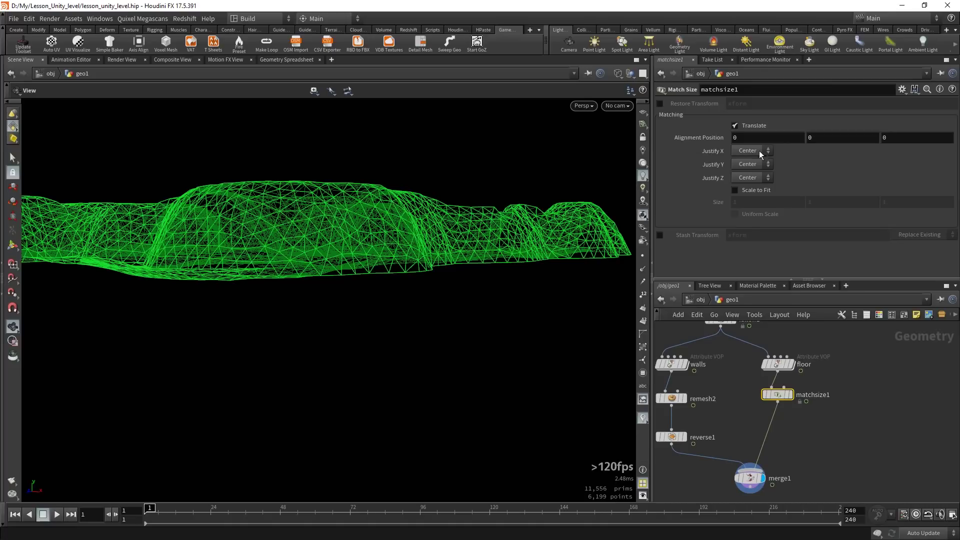
# Step: Set Match Size Justify X and Z to None and Justify Y to Max
pyautogui.click(738, 153)
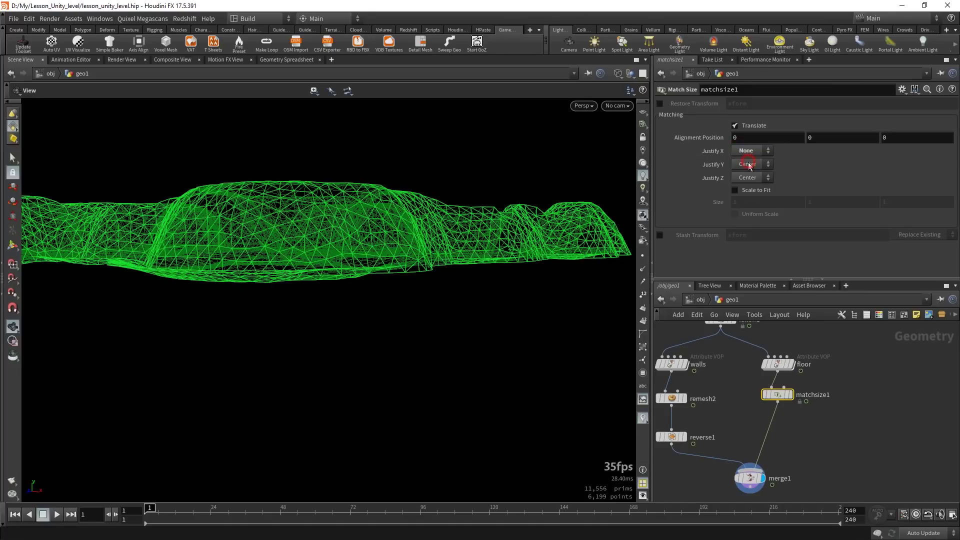
pyautogui.click(745, 178)
pyautogui.click(750, 190)
pyautogui.click(750, 165)
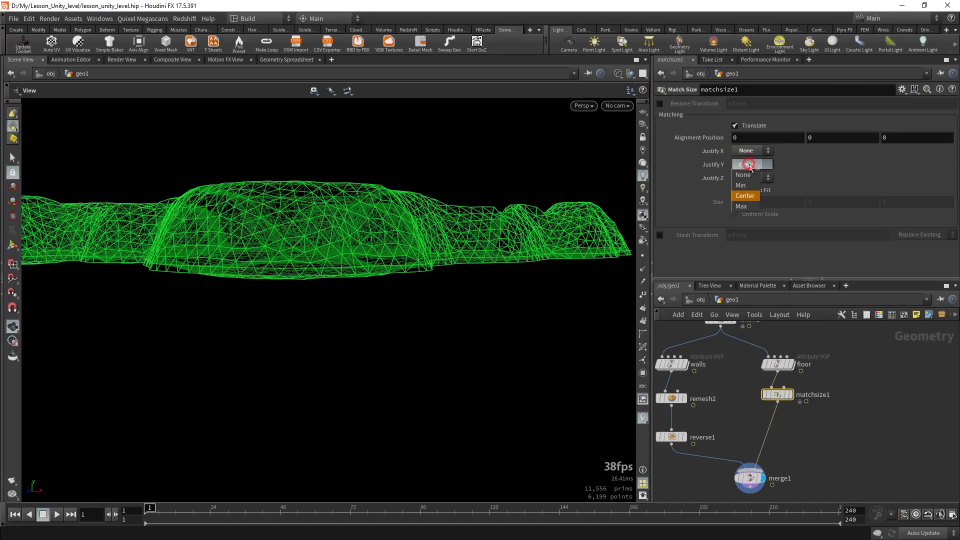
pyautogui.click(751, 187)
pyautogui.click(747, 165)
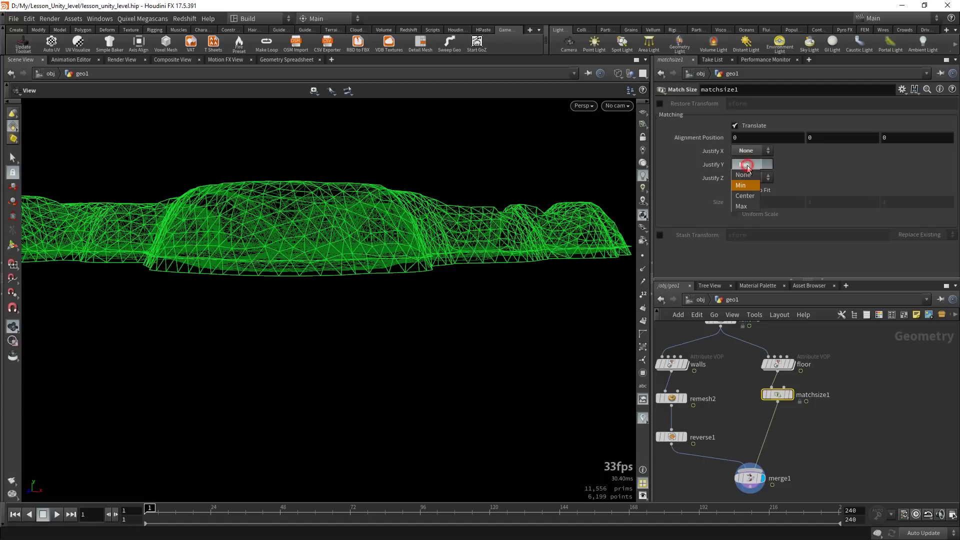
pyautogui.click(744, 206)
pyautogui.moveTo(478, 239); pyautogui.dragTo(796, 247)
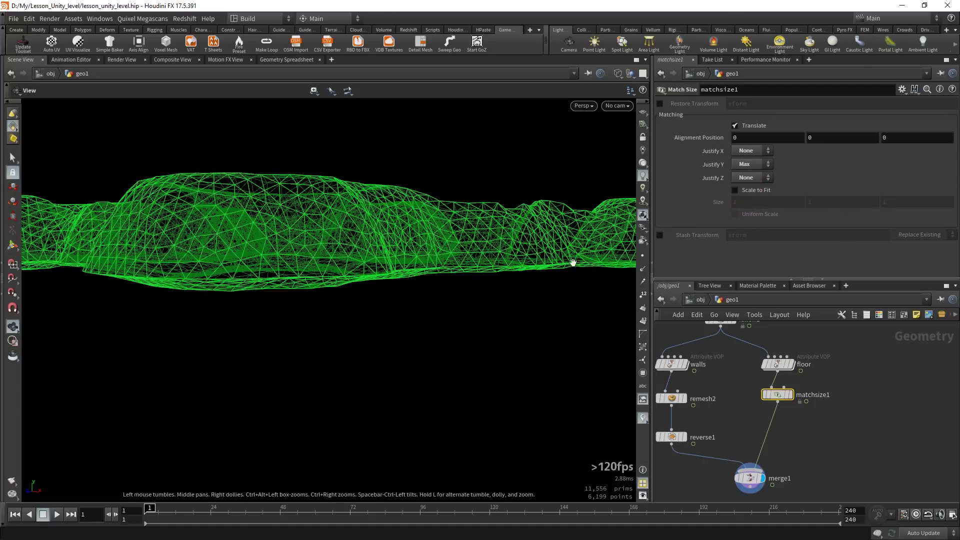
pyautogui.moveTo(427, 265)
pyautogui.mouseDown()
pyautogui.moveTo(460, 255)
pyautogui.moveTo(452, 223)
pyautogui.moveTo(435, 220)
pyautogui.moveTo(403, 275)
pyautogui.moveTo(430, 288)
pyautogui.mouseUp()
# Step: View the merged cave shaded from a low side-on angle, with falloff1 visible in the network
pyautogui.press('w')
pyautogui.press('w')
pyautogui.press('w')
pyautogui.scroll(3, 467, 300)
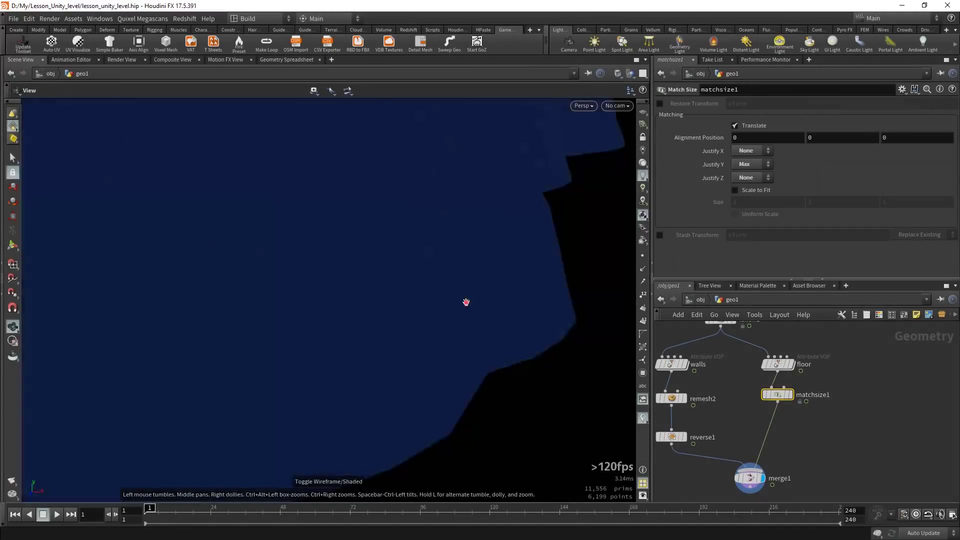
pyautogui.moveTo(467, 300)
pyautogui.mouseDown(button='middle')
pyautogui.moveTo(315, 225)
pyautogui.moveTo(518, 384)
pyautogui.mouseUp(button='middle')
pyautogui.scroll(3, 425, 217)
pyautogui.press('w')
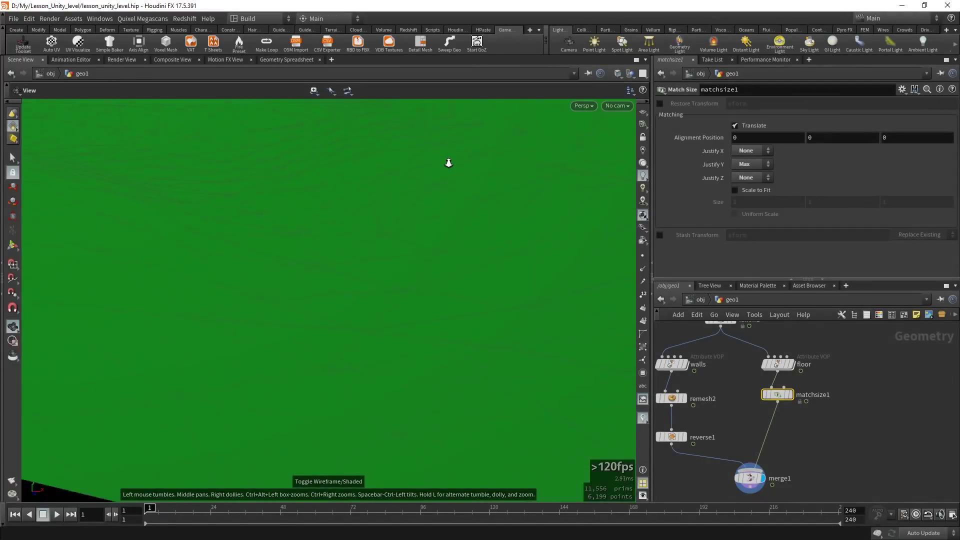
pyautogui.press('w')
pyautogui.scroll(-3, 395, 300)
pyautogui.moveTo(395, 300)
pyautogui.mouseDown()
pyautogui.moveTo(416, 309)
pyautogui.moveTo(351, 277)
pyautogui.mouseUp()
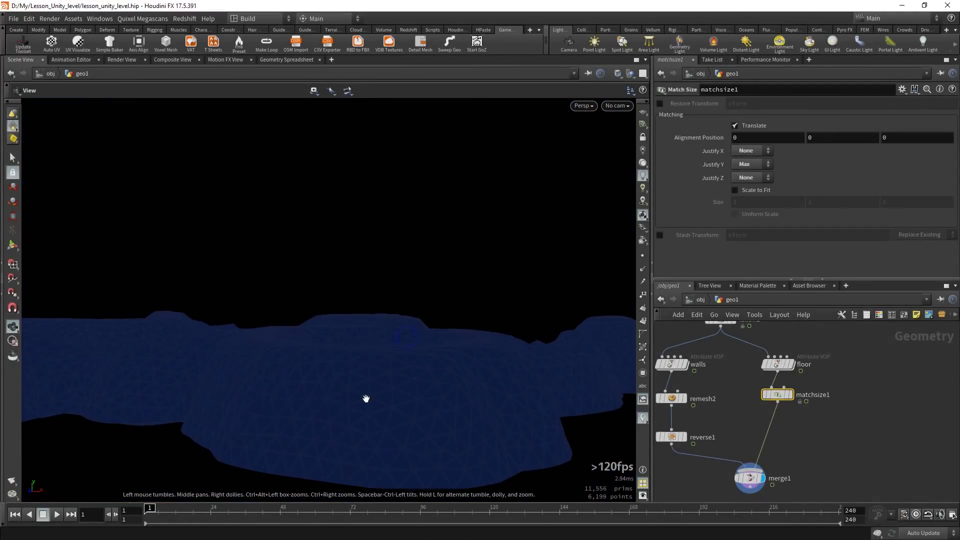
pyautogui.moveTo(366, 397)
pyautogui.mouseDown()
pyautogui.moveTo(332, 401)
pyautogui.moveTo(454, 345)
pyautogui.moveTo(422, 350)
pyautogui.moveTo(441, 363)
pyautogui.moveTo(435, 371)
pyautogui.moveTo(472, 328)
pyautogui.moveTo(383, 315)
pyautogui.moveTo(443, 343)
pyautogui.moveTo(421, 349)
pyautogui.mouseUp()
pyautogui.moveTo(421, 349); pyautogui.dragTo(484, 365, button='middle')
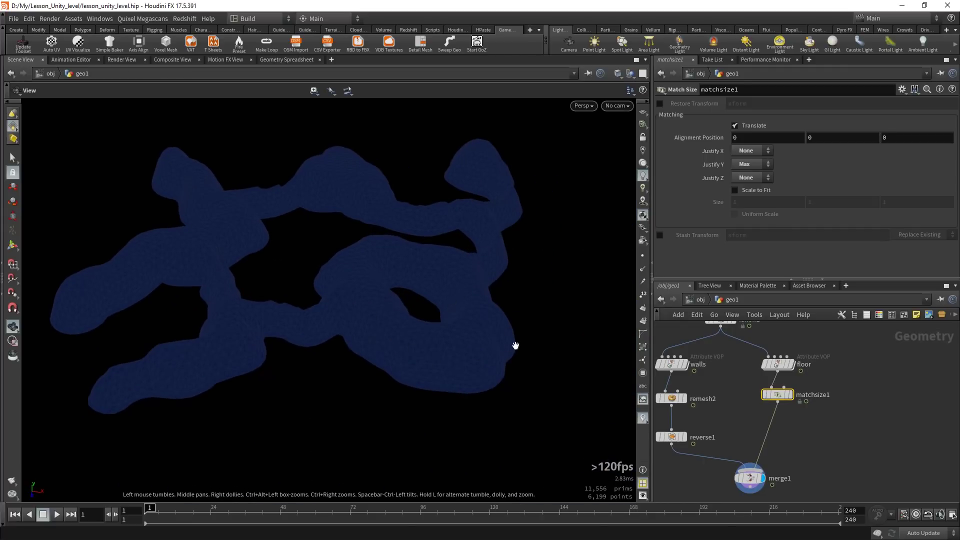
pyautogui.moveTo(489, 279)
pyautogui.mouseDown()
pyautogui.moveTo(470, 223)
pyautogui.moveTo(510, 331)
pyautogui.moveTo(472, 257)
pyautogui.moveTo(472, 328)
pyautogui.moveTo(697, 368)
pyautogui.mouseUp()
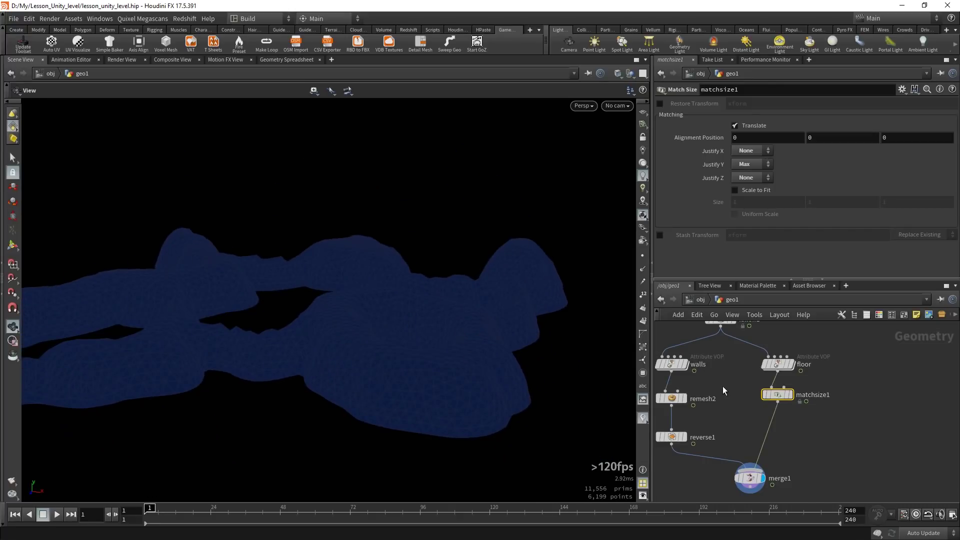
pyautogui.moveTo(724, 390); pyautogui.dragTo(768, 404, button='middle')
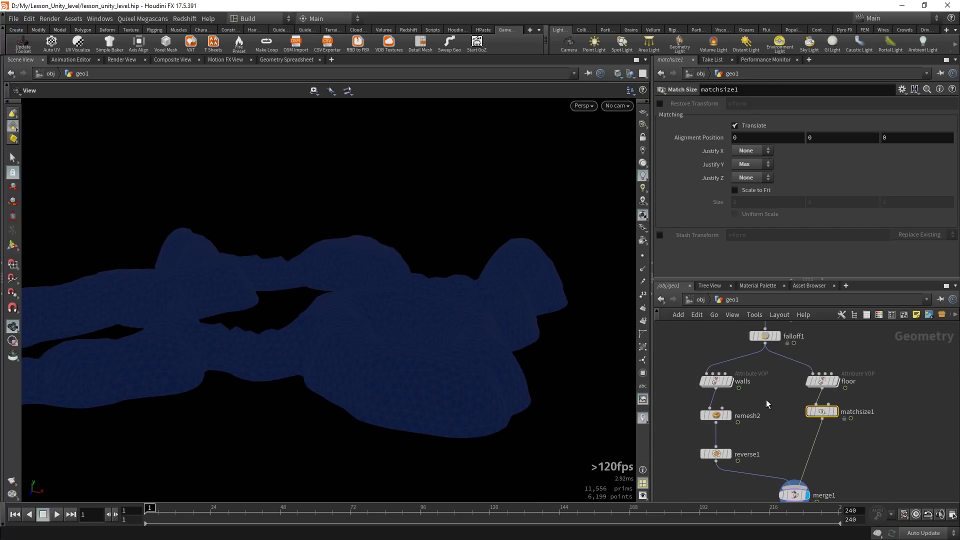
# Step: Go inside the walls Attribute VOP with a maximized network and floating parameters
pyautogui.doubleClick(716, 381)
pyautogui.scroll(-5, 772, 398)
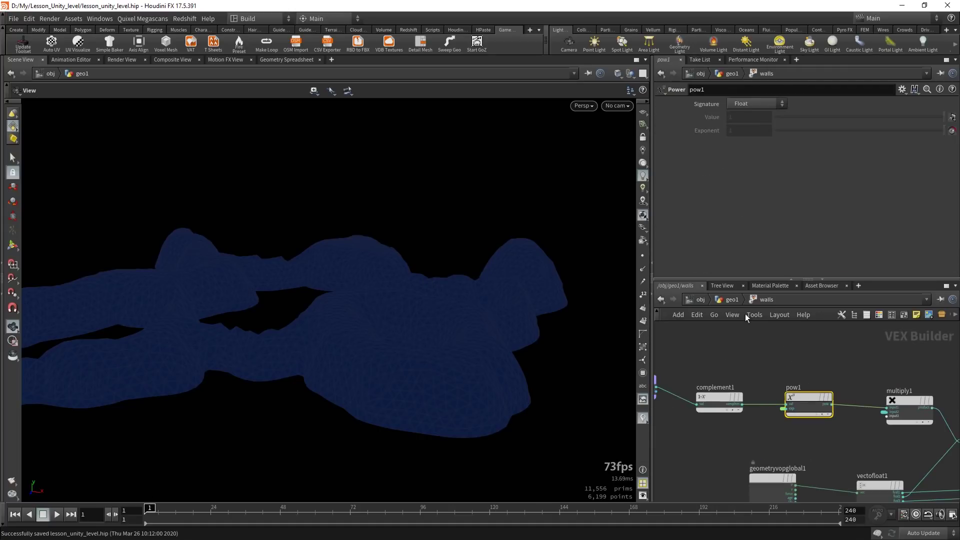
pyautogui.hotkey('ctrl', 'b')
pyautogui.press('p')
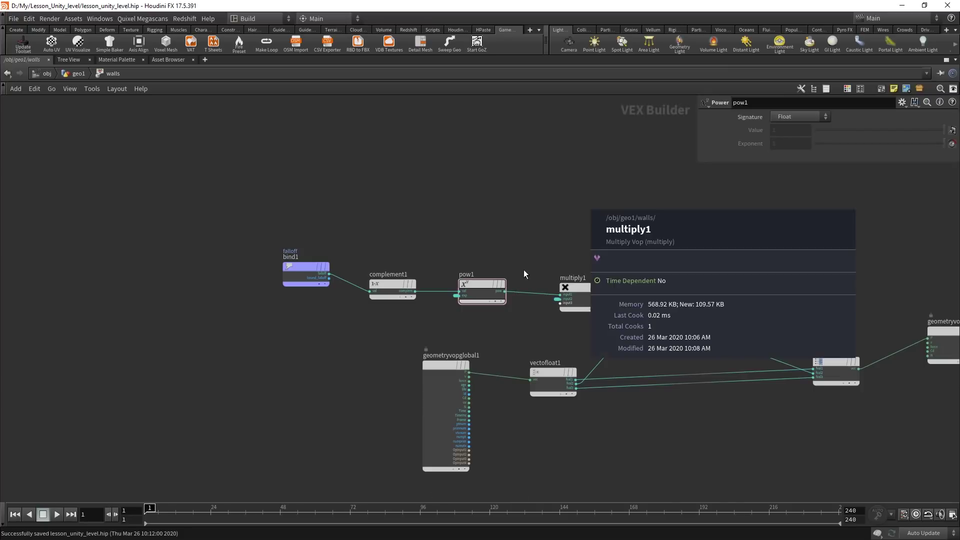
pyautogui.moveTo(638, 433); pyautogui.dragTo(527, 397, button='middle')
# Step: Add a Turbulent Noise node under vectofloat1, fed by point position P
pyautogui.press('Tab')
pyautogui.write('noise')
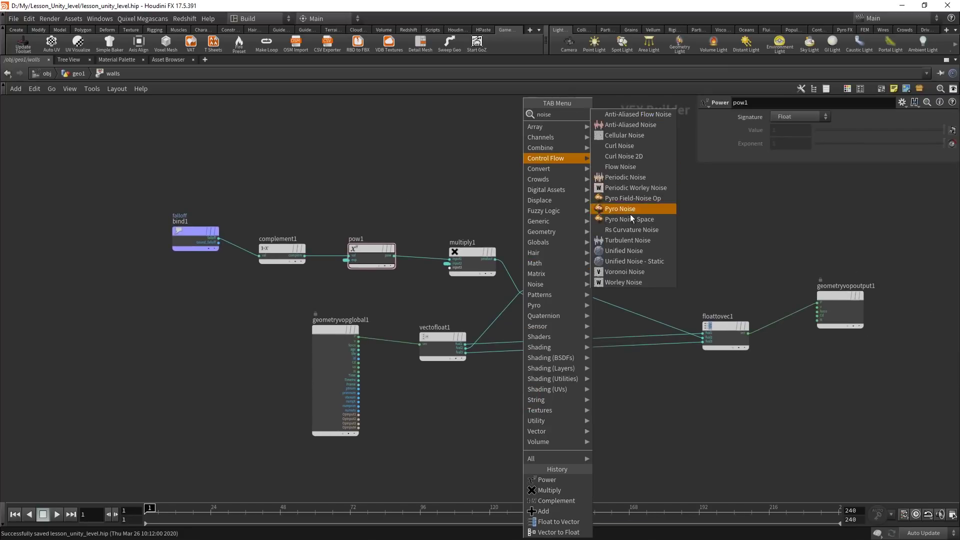
pyautogui.click(623, 240)
pyautogui.click(434, 394)
pyautogui.scroll(2, 425, 394)
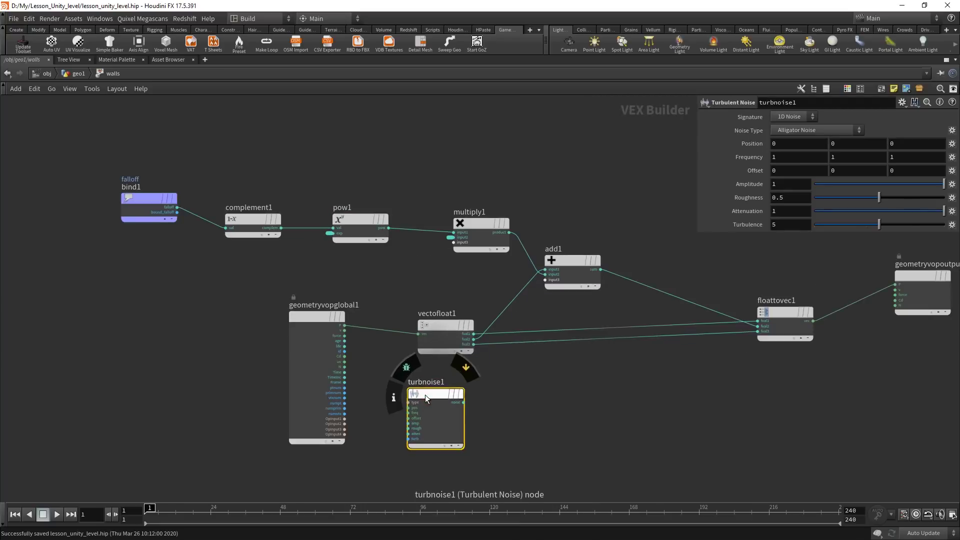
pyautogui.scroll(3, 436, 391)
pyautogui.moveTo(444, 389); pyautogui.dragTo(436, 384)
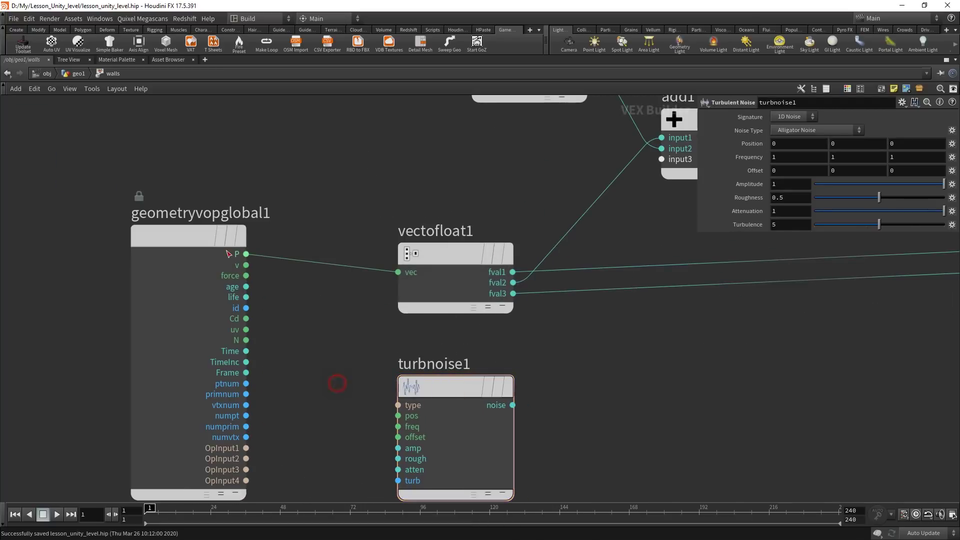
pyautogui.moveTo(247, 255); pyautogui.dragTo(398, 416)
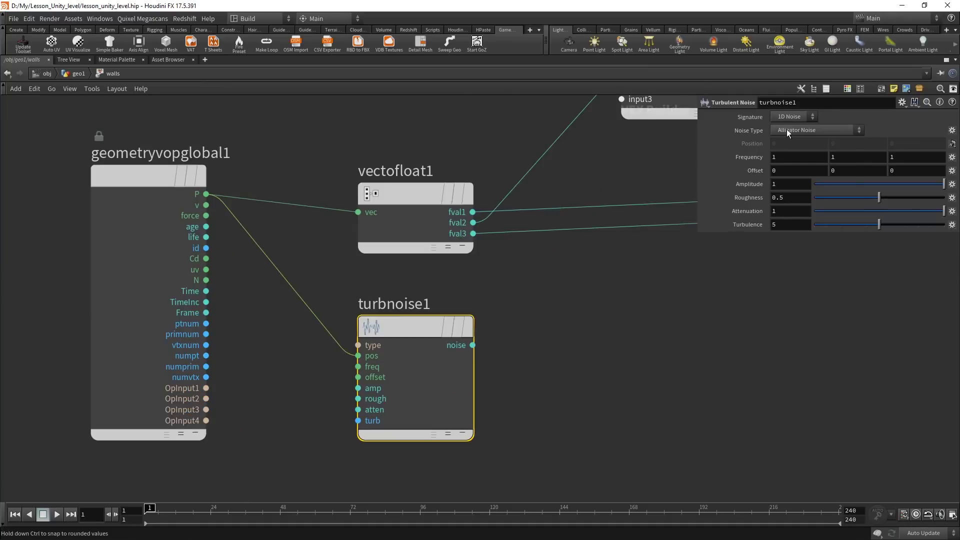
# Step: Keep Alligator Noise and promote the noise's frequency, type and offset inputs
pyautogui.click(796, 131)
pyautogui.click(675, 303)
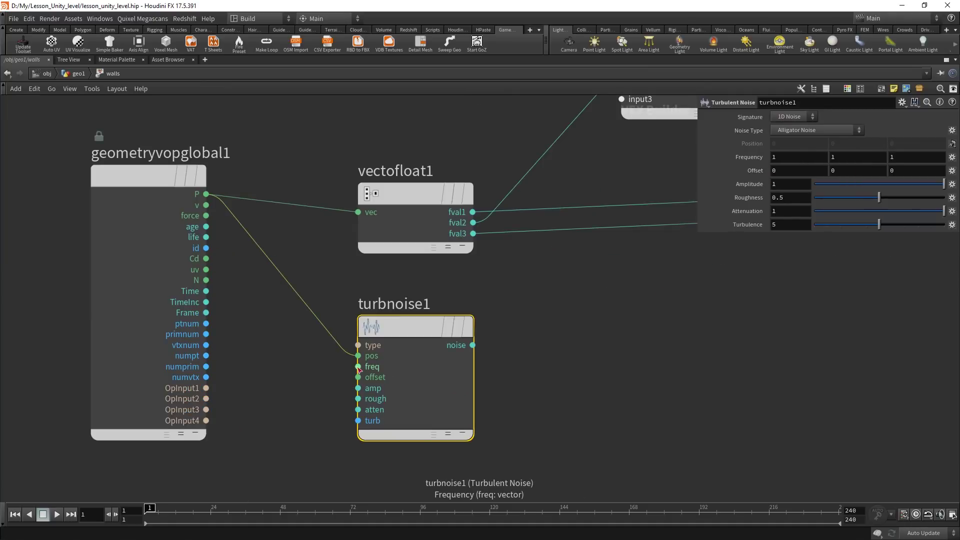
pyautogui.rightClick(361, 369)
pyautogui.click(361, 359)
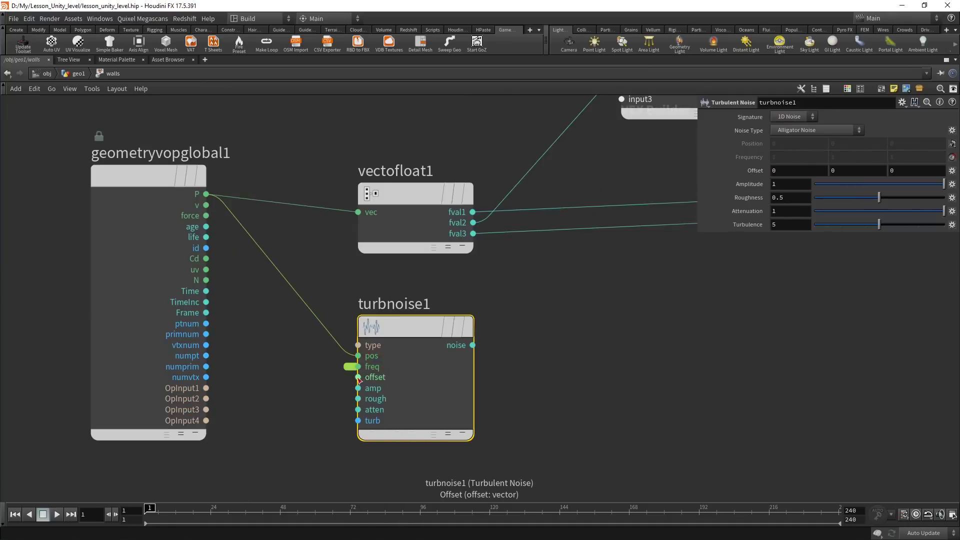
pyautogui.rightClick(359, 346)
pyautogui.click(363, 348)
pyautogui.rightClick(360, 356)
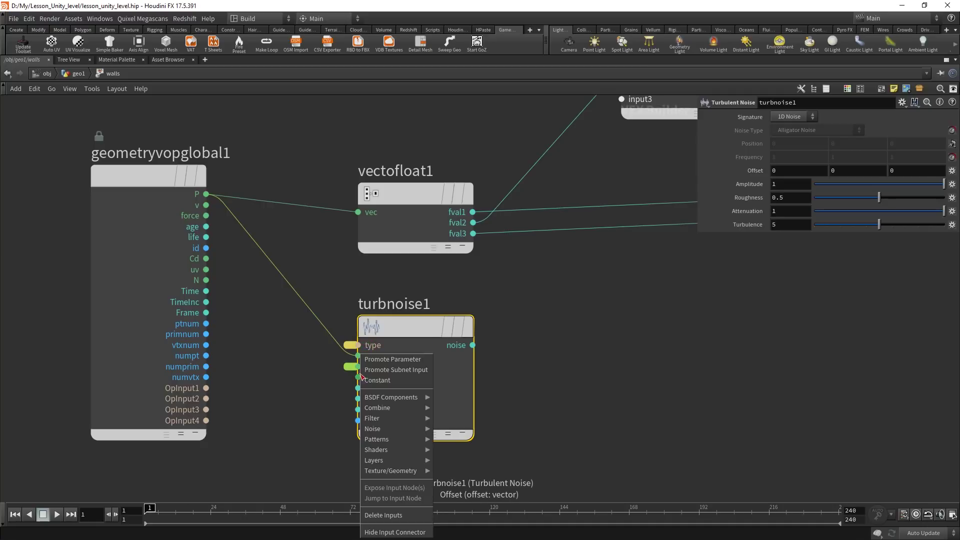
pyautogui.click(374, 361)
# Step: Promote the amplitude and roughness inputs and tidy the network layout
pyautogui.rightClick(358, 389)
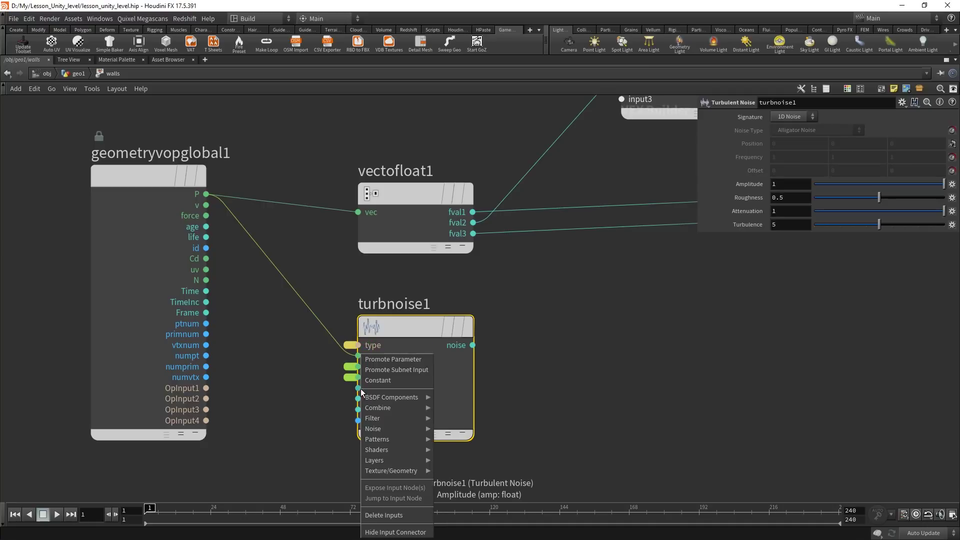
pyautogui.click(384, 356)
pyautogui.rightClick(358, 390)
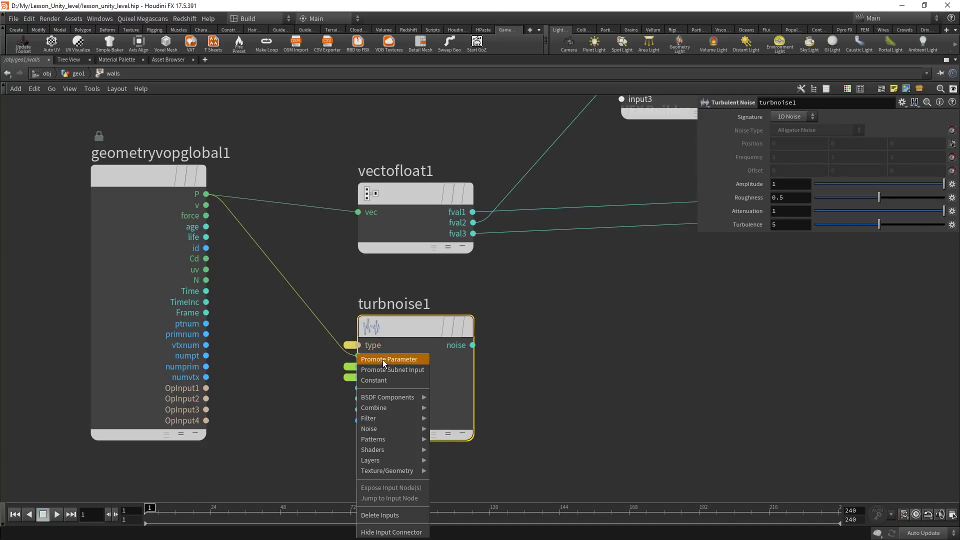
pyautogui.click(383, 360)
pyautogui.rightClick(359, 400)
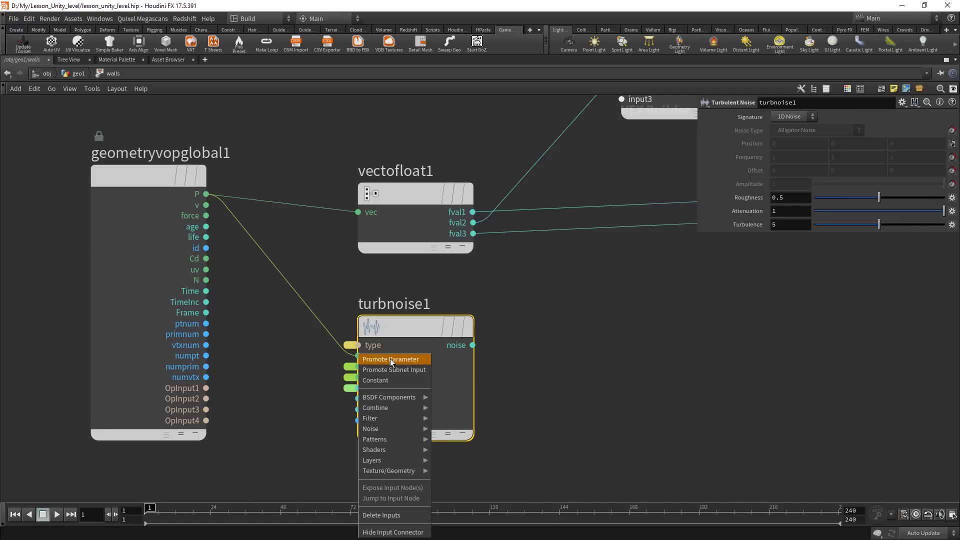
pyautogui.click(390, 359)
pyautogui.press('h')
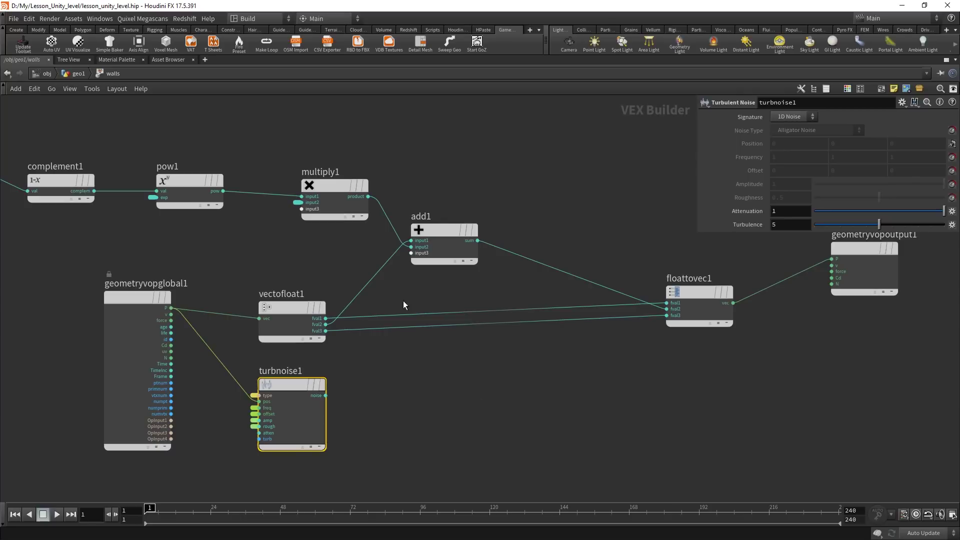
pyautogui.moveTo(377, 201); pyautogui.dragTo(340, 209)
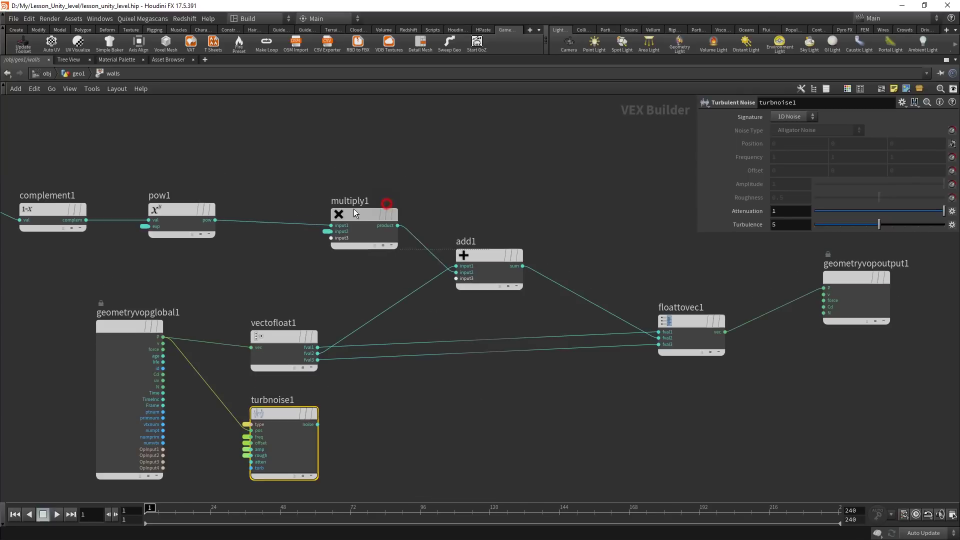
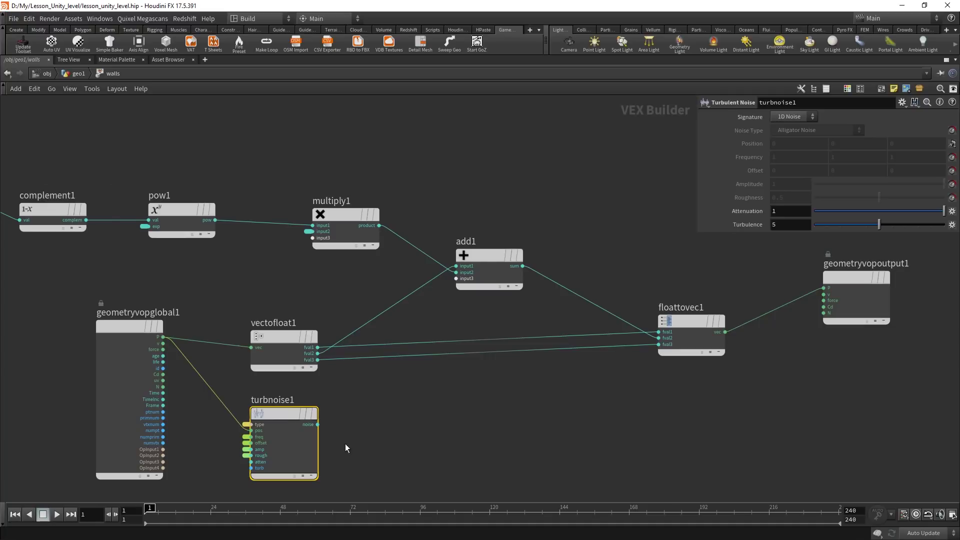
# Step: Switch the walls noise to Sparse Convolution Noise and raise Amplitude to 7.6
pyautogui.moveTo(319, 426); pyautogui.dragTo(440, 302)
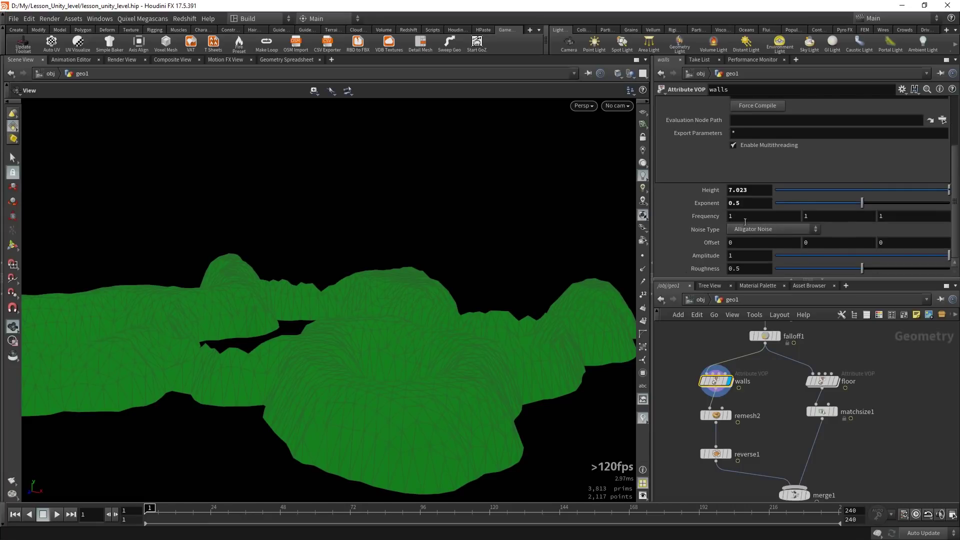
pyautogui.moveTo(718, 219); pyautogui.dragTo(705, 225, button='middle')
pyautogui.click(746, 229)
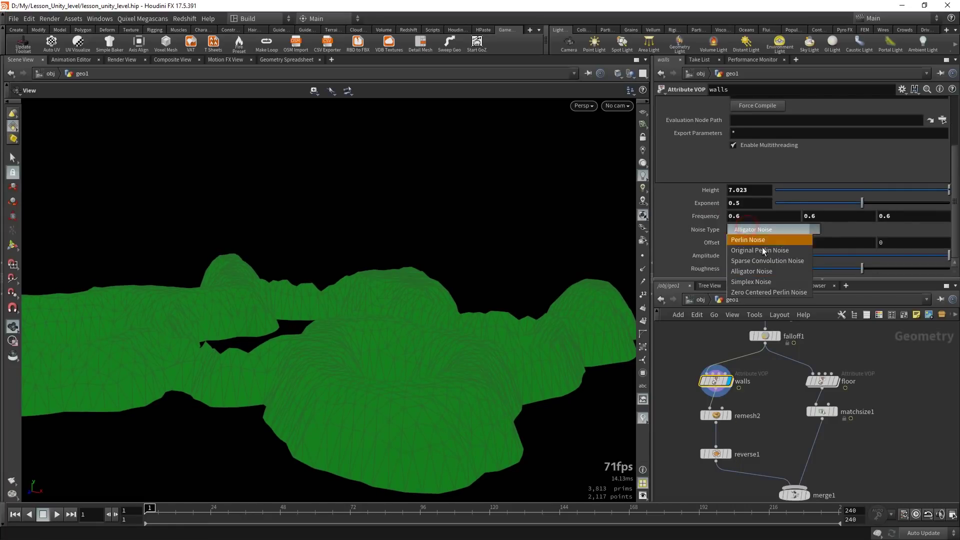
pyautogui.click(762, 261)
pyautogui.moveTo(704, 222)
pyautogui.mouseDown(button='middle')
pyautogui.moveTo(680, 220)
pyautogui.moveTo(718, 222)
pyautogui.mouseUp(button='middle')
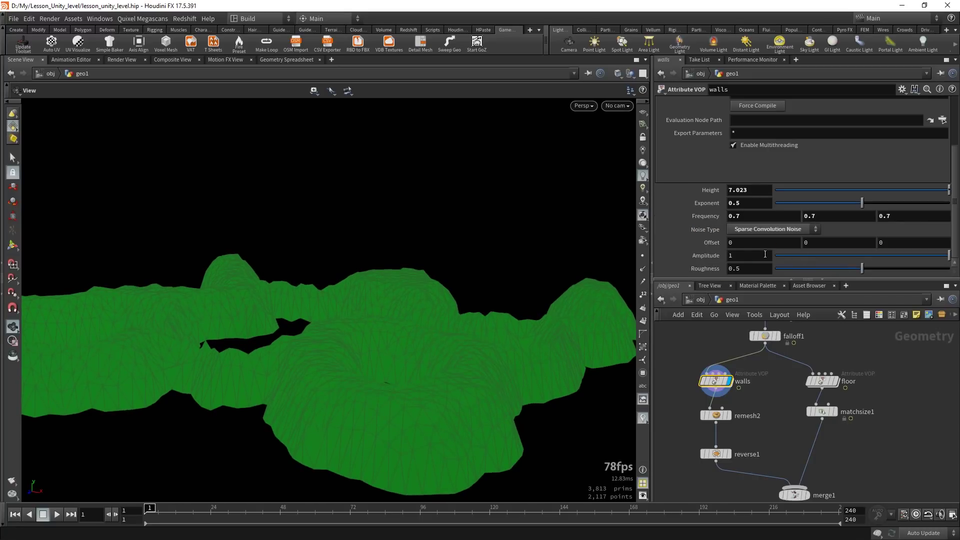
pyautogui.moveTo(765, 254); pyautogui.dragTo(790, 254, button='middle')
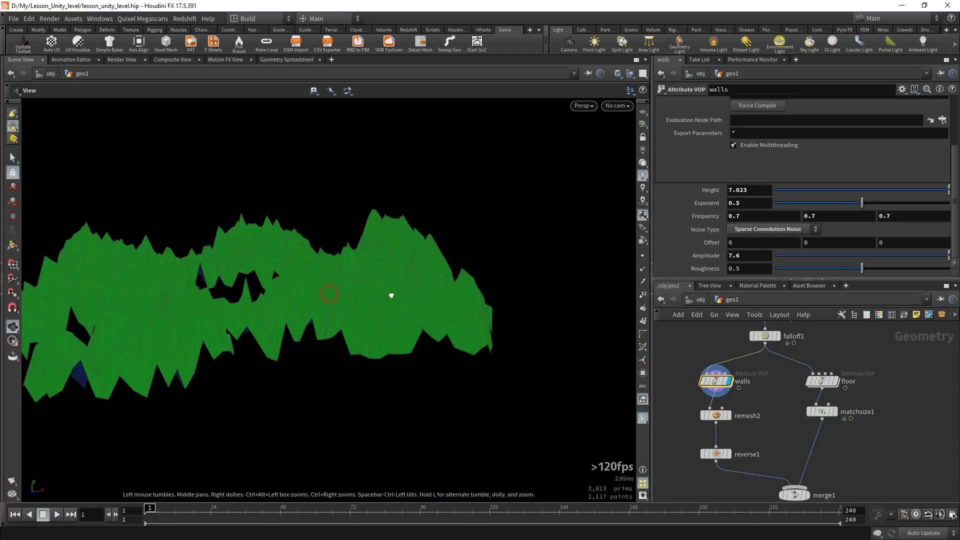
# Step: Set the walls noise Frequency to 0.4 and Roughness to 0
pyautogui.scroll(3, 391, 295)
pyautogui.scroll(3, 440, 300)
pyautogui.moveTo(713, 217); pyautogui.dragTo(716, 230)
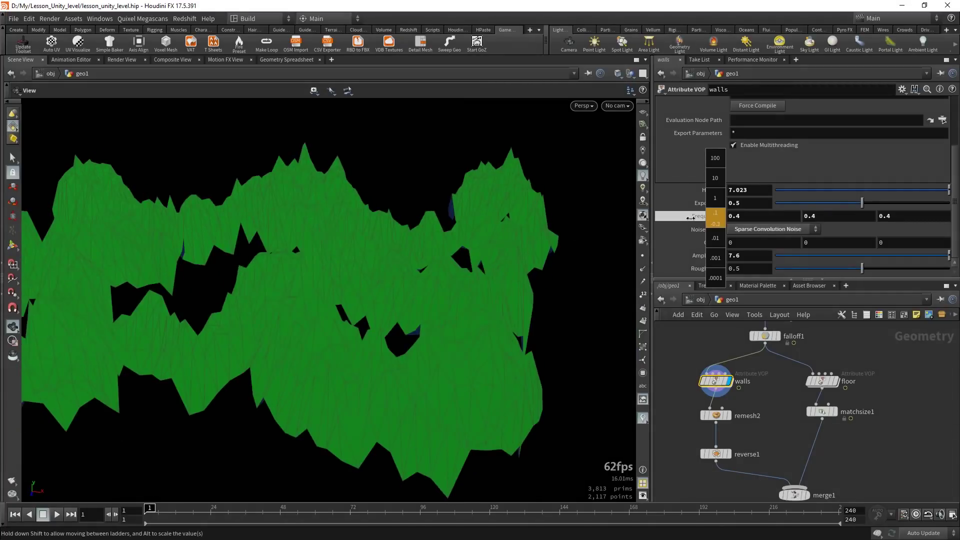
pyautogui.click(745, 269)
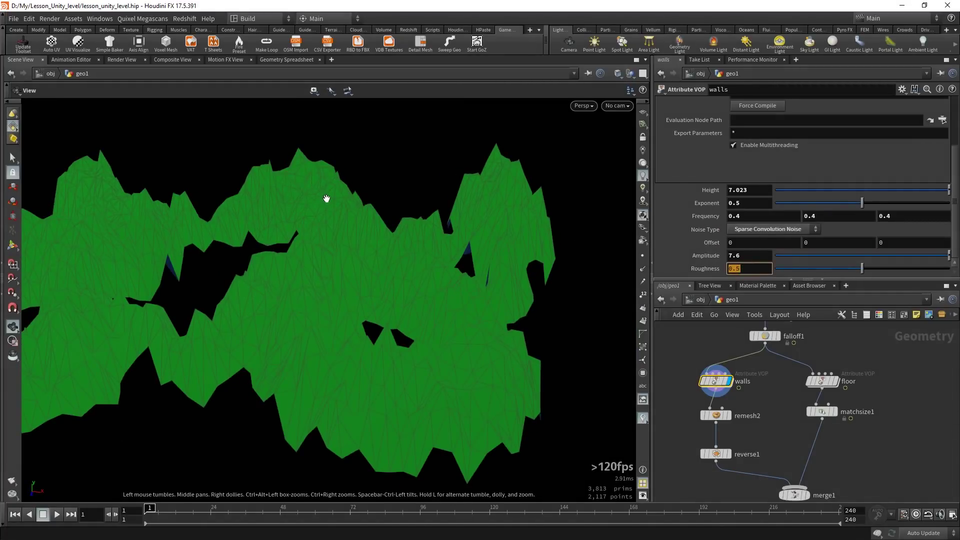
pyautogui.write('0')
pyautogui.press('Return')
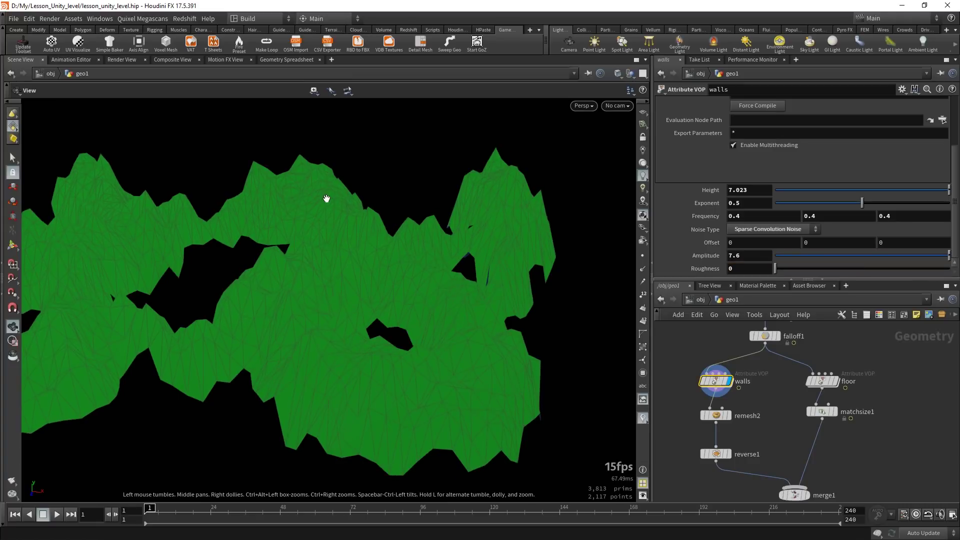
pyautogui.moveTo(472, 242)
pyautogui.mouseDown()
pyautogui.moveTo(460, 255)
pyautogui.moveTo(388, 239)
pyautogui.mouseUp()
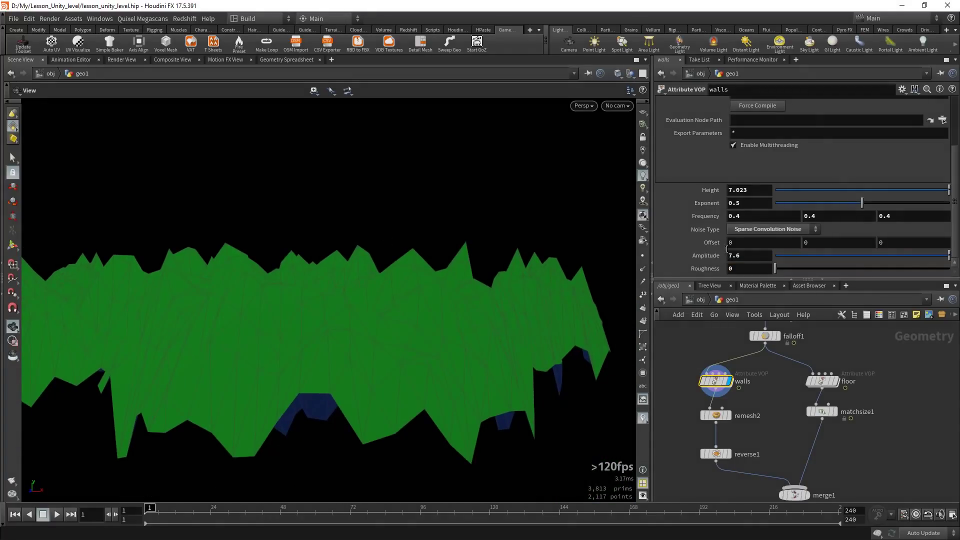
pyautogui.moveTo(713, 218)
pyautogui.mouseDown(button='middle')
pyautogui.moveTo(616, 243)
pyautogui.moveTo(704, 224)
pyautogui.mouseUp(button='middle')
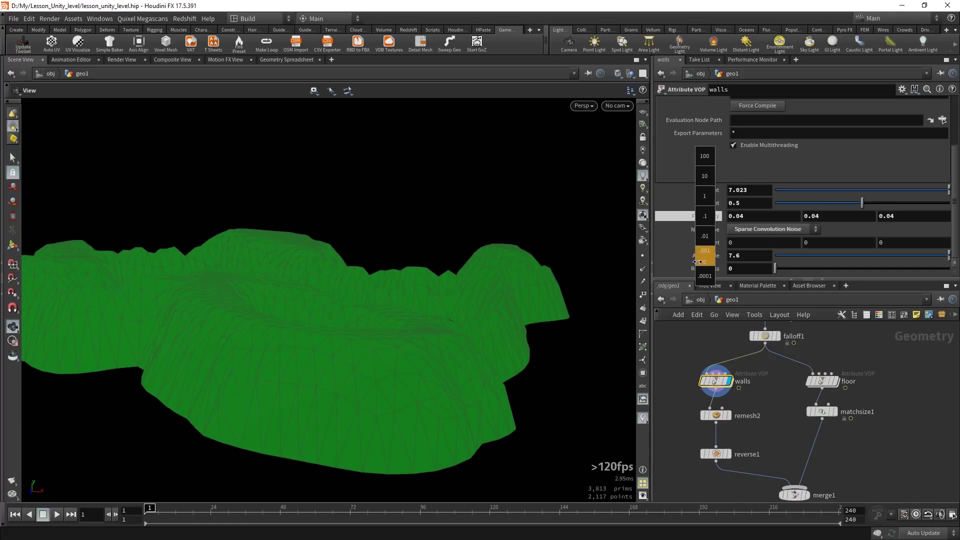
# Step: Scrub the walls noise Frequency from 0.04 up to 0.101 and orbit to review the walls
pyautogui.moveTo(698, 261); pyautogui.dragTo(941, 242, button='middle')
pyautogui.moveTo(264, 247)
pyautogui.mouseDown()
pyautogui.moveTo(315, 258)
pyautogui.moveTo(294, 291)
pyautogui.moveTo(324, 276)
pyautogui.moveTo(555, 231)
pyautogui.moveTo(351, 238)
pyautogui.moveTo(337, 217)
pyautogui.moveTo(490, 251)
pyautogui.moveTo(343, 326)
pyautogui.moveTo(383, 302)
pyautogui.moveTo(457, 309)
pyautogui.moveTo(439, 269)
pyautogui.moveTo(401, 229)
pyautogui.mouseUp()
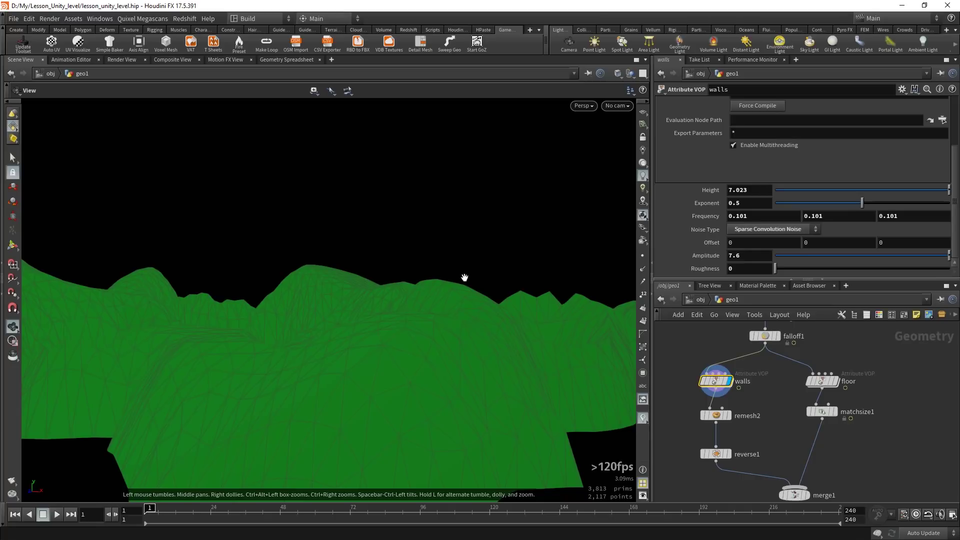
pyautogui.moveTo(466, 276)
pyautogui.mouseDown()
pyautogui.moveTo(498, 178)
pyautogui.moveTo(405, 194)
pyautogui.mouseUp()
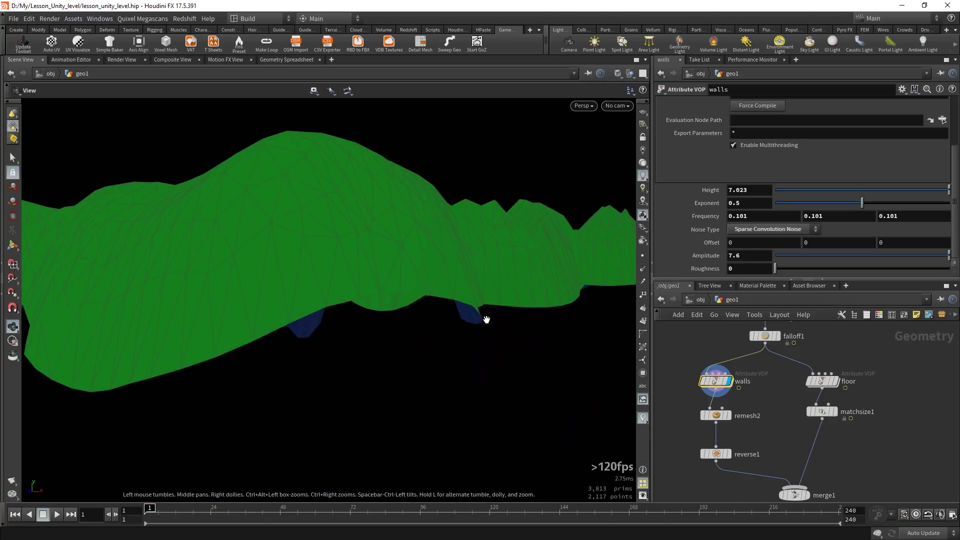
pyautogui.moveTo(222, 314)
pyautogui.mouseDown()
pyautogui.moveTo(392, 298)
pyautogui.moveTo(329, 306)
pyautogui.mouseUp()
pyautogui.moveTo(193, 291)
pyautogui.mouseDown()
pyautogui.moveTo(435, 310)
pyautogui.moveTo(283, 302)
pyautogui.mouseUp()
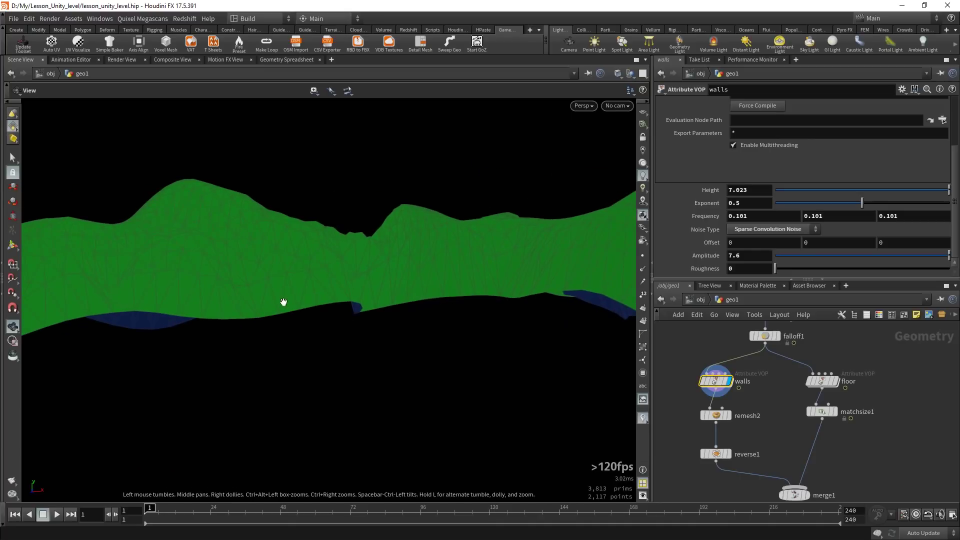
pyautogui.moveTo(811, 491); pyautogui.dragTo(785, 452, button='middle')
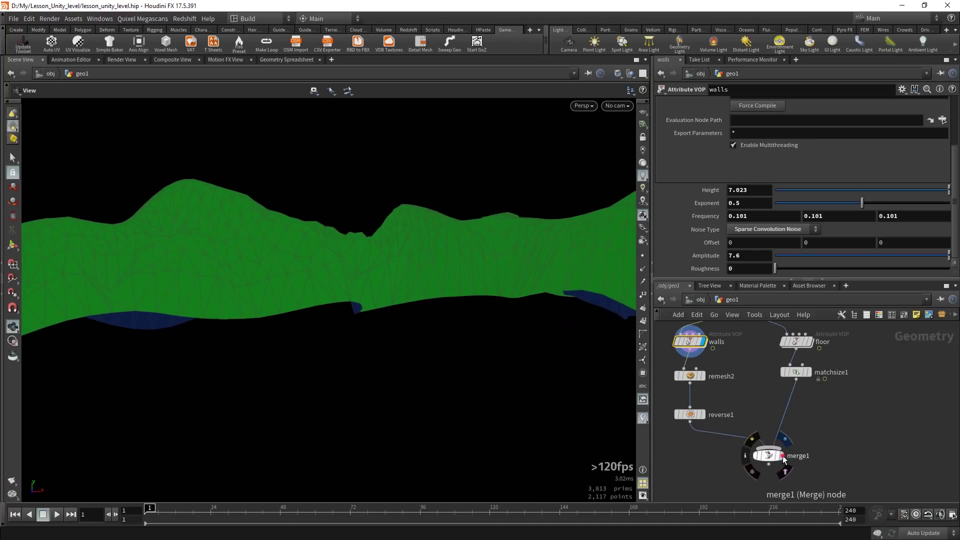
# Step: Display merge1 and go inside the walls VOP network to view its noise nodes
pyautogui.click(784, 456)
pyautogui.moveTo(350, 285)
pyautogui.mouseDown()
pyautogui.moveTo(506, 231)
pyautogui.moveTo(483, 224)
pyautogui.moveTo(794, 452)
pyautogui.mouseUp()
pyautogui.doubleClick(689, 341)
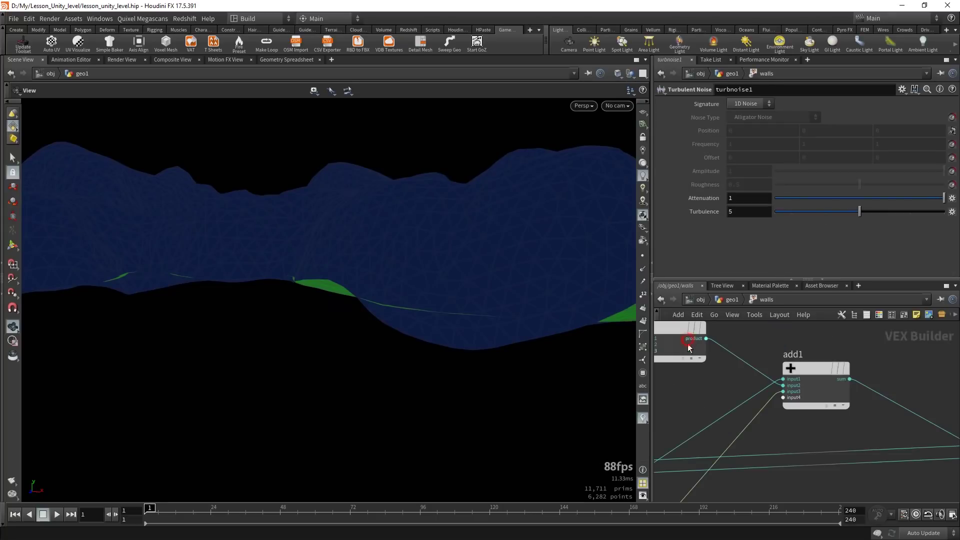
pyautogui.moveTo(782, 421); pyautogui.dragTo(804, 434, button='middle')
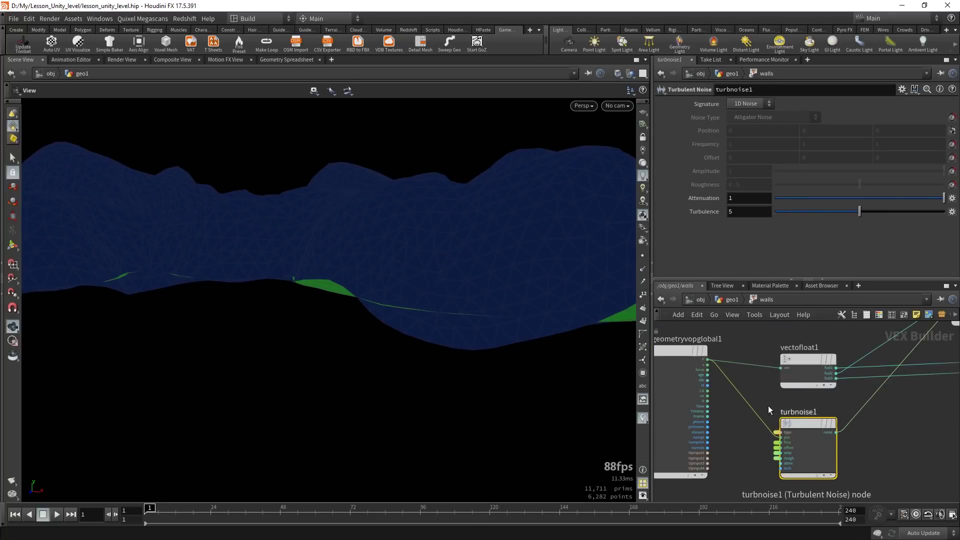
pyautogui.scroll(1, 739, 395)
pyautogui.moveTo(740, 392); pyautogui.dragTo(752, 415, button='middle')
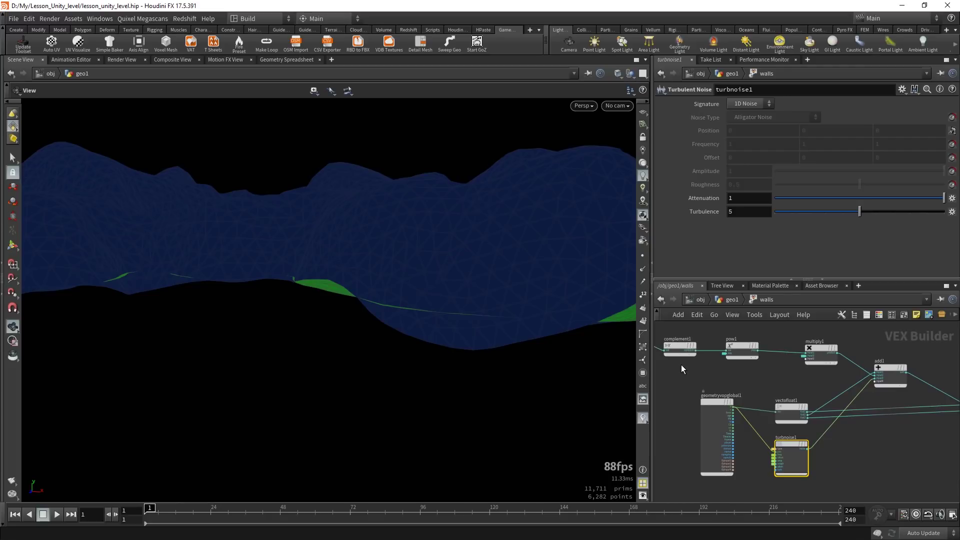
pyautogui.moveTo(500, 200); pyautogui.dragTo(489, 294)
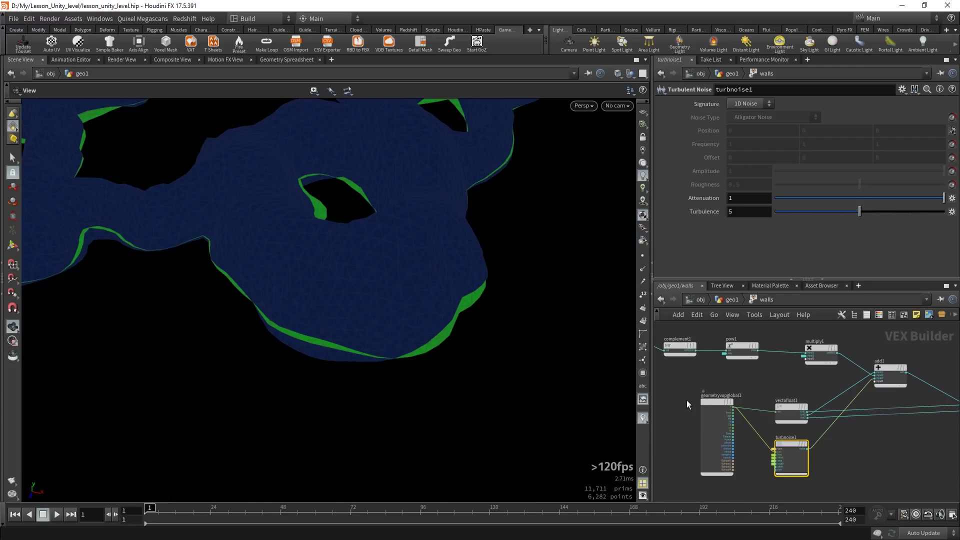
pyautogui.scroll(2, 820, 440)
# Step: Add a multiply2 node after turbnoise1 and wire complement1 into its second input
pyautogui.press('Tab')
pyautogui.write('mu')
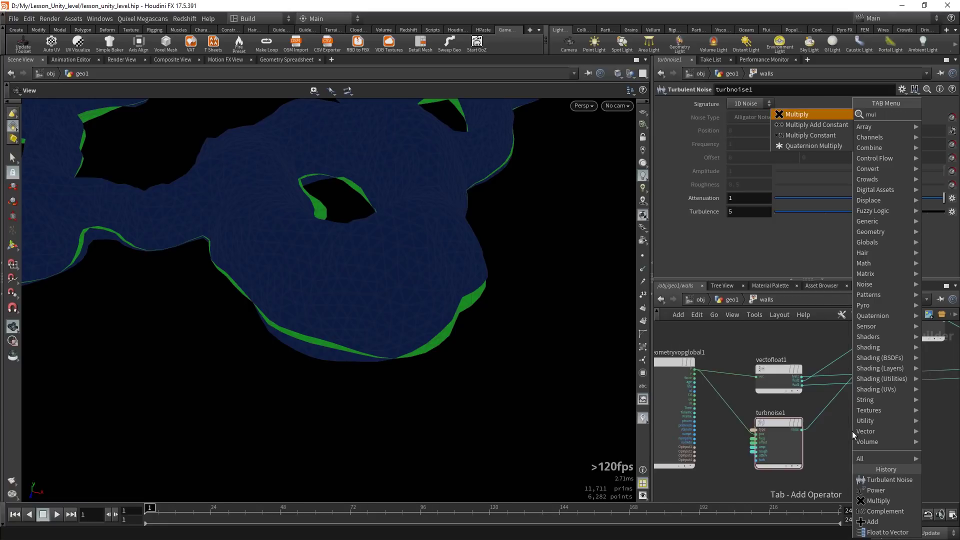
pyautogui.press('Return')
pyautogui.click(834, 406)
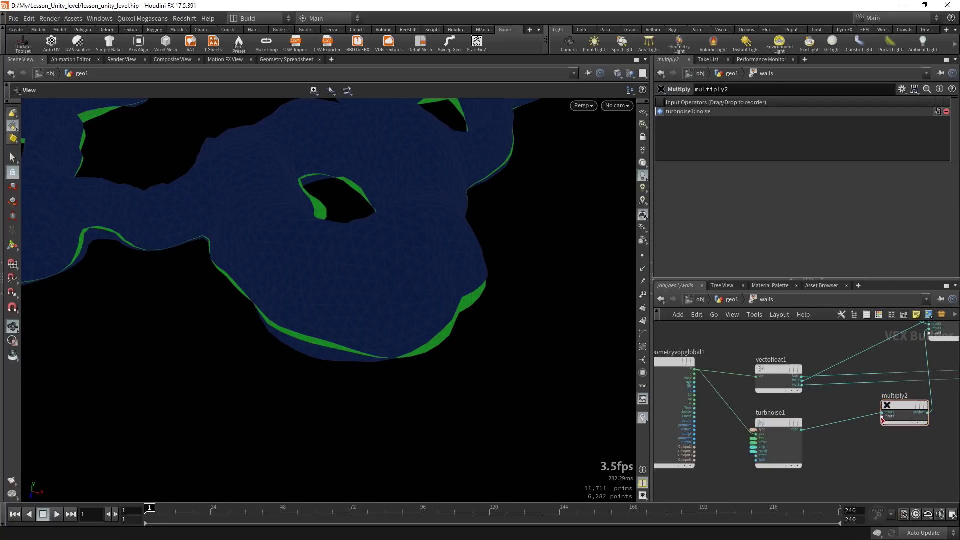
pyautogui.click(883, 419)
pyautogui.moveTo(700, 350); pyautogui.dragTo(829, 417, button='middle')
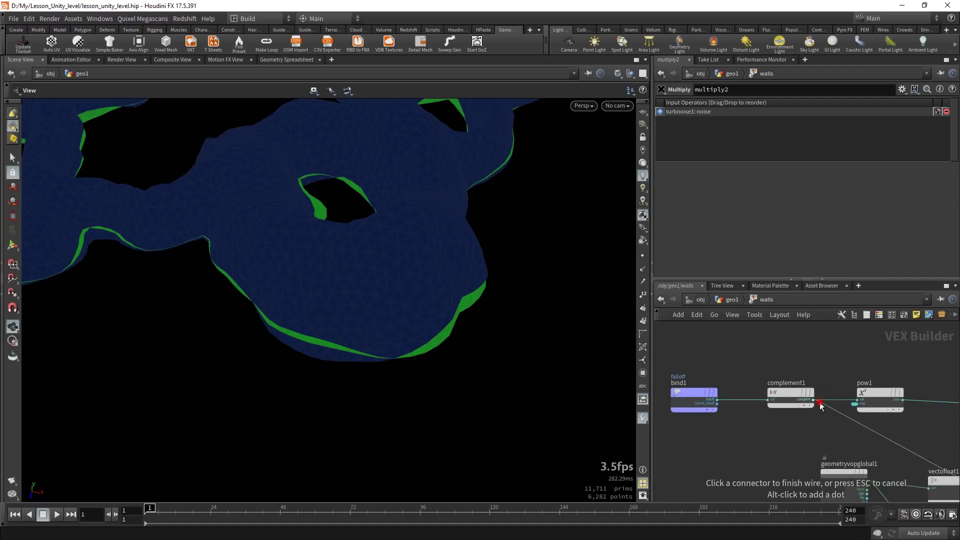
pyautogui.click(819, 402)
# Step: Inspect the tapered terrain in wireframe, then return to the geo1 network
pyautogui.press('w')
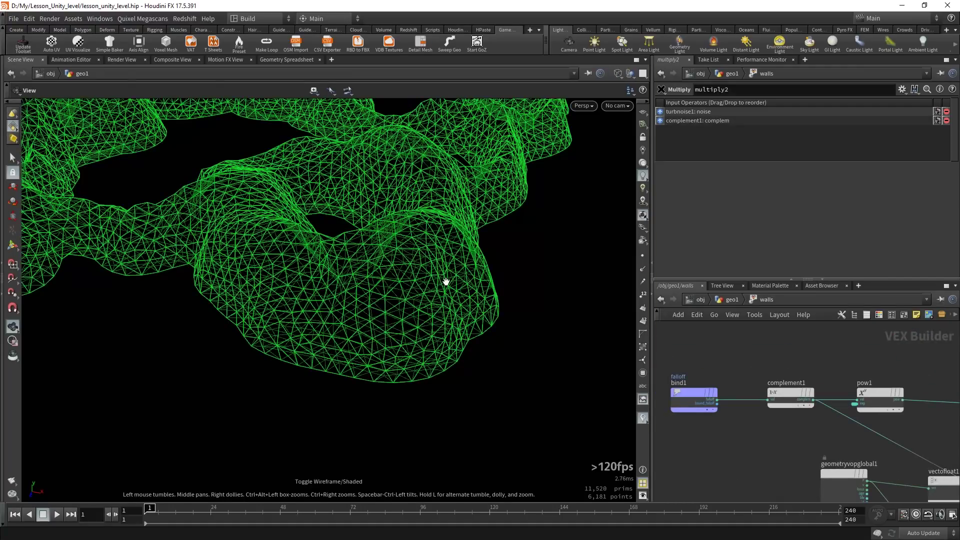
pyautogui.moveTo(446, 282)
pyautogui.mouseDown()
pyautogui.moveTo(460, 229)
pyautogui.moveTo(542, 219)
pyautogui.moveTo(472, 328)
pyautogui.mouseUp()
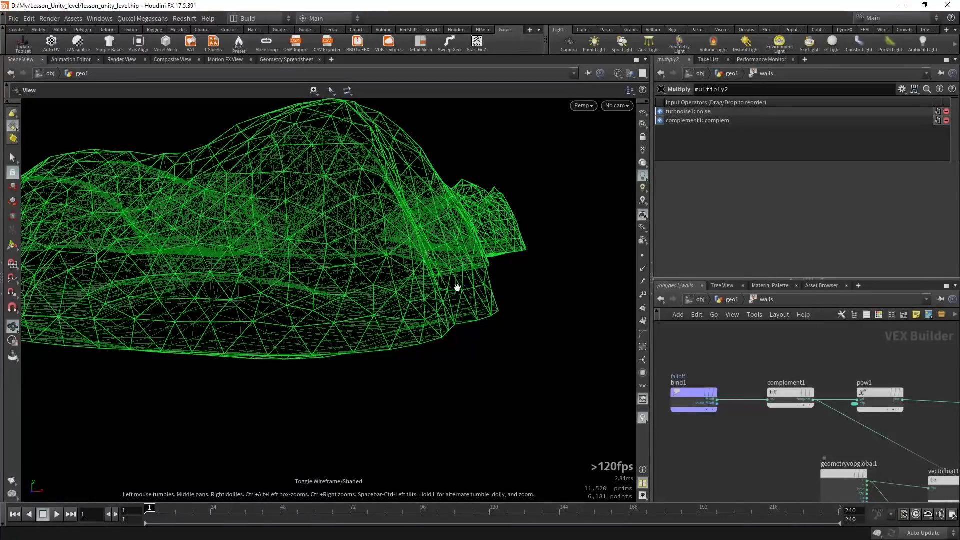
pyautogui.moveTo(419, 272)
pyautogui.mouseDown()
pyautogui.moveTo(457, 290)
pyautogui.moveTo(414, 326)
pyautogui.moveTo(568, 331)
pyautogui.mouseUp()
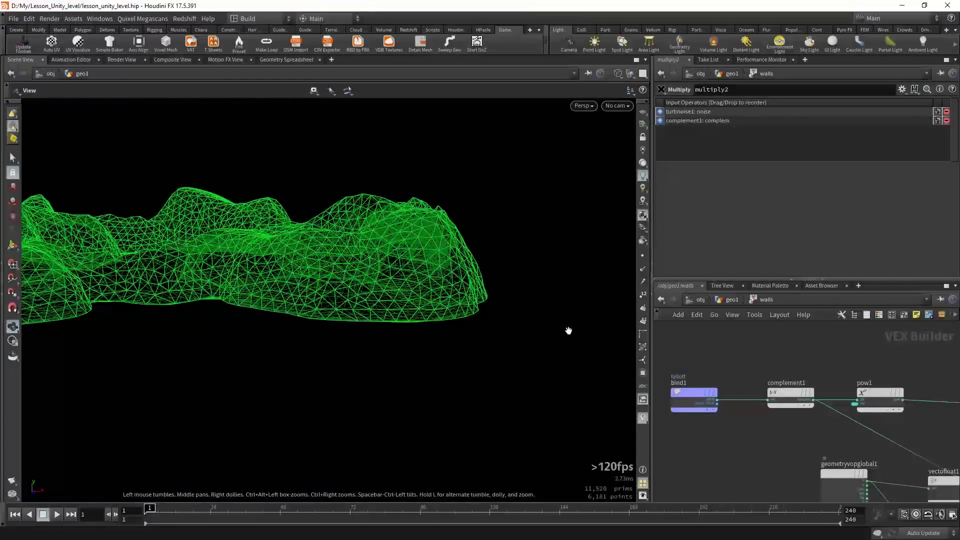
pyautogui.click(731, 300)
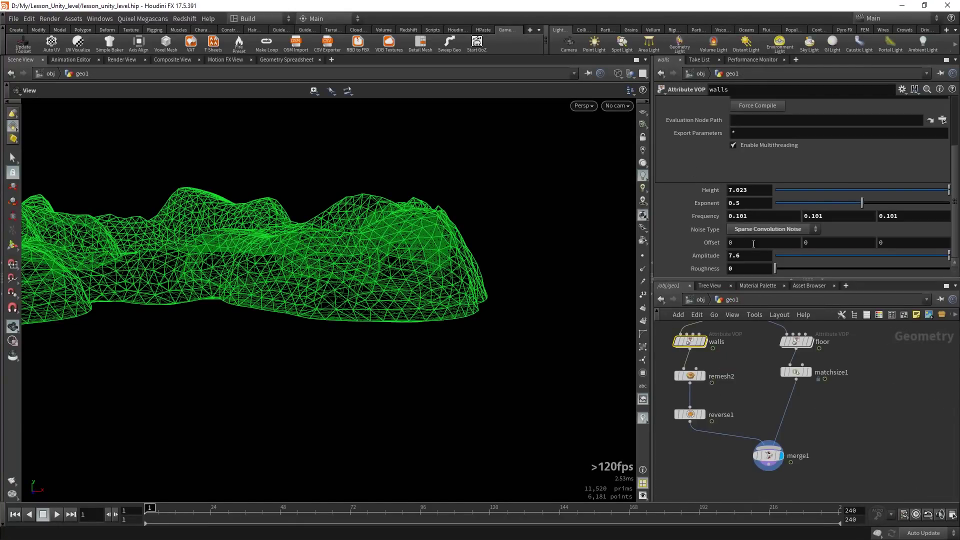
# Step: Try Amplitude 11.2, revert to 7.6, and rearrange nodes to make room below reverse1
pyautogui.moveTo(748, 256); pyautogui.dragTo(935, 241, button='middle')
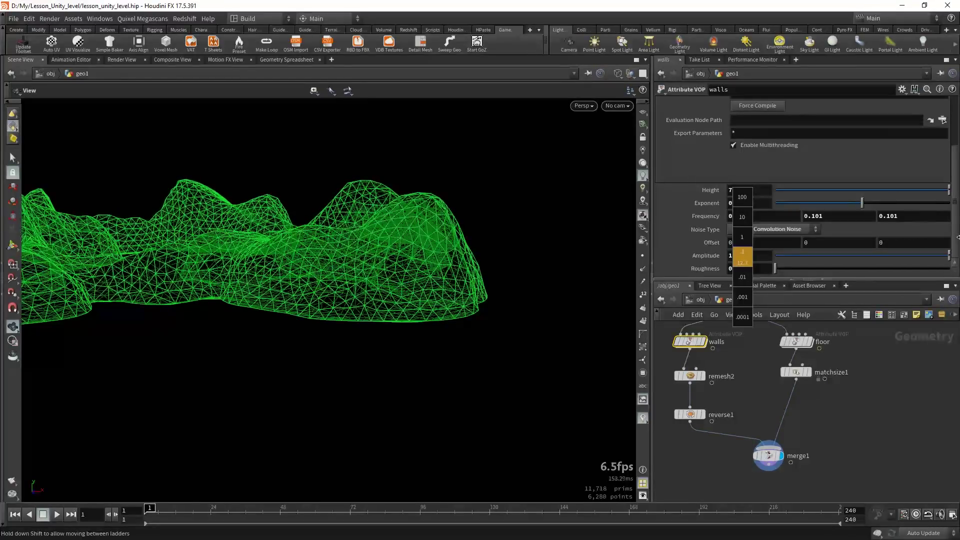
pyautogui.hotkey('ctrl', 'z')
pyautogui.moveTo(476, 341)
pyautogui.mouseDown()
pyautogui.moveTo(506, 317)
pyautogui.moveTo(364, 204)
pyautogui.mouseUp()
pyautogui.moveTo(761, 389); pyautogui.dragTo(768, 312, button='middle')
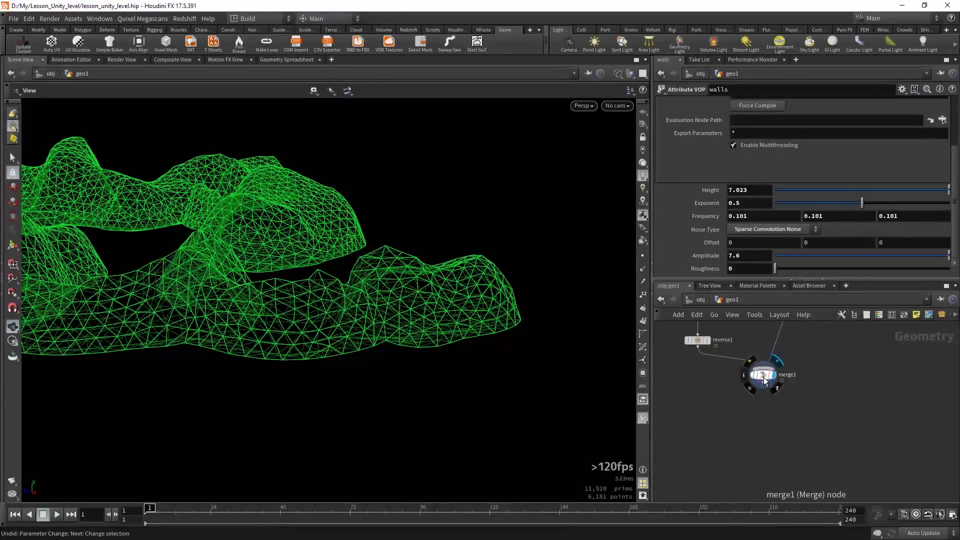
pyautogui.moveTo(763, 378); pyautogui.dragTo(765, 438)
pyautogui.moveTo(293, 275); pyautogui.dragTo(332, 197)
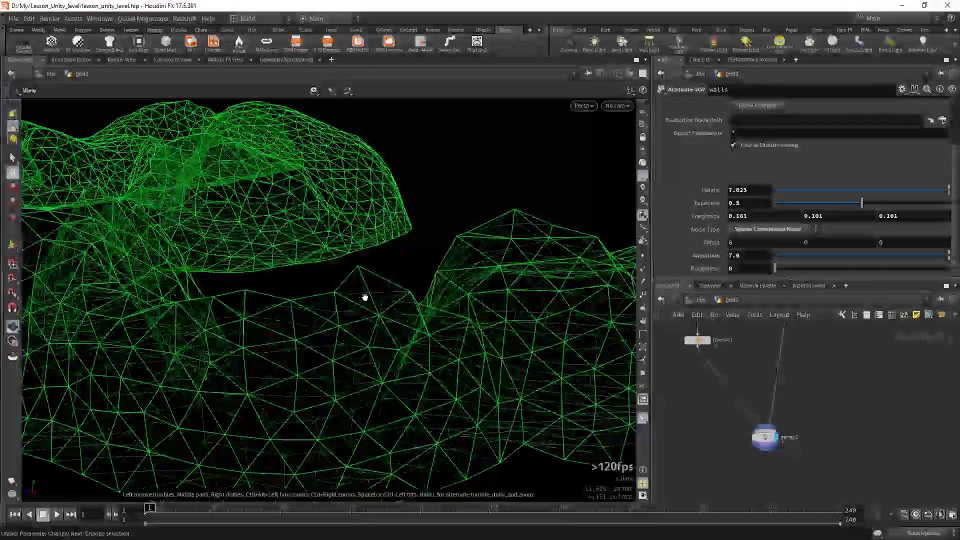
pyautogui.moveTo(365, 293); pyautogui.dragTo(378, 328)
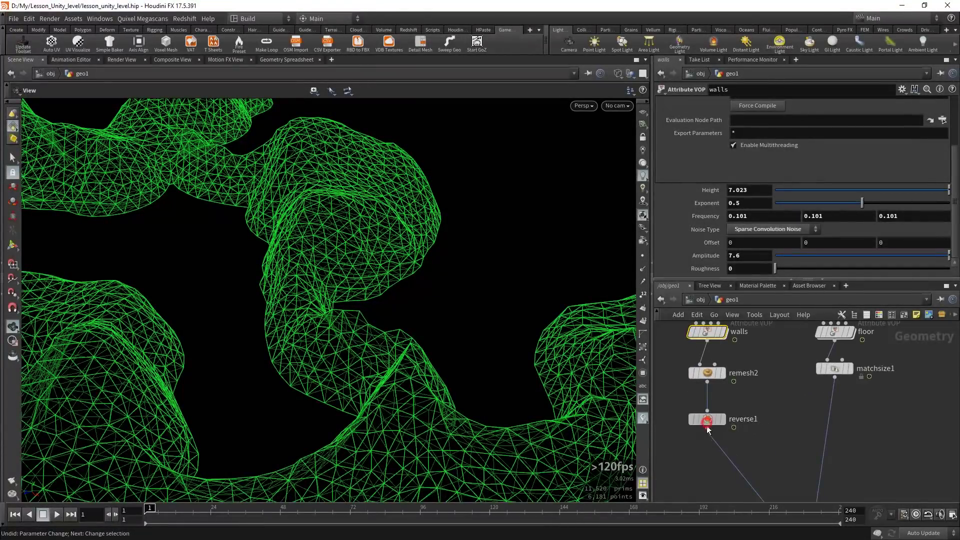
pyautogui.moveTo(712, 420); pyautogui.dragTo(712, 434)
# Step: Insert a Smooth node between remesh2 and reverse1 with Strength lowered to 7.9
pyautogui.press('Tab')
pyautogui.write('smo')
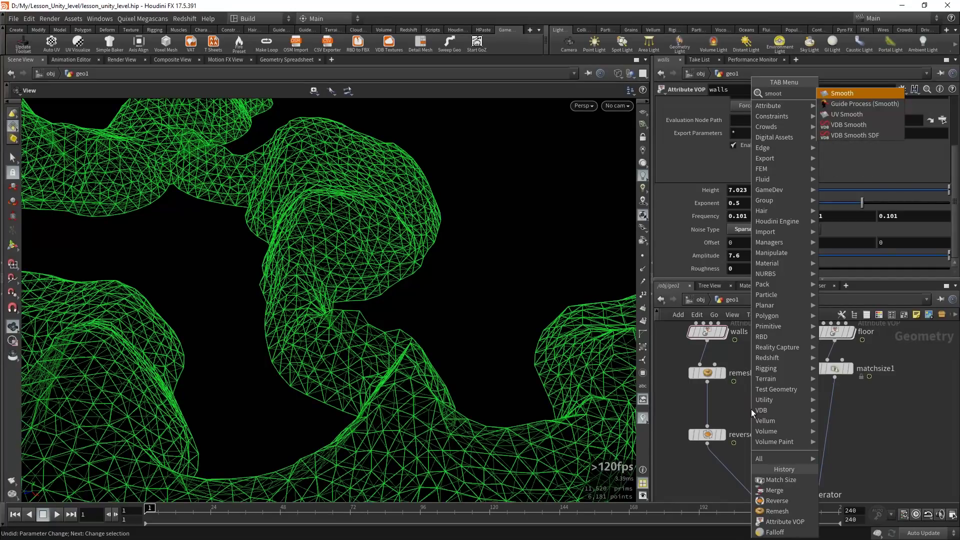
pyautogui.press('Return')
pyautogui.click(708, 410)
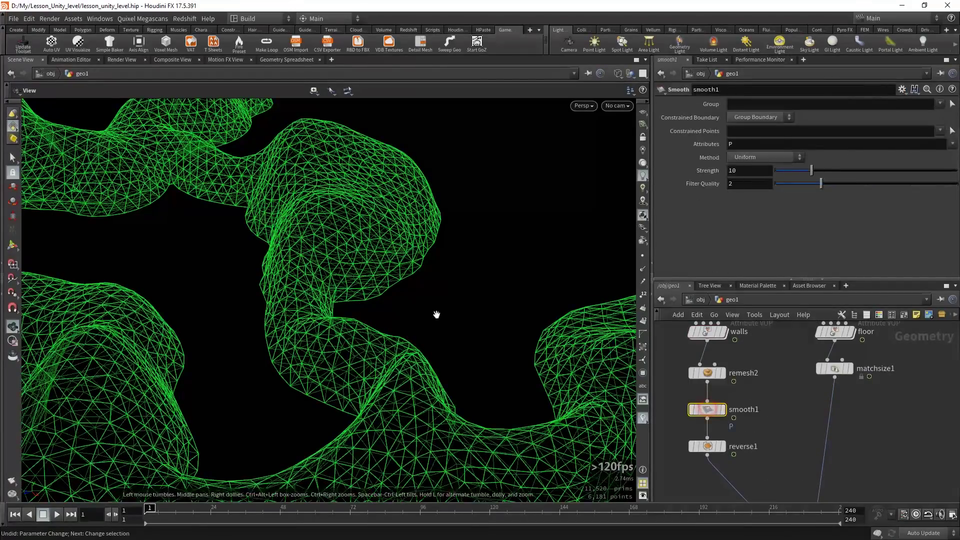
pyautogui.moveTo(435, 315)
pyautogui.mouseDown()
pyautogui.moveTo(457, 302)
pyautogui.moveTo(422, 300)
pyautogui.moveTo(431, 320)
pyautogui.mouseUp()
pyautogui.click(688, 391)
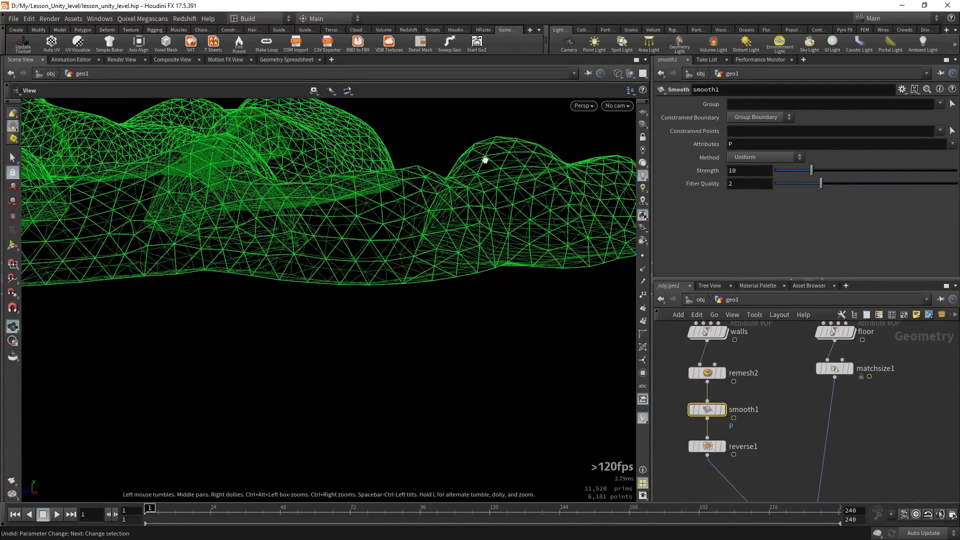
pyautogui.moveTo(811, 170)
pyautogui.mouseDown()
pyautogui.moveTo(788, 171)
pyautogui.moveTo(804, 170)
pyautogui.mouseUp()
pyautogui.moveTo(382, 154)
pyautogui.mouseDown()
pyautogui.moveTo(427, 197)
pyautogui.moveTo(332, 242)
pyautogui.moveTo(501, 277)
pyautogui.moveTo(343, 279)
pyautogui.moveTo(407, 251)
pyautogui.moveTo(459, 268)
pyautogui.moveTo(386, 294)
pyautogui.moveTo(450, 367)
pyautogui.mouseUp()
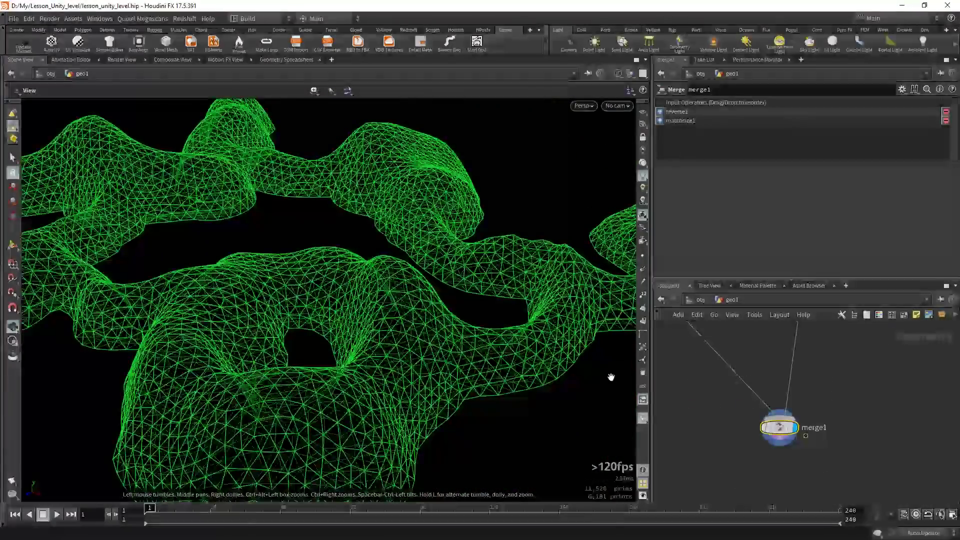
pyautogui.moveTo(371, 363)
pyautogui.mouseDown()
pyautogui.moveTo(392, 422)
pyautogui.moveTo(381, 364)
pyautogui.moveTo(400, 326)
pyautogui.moveTo(397, 369)
pyautogui.moveTo(298, 335)
pyautogui.moveTo(394, 374)
pyautogui.moveTo(478, 377)
pyautogui.moveTo(398, 367)
pyautogui.moveTo(341, 410)
pyautogui.moveTo(360, 349)
pyautogui.moveTo(403, 343)
pyautogui.mouseUp()
pyautogui.moveTo(435, 308)
pyautogui.mouseDown()
pyautogui.moveTo(350, 378)
pyautogui.moveTo(370, 385)
pyautogui.mouseUp()
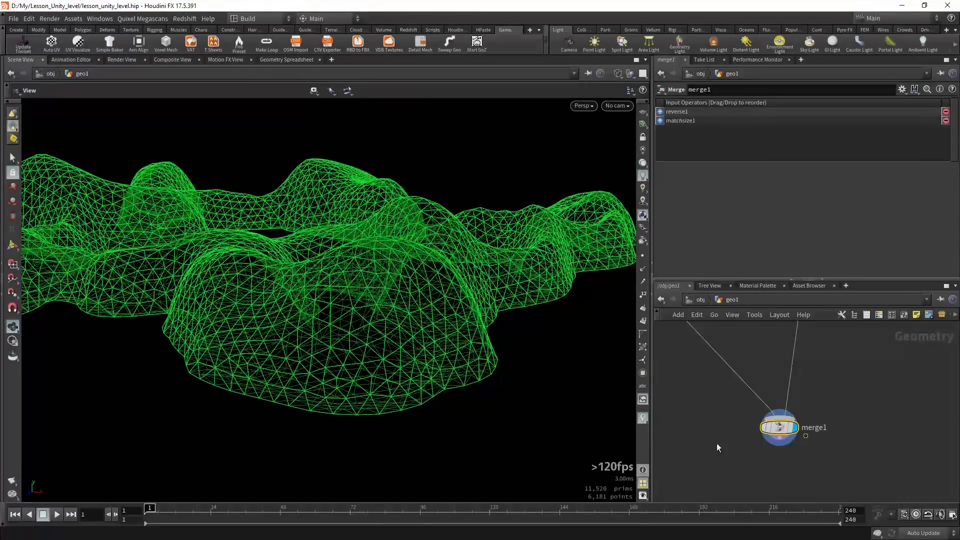
# Step: Add polyreduce1 below merge1, wire it in, display it, and save the scene
pyautogui.press('Tab')
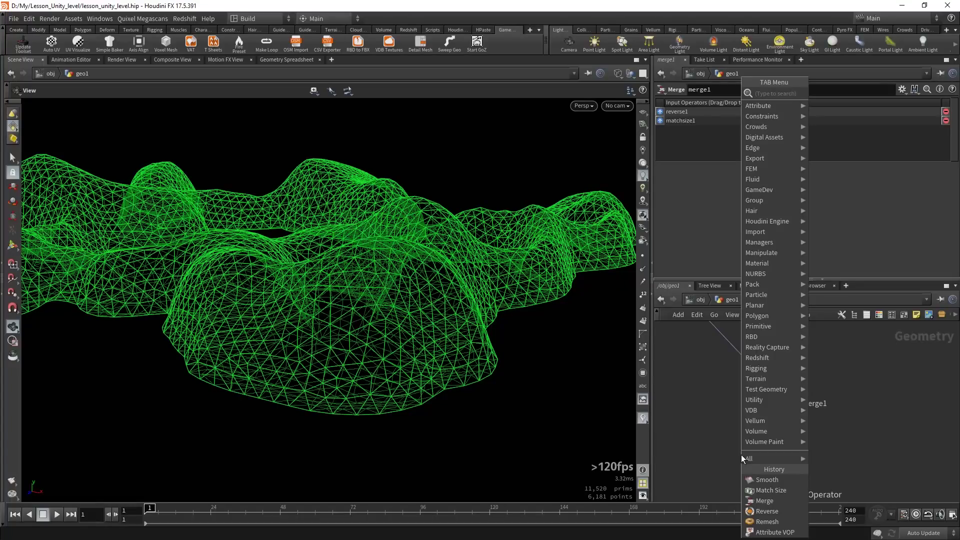
pyautogui.write('re')
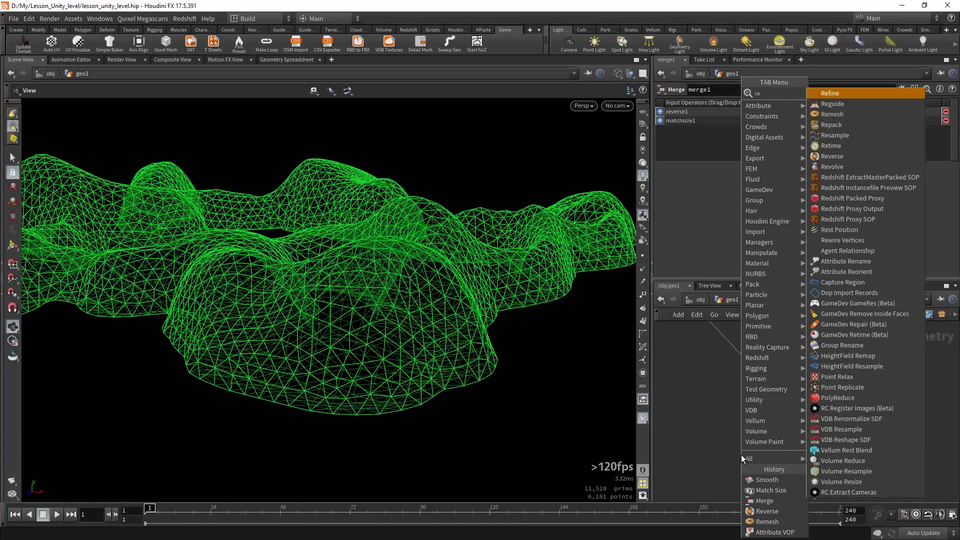
pyautogui.write('st')
pyautogui.press('Return')
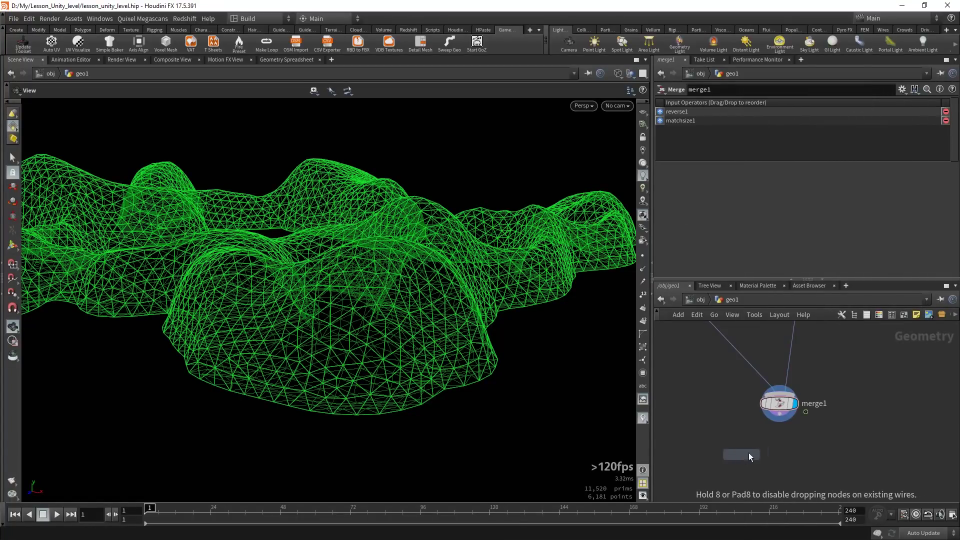
pyautogui.click(749, 455)
pyautogui.hotkey('ctrl', 's')
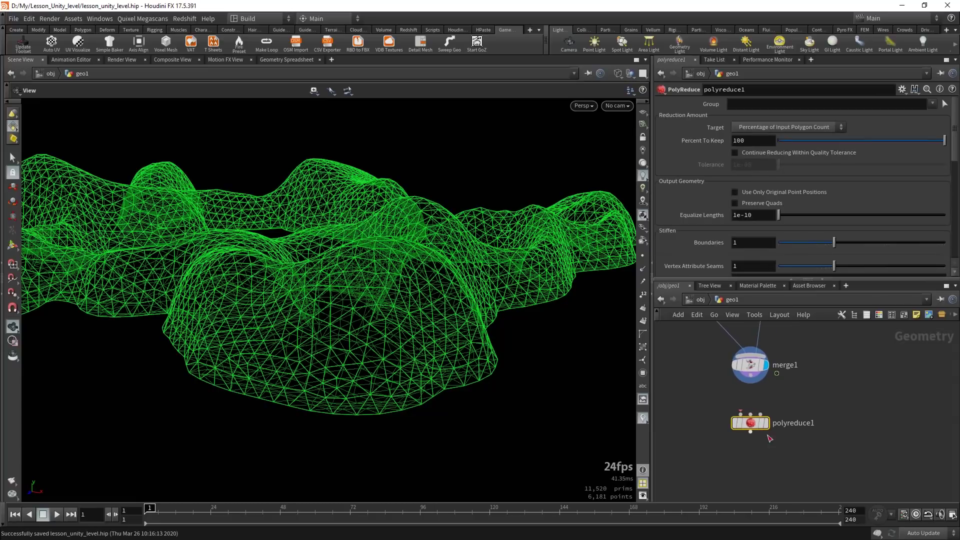
pyautogui.moveTo(753, 430); pyautogui.dragTo(750, 426)
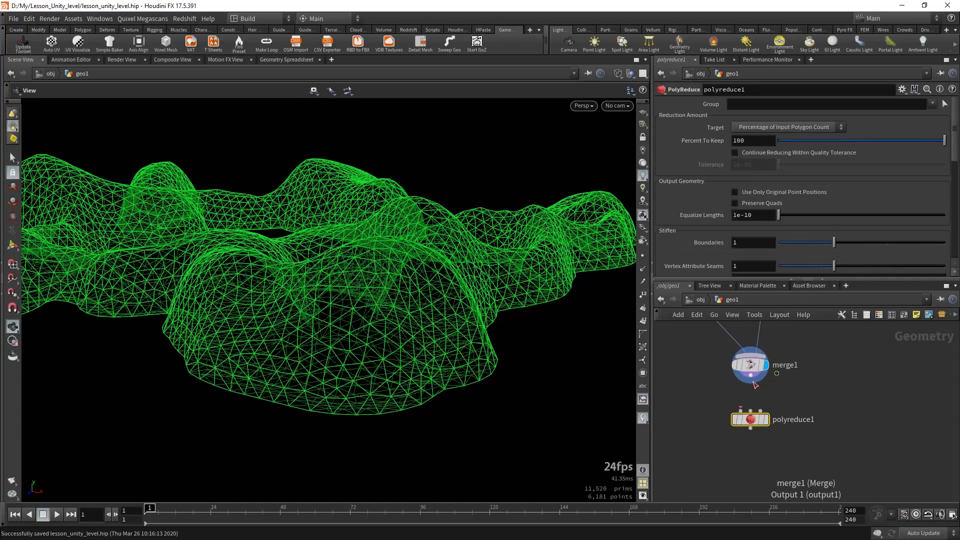
pyautogui.moveTo(750, 384); pyautogui.dragTo(736, 419)
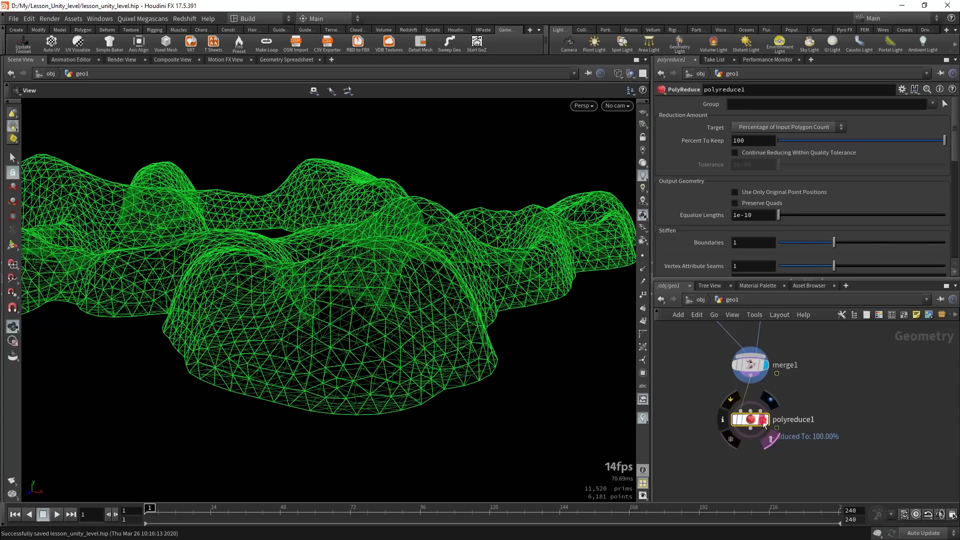
pyautogui.click(764, 418)
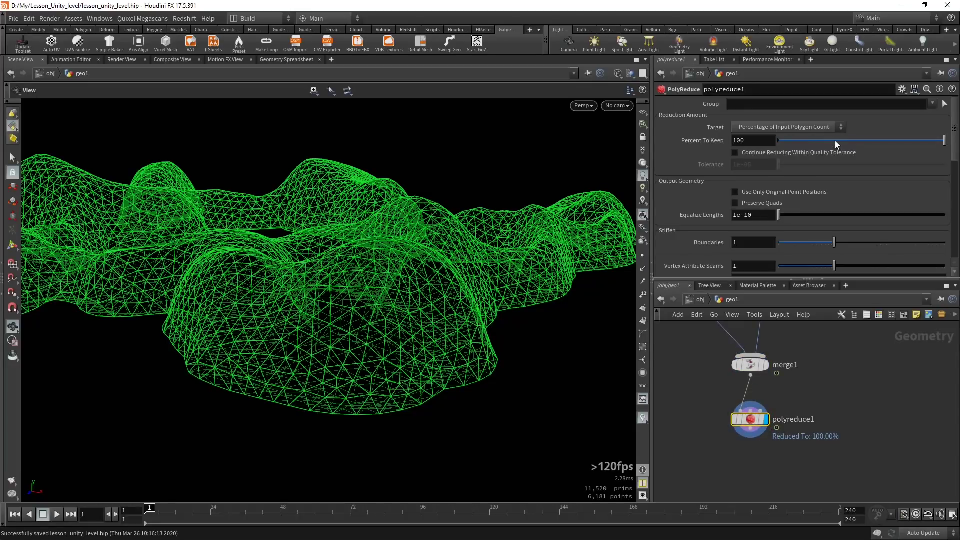
# Step: Lower polyreduce1's Percent To Keep and keep the edge group's points hard
pyautogui.moveTo(836, 140)
pyautogui.mouseDown()
pyautogui.moveTo(900, 138)
pyautogui.moveTo(818, 119)
pyautogui.moveTo(848, 131)
pyautogui.moveTo(830, 135)
pyautogui.mouseUp()
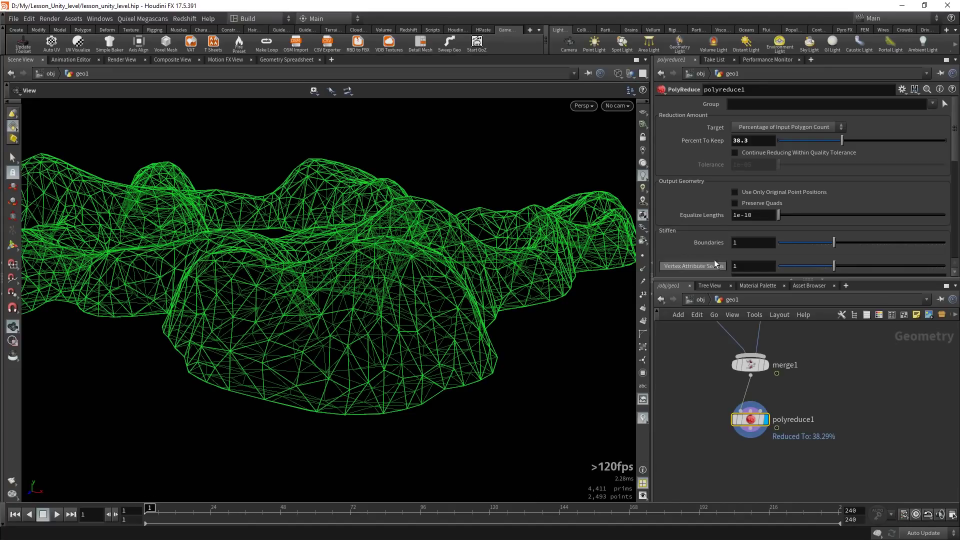
pyautogui.scroll(-1, 701, 206)
pyautogui.scroll(-1, 701, 207)
pyautogui.scroll(-1, 701, 206)
pyautogui.scroll(-1, 702, 206)
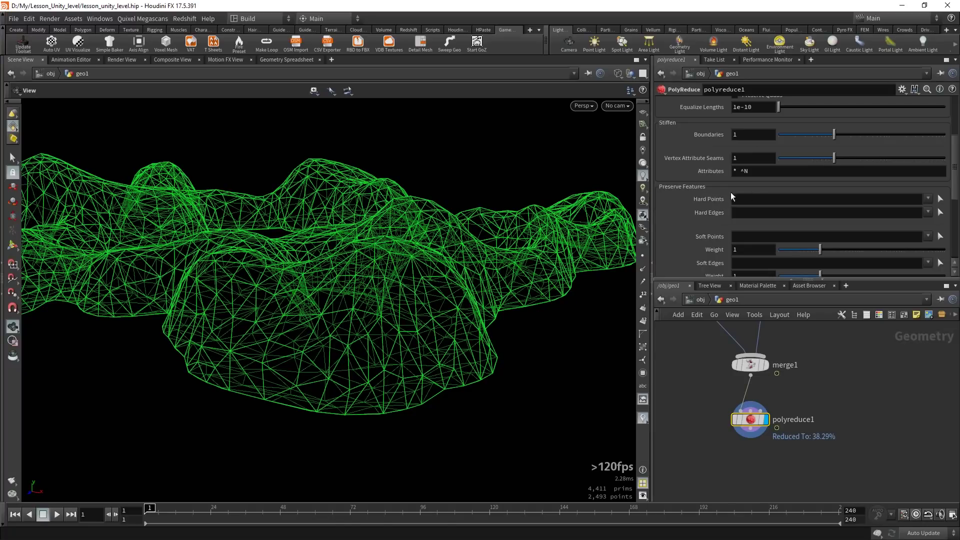
pyautogui.click(933, 210)
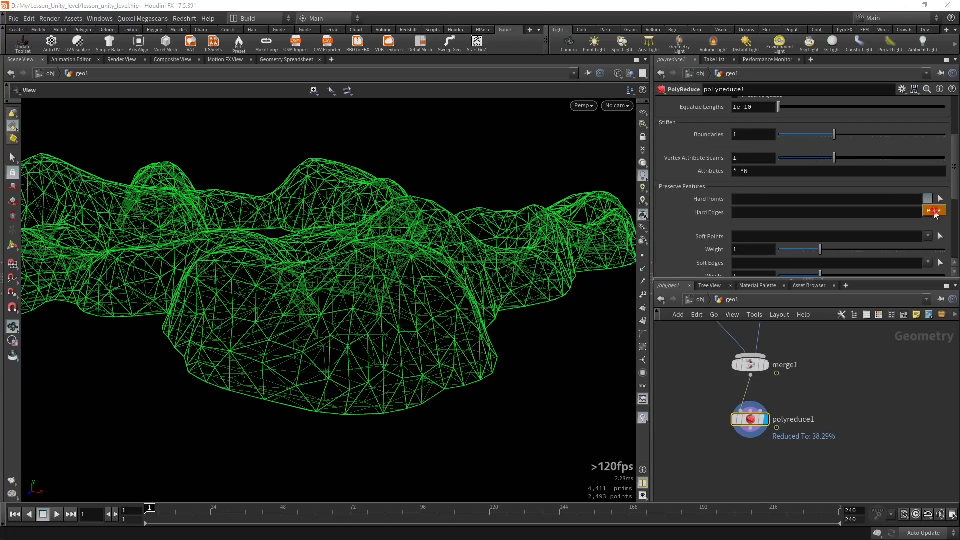
pyautogui.moveTo(536, 285)
pyautogui.mouseDown()
pyautogui.moveTo(517, 300)
pyautogui.moveTo(458, 278)
pyautogui.moveTo(336, 339)
pyautogui.mouseUp()
pyautogui.moveTo(460, 337); pyautogui.dragTo(619, 303, button='middle')
pyautogui.moveTo(619, 303)
pyautogui.mouseDown()
pyautogui.moveTo(457, 272)
pyautogui.moveTo(463, 314)
pyautogui.moveTo(576, 225)
pyautogui.mouseUp()
pyautogui.scroll(3, 703, 159)
pyautogui.scroll(1, 702, 159)
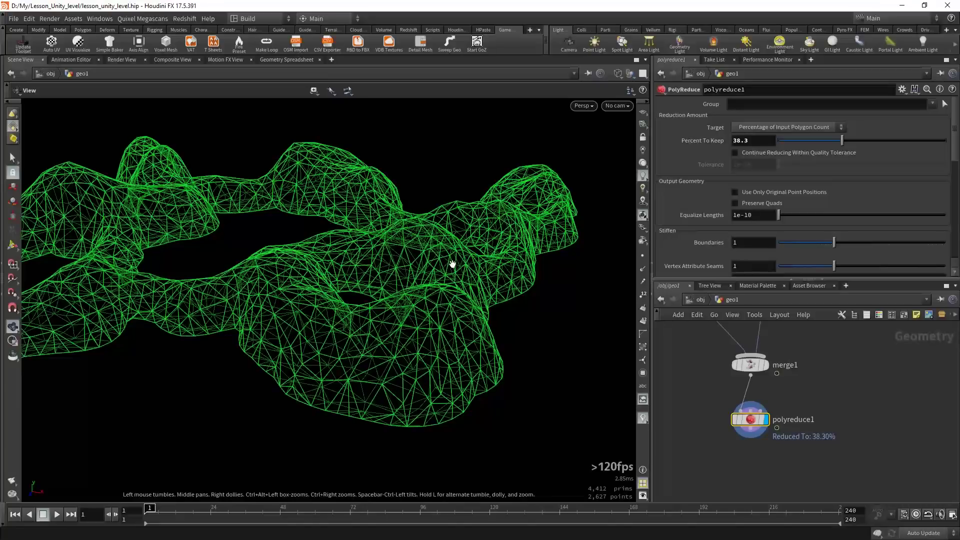
# Step: Set Percent To Keep to exactly 30 and inspect the reduced mesh
pyautogui.moveTo(844, 139); pyautogui.dragTo(817, 138)
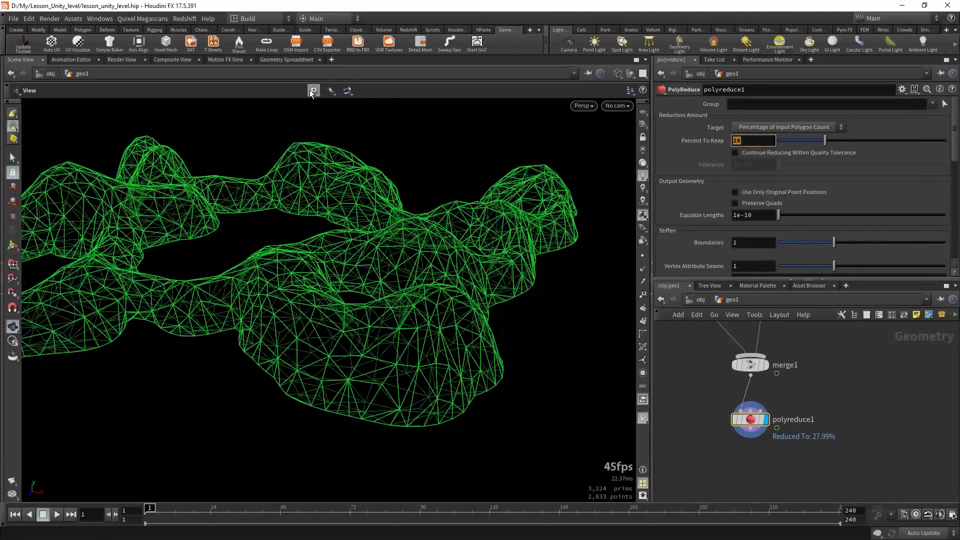
pyautogui.write('30')
pyautogui.press('Return')
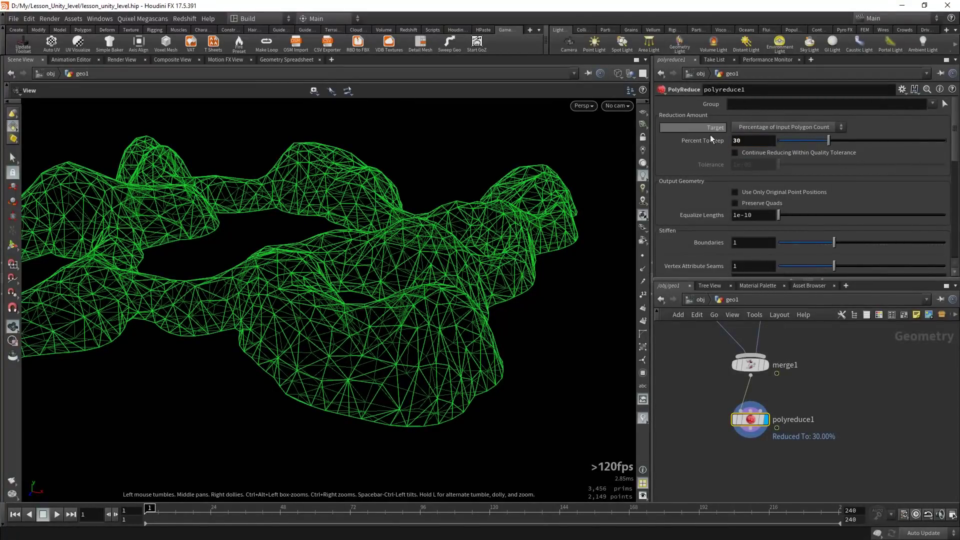
pyautogui.moveTo(493, 216)
pyautogui.mouseDown()
pyautogui.moveTo(443, 280)
pyautogui.moveTo(493, 230)
pyautogui.moveTo(517, 228)
pyautogui.moveTo(510, 253)
pyautogui.moveTo(448, 311)
pyautogui.mouseUp()
pyautogui.scroll(5, 388, 280)
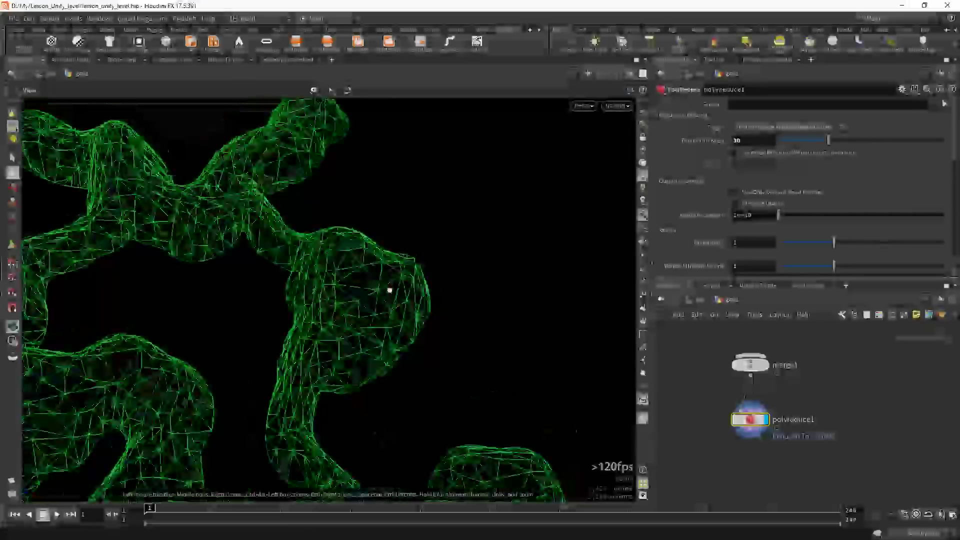
pyautogui.moveTo(388, 281); pyautogui.dragTo(452, 237)
pyautogui.moveTo(452, 237)
pyautogui.mouseDown(button='right')
pyautogui.moveTo(400, 281)
pyautogui.moveTo(422, 225)
pyautogui.moveTo(476, 160)
pyautogui.moveTo(370, 345)
pyautogui.mouseUp(button='right')
pyautogui.scroll(-2, 854, 396)
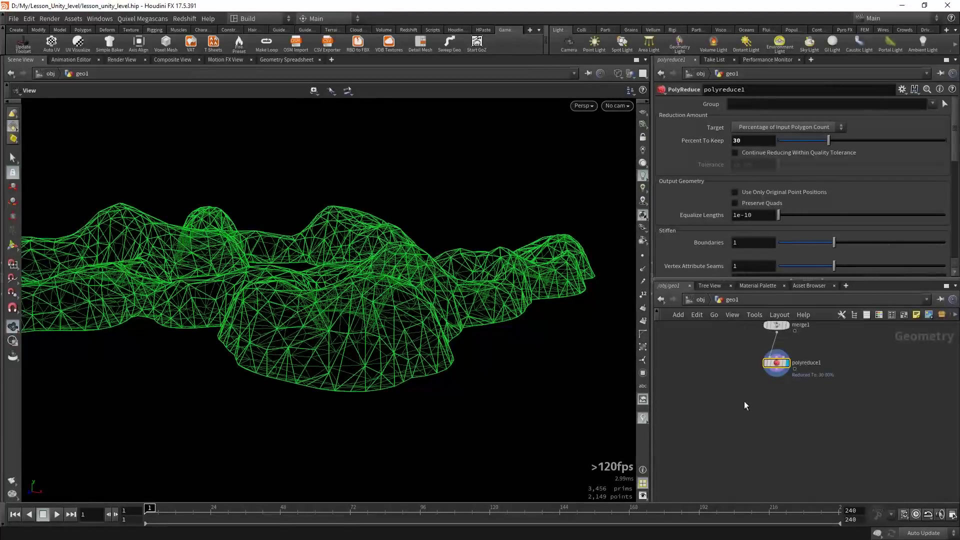
pyautogui.scroll(4, 800, 357)
pyautogui.press('Tab')
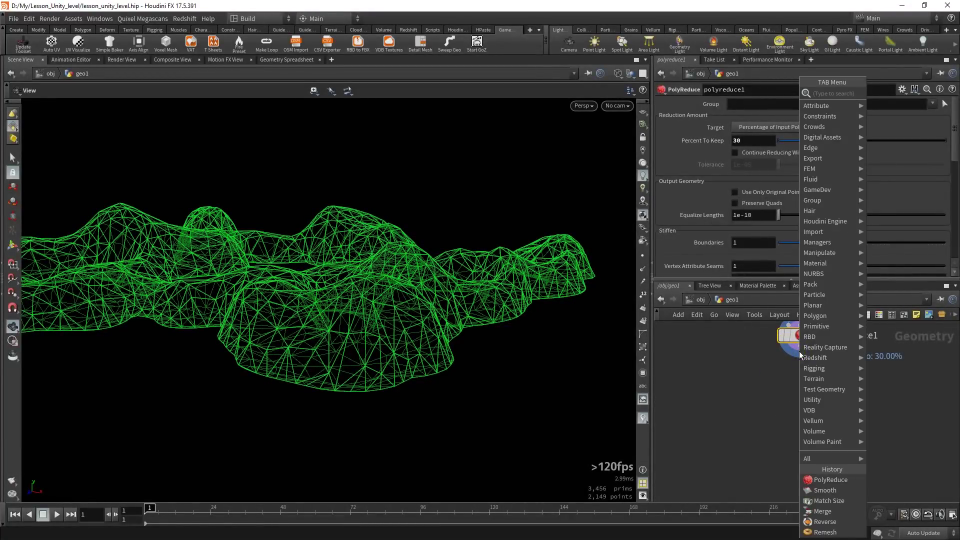
# Step: Add a normal1 node under polyreduce1 with Cusp Angle 70 and inspect the shading
pyautogui.write('null')
pyautogui.press('Return')
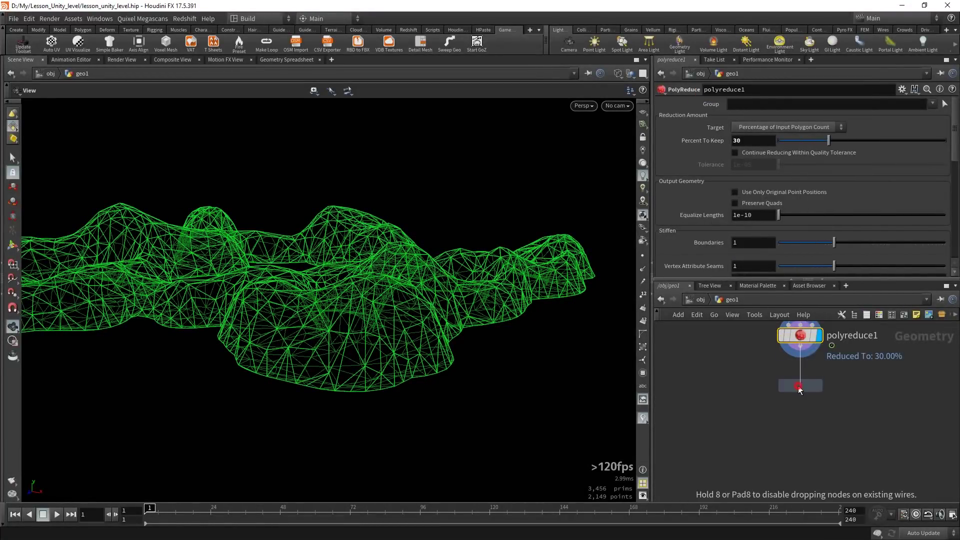
pyautogui.click(798, 389)
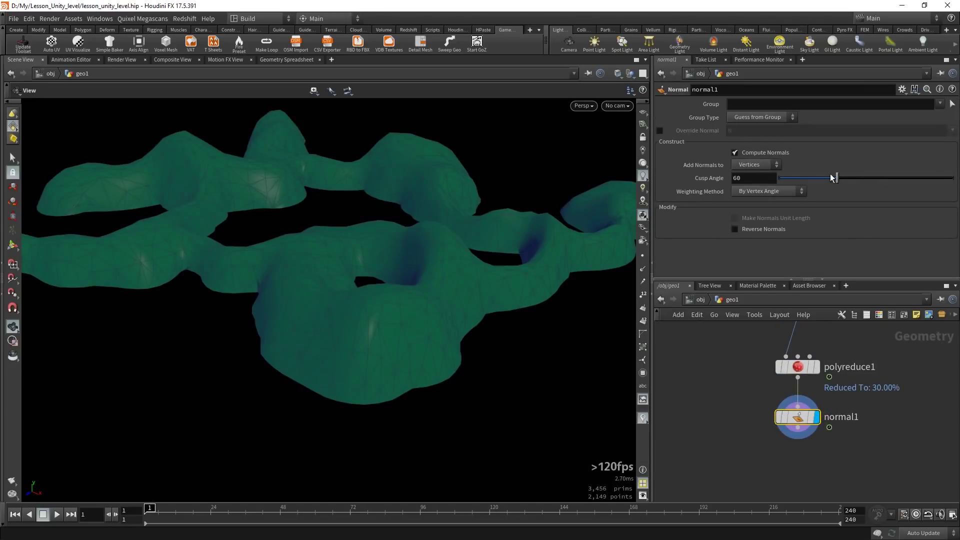
pyautogui.moveTo(833, 177); pyautogui.dragTo(845, 182)
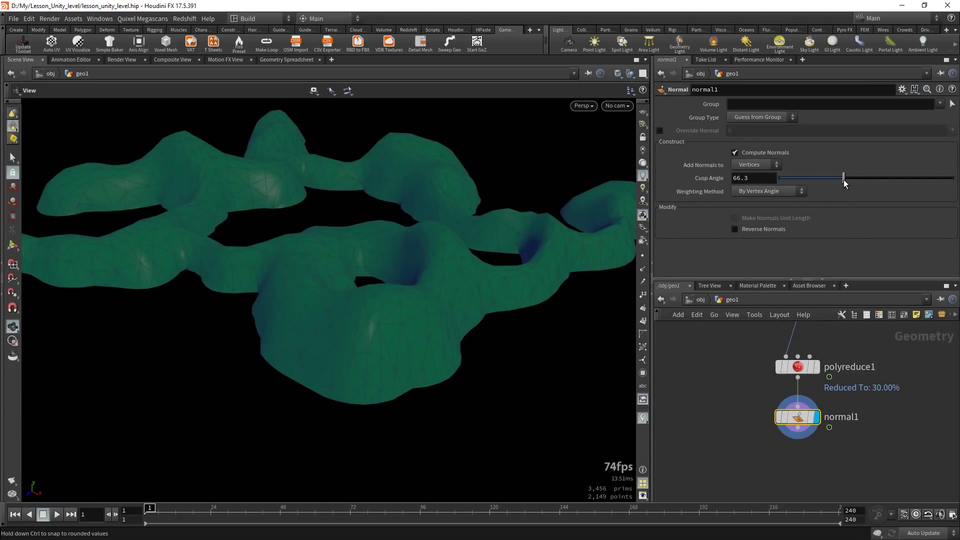
pyautogui.moveTo(844, 183); pyautogui.dragTo(849, 178)
pyautogui.doubleClick(753, 176)
pyautogui.write('70')
pyautogui.press('Return')
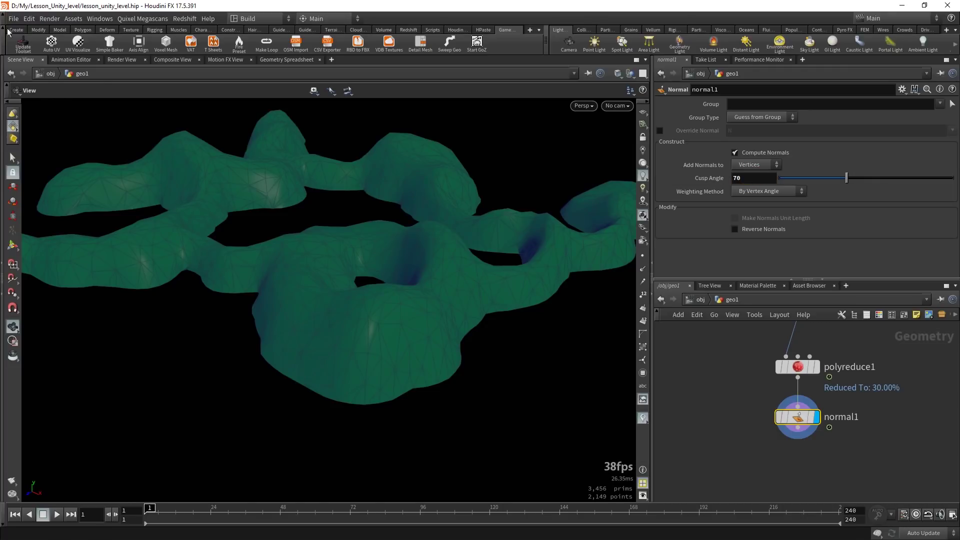
pyautogui.moveTo(221, 203)
pyautogui.mouseDown()
pyautogui.moveTo(411, 145)
pyautogui.moveTo(421, 343)
pyautogui.moveTo(296, 353)
pyautogui.mouseUp()
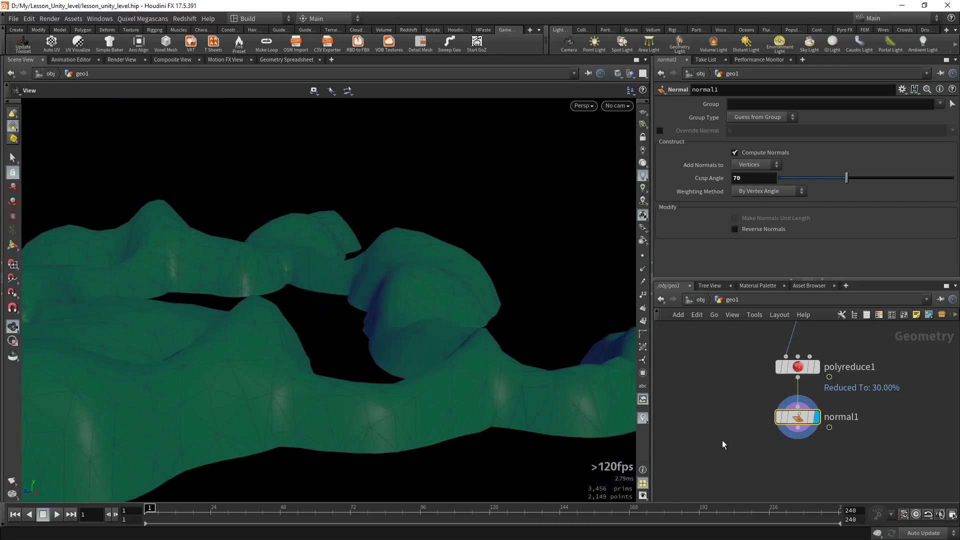
pyautogui.scroll(-3, 723, 445)
pyautogui.moveTo(723, 375); pyautogui.dragTo(723, 451, button='middle')
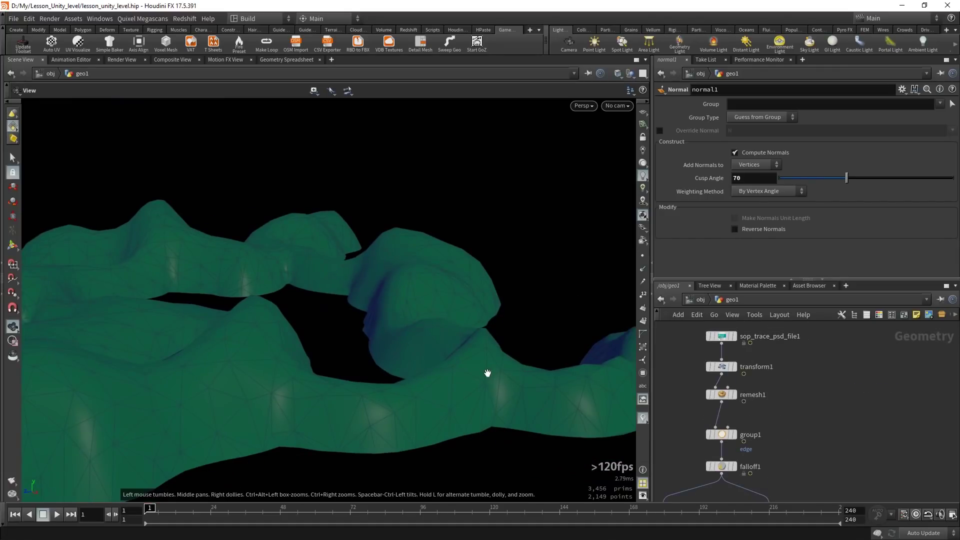
pyautogui.moveTo(488, 373); pyautogui.dragTo(414, 300)
# Step: Select the sop_trace_psd_file1 node at the top of the chain and nudge it up
pyautogui.press('w')
pyautogui.press('w')
pyautogui.moveTo(788, 359); pyautogui.dragTo(848, 422, button='middle')
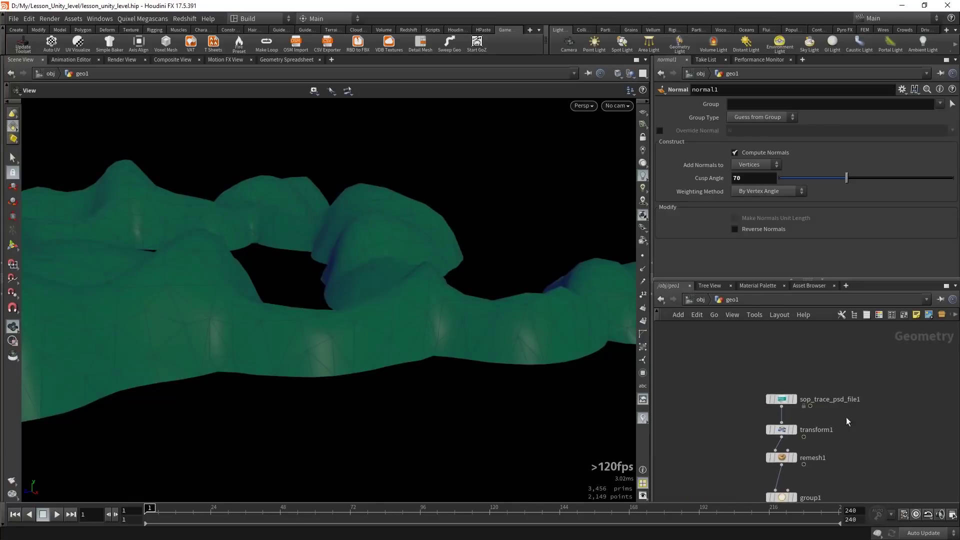
pyautogui.click(782, 400)
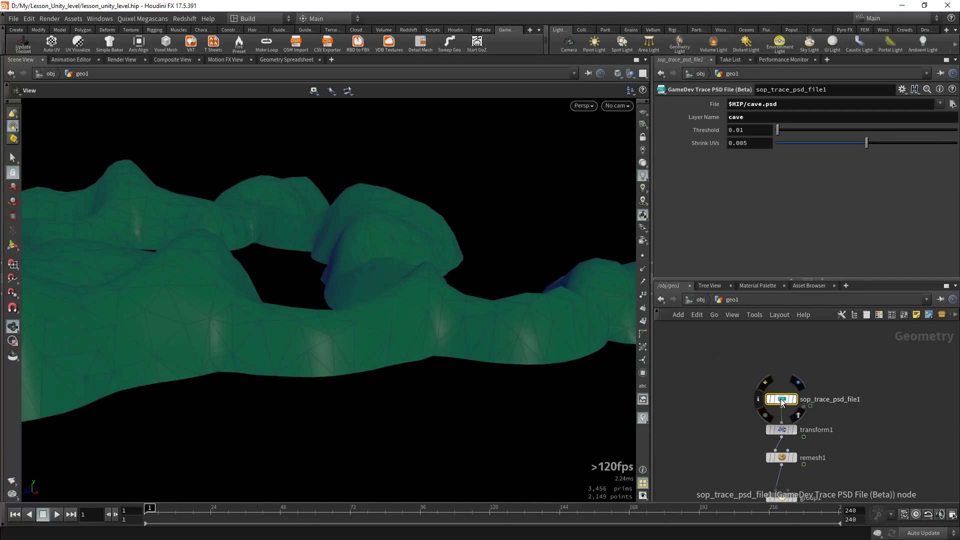
pyautogui.moveTo(781, 398); pyautogui.dragTo(782, 382)
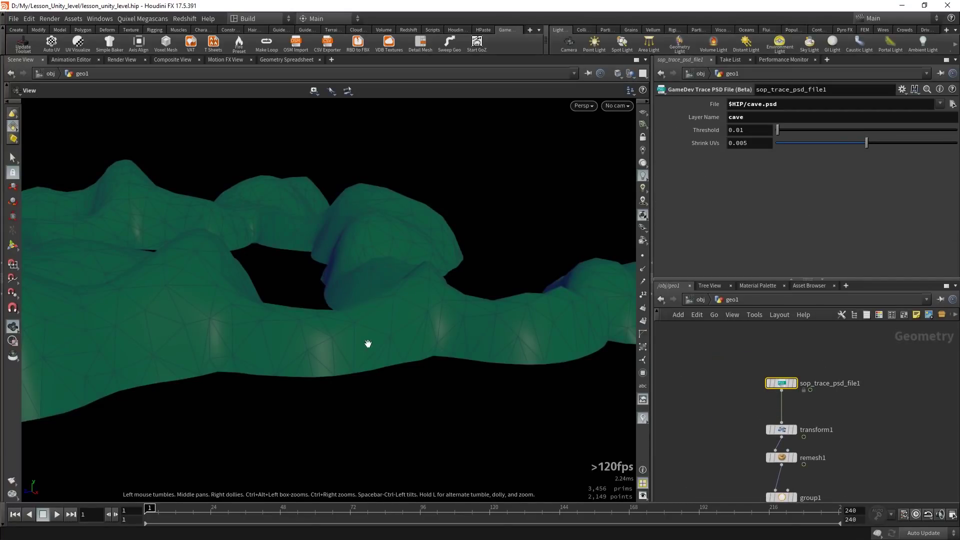
pyautogui.moveTo(350, 235); pyautogui.dragTo(350, 282)
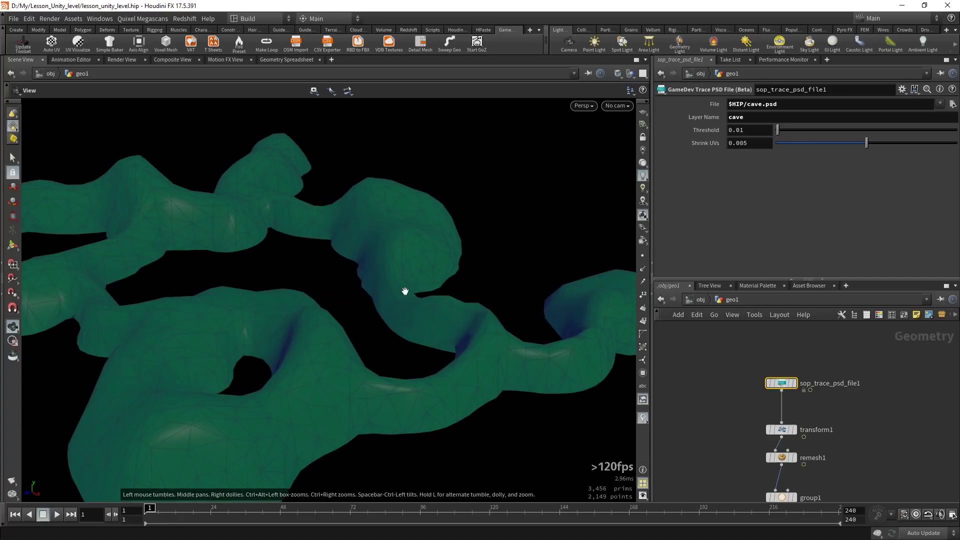
# Step: Insert attribdelete1 after the trace node, deleting the Cd and uv point attributes
pyautogui.press('Tab')
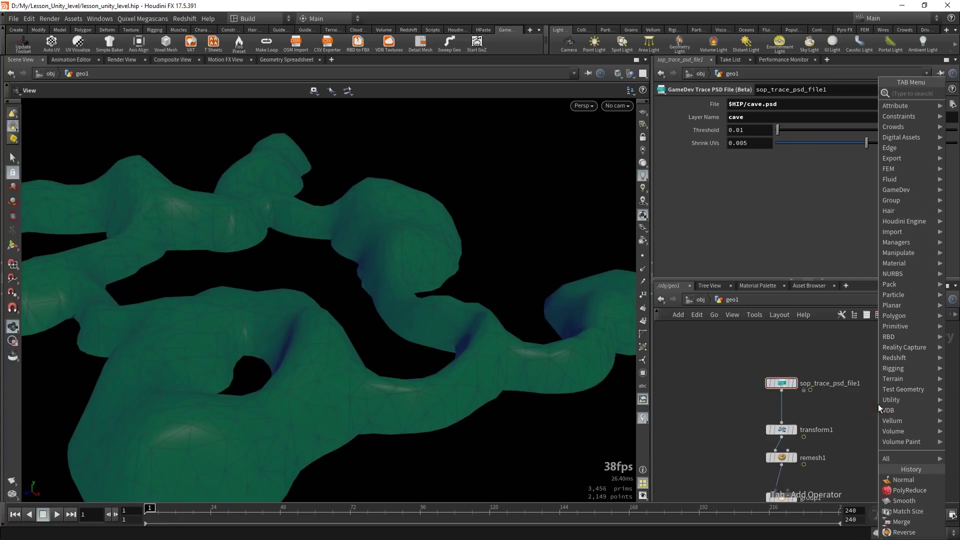
pyautogui.write('dele')
pyautogui.press('Down')
pyautogui.press('Return')
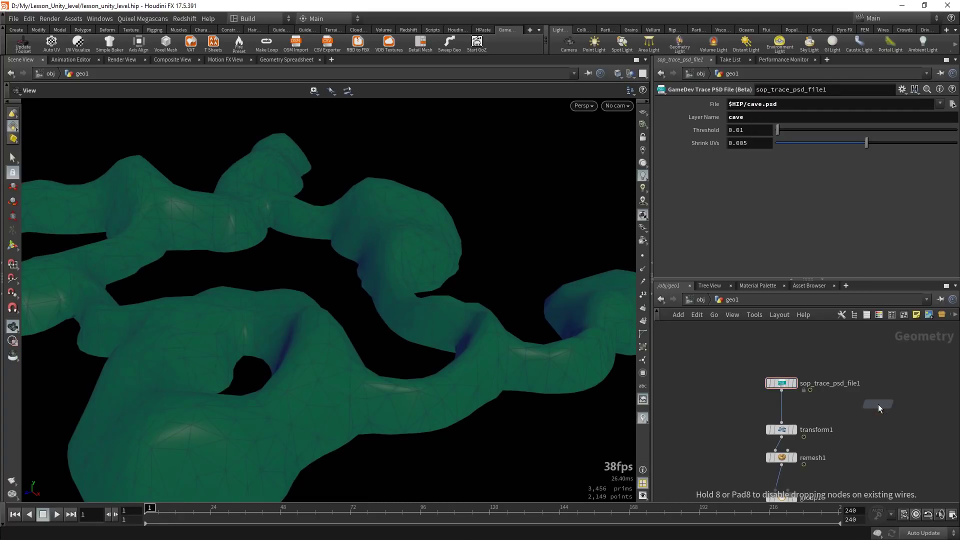
pyautogui.click(786, 414)
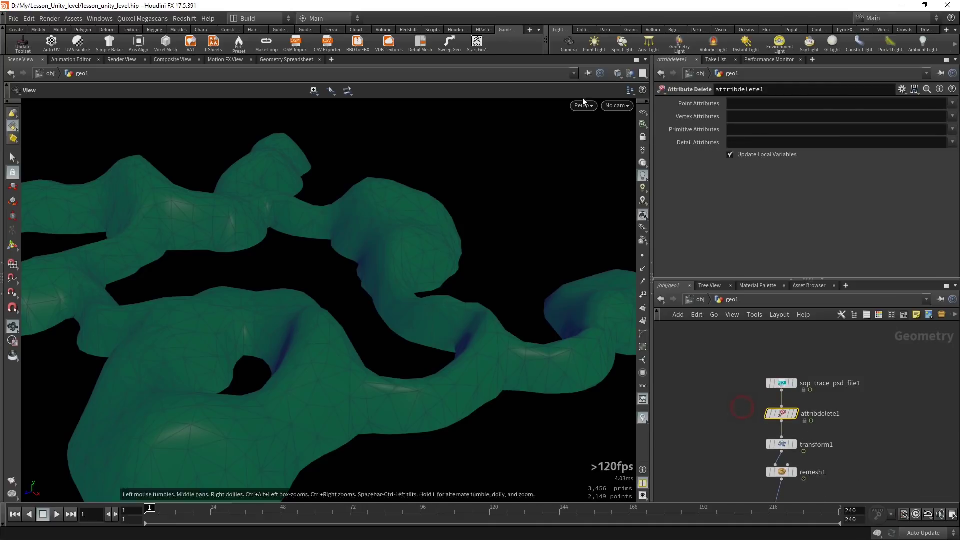
pyautogui.click(952, 104)
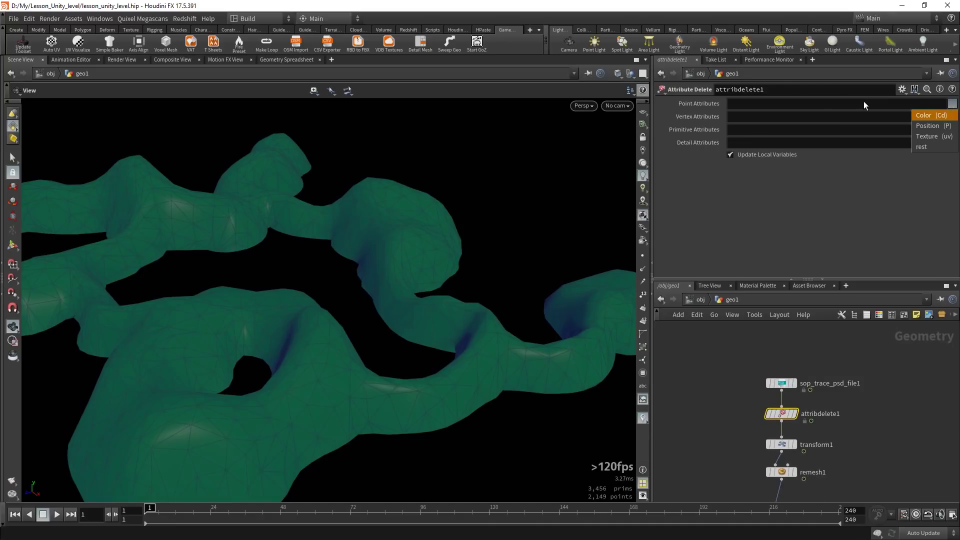
pyautogui.click(923, 115)
pyautogui.click(952, 104)
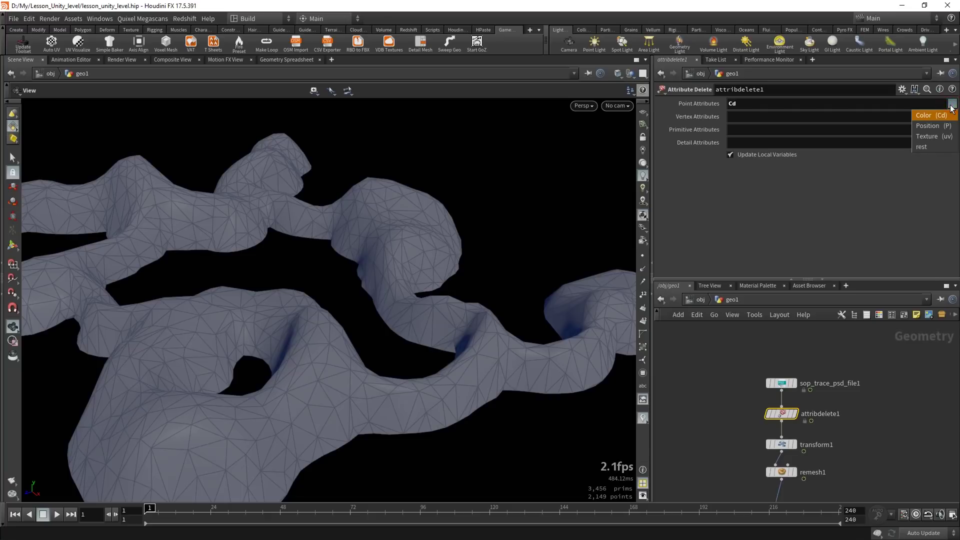
pyautogui.press('Escape')
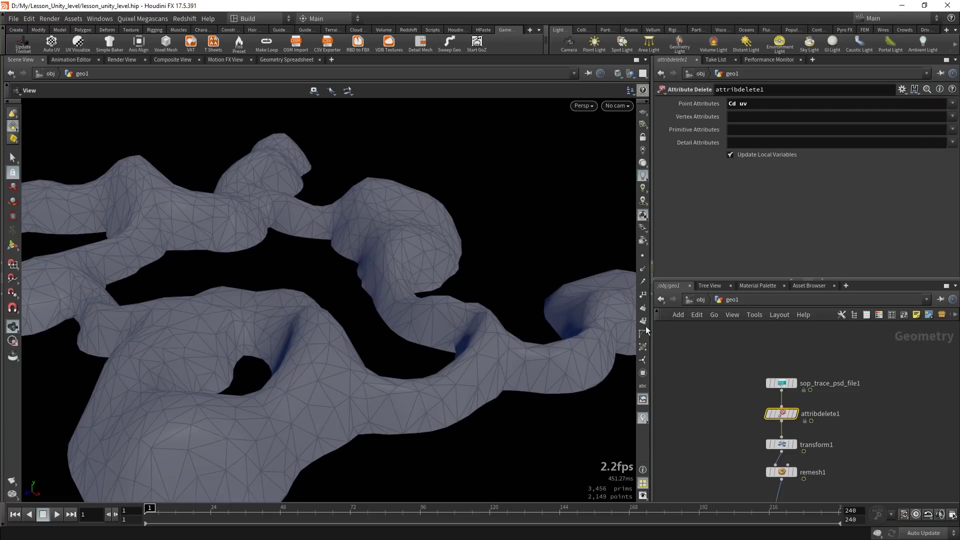
pyautogui.press('Up')
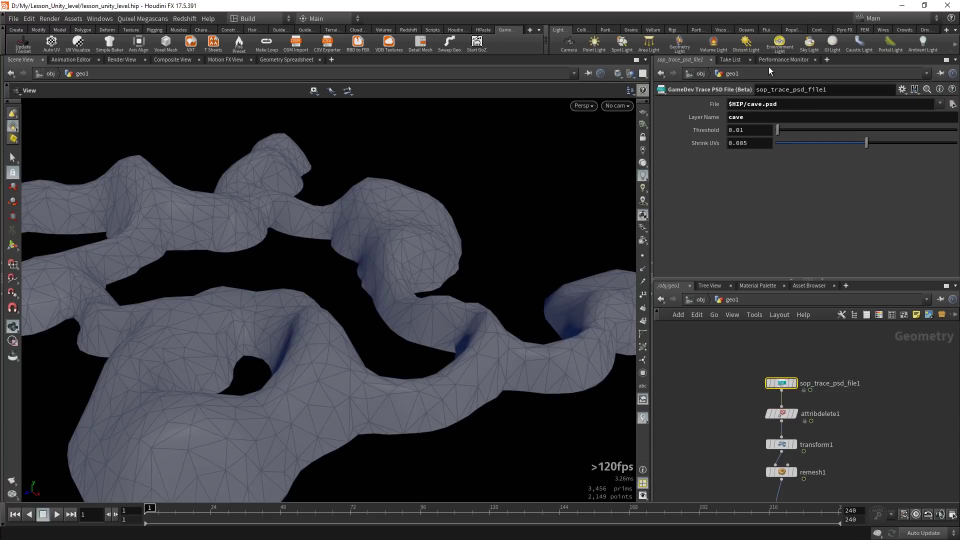
# Step: Go up to the object level and delete the stray geo2 object
pyautogui.moveTo(435, 255); pyautogui.dragTo(470, 306)
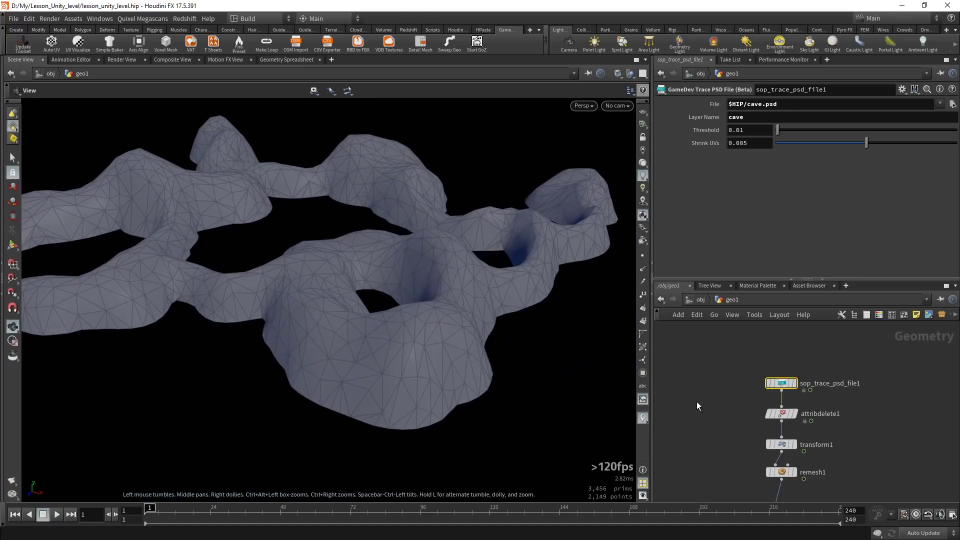
pyautogui.scroll(-3, 700, 415)
pyautogui.scroll(3, 741, 451)
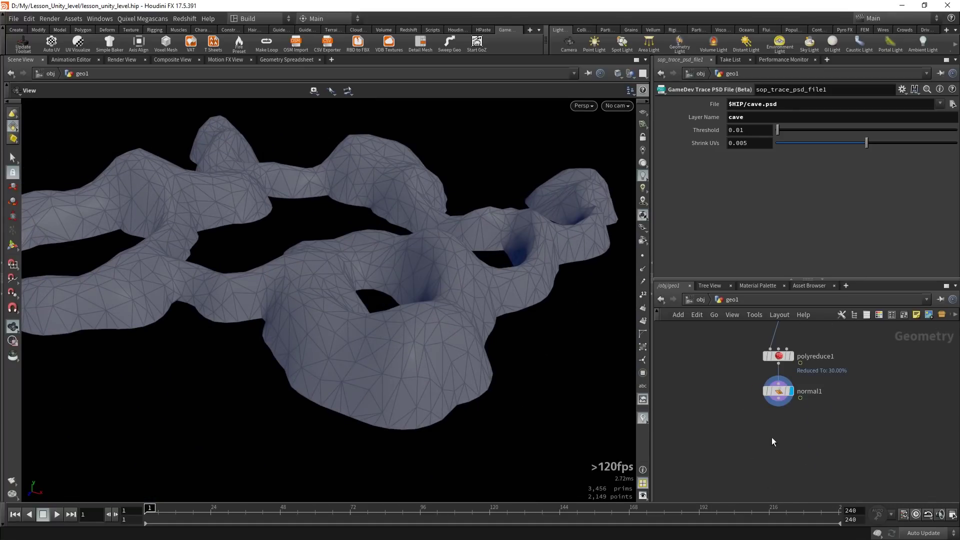
pyautogui.moveTo(712, 373); pyautogui.dragTo(788, 410, button='middle')
pyautogui.scroll(-2, 771, 418)
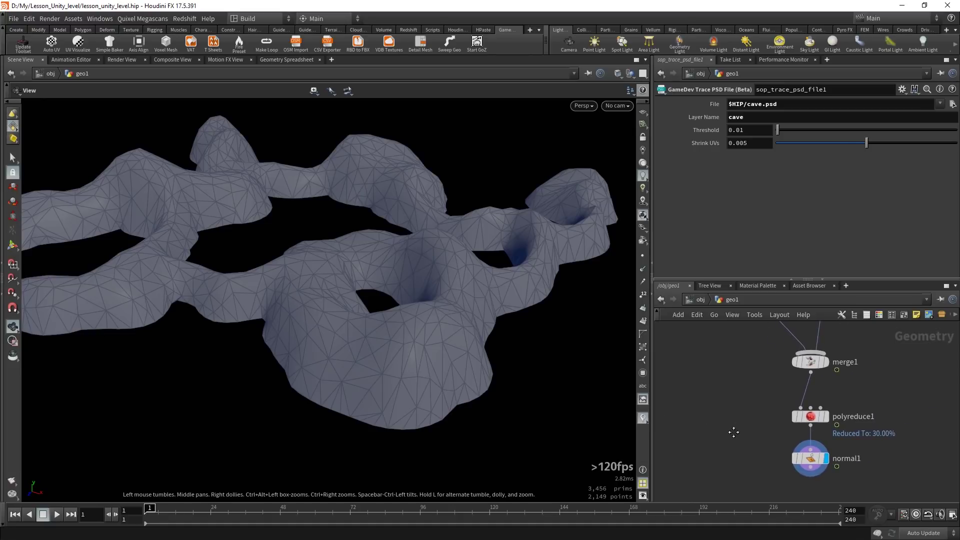
pyautogui.scroll(-2, 734, 431)
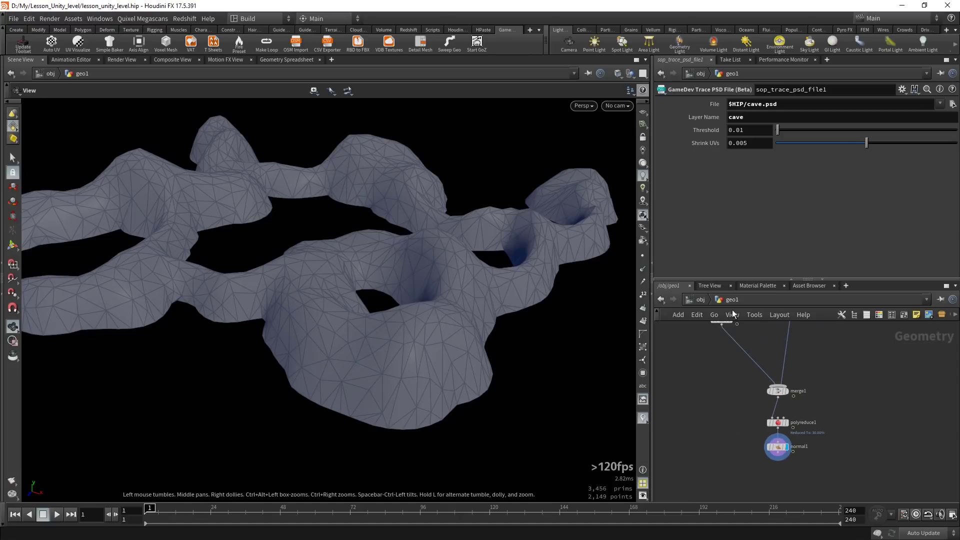
pyautogui.click(697, 302)
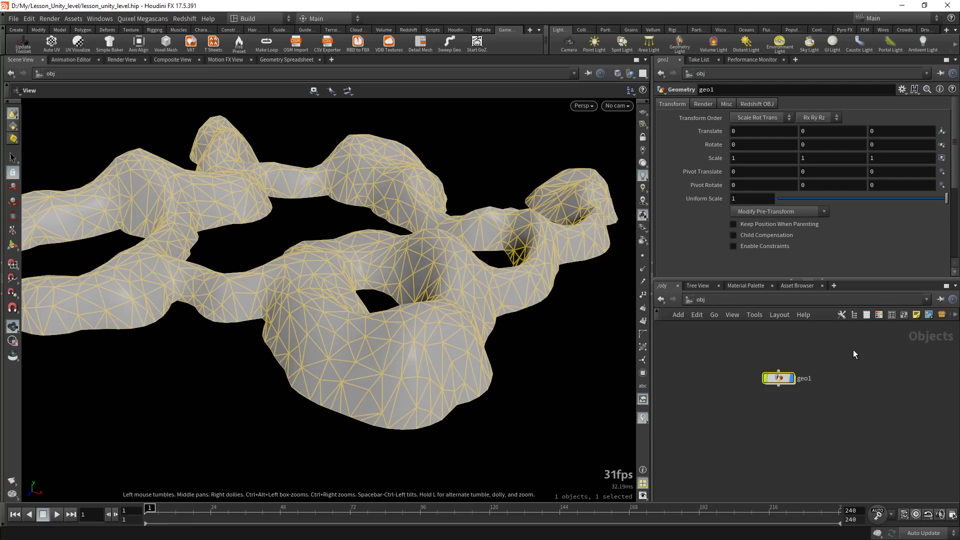
pyautogui.click(778, 384)
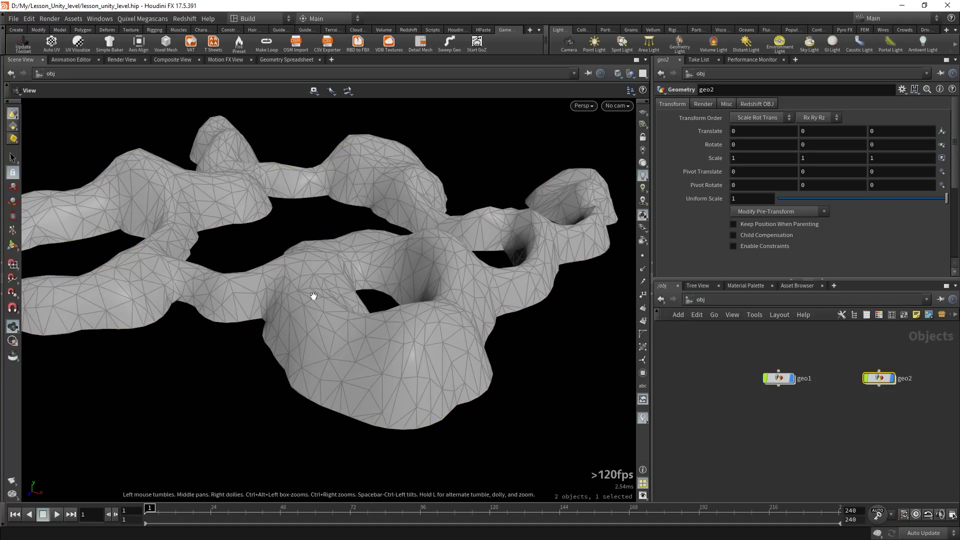
pyautogui.press('Delete')
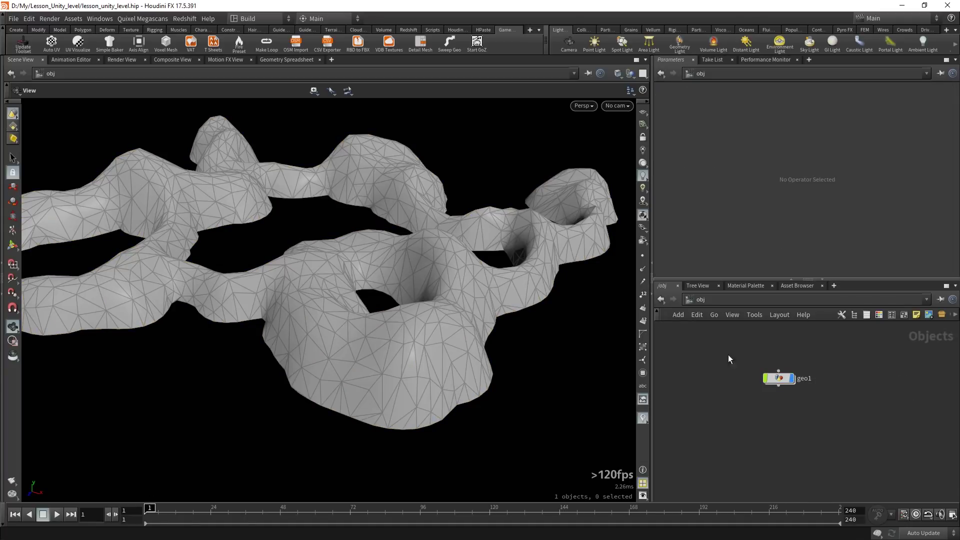
# Step: Rename geo1 to cave_geo and select it
pyautogui.scroll(4, 813, 374)
pyautogui.doubleClick(808, 388)
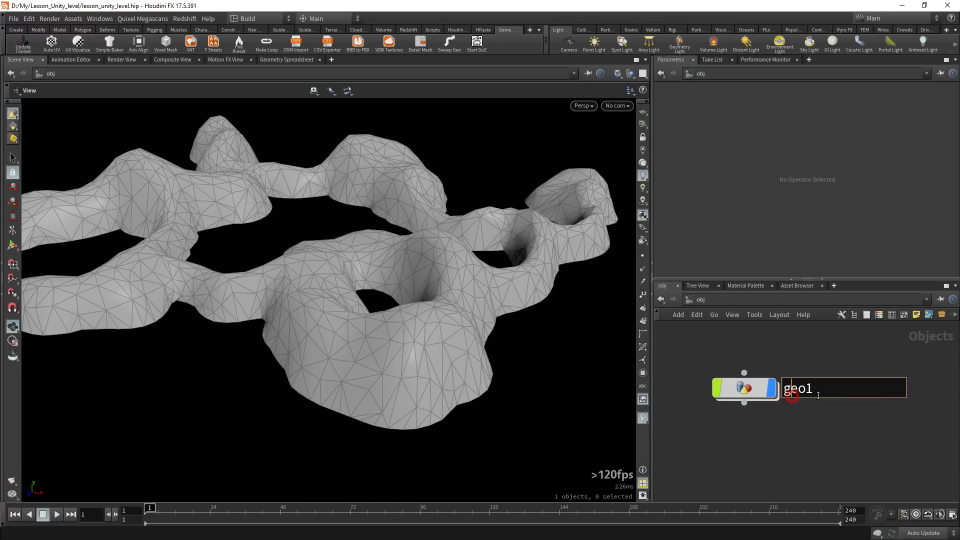
pyautogui.write('C')
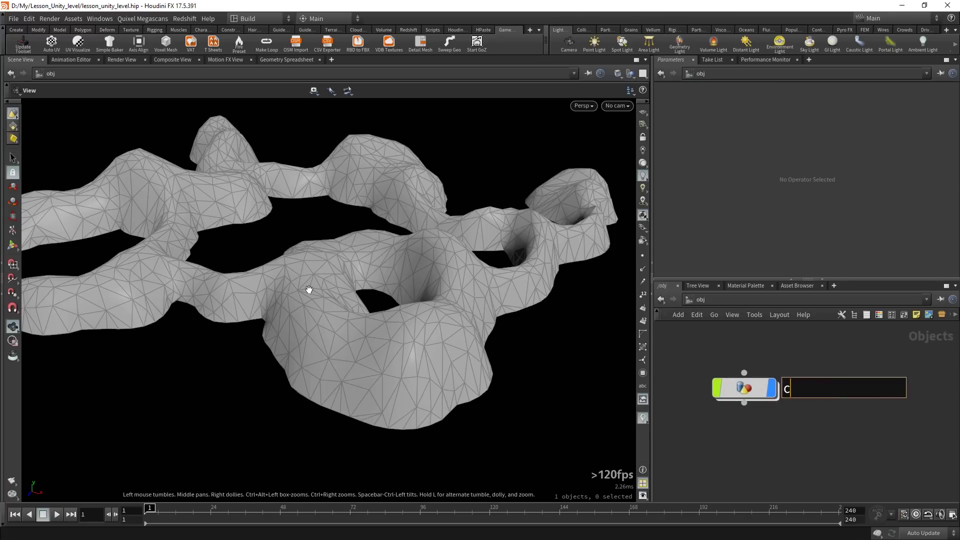
pyautogui.press('Return')
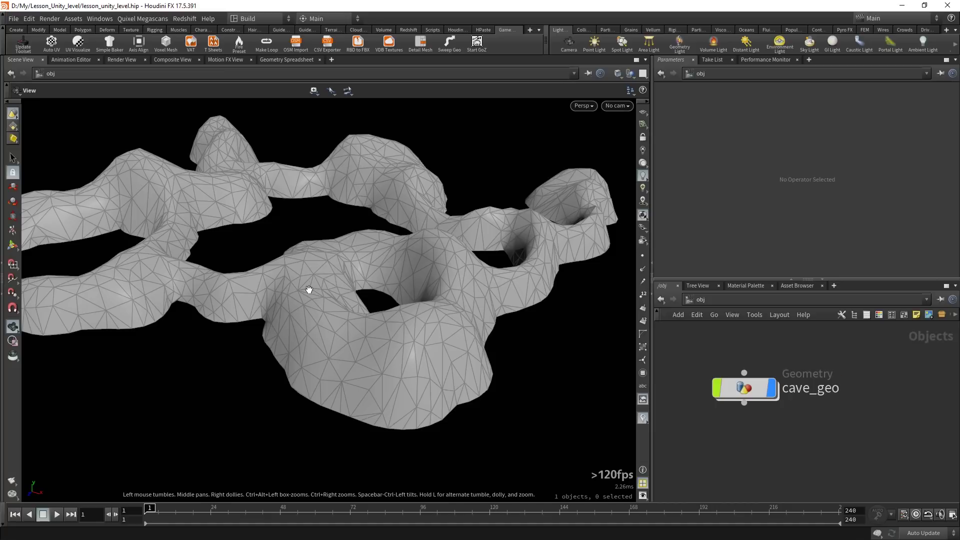
pyautogui.click(736, 389)
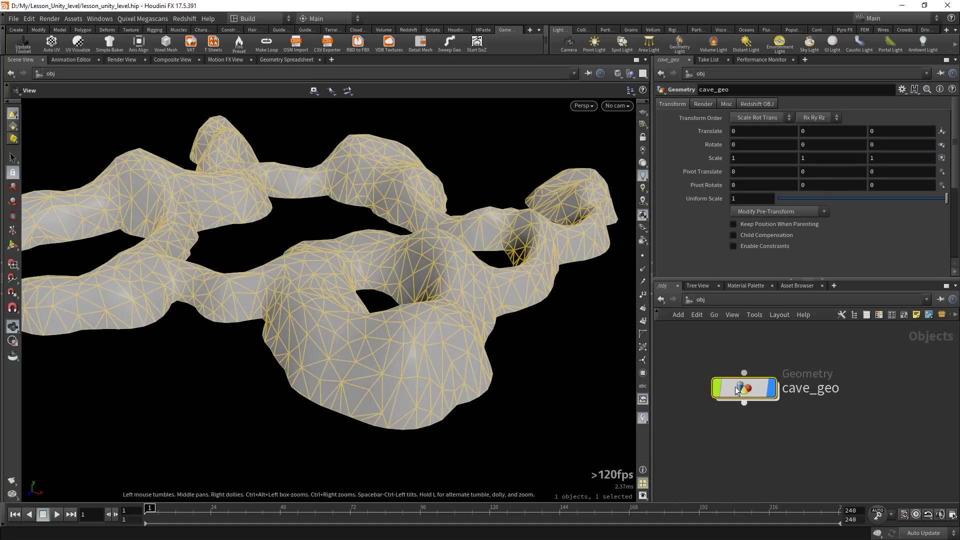
pyautogui.moveTo(676, 345); pyautogui.dragTo(843, 417)
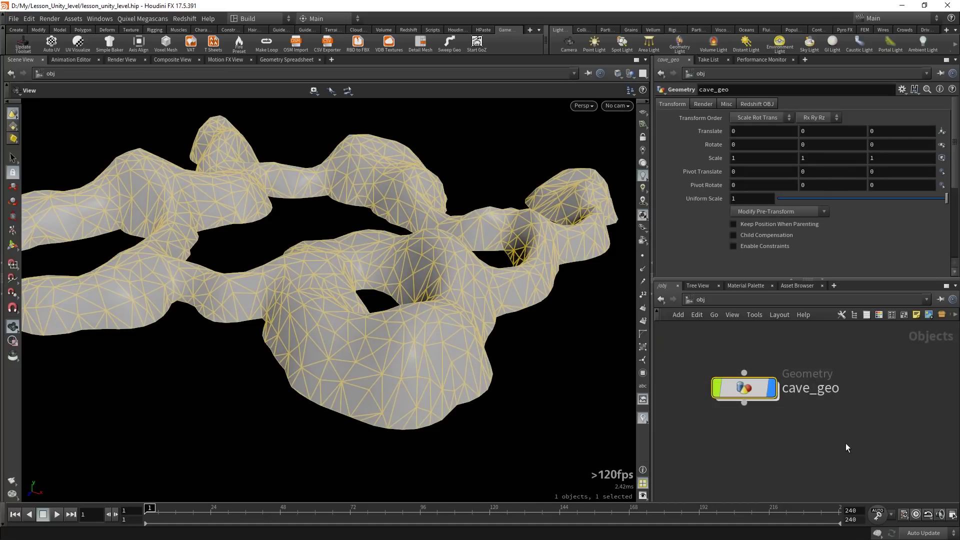
# Step: Collapse cave_geo into subnet1, check its contents, and start renaming it 'cave'
pyautogui.click(942, 318)
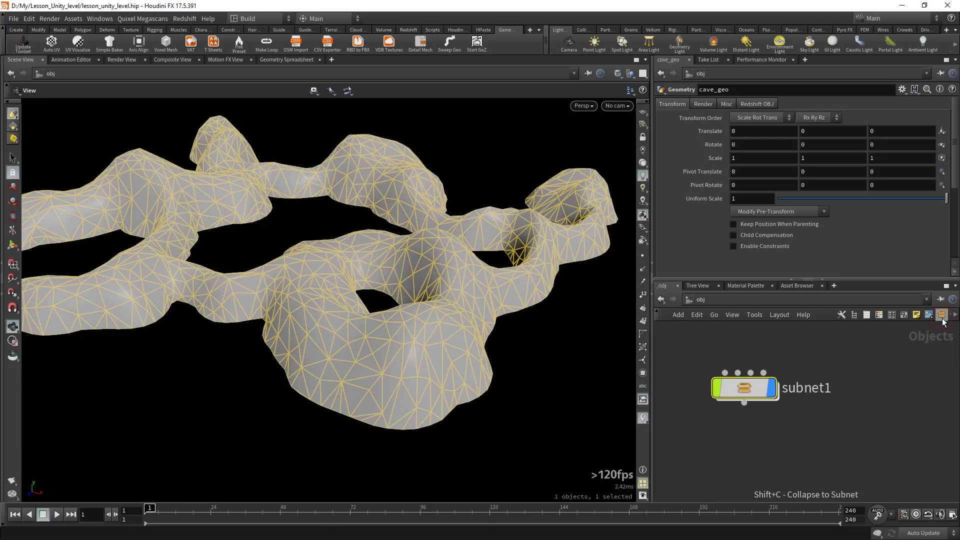
pyautogui.moveTo(749, 388); pyautogui.dragTo(777, 391)
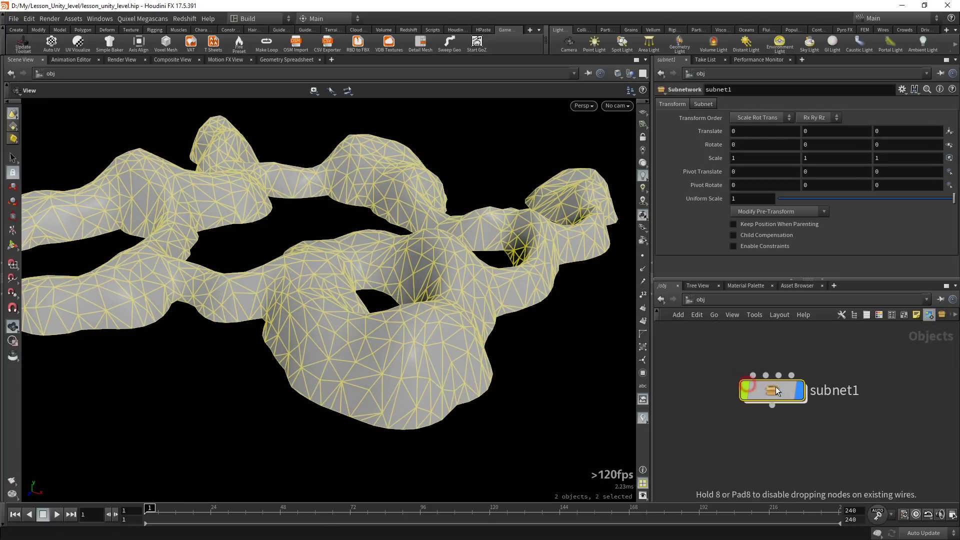
pyautogui.doubleClick(776, 391)
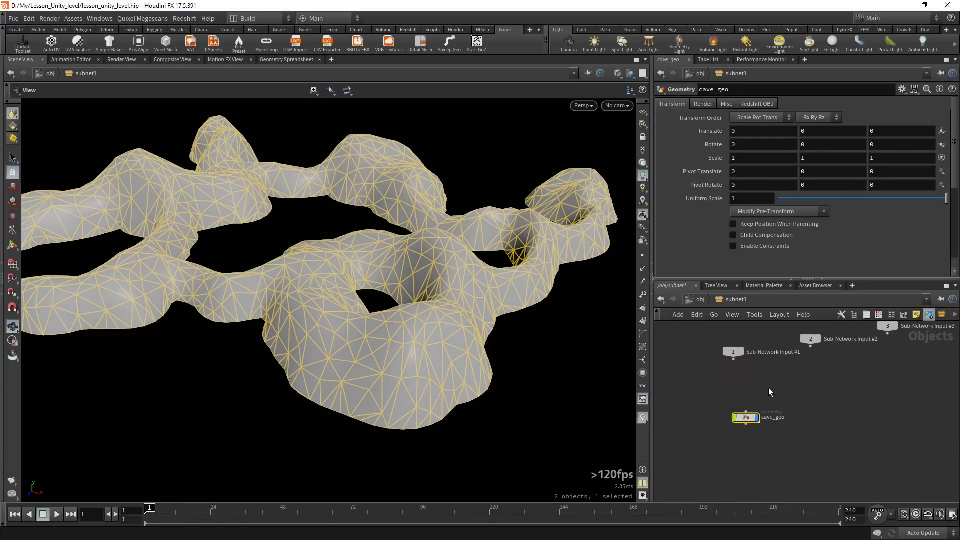
pyautogui.click(706, 303)
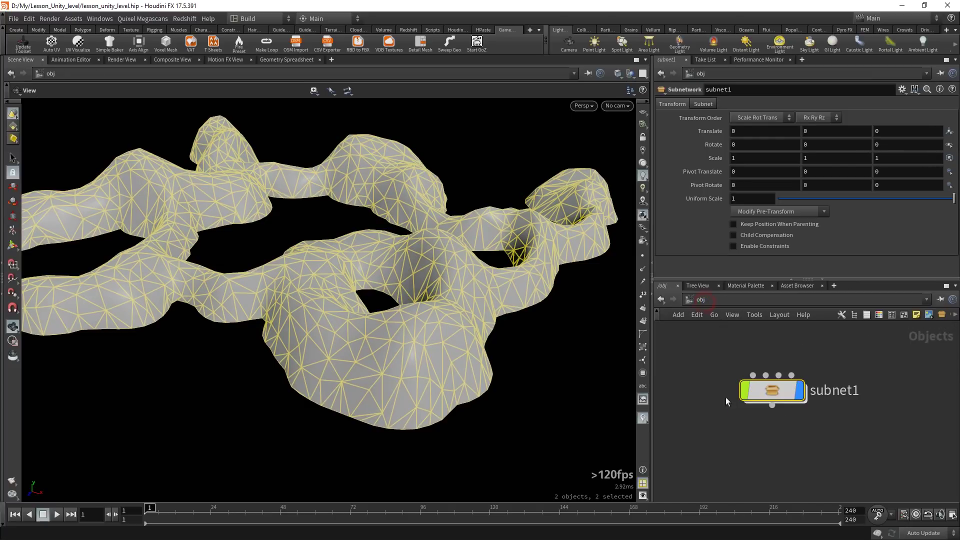
pyautogui.doubleClick(768, 392)
pyautogui.doubleClick(747, 418)
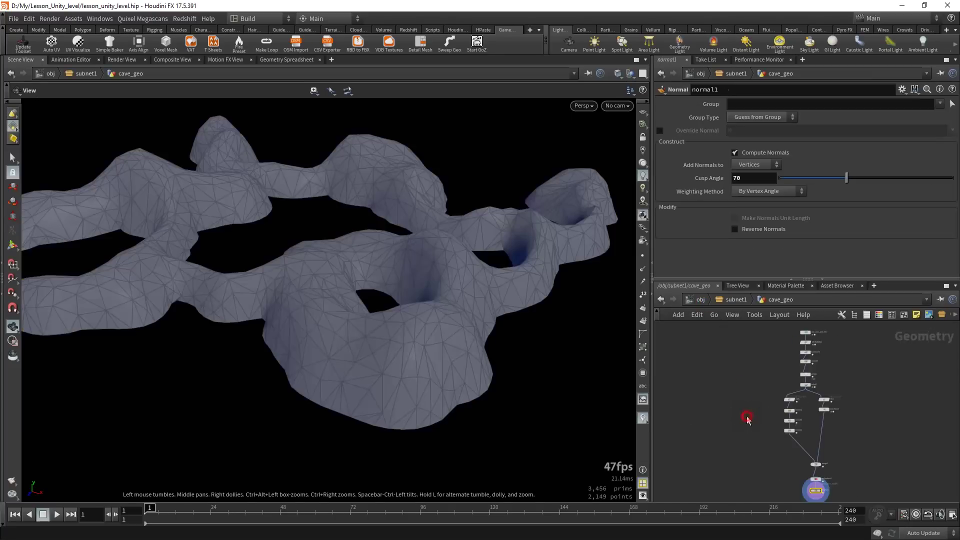
pyautogui.click(696, 301)
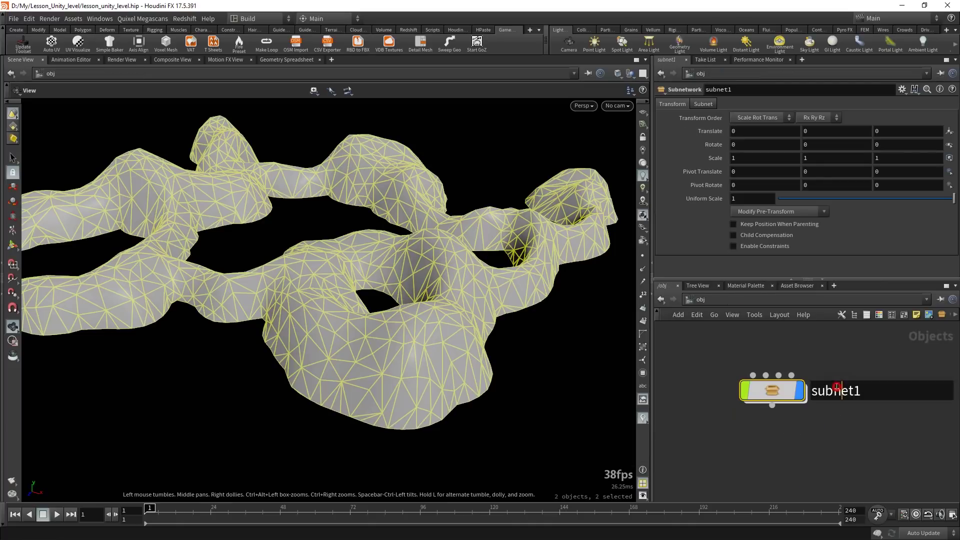
pyautogui.write('cave')
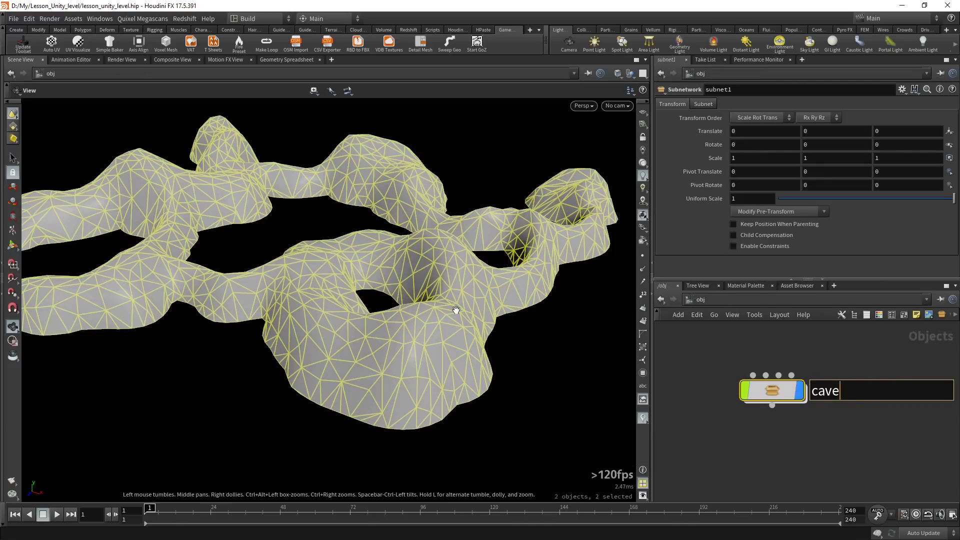
pyautogui.write('_maker')
# Step: Turn the cave_maker subnetwork into a digital asset named cave_maker, saved to $HIP/hda/cave_maker.hda
pyautogui.press('Return')
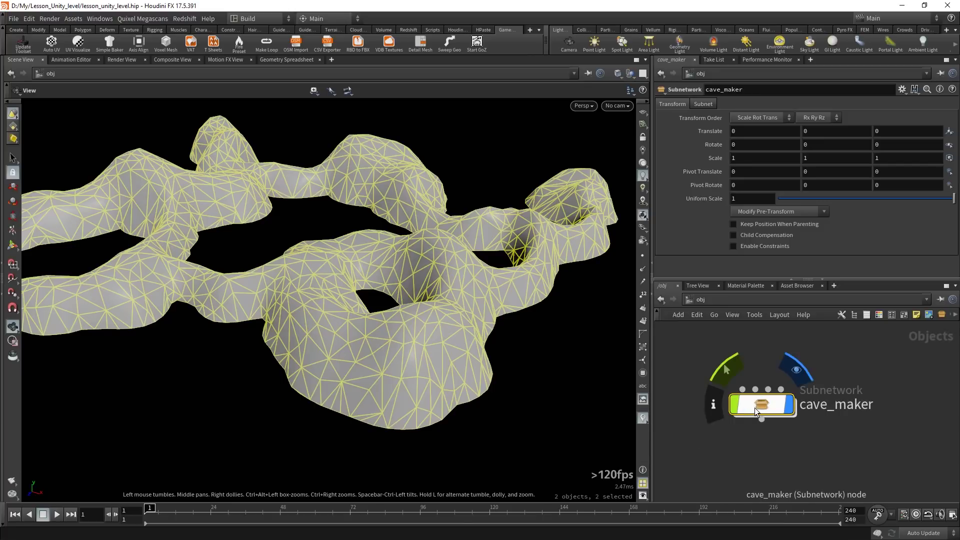
pyautogui.rightClick(755, 407)
pyautogui.click(795, 506)
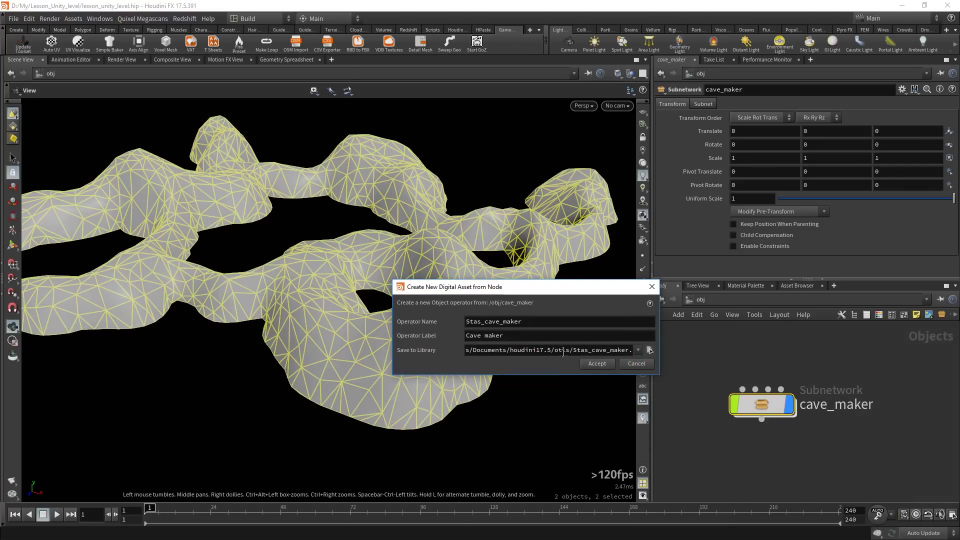
pyautogui.moveTo(569, 349); pyautogui.dragTo(633, 349)
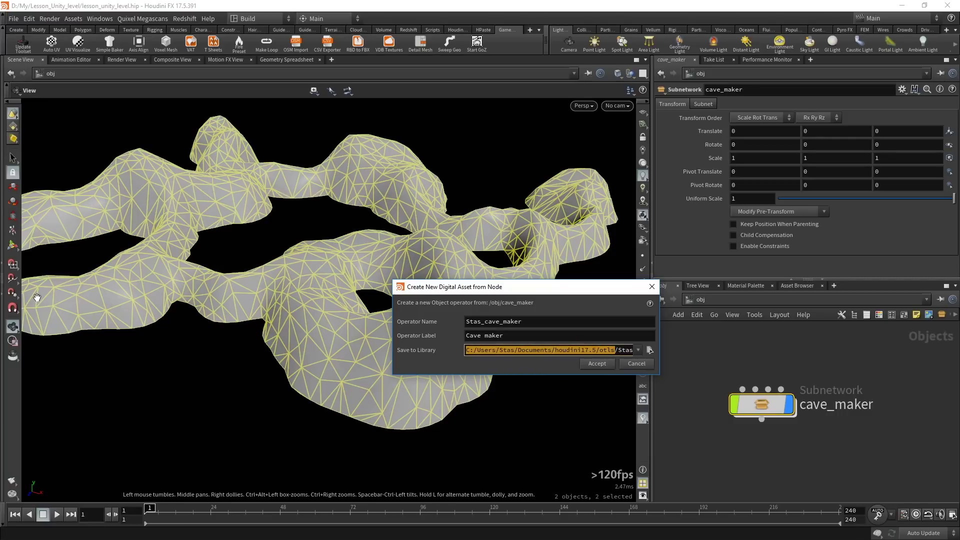
pyautogui.write('$HI')
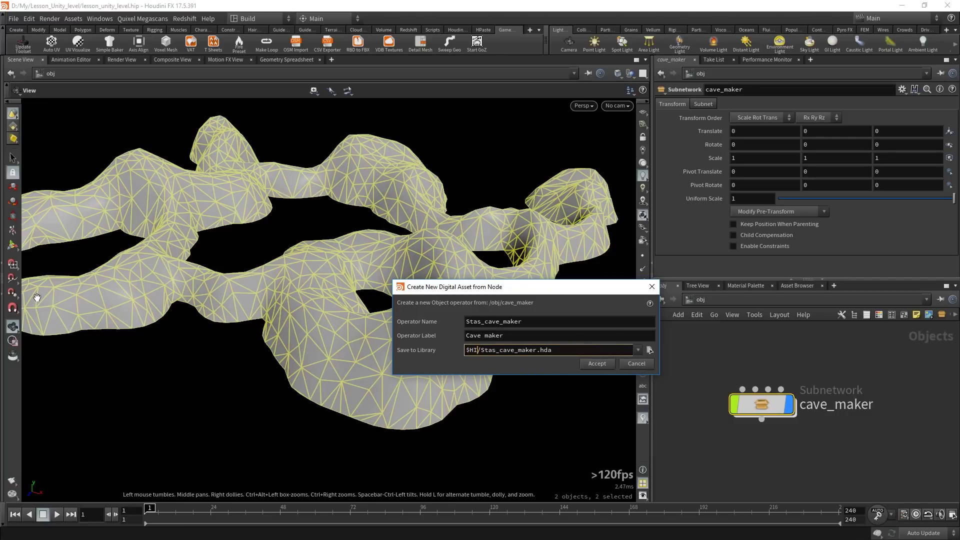
pyautogui.write('P/h')
pyautogui.write('da/')
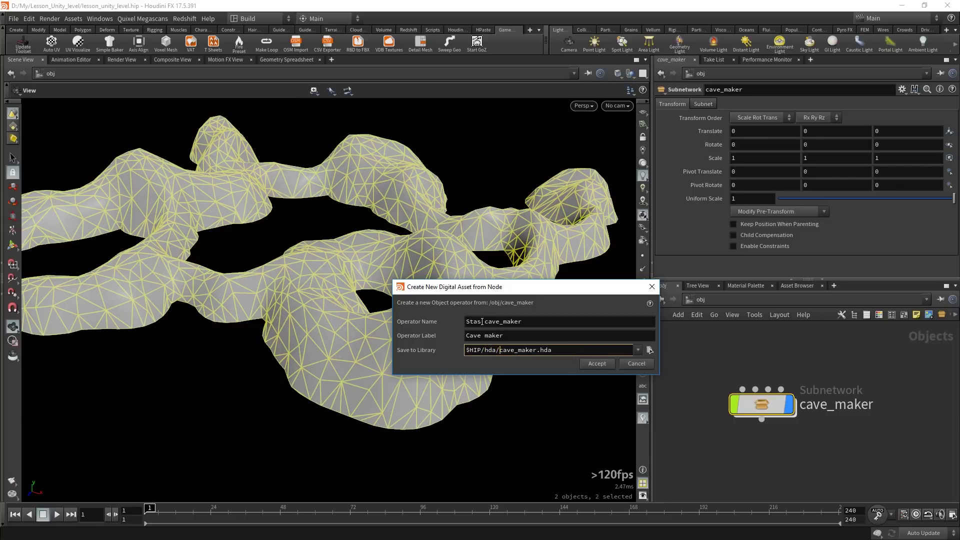
pyautogui.moveTo(483, 321); pyautogui.dragTo(406, 321)
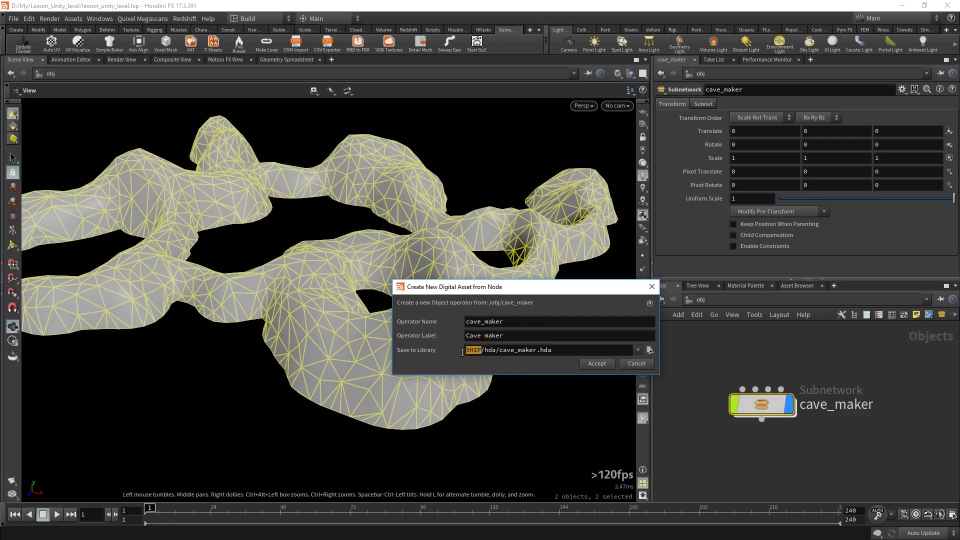
pyautogui.moveTo(485, 350); pyautogui.dragTo(538, 351)
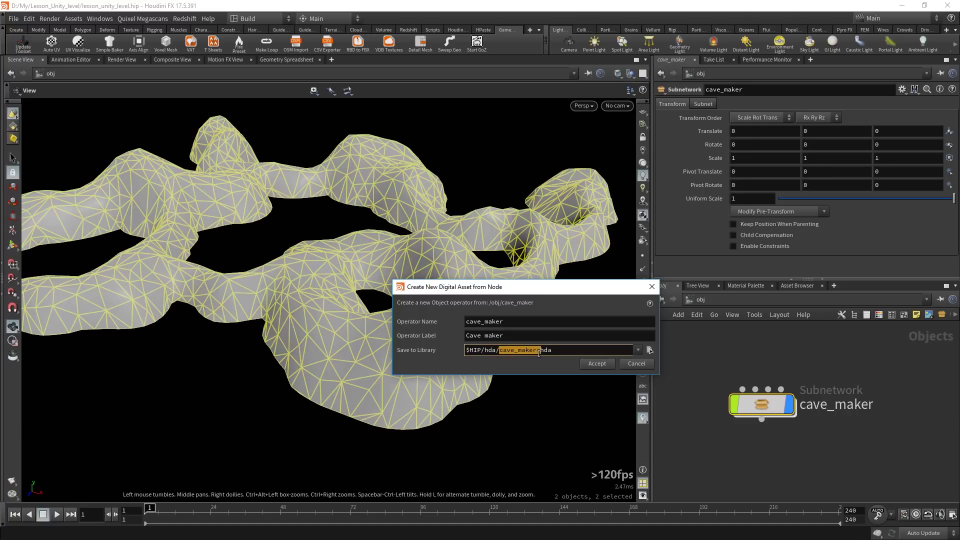
# Step: Create the cave_maker asset and make its default Transform and Subnet folders invisible
pyautogui.click(598, 364)
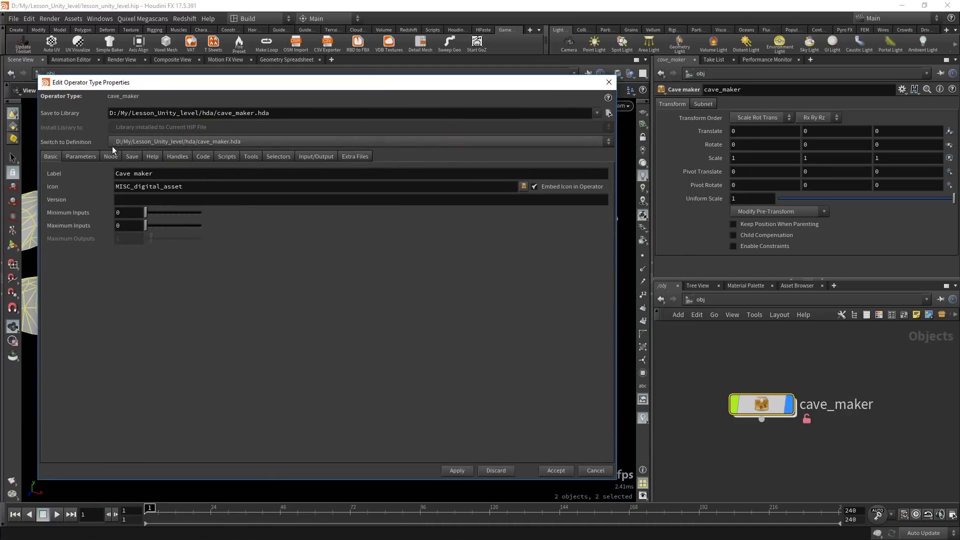
pyautogui.click(84, 156)
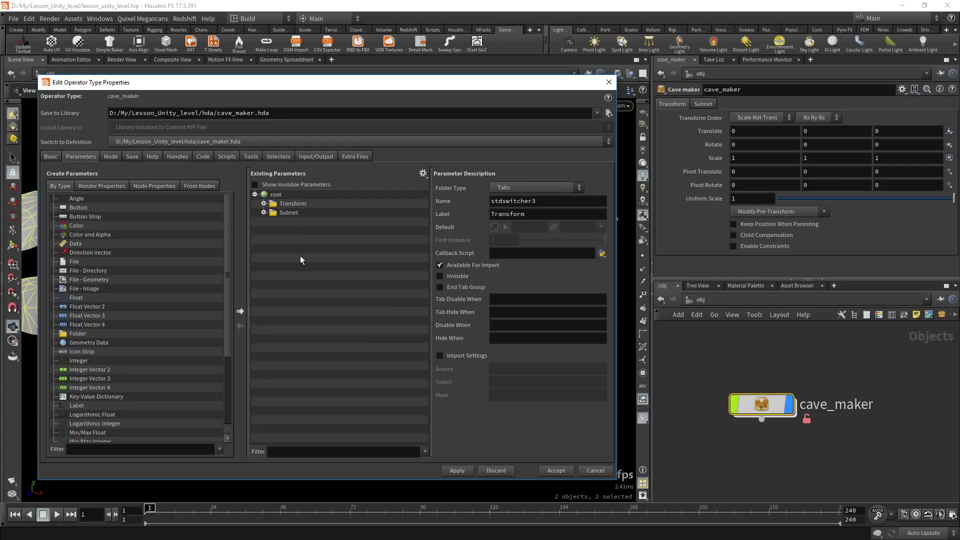
pyautogui.click(272, 204)
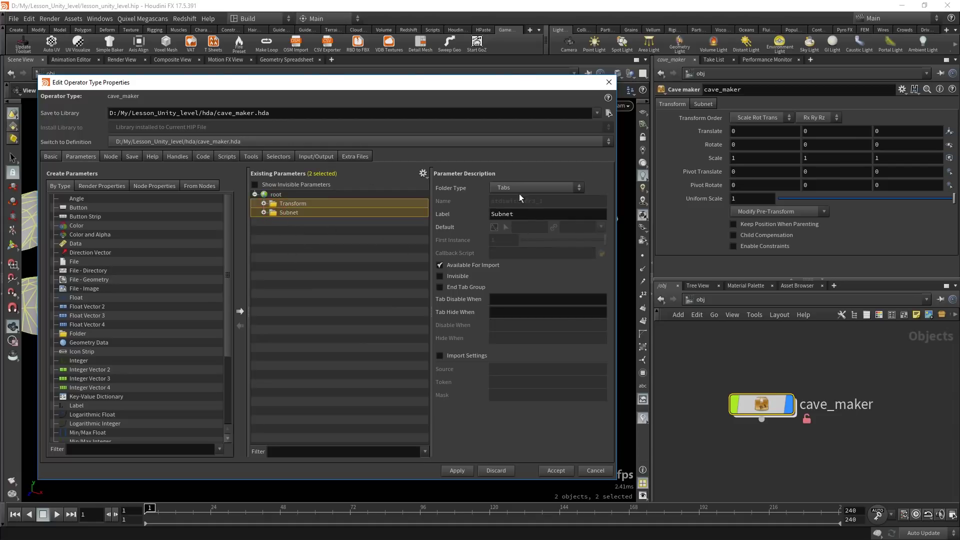
pyautogui.click(440, 276)
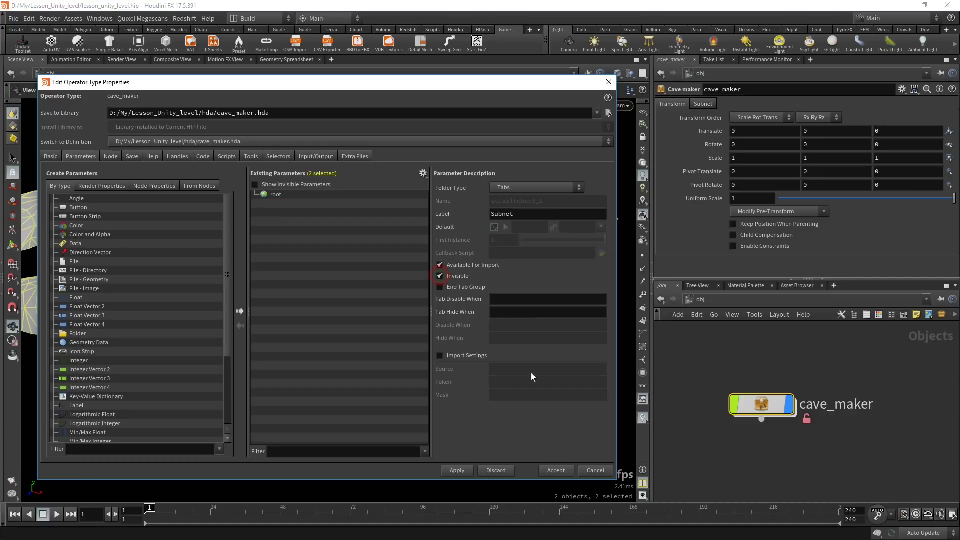
# Step: From inside cave_geo, promote the PSD trace node's File parameter onto the asset
pyautogui.doubleClick(762, 405)
pyautogui.doubleClick(812, 414)
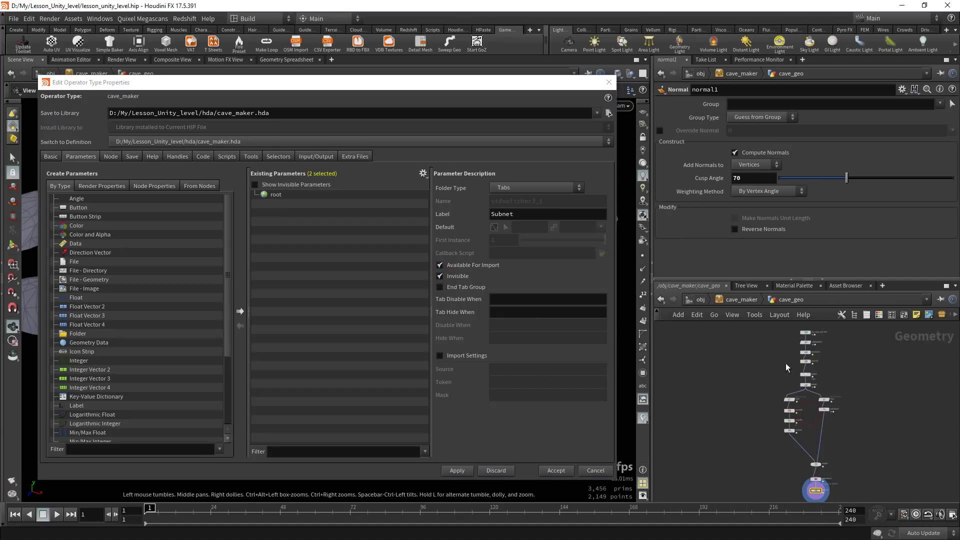
pyautogui.moveTo(731, 361); pyautogui.dragTo(811, 330)
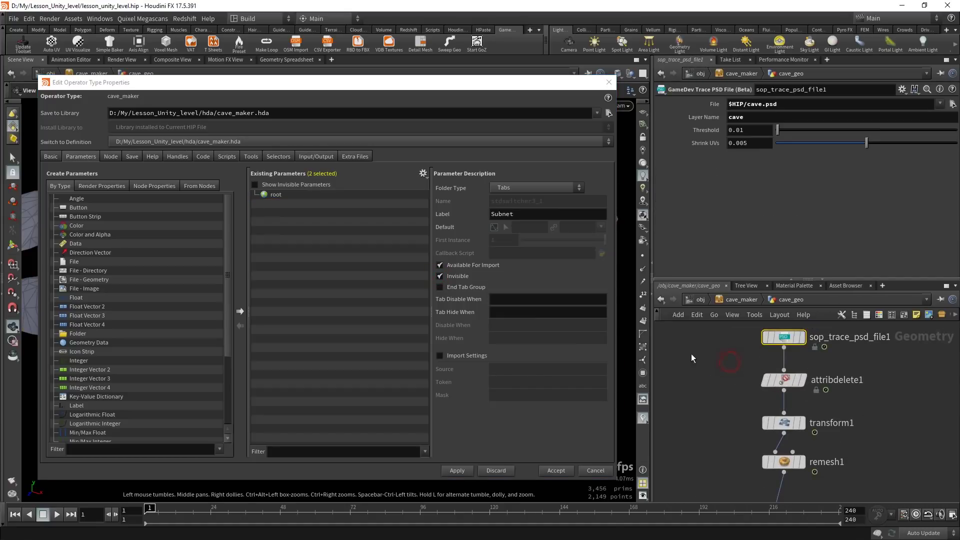
pyautogui.moveTo(714, 104); pyautogui.dragTo(278, 202)
pyautogui.click(784, 423)
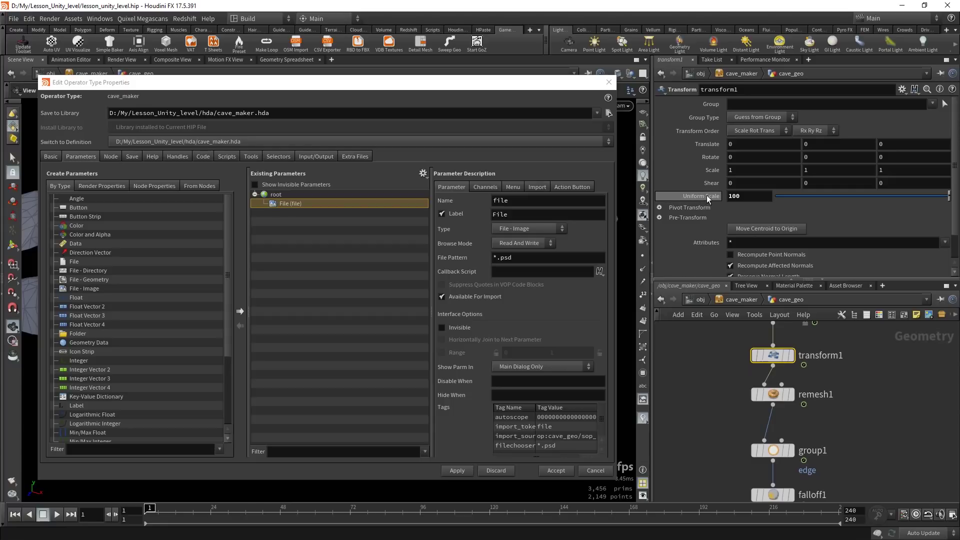
# Step: Add transform1's Uniform Scale as Scene scale with a locked range of 1–200
pyautogui.moveTo(706, 195)
pyautogui.mouseDown()
pyautogui.moveTo(331, 226)
pyautogui.moveTo(278, 211)
pyautogui.mouseUp()
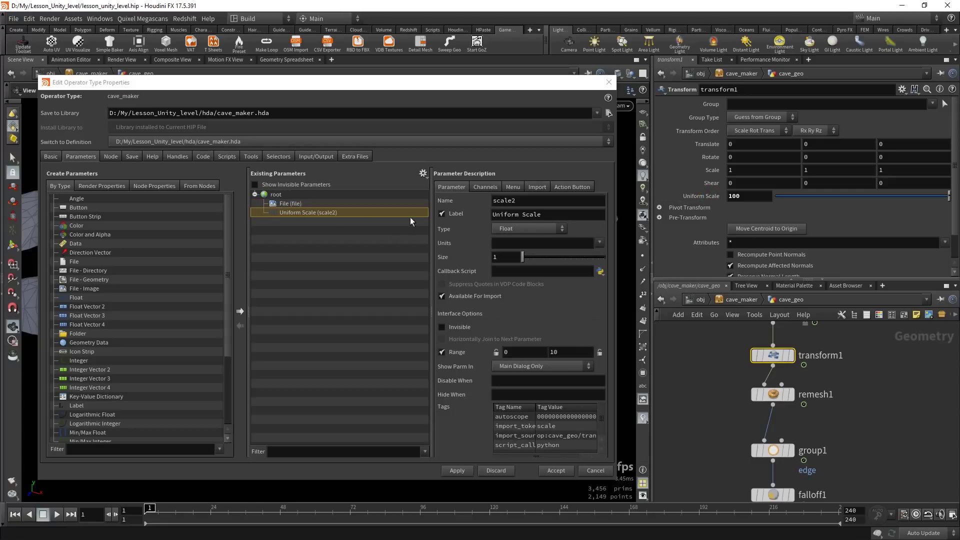
pyautogui.tripleClick(556, 214)
pyautogui.write('c')
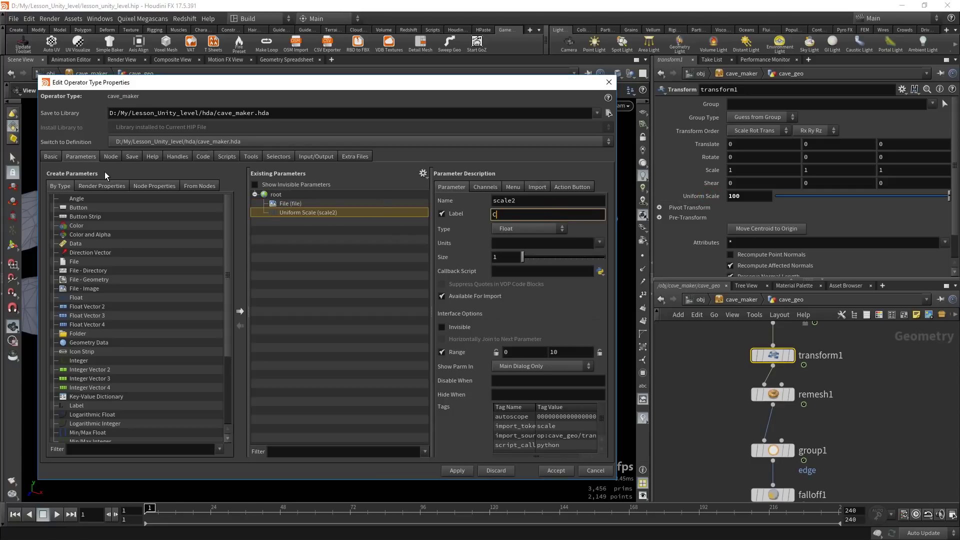
pyautogui.write('ene scal')
pyautogui.press('Return')
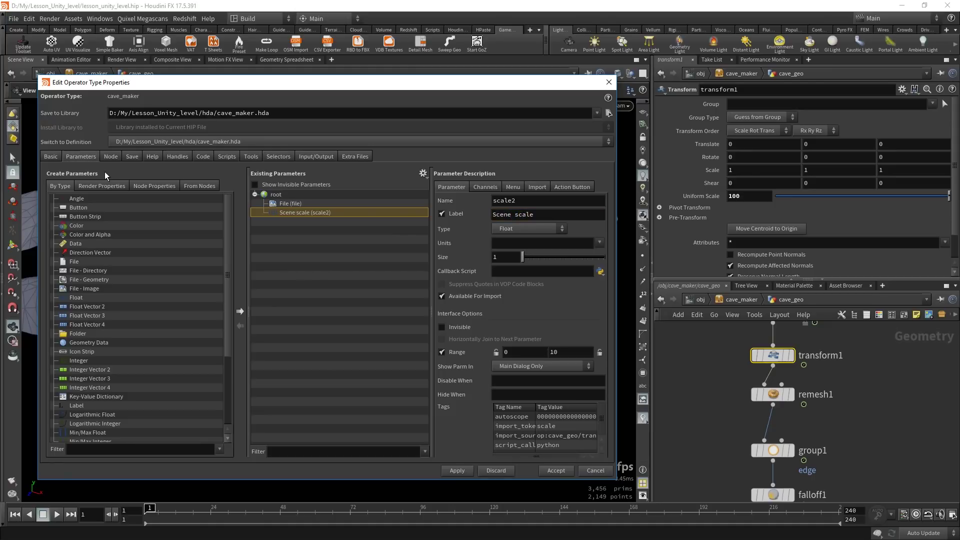
pyautogui.click(496, 353)
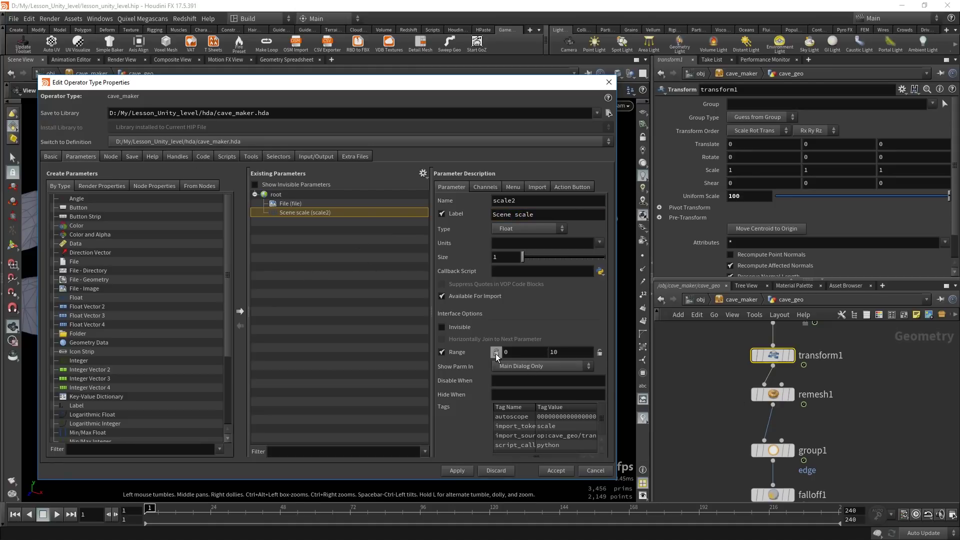
pyautogui.doubleClick(535, 352)
pyautogui.write('1')
pyautogui.press('Tab')
pyautogui.press('Return')
# Step: Add falloff1's Radius to the asset and relabel it Falloff Radius
pyautogui.click(785, 396)
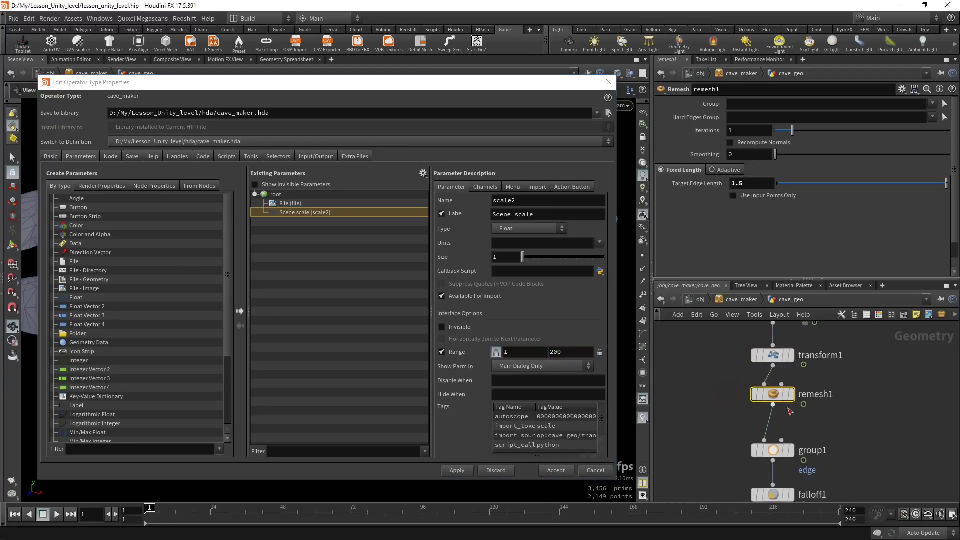
pyautogui.click(714, 187)
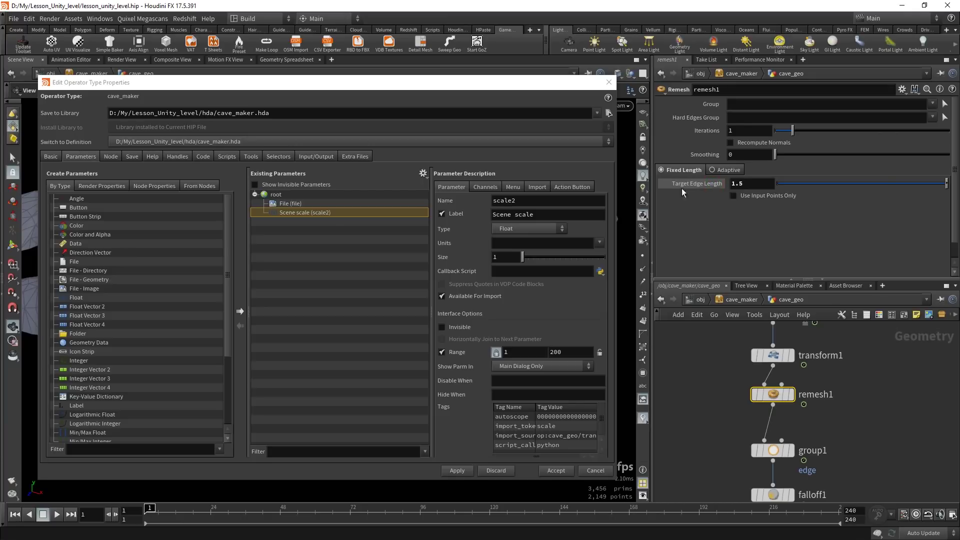
pyautogui.moveTo(699, 426); pyautogui.dragTo(700, 364, button='middle')
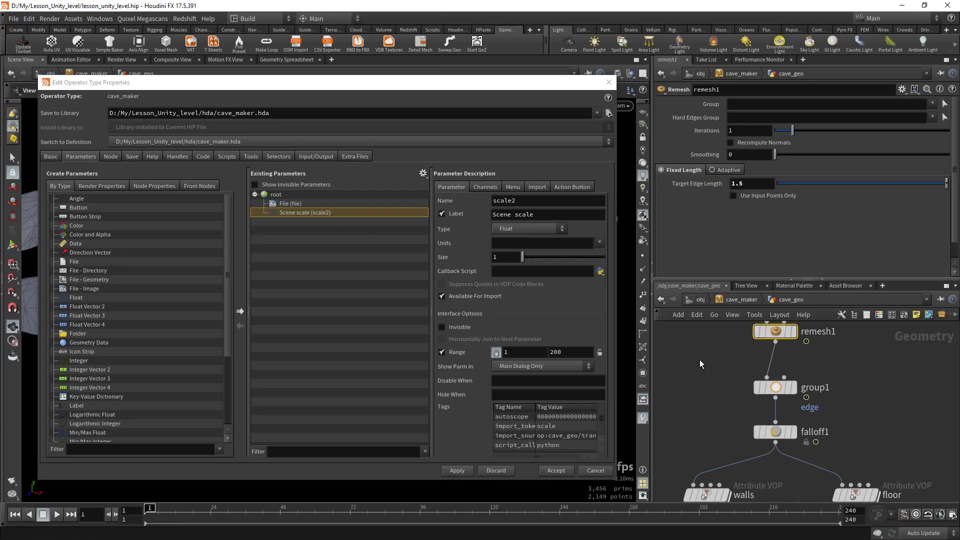
pyautogui.click(775, 388)
pyautogui.scroll(1, 725, 149)
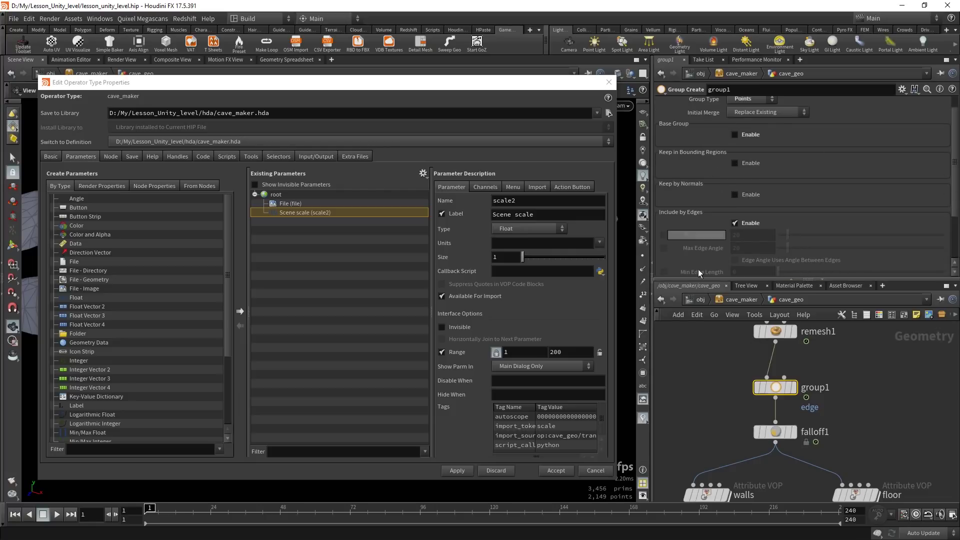
pyautogui.moveTo(725, 435); pyautogui.dragTo(775, 362, button='middle')
pyautogui.click(822, 358)
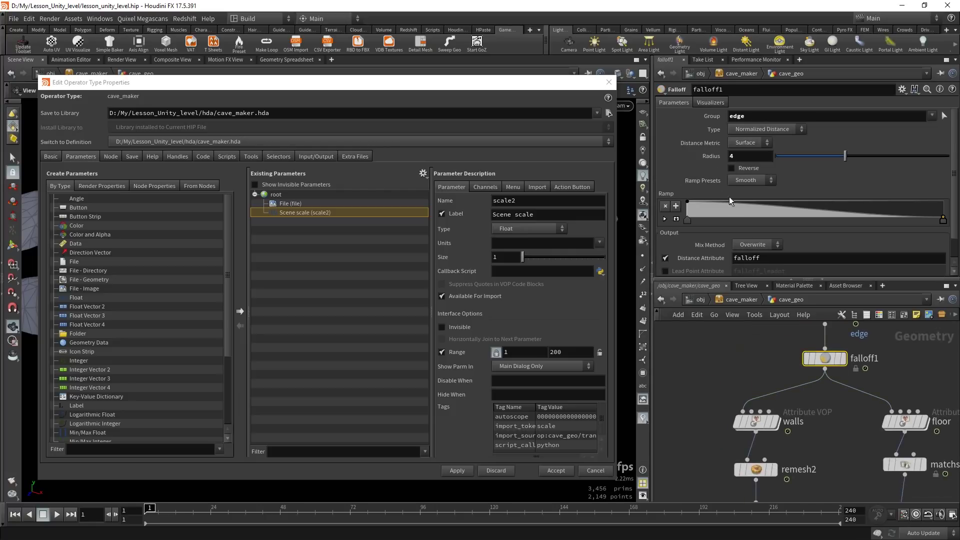
pyautogui.moveTo(711, 156); pyautogui.dragTo(282, 203)
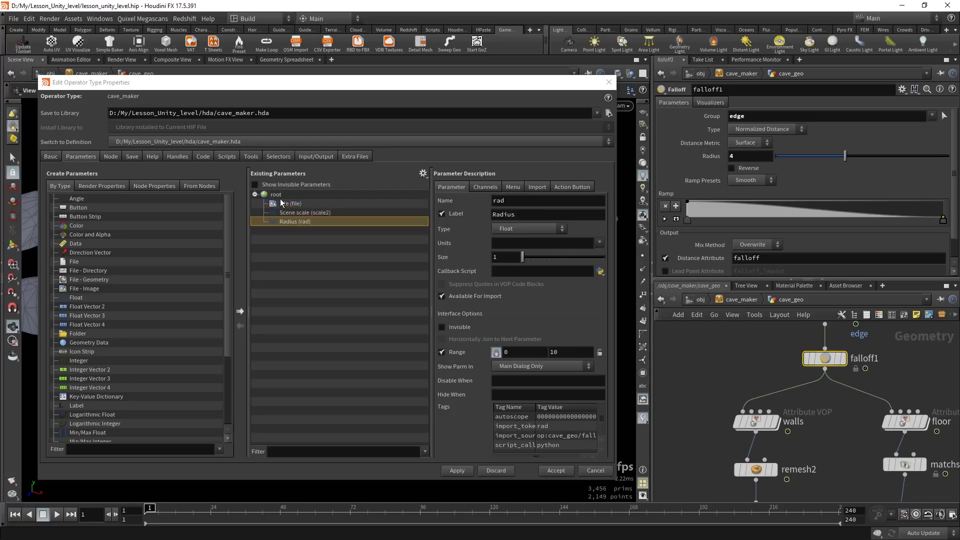
pyautogui.click(495, 216)
pyautogui.write('Fa')
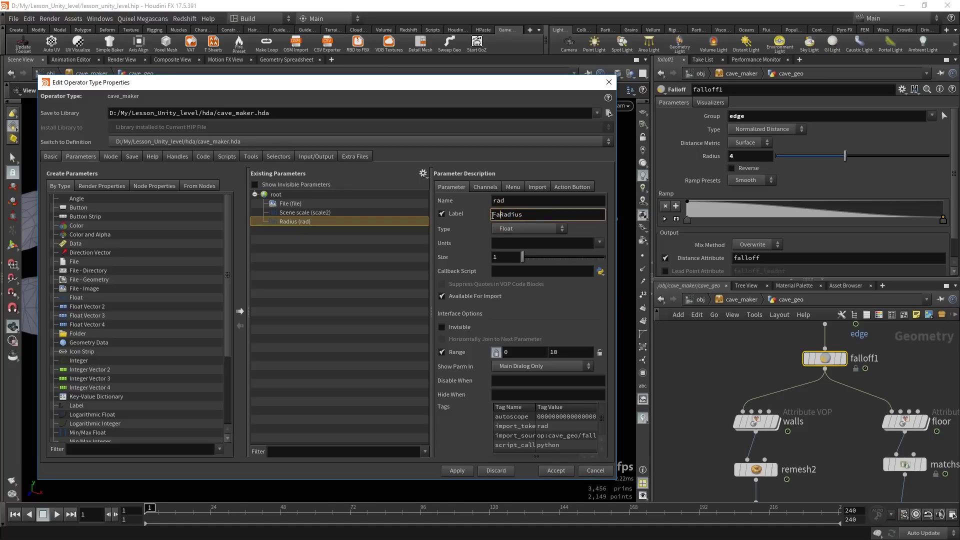
pyautogui.write('lloff')
# Step: Add a new folder named Walls to the asset's parameters
pyautogui.moveTo(715, 406); pyautogui.dragTo(710, 365, button='middle')
pyautogui.click(752, 380)
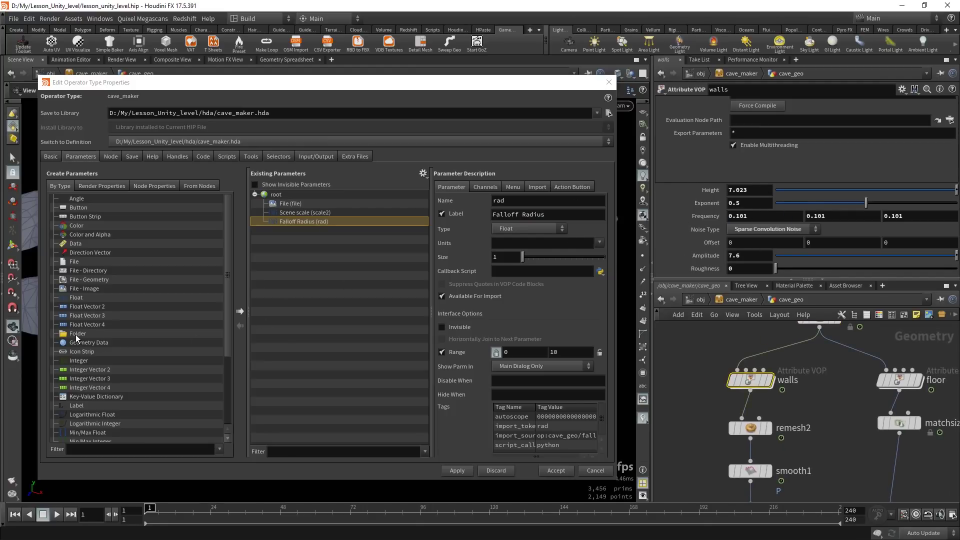
pyautogui.moveTo(77, 338); pyautogui.dragTo(282, 199)
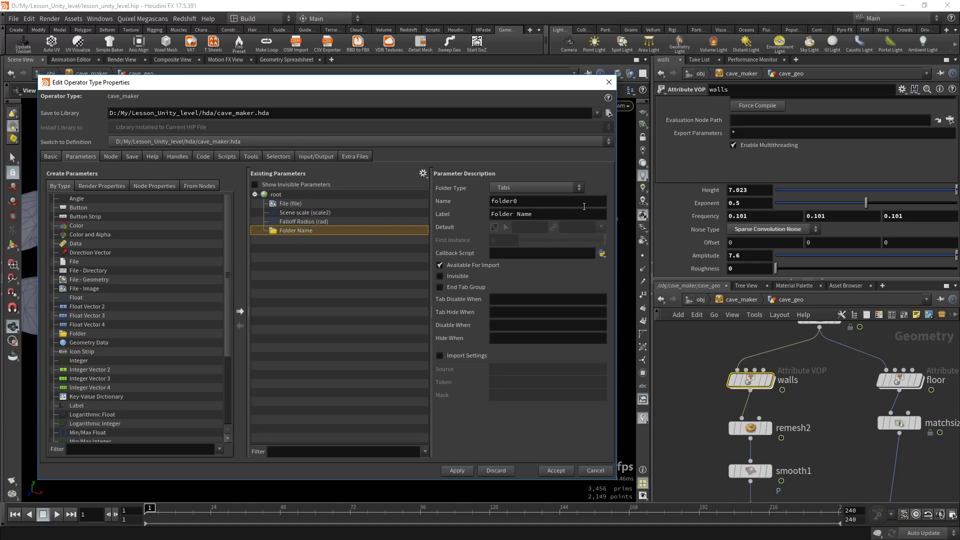
pyautogui.tripleClick(567, 214)
pyautogui.write('WQ')
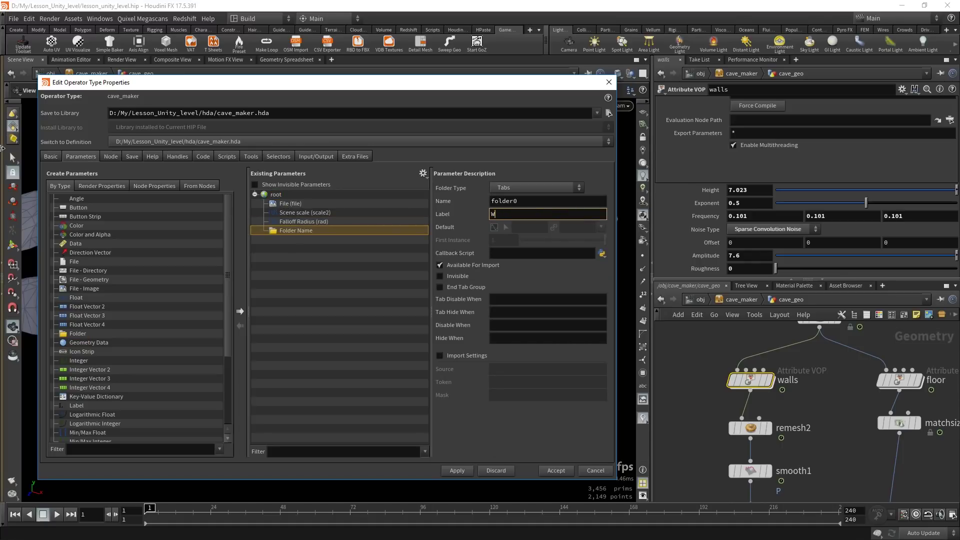
pyautogui.press('Return')
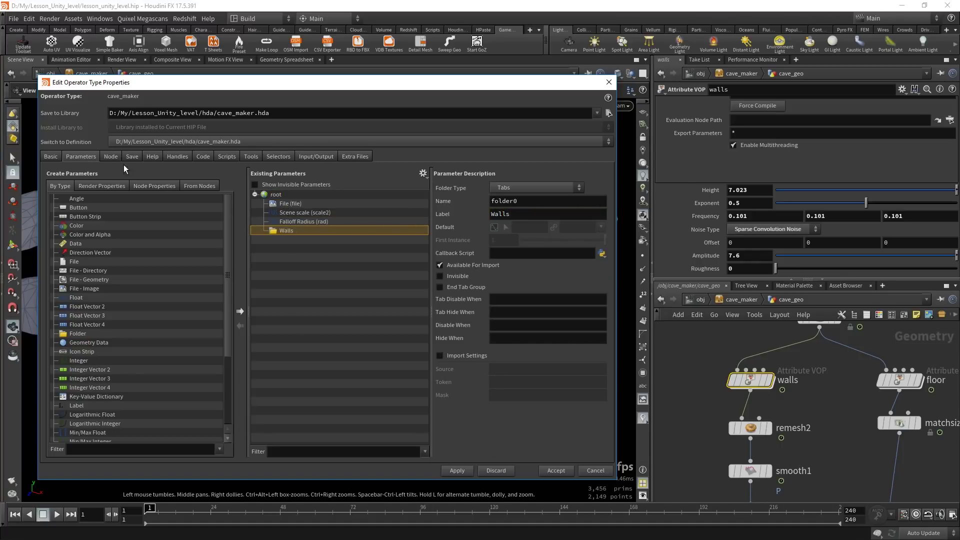
# Step: Put the walls node's Height, Exponent, Noise Type, Frequency and Amplitude into the Walls folder
pyautogui.click(717, 190)
pyautogui.moveTo(328, 241); pyautogui.dragTo(289, 231)
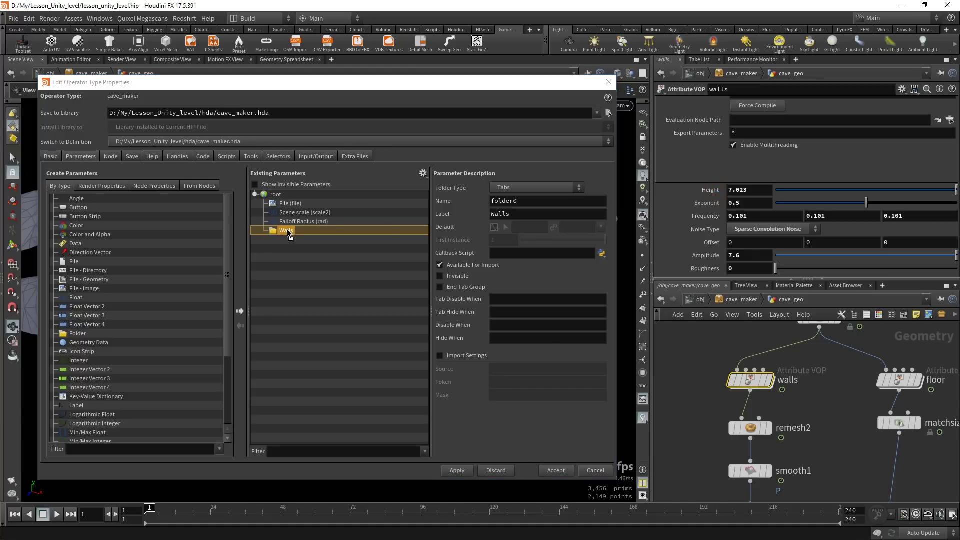
pyautogui.moveTo(706, 205); pyautogui.dragTo(283, 236)
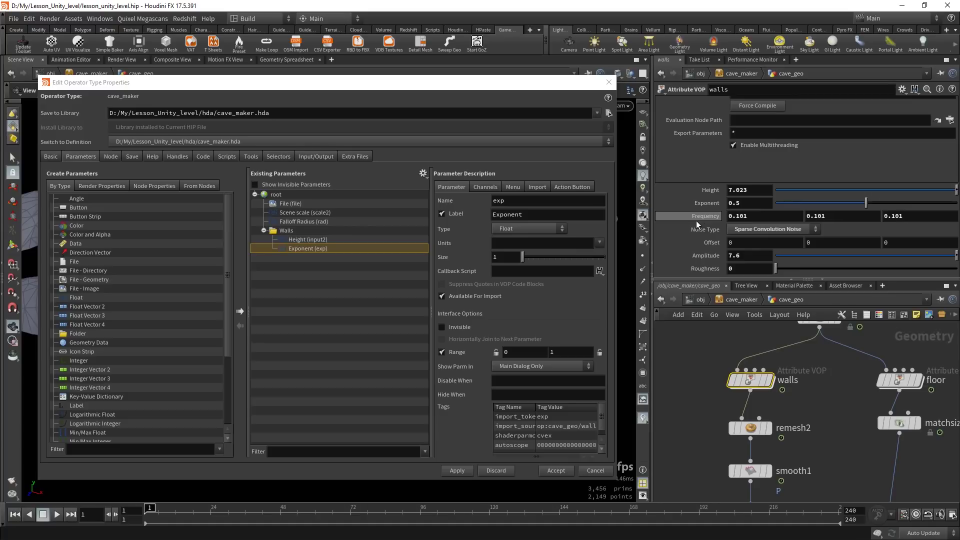
pyautogui.moveTo(705, 229)
pyautogui.mouseDown()
pyautogui.moveTo(340, 245)
pyautogui.moveTo(284, 234)
pyautogui.mouseUp()
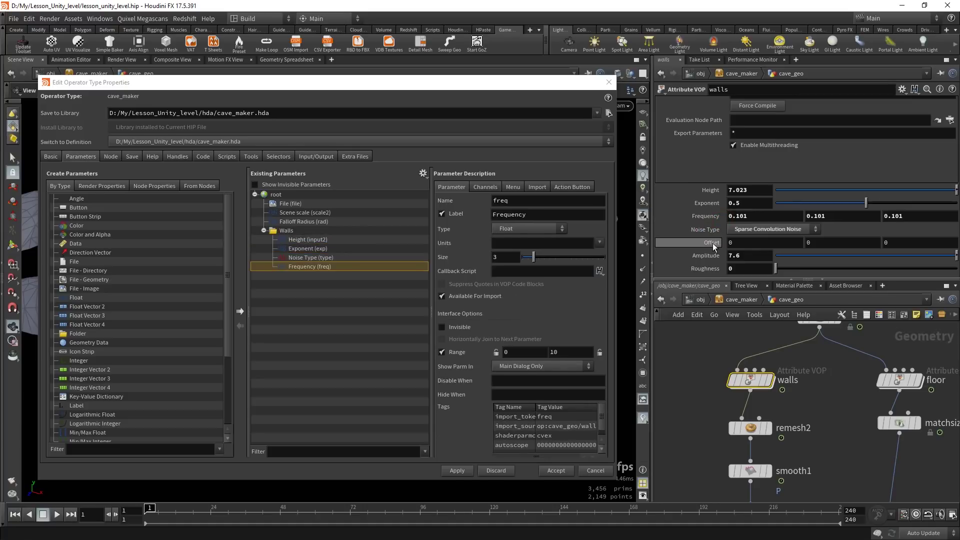
pyautogui.moveTo(709, 260); pyautogui.dragTo(286, 235)
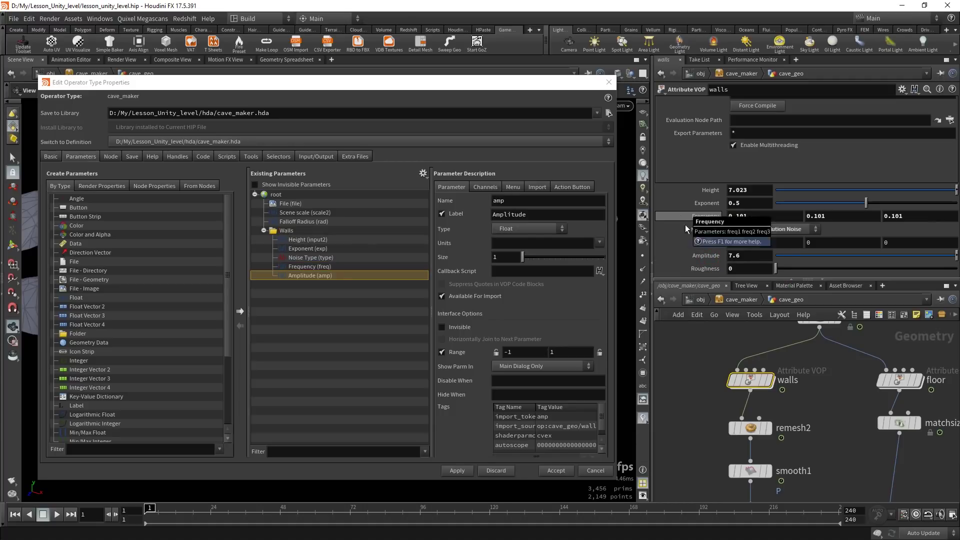
pyautogui.moveTo(691, 432); pyautogui.dragTo(709, 368, button='middle')
pyautogui.click(768, 365)
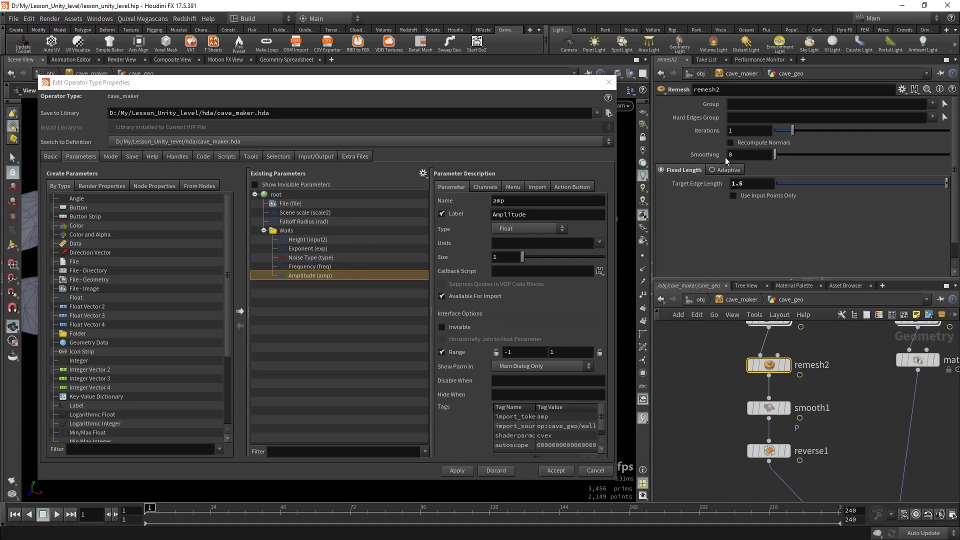
# Step: Add smooth1's Strength to the Walls folder, relabelled Smooth
pyautogui.click(769, 407)
pyautogui.click(711, 171)
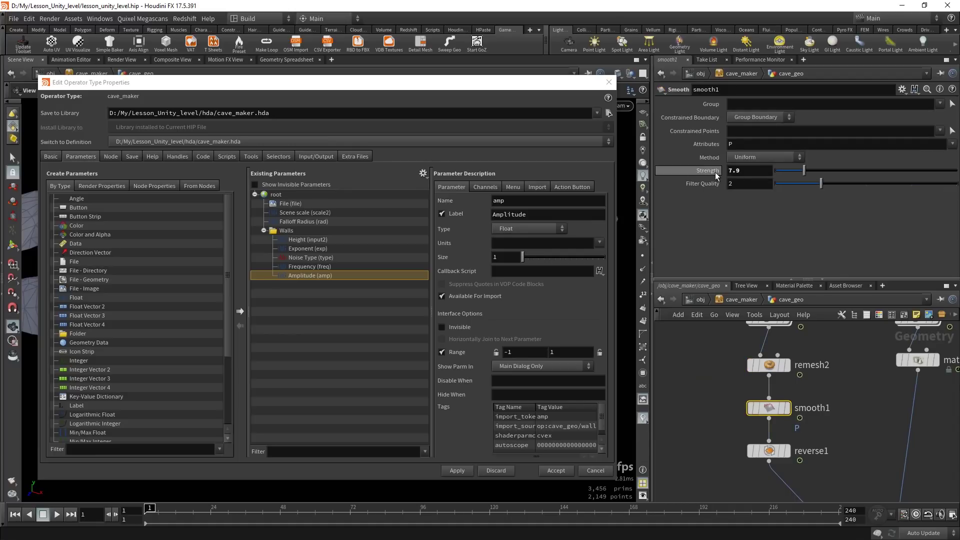
pyautogui.moveTo(316, 180)
pyautogui.mouseDown()
pyautogui.moveTo(287, 197)
pyautogui.moveTo(276, 231)
pyautogui.mouseUp()
pyautogui.doubleClick(552, 218)
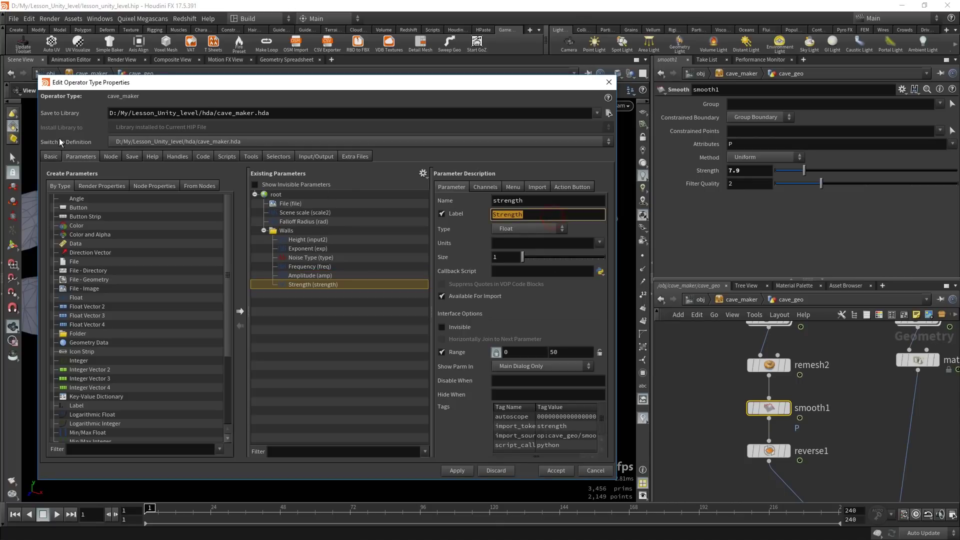
pyautogui.write('Smooth')
pyautogui.press('Return')
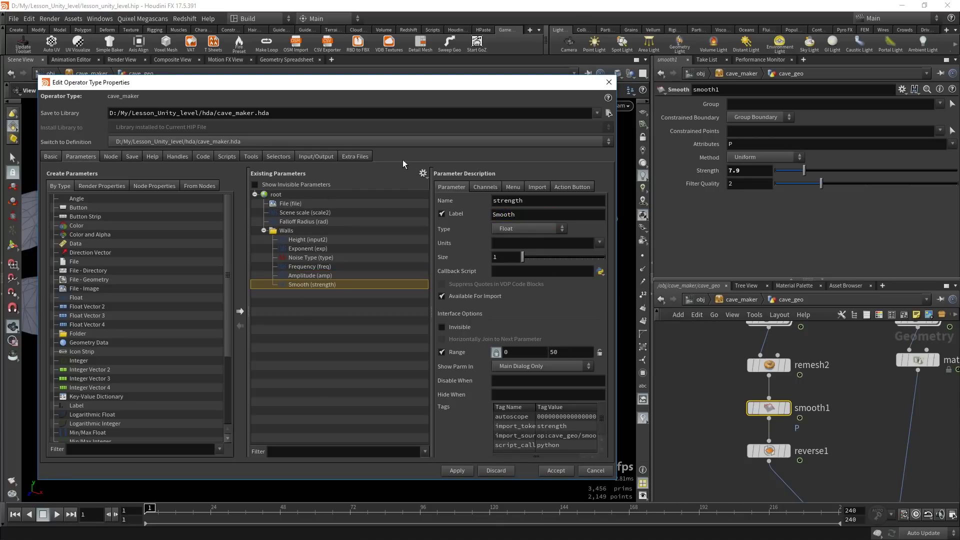
# Step: Add polyreduce1's Percent To Keep below Falloff Radius, relabelled Polyreduce percent
pyautogui.scroll(-2, 700, 480)
pyautogui.click(769, 386)
pyautogui.scroll(-5, 750, 436)
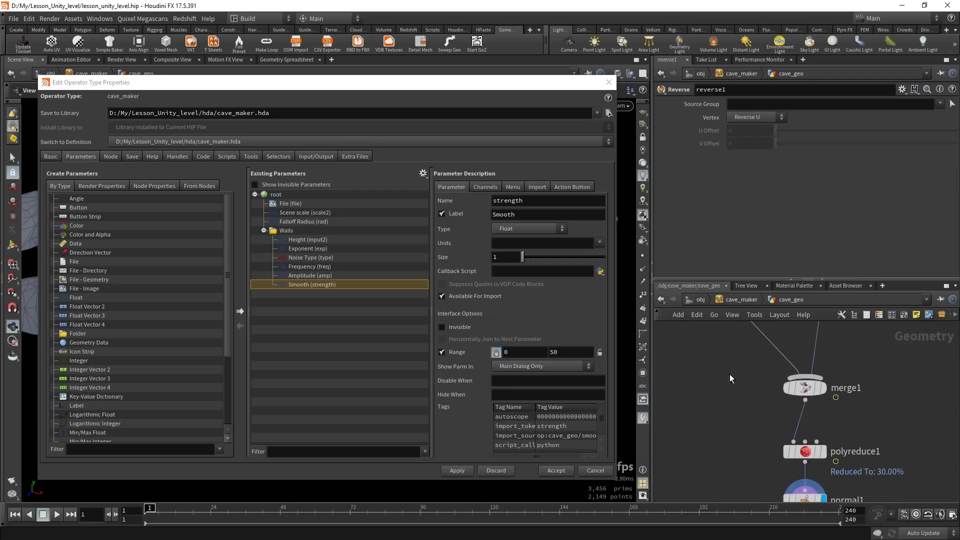
pyautogui.click(800, 445)
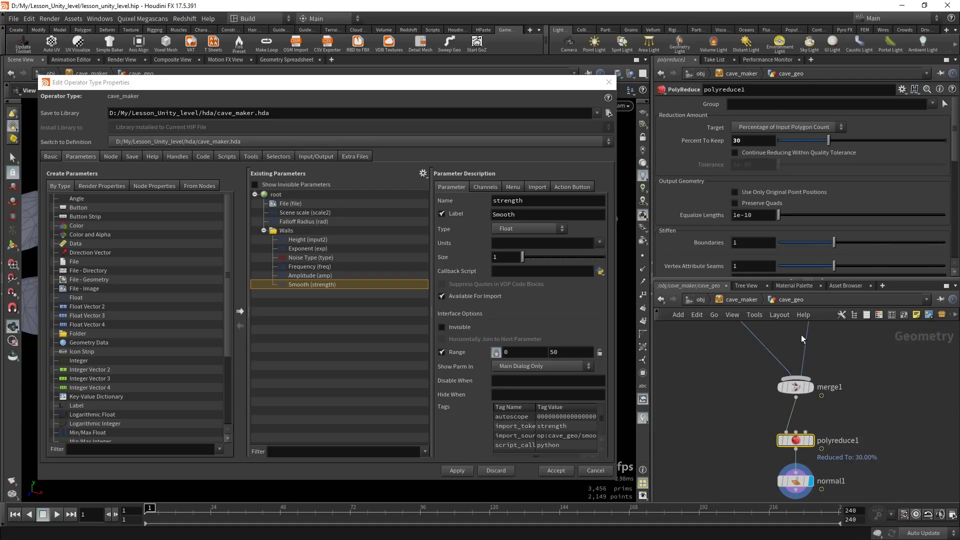
pyautogui.moveTo(802, 338); pyautogui.dragTo(800, 359, button='middle')
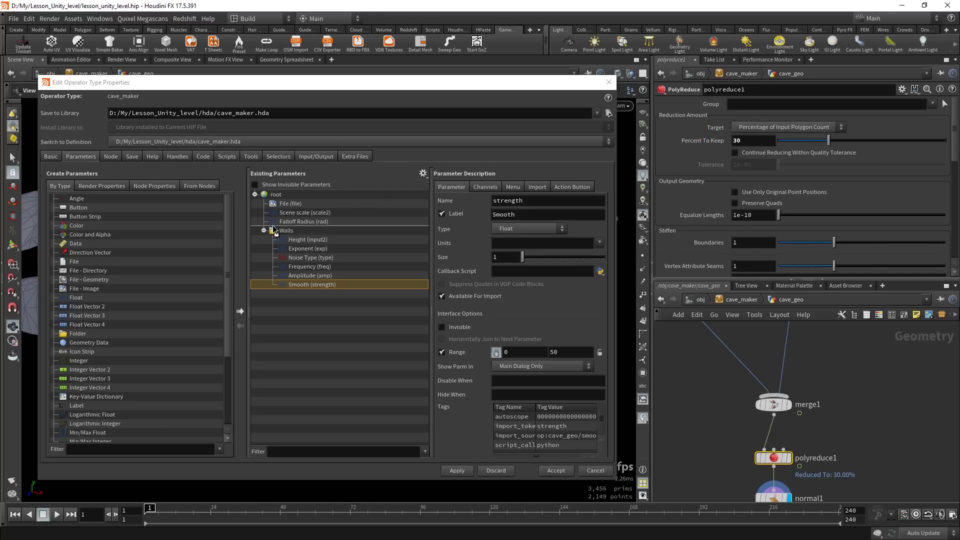
pyautogui.moveTo(275, 226); pyautogui.dragTo(275, 230)
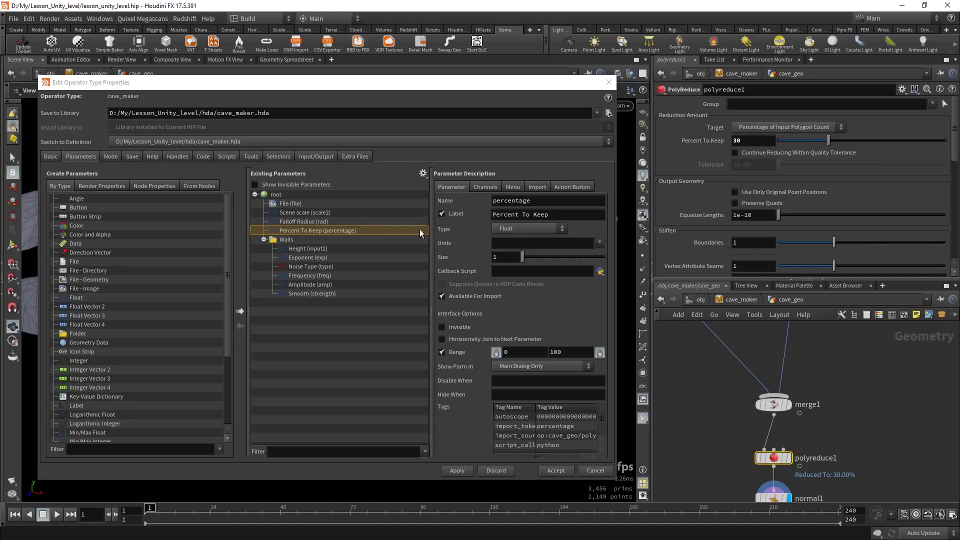
pyautogui.tripleClick(529, 215)
pyautogui.write('Polyreduce percent')
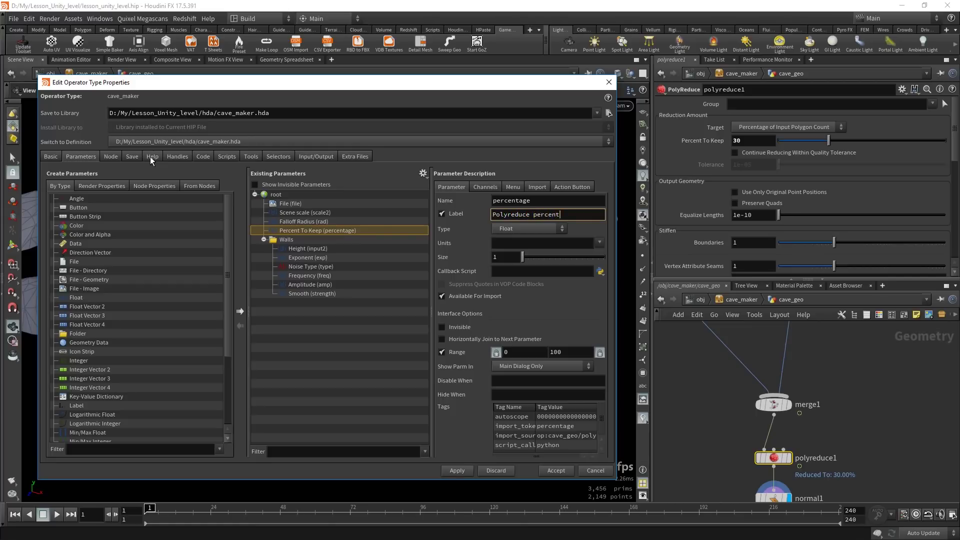
pyautogui.press('Return')
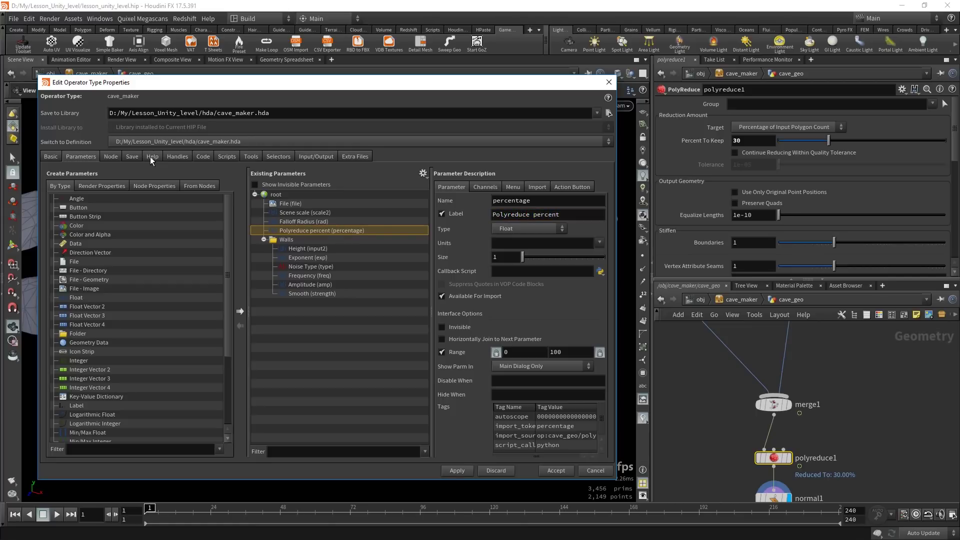
pyautogui.moveTo(793, 355); pyautogui.dragTo(763, 423, button='middle')
# Step: Add a new folder named Floor to the asset's parameters
pyautogui.scroll(-3, 755, 440)
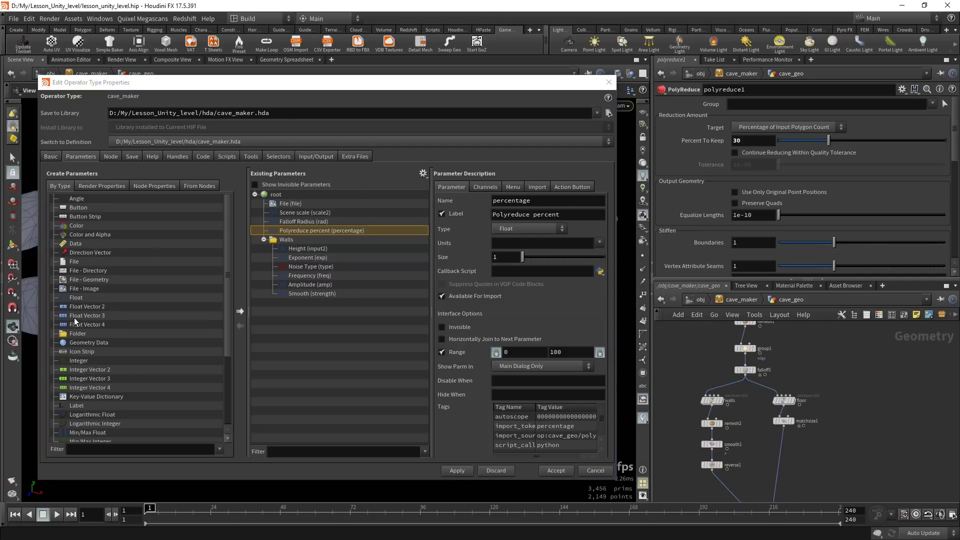
pyautogui.moveTo(73, 335); pyautogui.dragTo(309, 297)
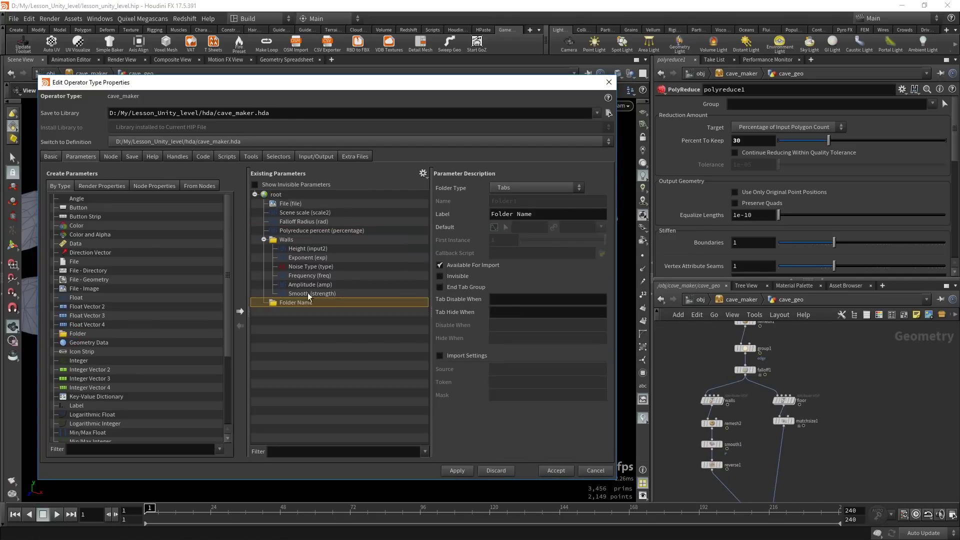
pyautogui.tripleClick(546, 218)
pyautogui.write('Floor')
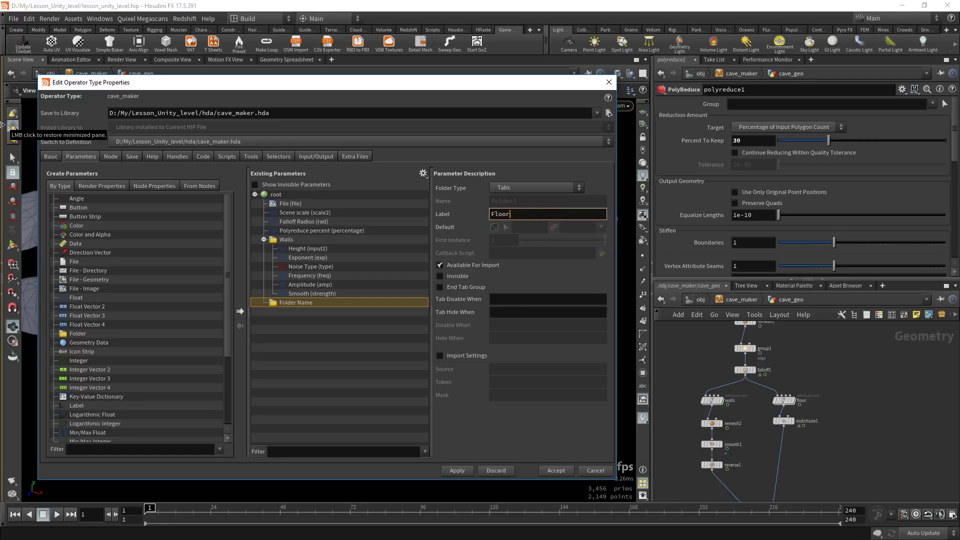
pyautogui.press('Return')
# Step: Put the floor node's Height and Exponent into the Floor folder and accept the interface changes
pyautogui.scroll(3, 836, 400)
pyautogui.click(748, 403)
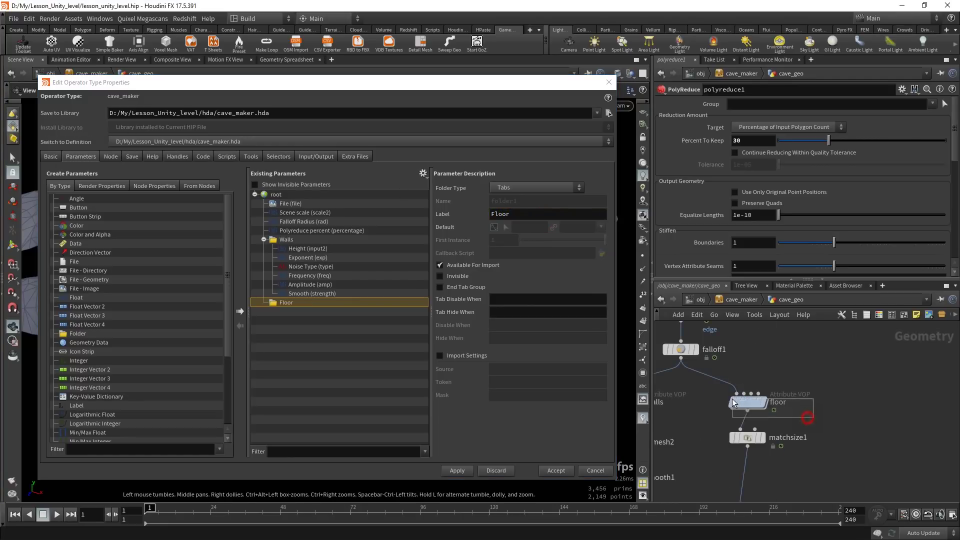
pyautogui.moveTo(705, 248); pyautogui.dragTo(282, 308)
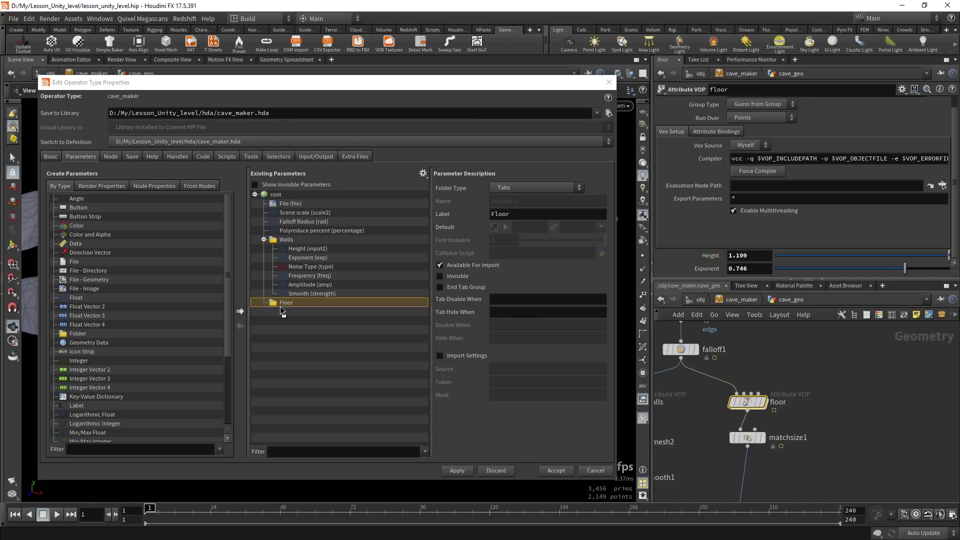
pyautogui.moveTo(707, 269); pyautogui.dragTo(304, 307)
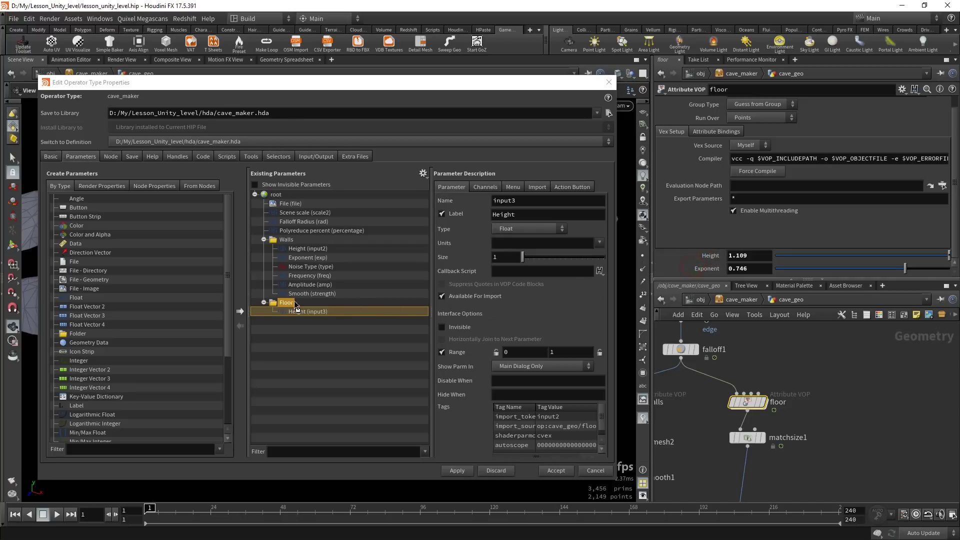
pyautogui.press('u')
pyautogui.moveTo(792, 441)
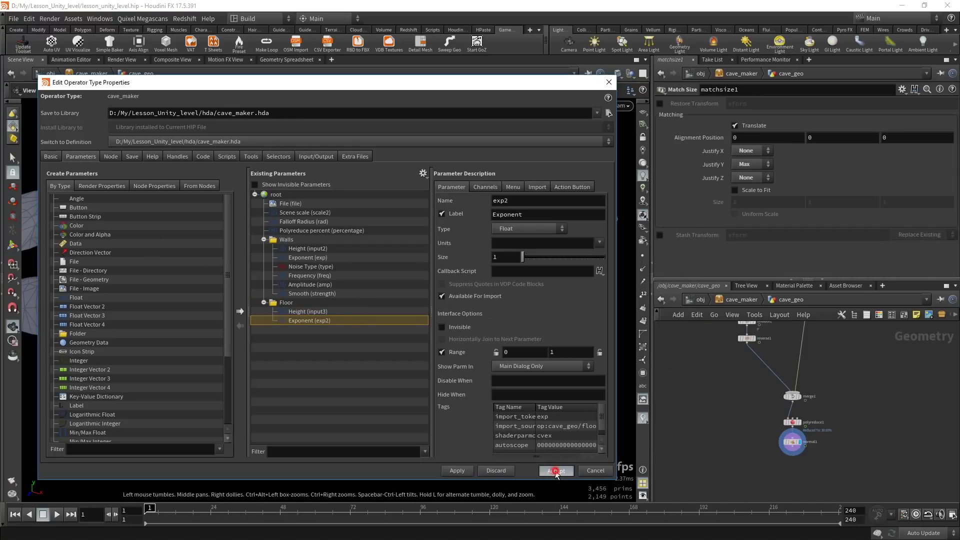
pyautogui.click(556, 471)
pyautogui.press('u')
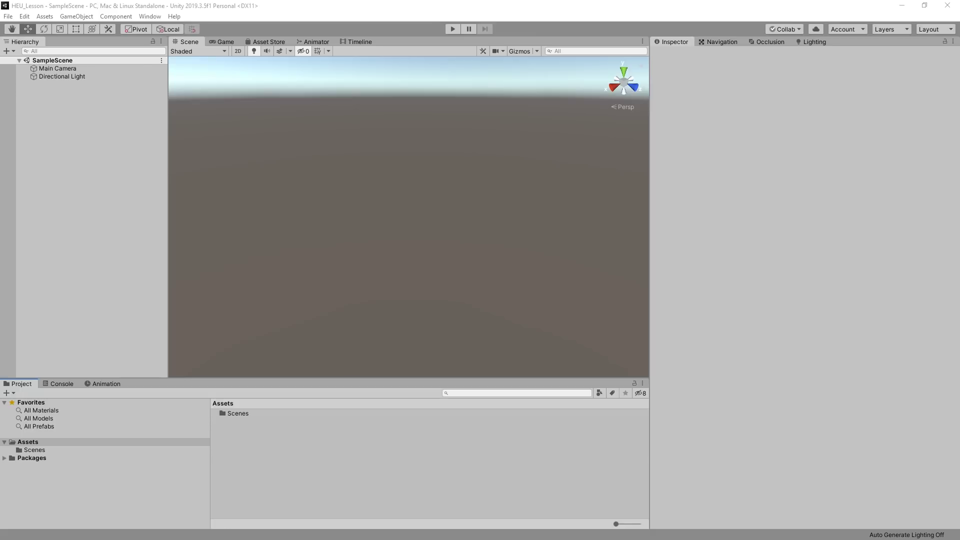
# Step: Switch windows to get File Explorer showing the C: drive over Unity
pyautogui.hotkey('alt', 'Tab')
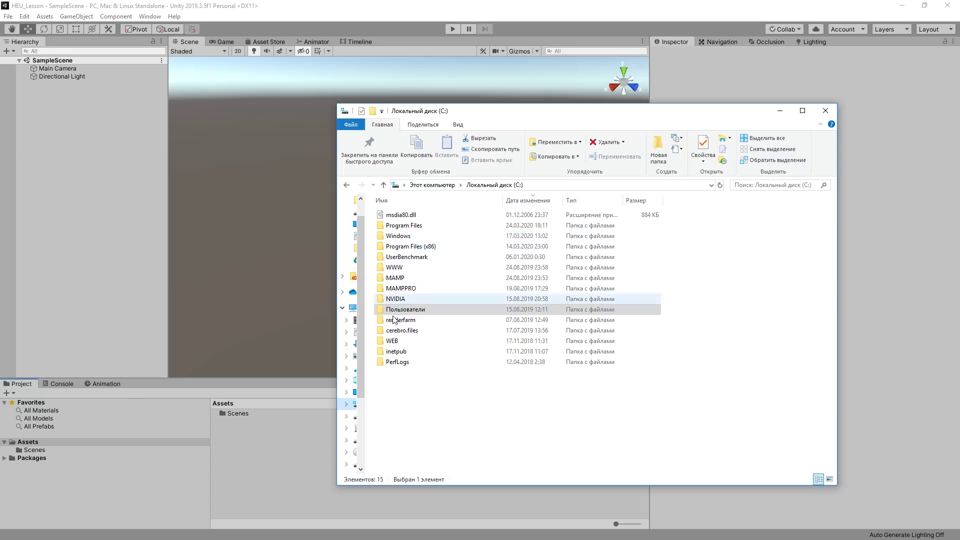
# Step: Open HoudiniEngineUnity.unitypackage from Program Files\Side Effects Software\Houdini 17.5.391\engine\unity
pyautogui.doubleClick(410, 226)
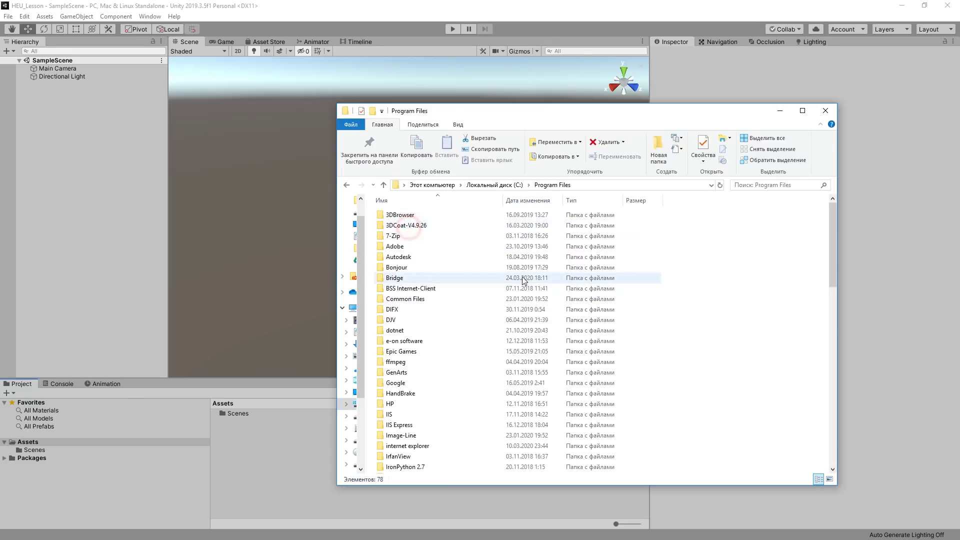
pyautogui.scroll(-1, 445, 315)
pyautogui.scroll(-5, 445, 315)
pyautogui.doubleClick(443, 343)
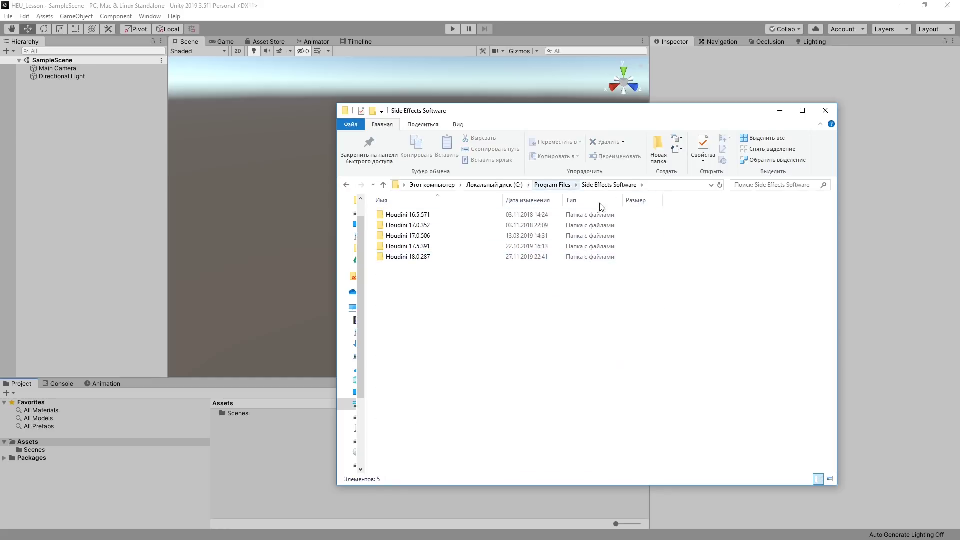
pyautogui.doubleClick(398, 246)
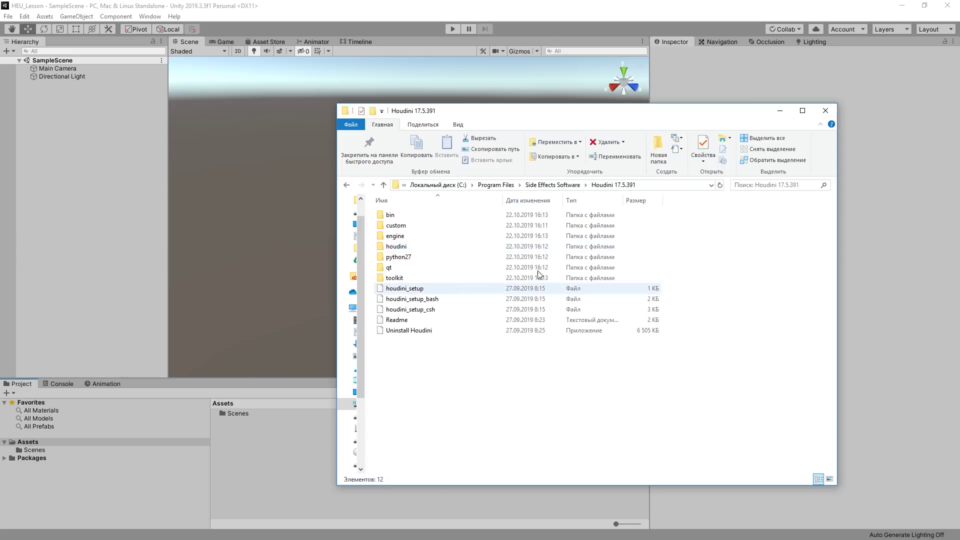
pyautogui.doubleClick(398, 236)
pyautogui.doubleClick(393, 246)
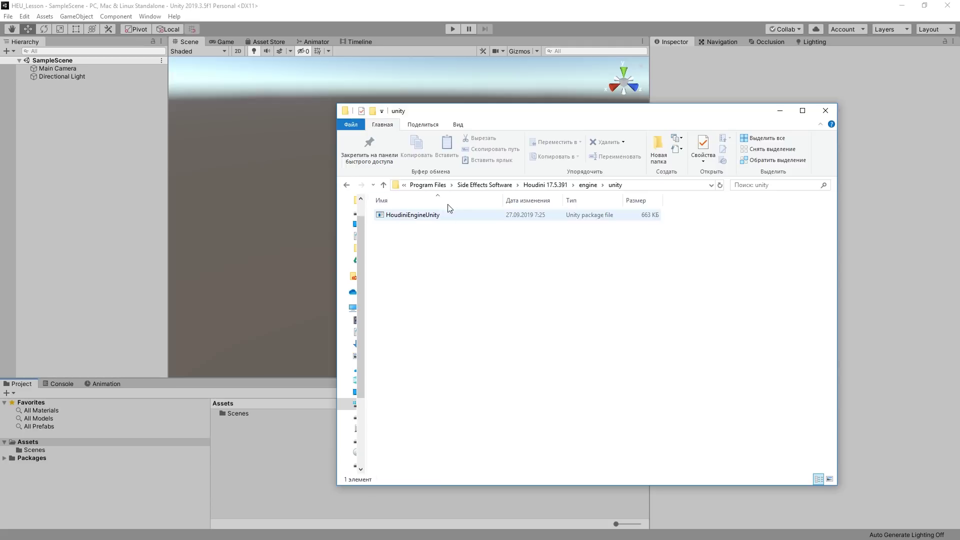
pyautogui.doubleClick(412, 216)
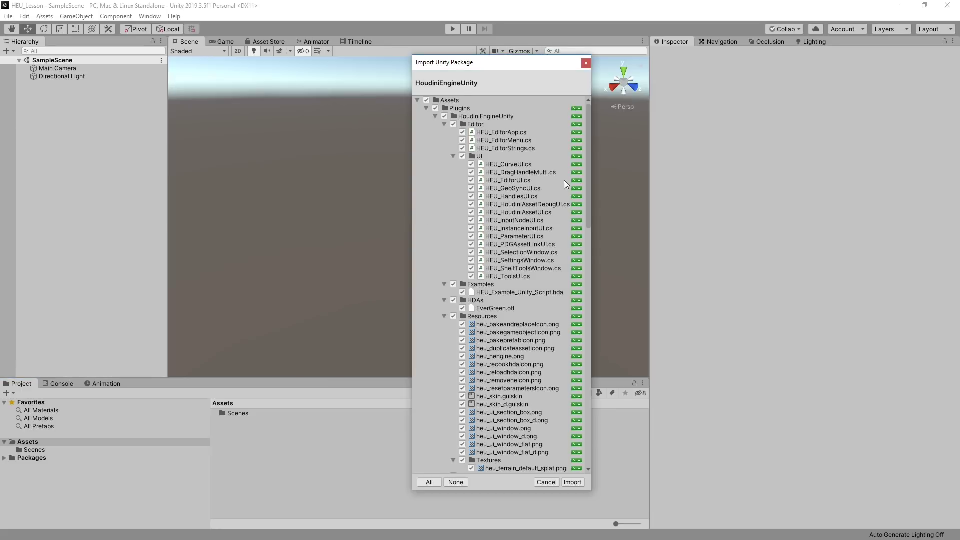
# Step: Import all files of the HoudiniEngineUnity package and bring up the HoudiniEngine menu
pyautogui.click(573, 482)
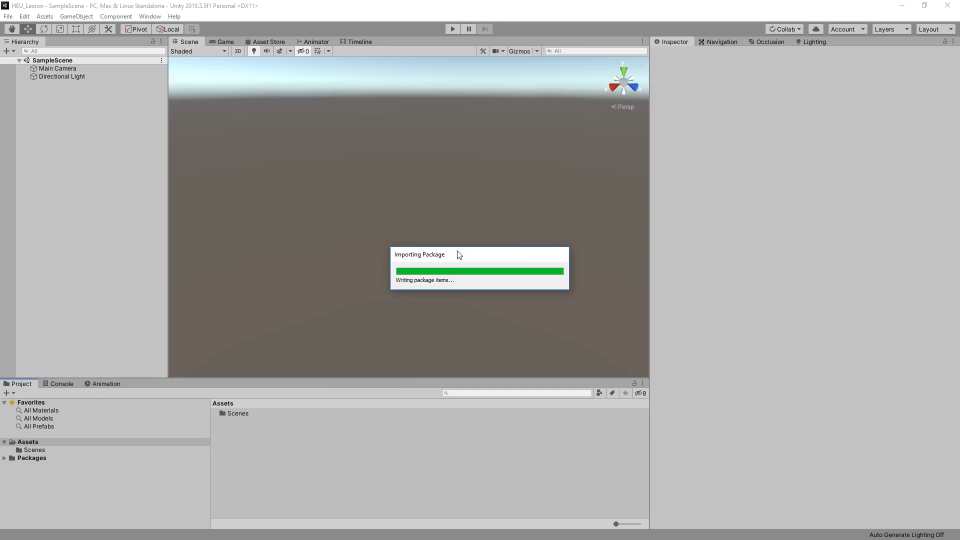
pyautogui.click(167, 18)
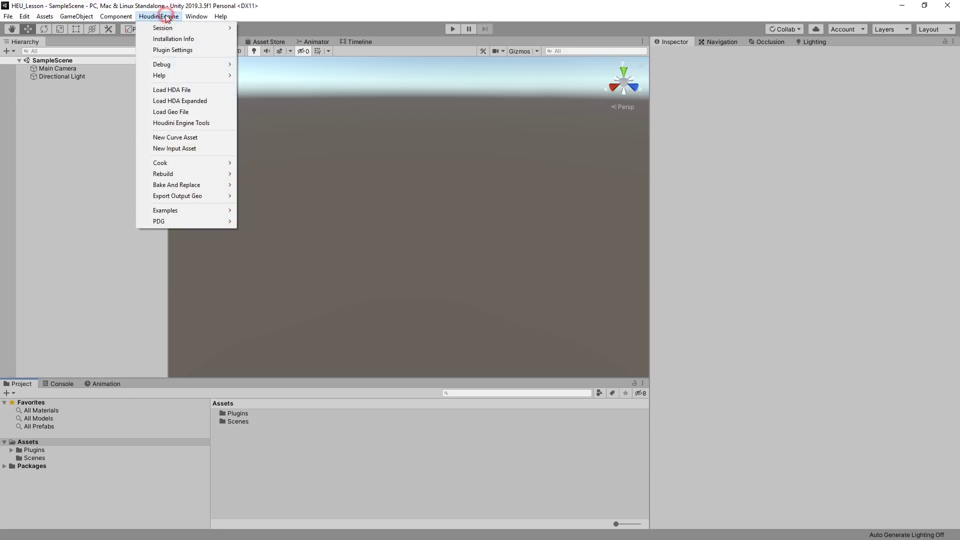
pyautogui.click(359, 13)
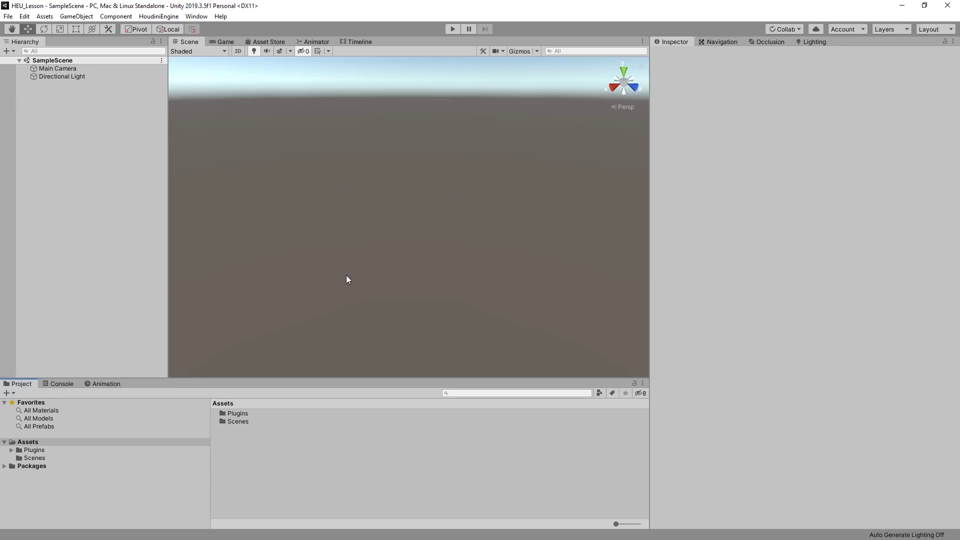
pyautogui.click(151, 18)
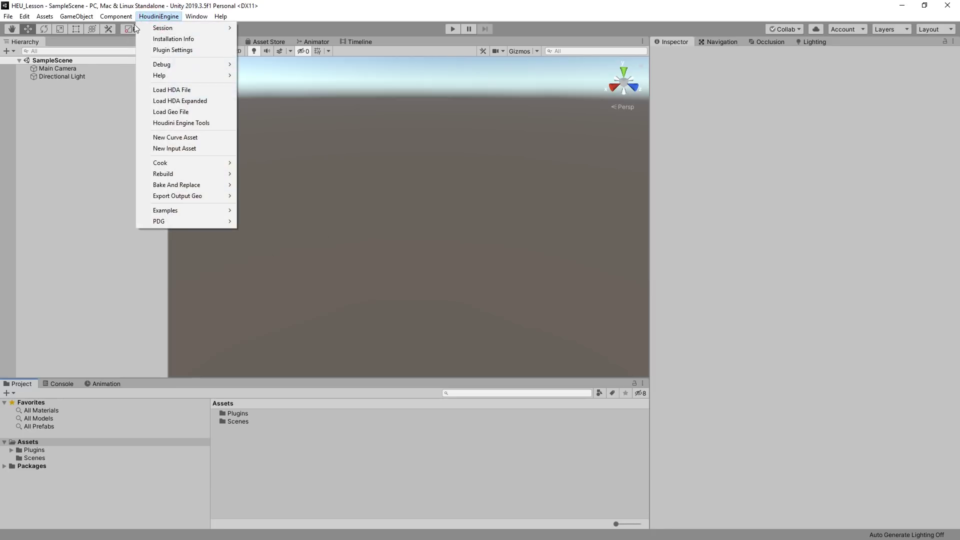
# Step: Load cave_maker.hda from the hda folder with Load HDA File
pyautogui.click(193, 89)
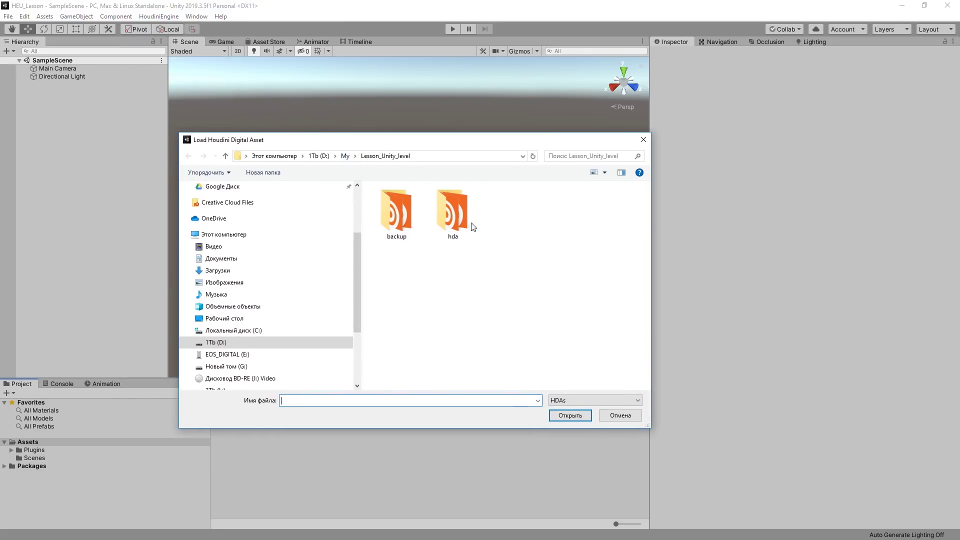
pyautogui.doubleClick(453, 210)
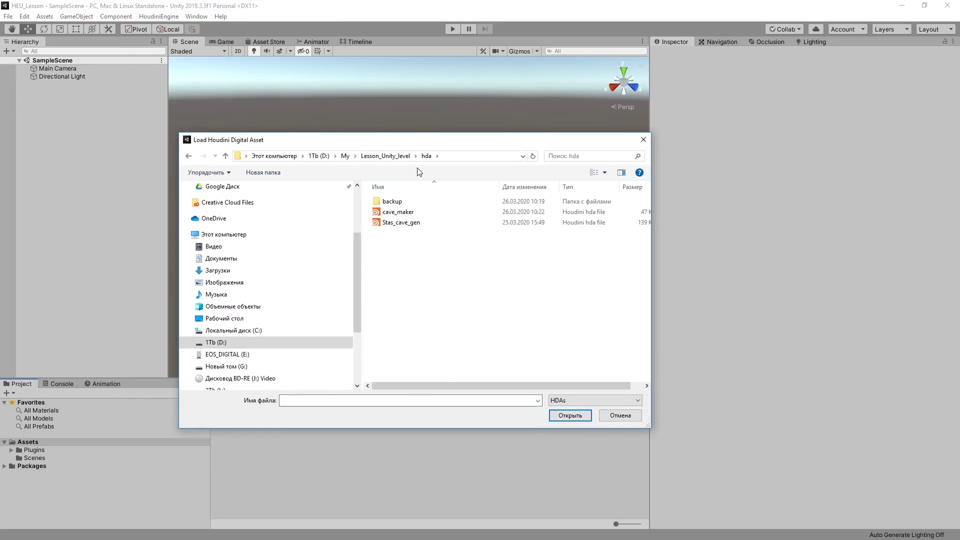
pyautogui.doubleClick(390, 212)
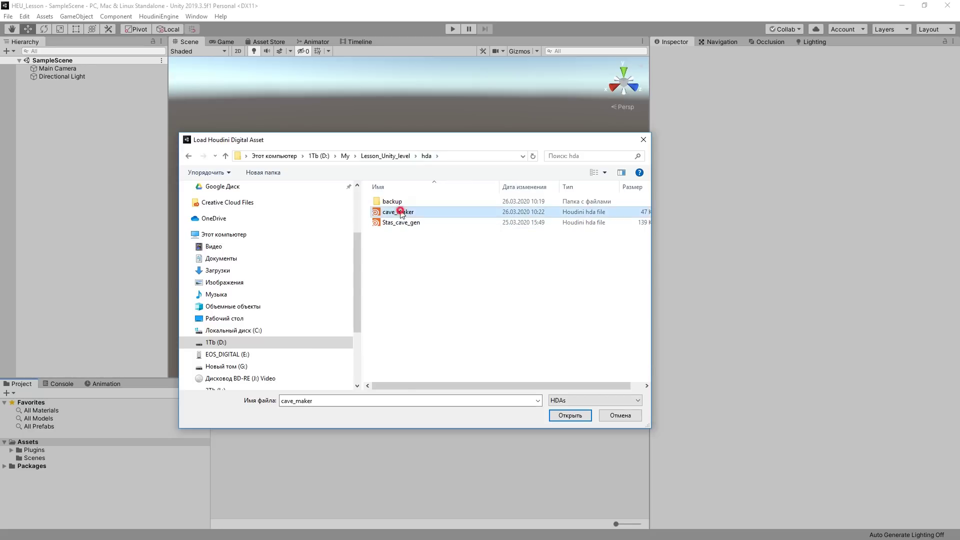
pyautogui.moveTo(57, 84)
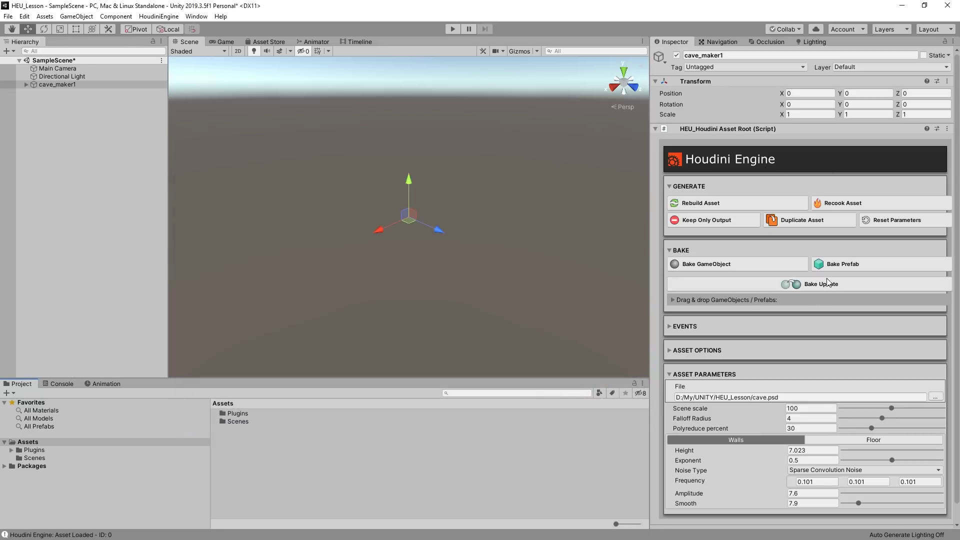
# Step: Select cave_maker1 and review its Floor and Walls parameters in the Inspector
pyautogui.click(24, 84)
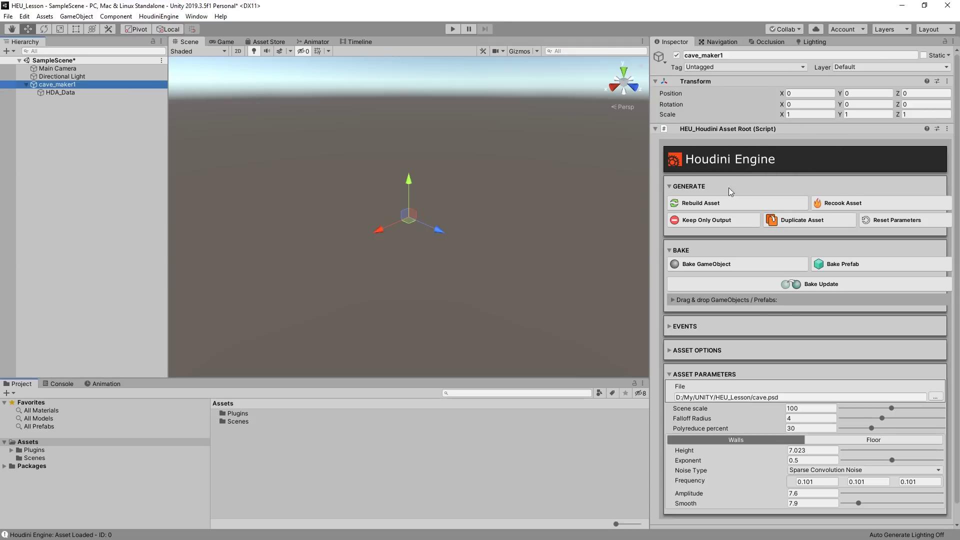
pyautogui.scroll(-1, 731, 188)
pyautogui.scroll(1, 746, 220)
pyautogui.scroll(-2, 751, 404)
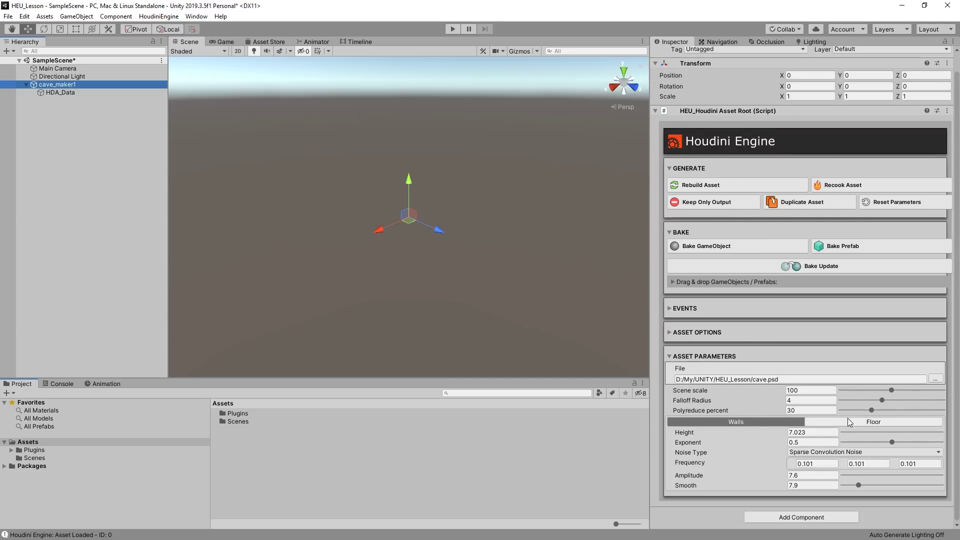
pyautogui.click(832, 422)
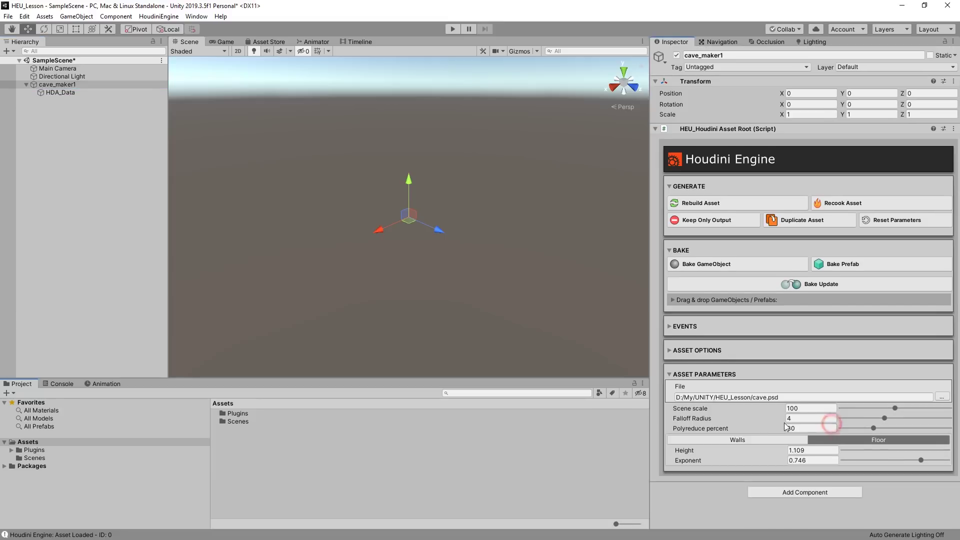
pyautogui.click(756, 437)
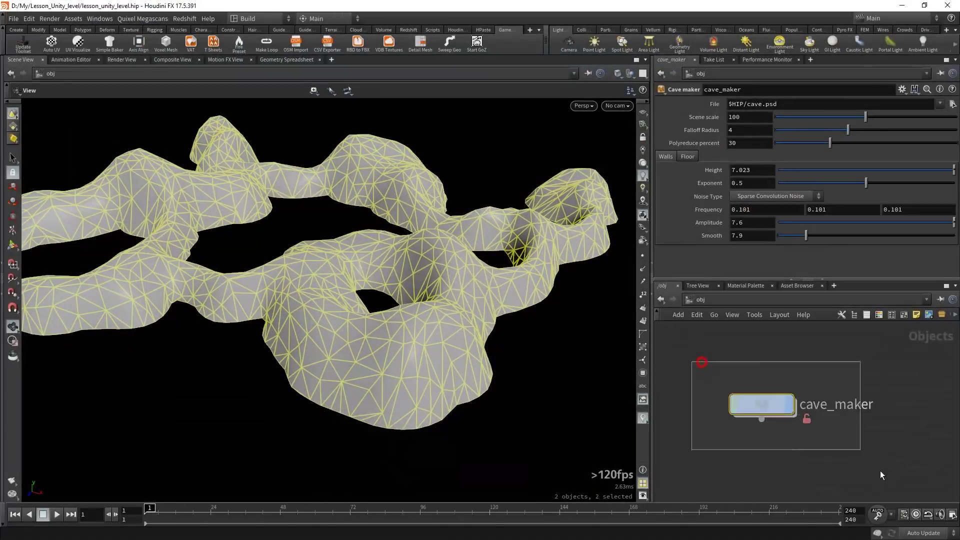
pyautogui.click(794, 104)
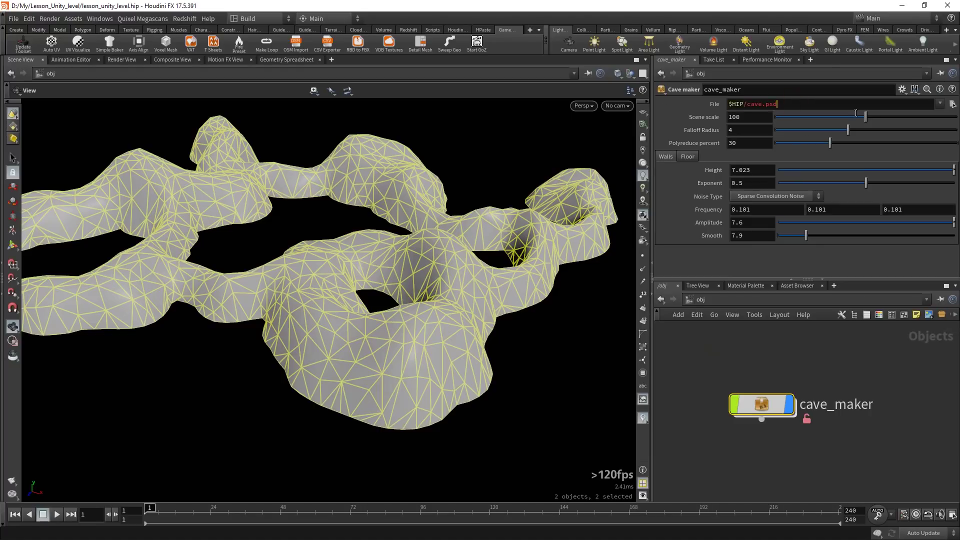
pyautogui.doubleClick(768, 105)
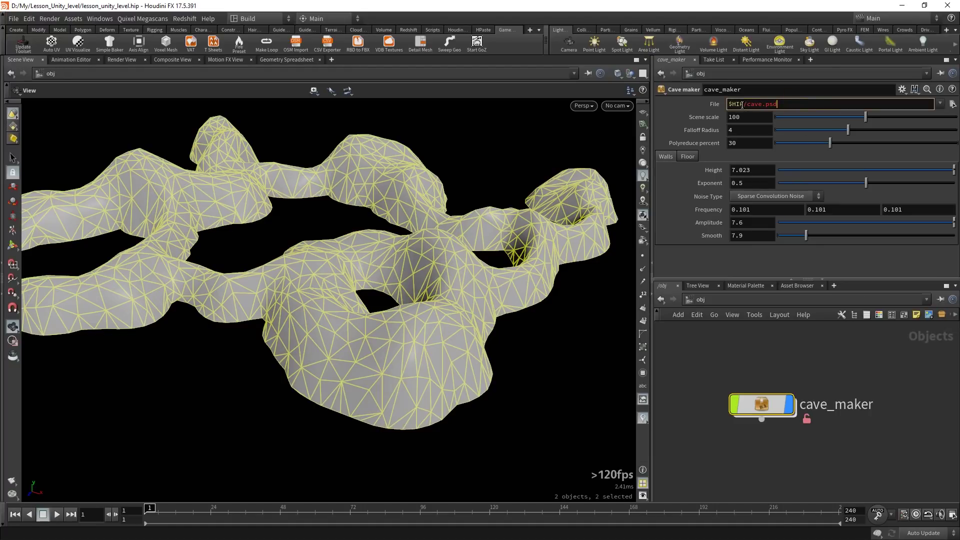
pyautogui.click(744, 105)
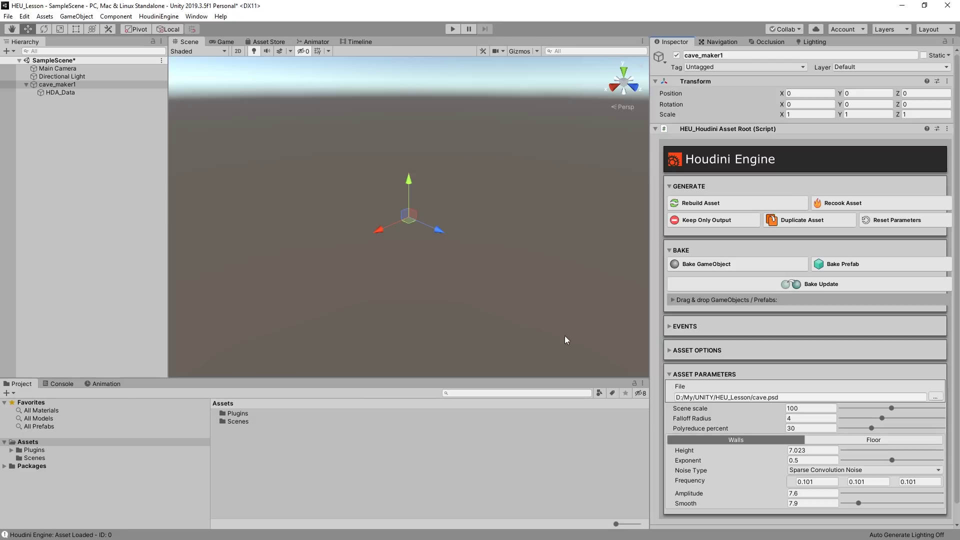
# Step: Set cave_maker1's source File to the cave image in Lesson_Unity_level, generating the cave mesh
pyautogui.click(713, 398)
pyautogui.write('cave.psd')
pyautogui.click(736, 395)
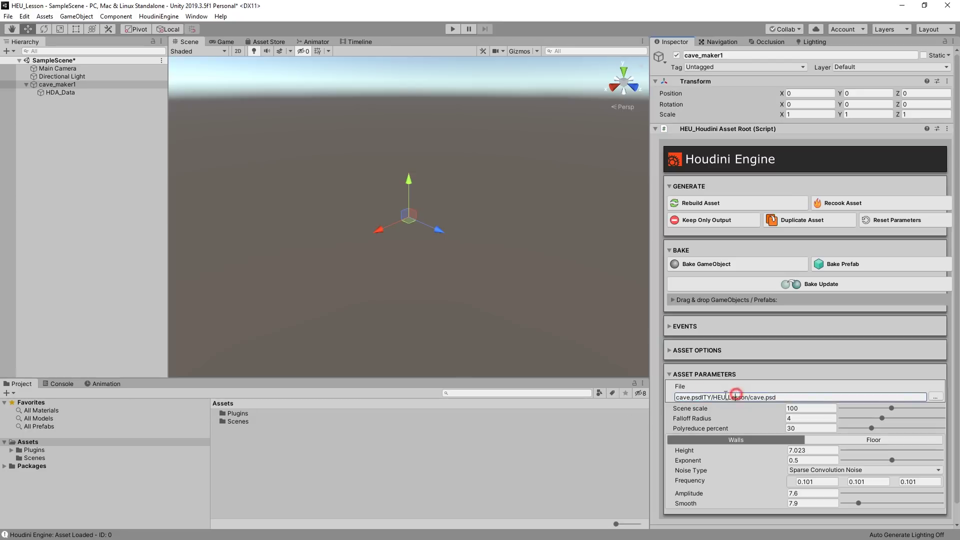
pyautogui.hotkey('ctrl', 'z')
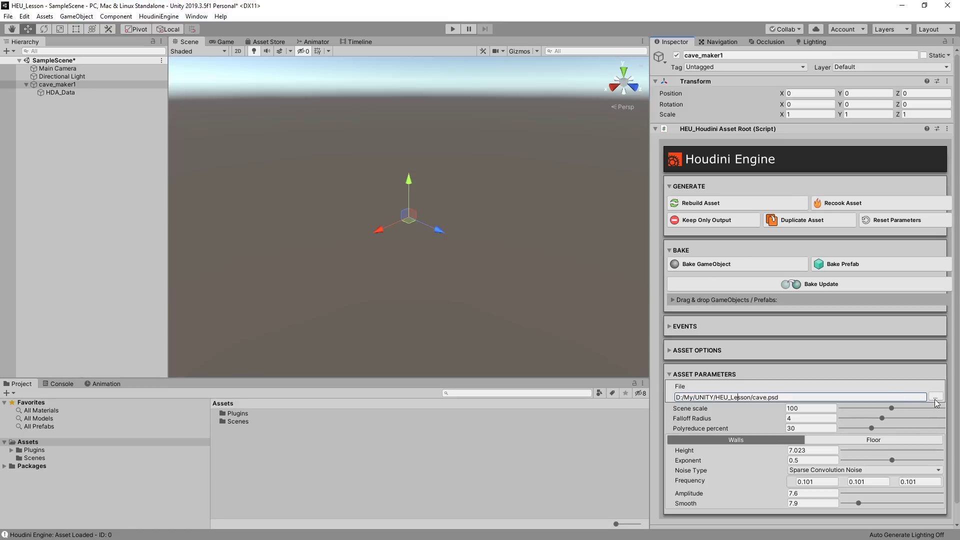
pyautogui.click(935, 398)
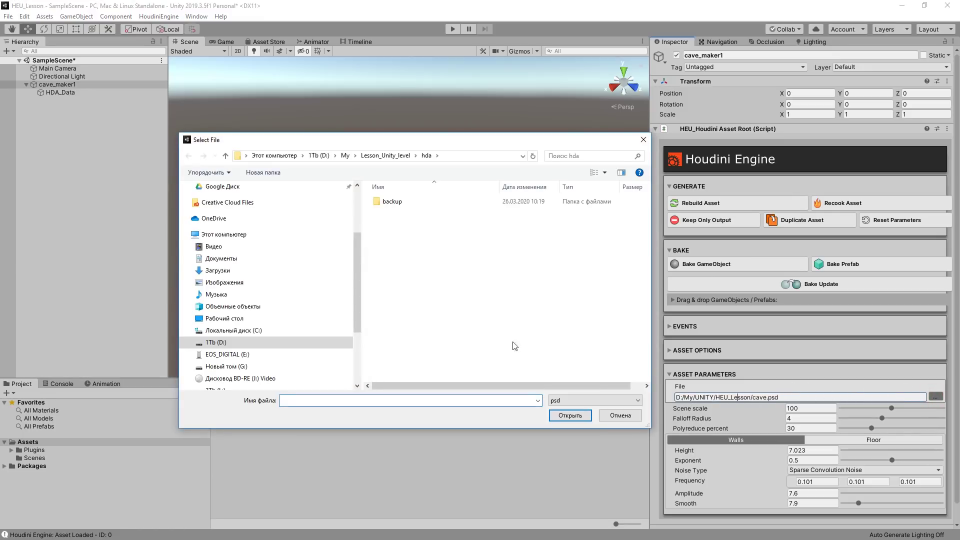
pyautogui.click(408, 156)
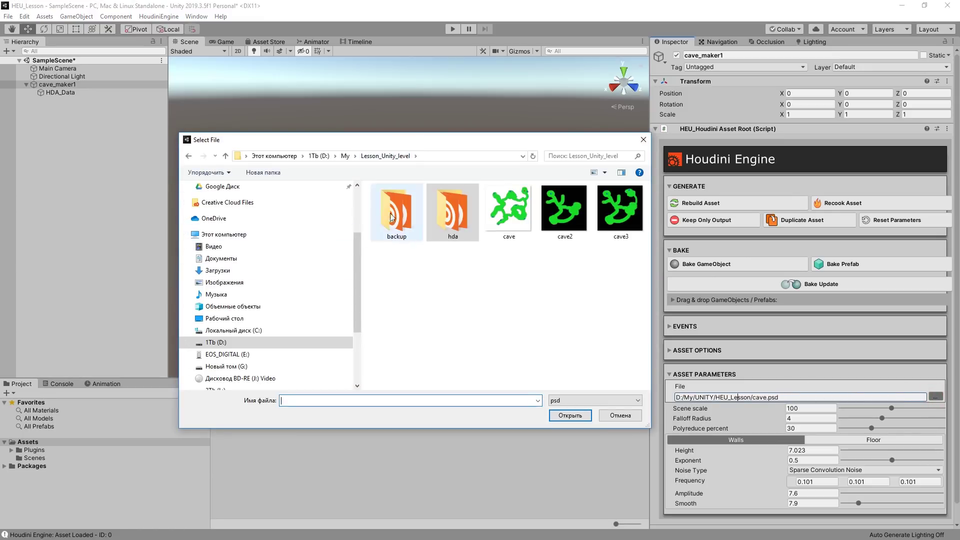
pyautogui.doubleClick(503, 208)
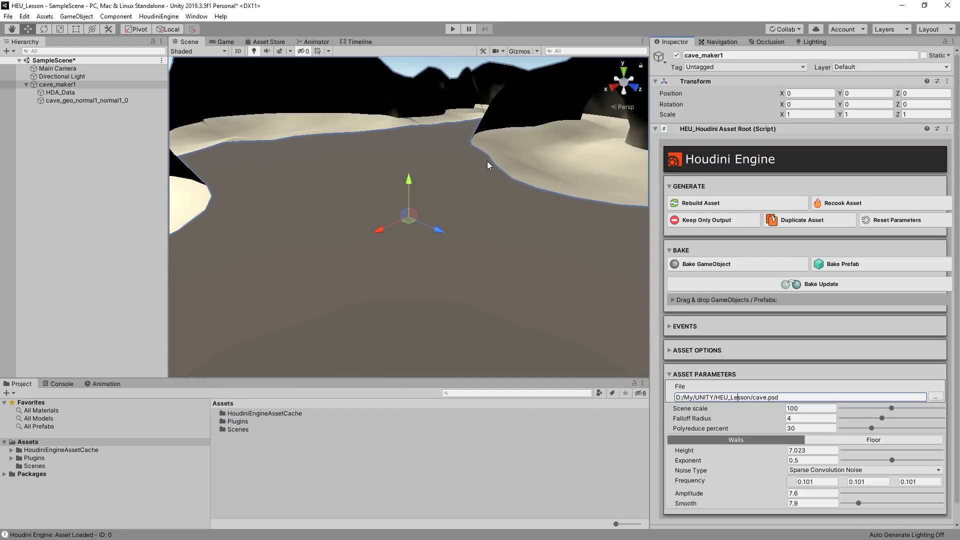
pyautogui.keyDown('alt'); pyautogui.moveTo(487, 161); pyautogui.dragTo(268, 159); pyautogui.keyUp('alt')
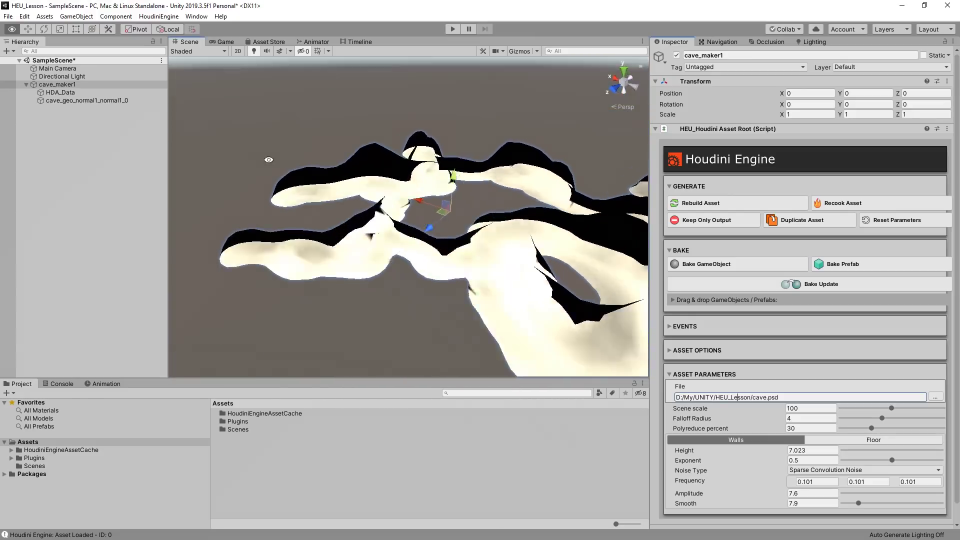
# Step: Set the wall Amplitude to 10 and orbit around the reshaped cave
pyautogui.keyDown('alt'); pyautogui.moveTo(268, 160); pyautogui.dragTo(22, 124); pyautogui.keyUp('alt')
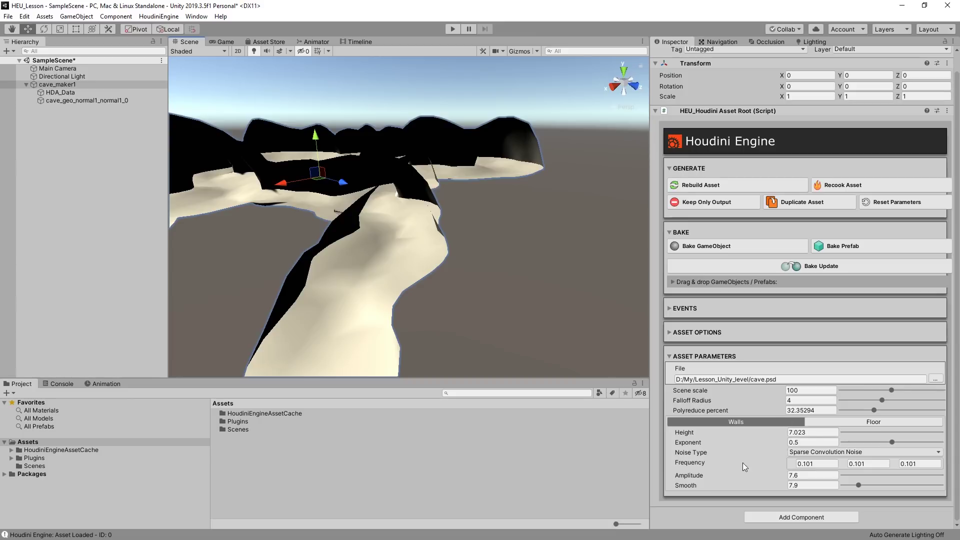
pyautogui.click(806, 475)
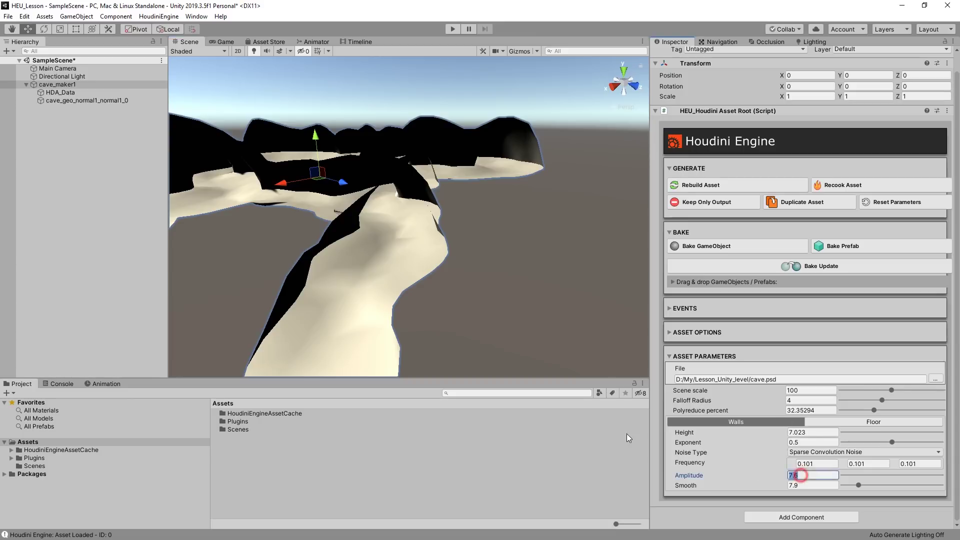
pyautogui.write('10')
pyautogui.press('Return')
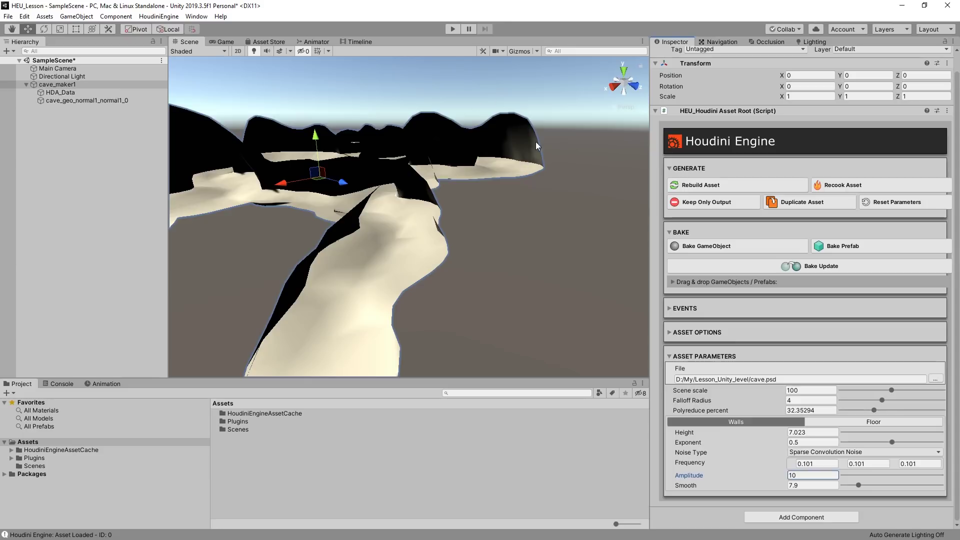
pyautogui.keyDown('alt'); pyautogui.moveTo(360, 178); pyautogui.dragTo(529, 259); pyautogui.keyUp('alt')
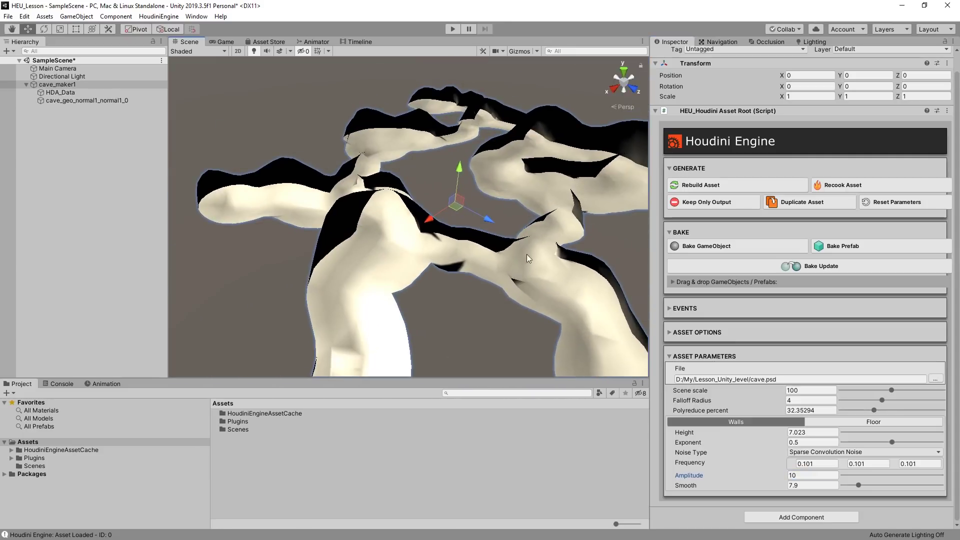
pyautogui.keyDown('alt'); pyautogui.moveTo(576, 283); pyautogui.dragTo(450, 303); pyautogui.keyUp('alt')
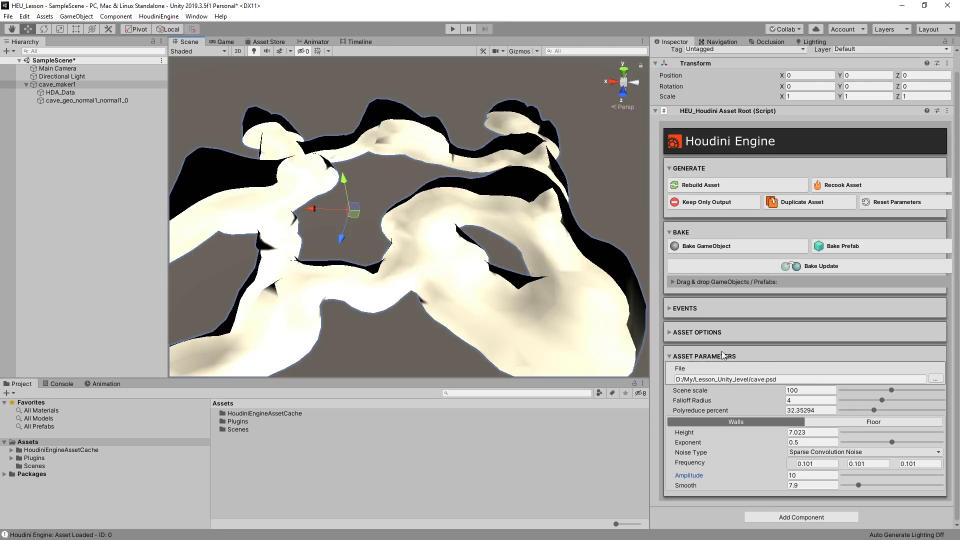
# Step: Raise the wall Smooth to about 22.4 and set the wall Height to 10
pyautogui.click(935, 379)
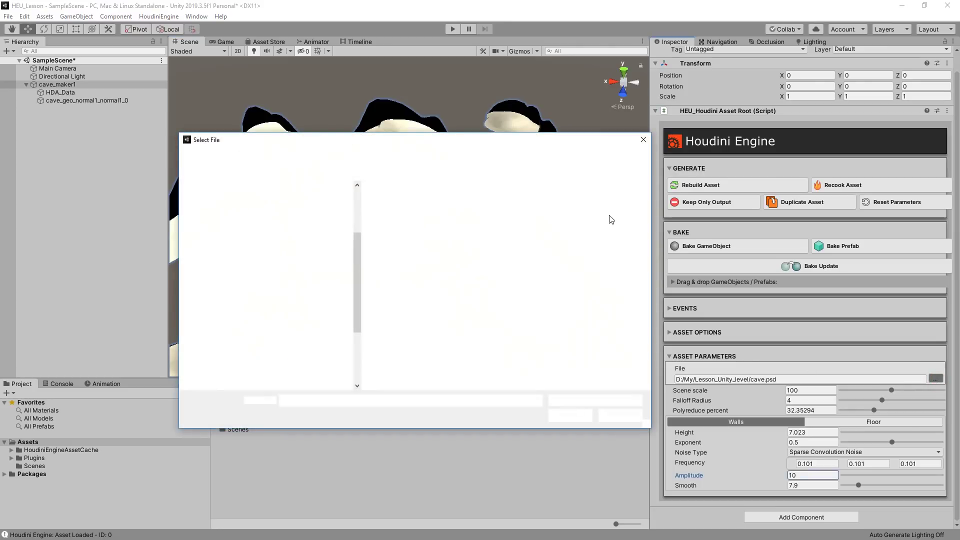
pyautogui.click(642, 140)
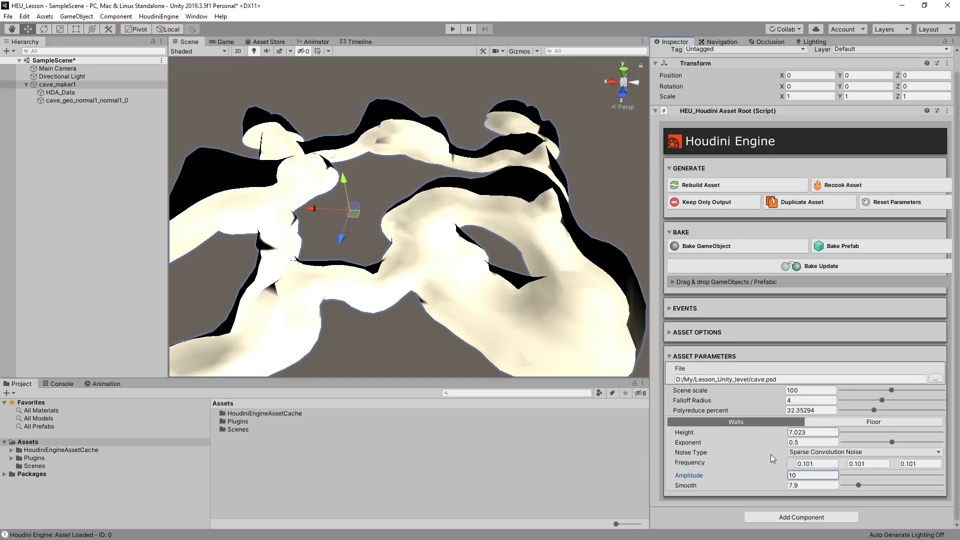
pyautogui.moveTo(862, 485); pyautogui.dragTo(895, 485)
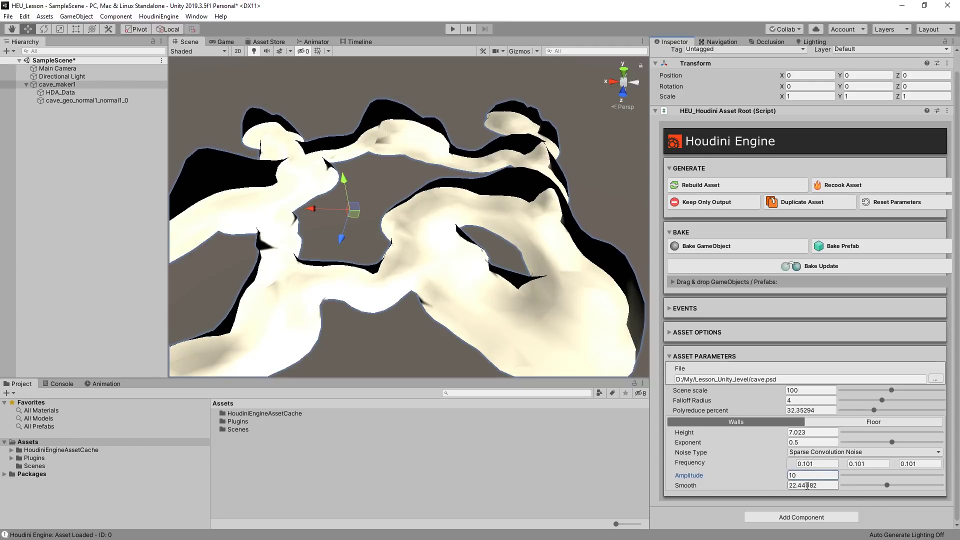
pyautogui.click(811, 432)
pyautogui.write('10')
pyautogui.press('Return')
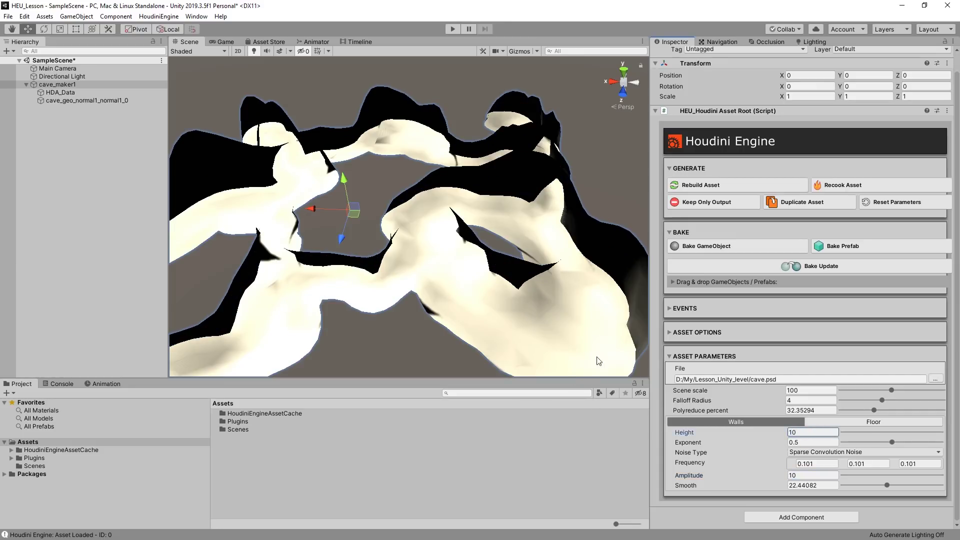
pyautogui.keyDown('alt'); pyautogui.moveTo(492, 266); pyautogui.dragTo(474, 261); pyautogui.keyUp('alt')
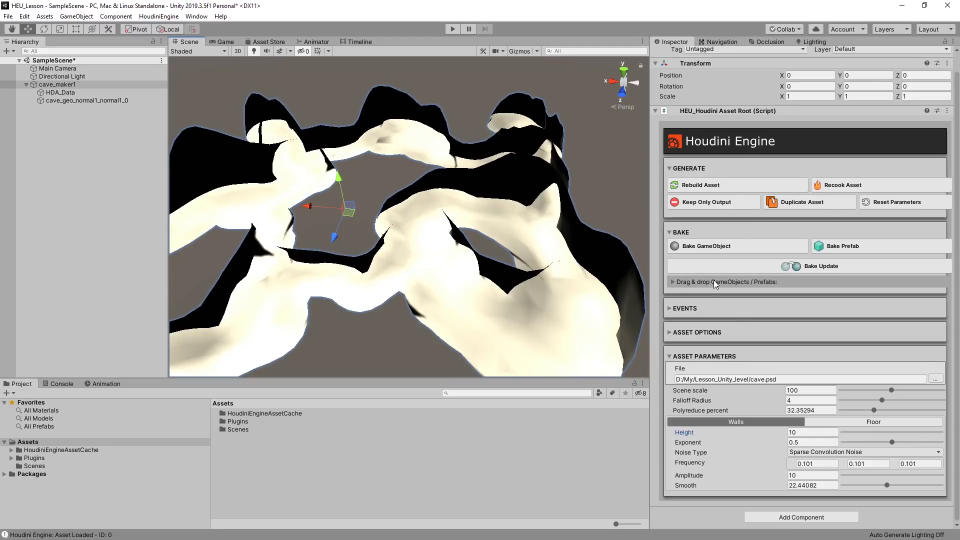
# Step: Collapse the BAKE section in cave_maker1's Houdini Engine Inspector
pyautogui.click(669, 232)
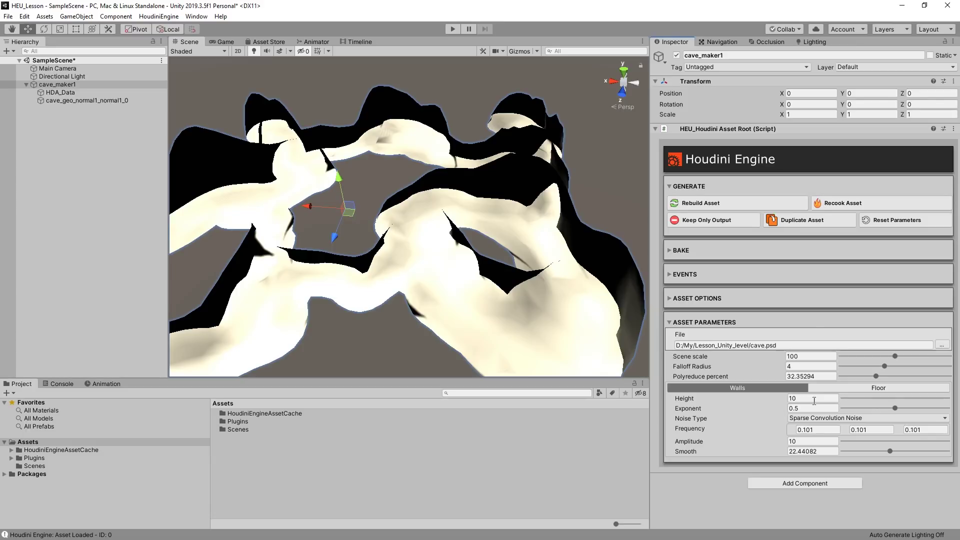
# Step: Inspect the cave_geo_normal1_normal1_0 mesh, then reselect cave_maker1 to show its Asset Root settings
pyautogui.click(65, 101)
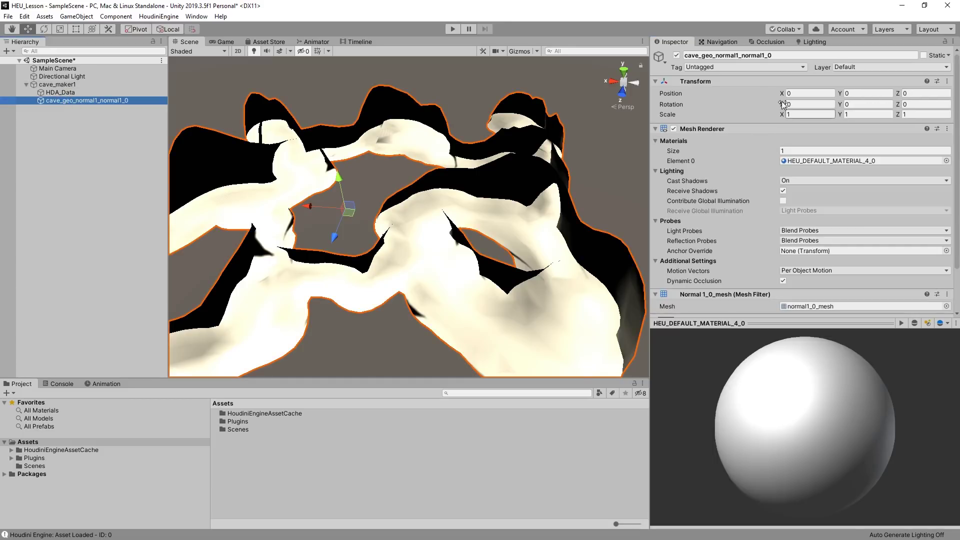
pyautogui.scroll(-2, 707, 240)
pyautogui.scroll(2, 723, 211)
pyautogui.click(57, 85)
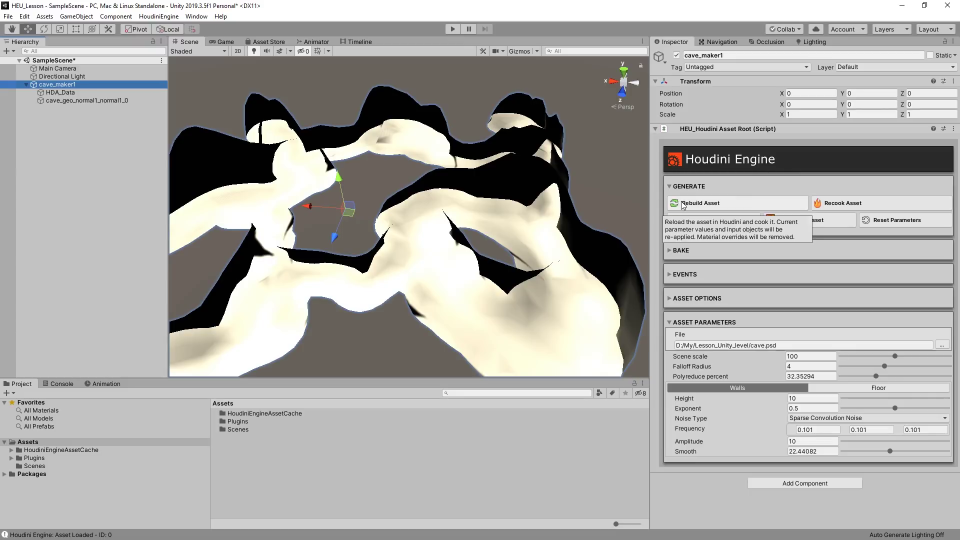
# Step: Expand and collapse cave_maker1's BAKE, EVENTS and ASSET OPTIONS sections to review them
pyautogui.click(673, 252)
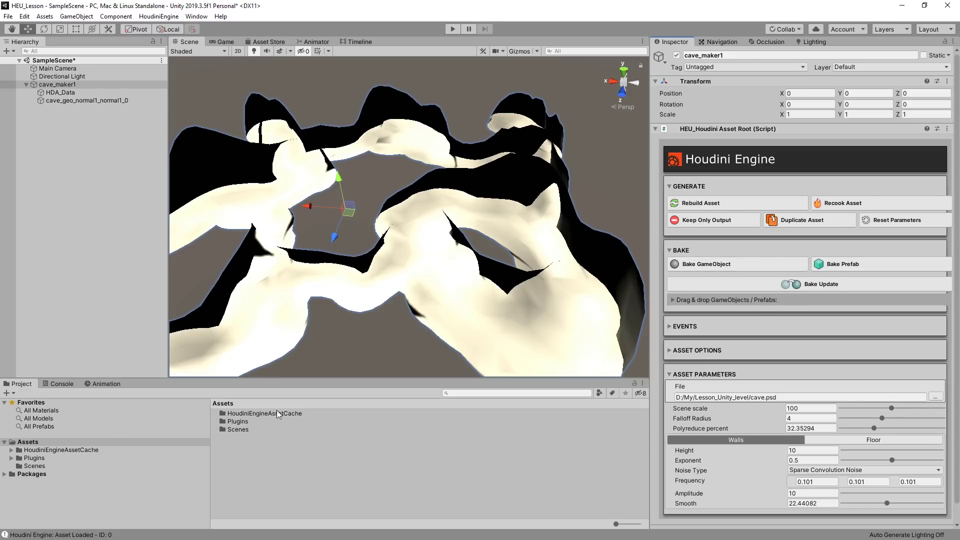
pyautogui.click(670, 251)
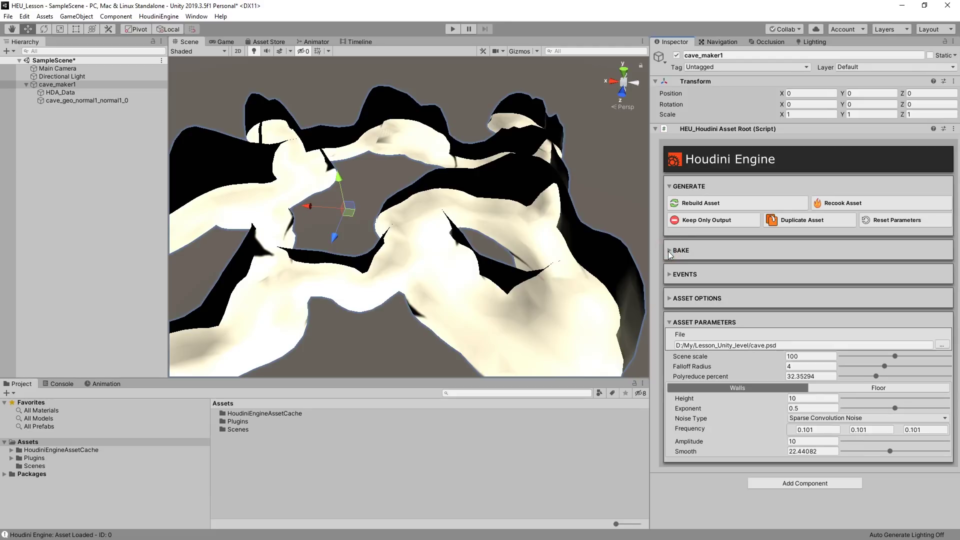
pyautogui.click(668, 275)
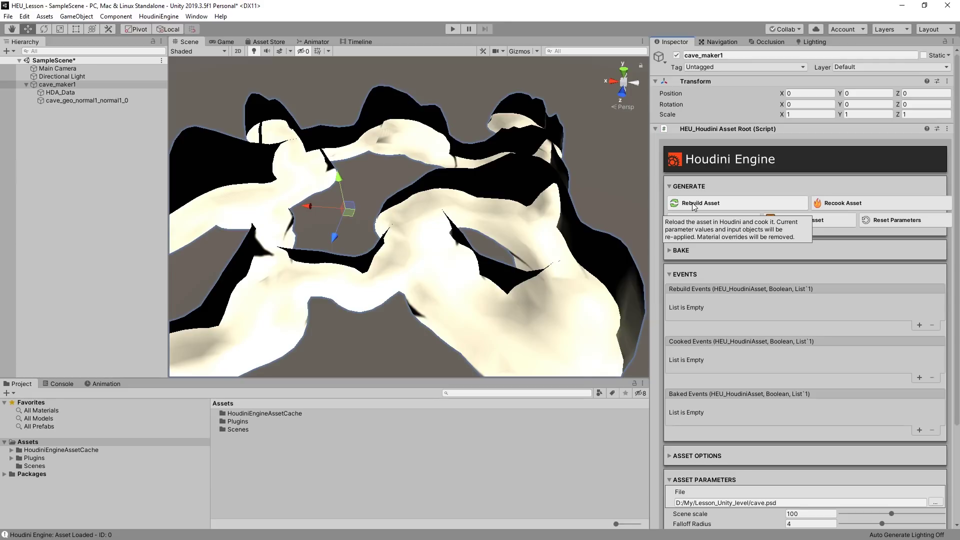
pyautogui.click(671, 274)
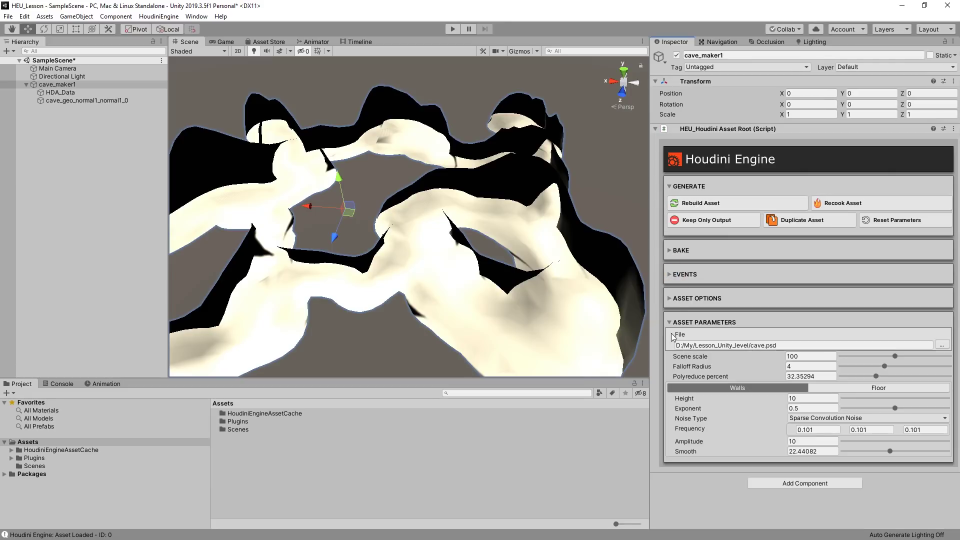
pyautogui.click(670, 299)
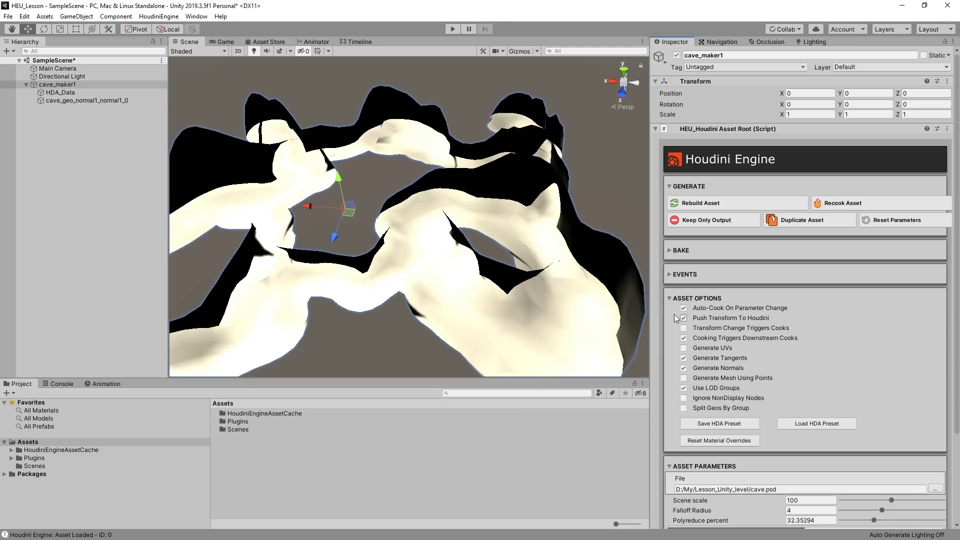
pyautogui.click(671, 298)
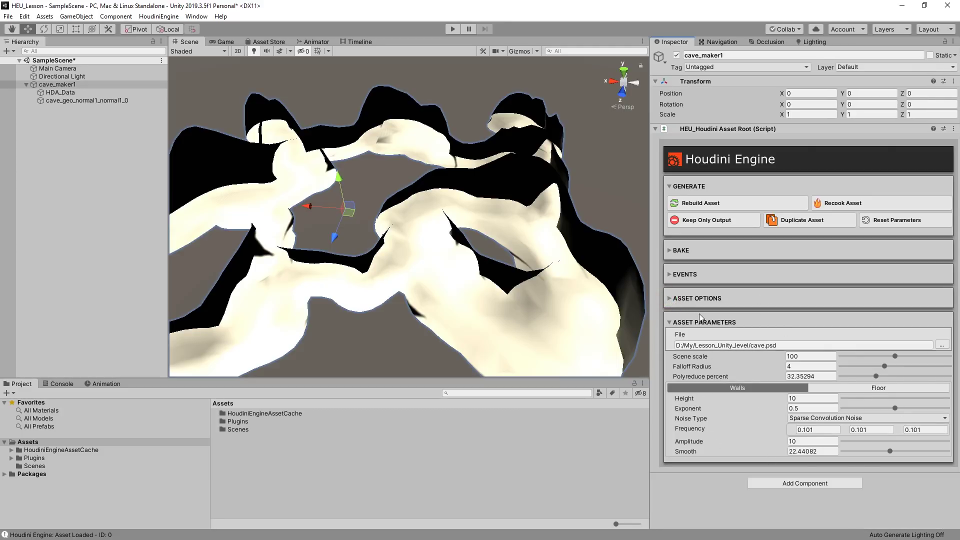
# Step: Select cave_geo_normal1_normal1_0 to show its renderer and HEU_DEFAULT_MATERIAL_4_0 material settings
pyautogui.click(57, 85)
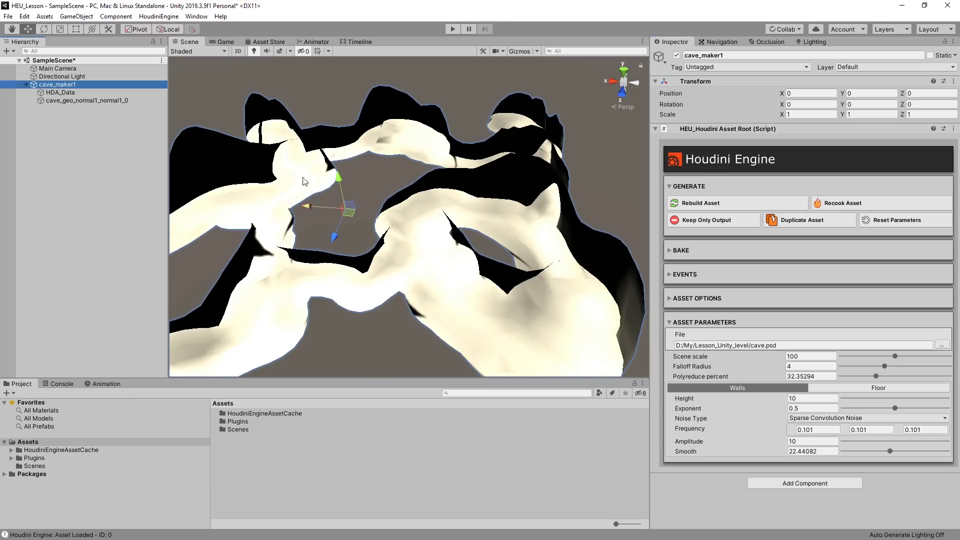
pyautogui.click(91, 101)
pyautogui.click(53, 84)
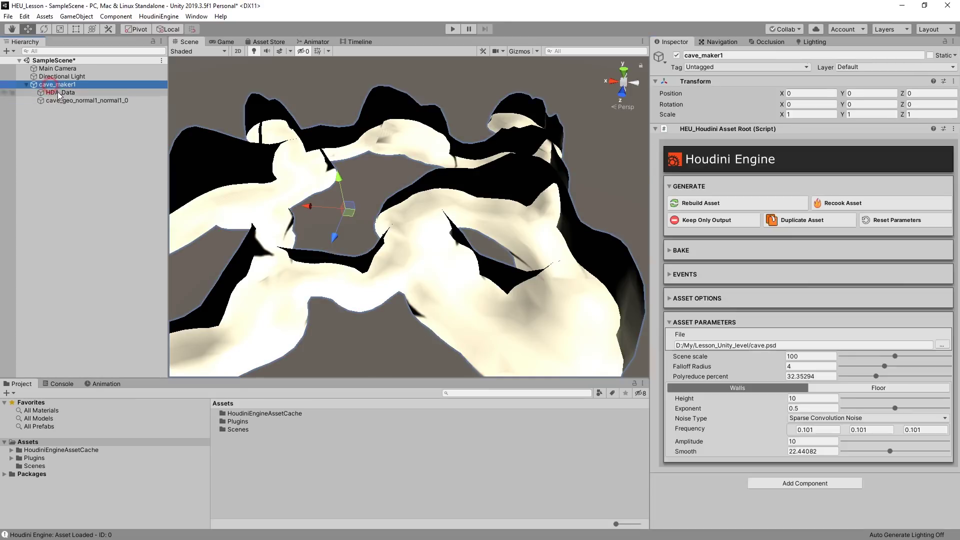
pyautogui.click(51, 101)
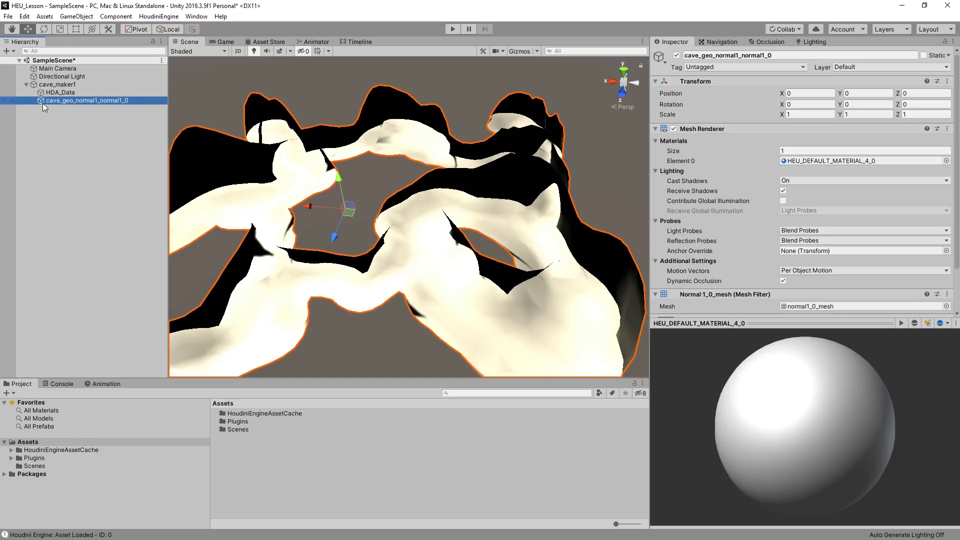
# Step: Scroll through the cave_geo_normal1_normal1_0 Inspector to review its components
pyautogui.scroll(-3, 704, 209)
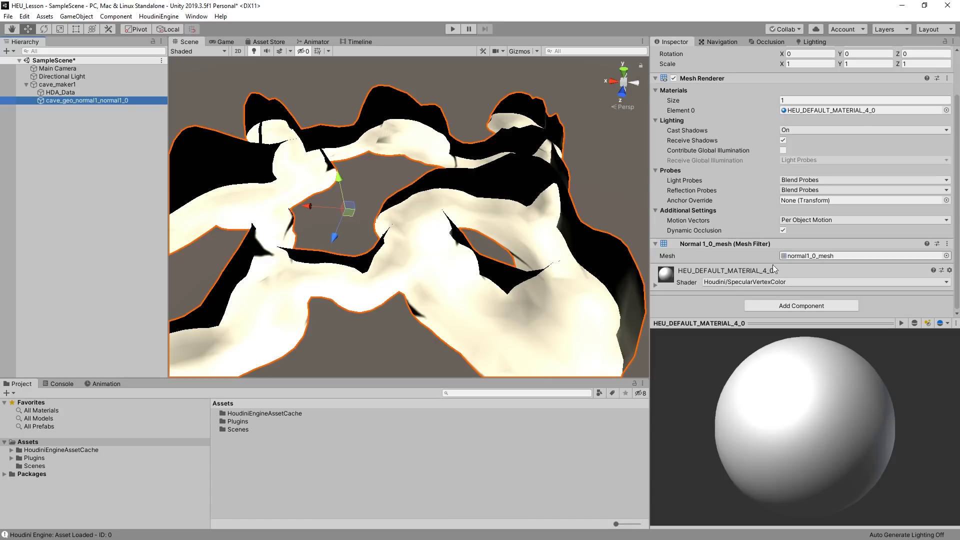
pyautogui.scroll(3, 738, 209)
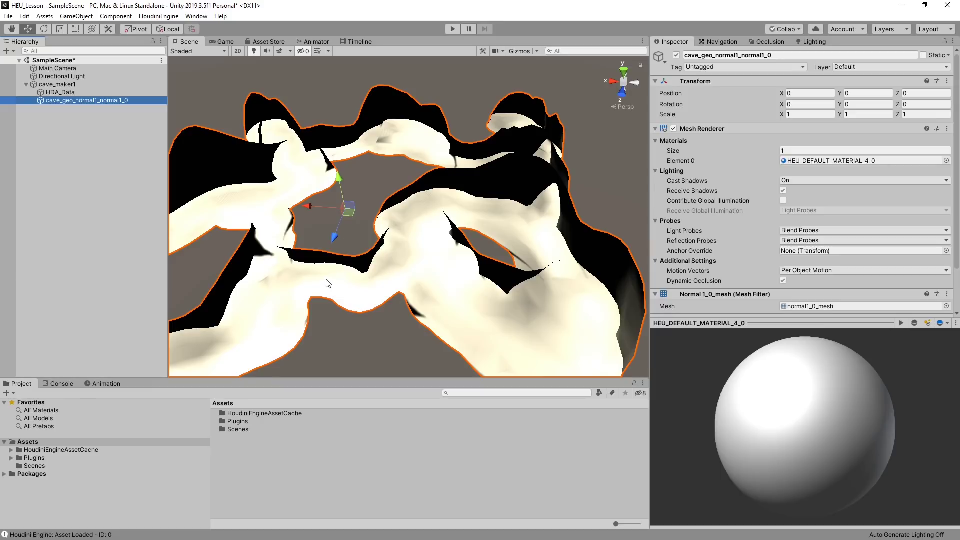
pyautogui.scroll(-2, 735, 245)
pyautogui.scroll(2, 731, 244)
pyautogui.scroll(-2, 676, 186)
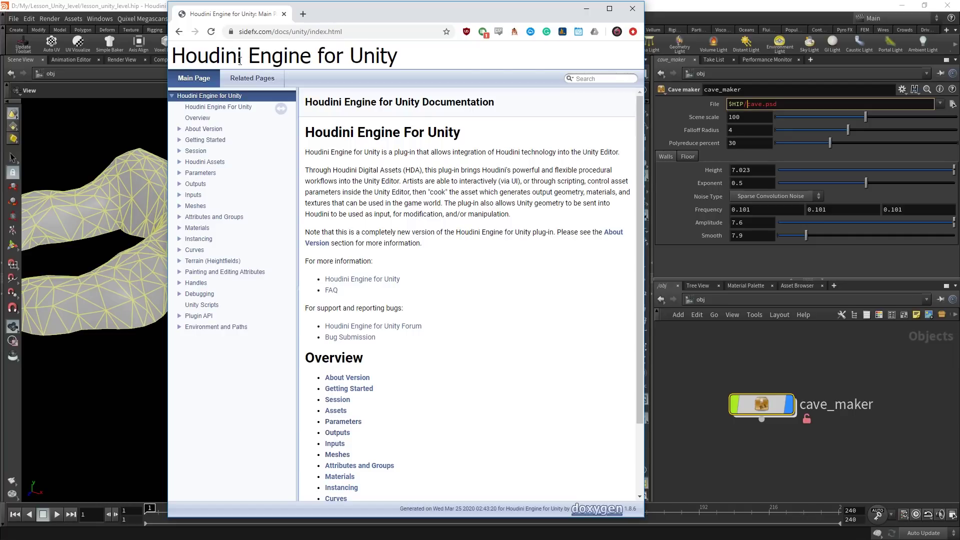
# Step: Open the Attributes and Groups page of the Houdini Engine for Unity docs
pyautogui.moveTo(239, 31); pyautogui.dragTo(308, 32)
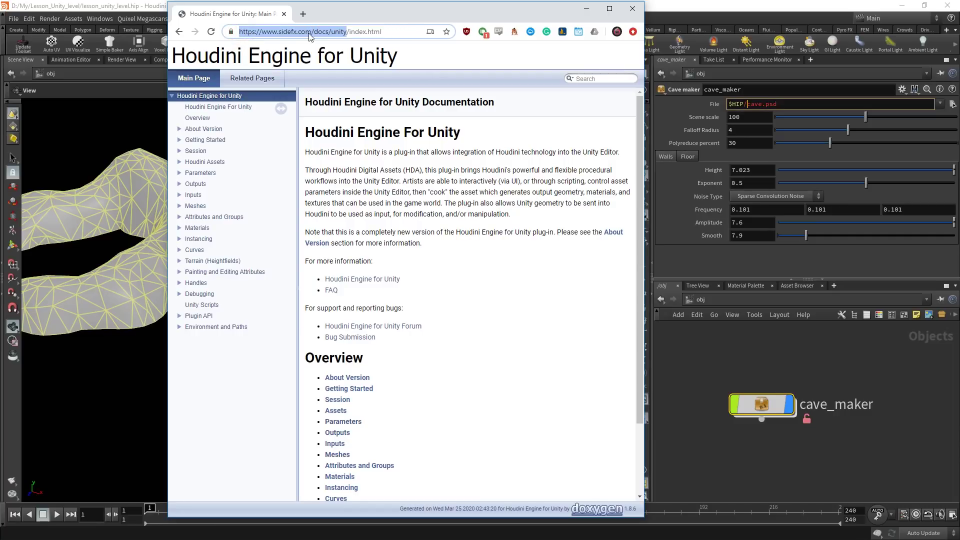
pyautogui.click(460, 121)
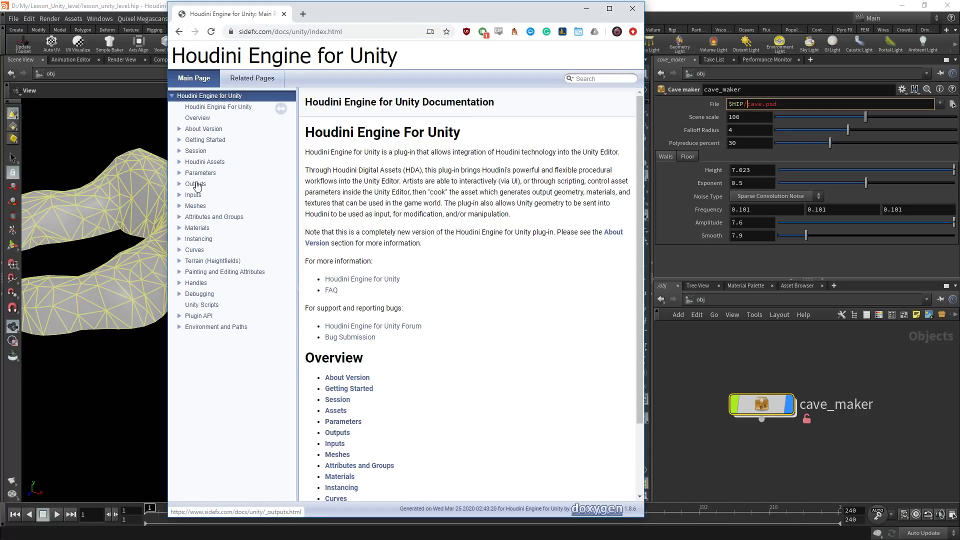
pyautogui.click(215, 217)
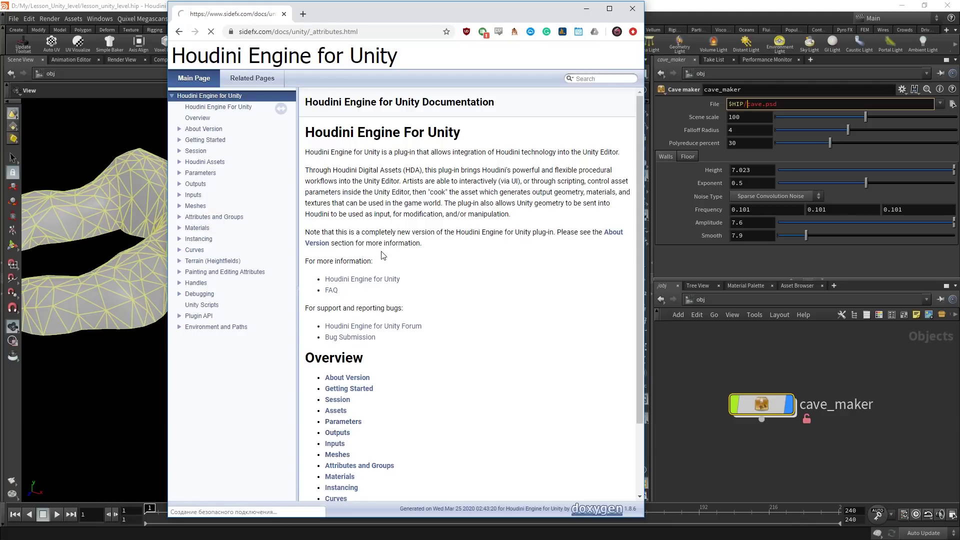
pyautogui.scroll(-1, 371, 210)
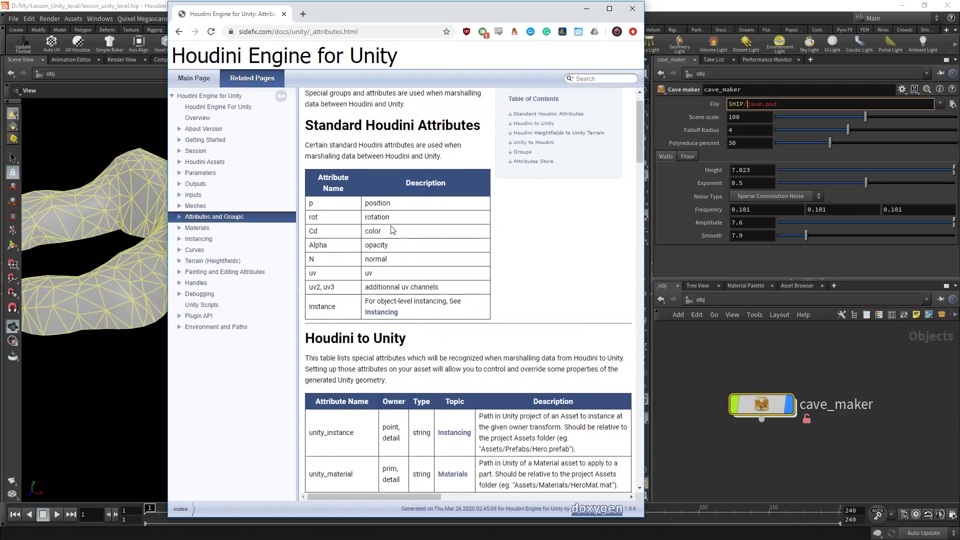
pyautogui.scroll(-10, 376, 373)
pyautogui.scroll(-2, 375, 372)
pyautogui.scroll(-5, 400, 385)
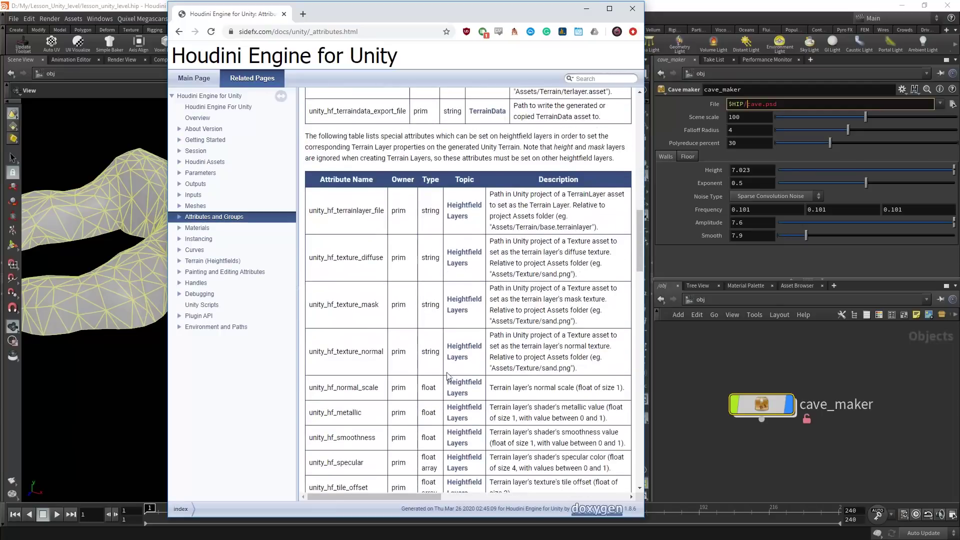
pyautogui.scroll(-4, 417, 378)
# Step: Scroll the page to the Groups table of collision_geo_* collider prefixes
pyautogui.scroll(-3, 342, 403)
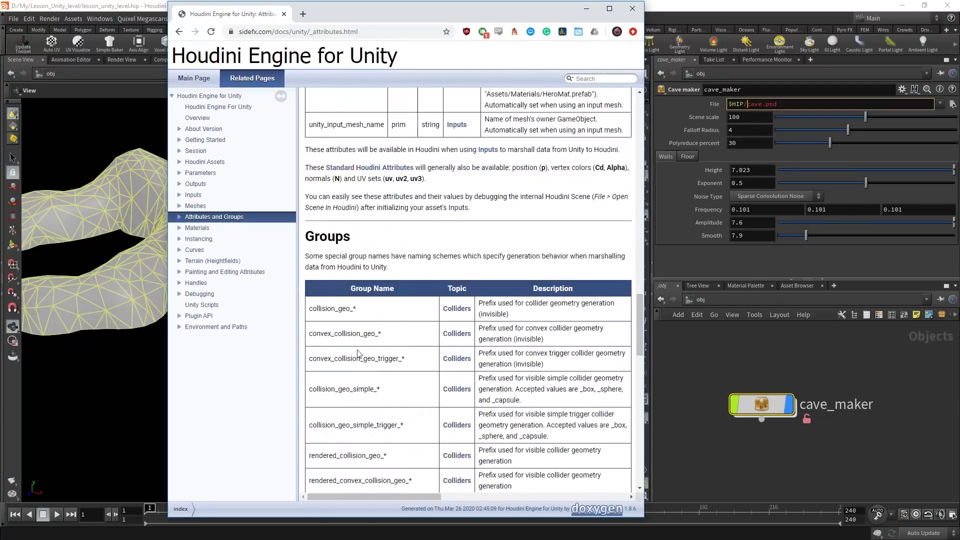
pyautogui.scroll(1, 403, 381)
pyautogui.scroll(6, 398, 374)
pyautogui.scroll(5, 398, 374)
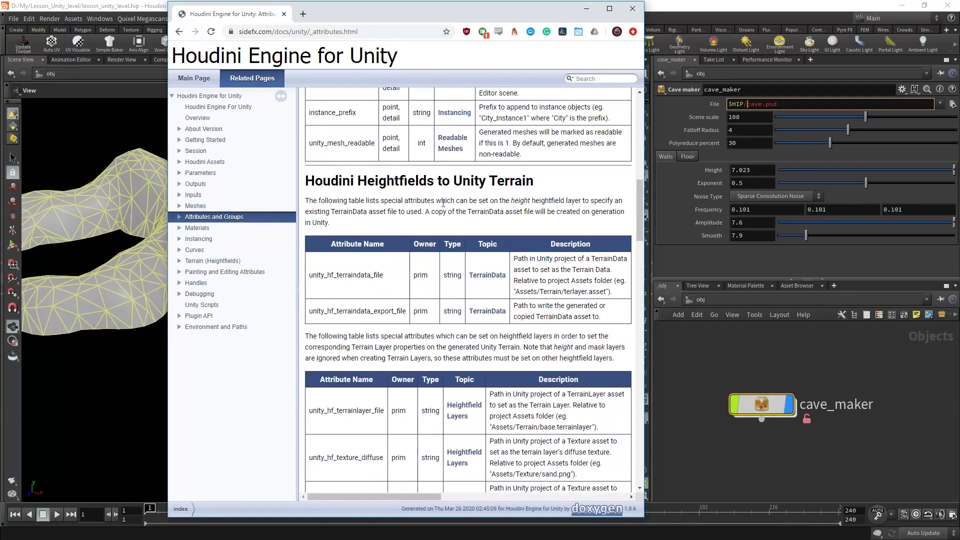
pyautogui.scroll(2, 441, 250)
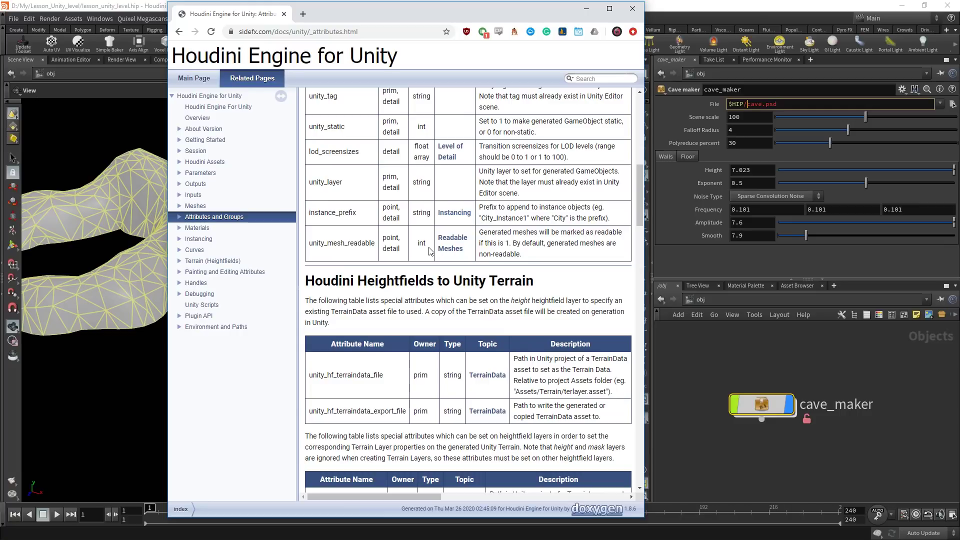
pyautogui.scroll(-4, 430, 263)
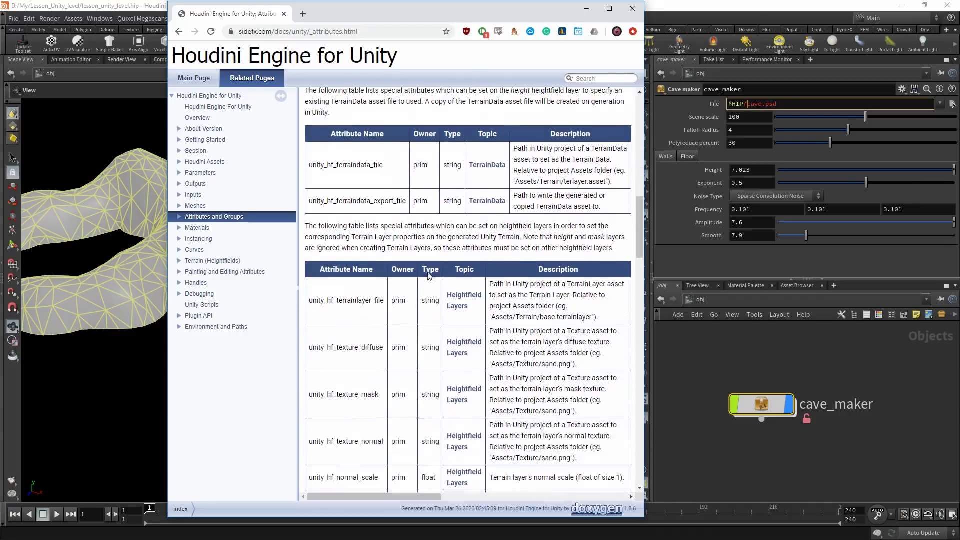
pyautogui.scroll(-1, 420, 275)
pyautogui.scroll(-4, 371, 298)
pyautogui.scroll(-1, 381, 295)
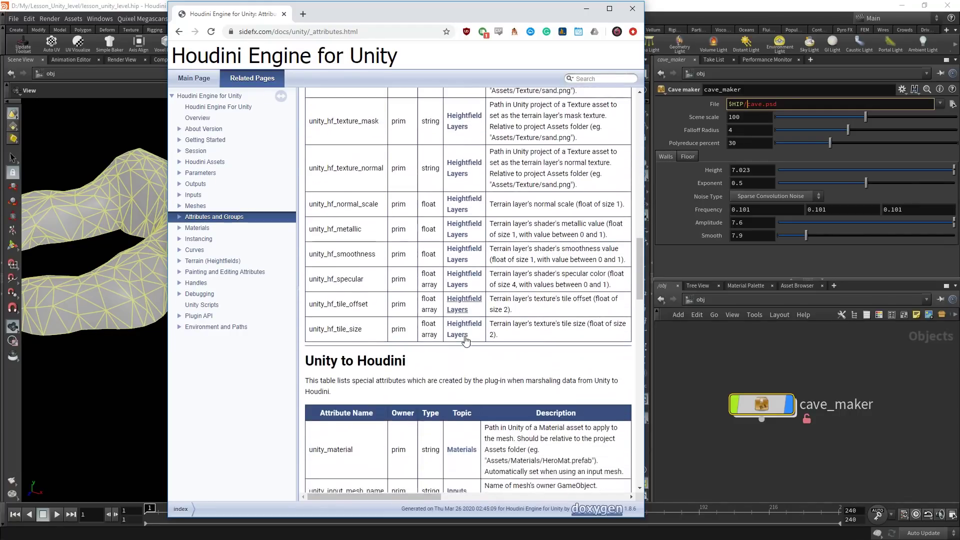
pyautogui.scroll(-5, 401, 280)
pyautogui.scroll(-7, 425, 258)
pyautogui.scroll(1, 389, 133)
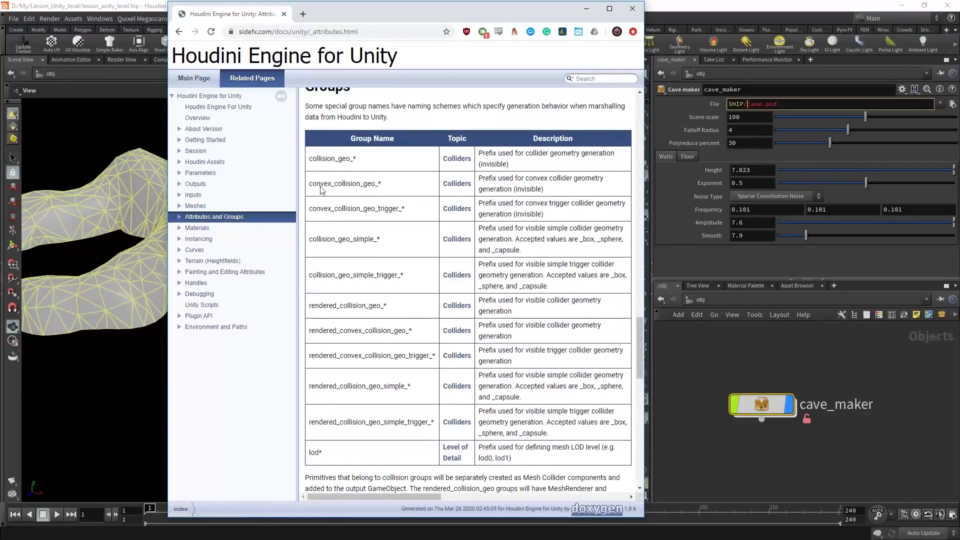
# Step: Highlight the collision_geo_, convex and rendered_collision_geo_ prefixes in the Groups table
pyautogui.moveTo(309, 159); pyautogui.dragTo(353, 159)
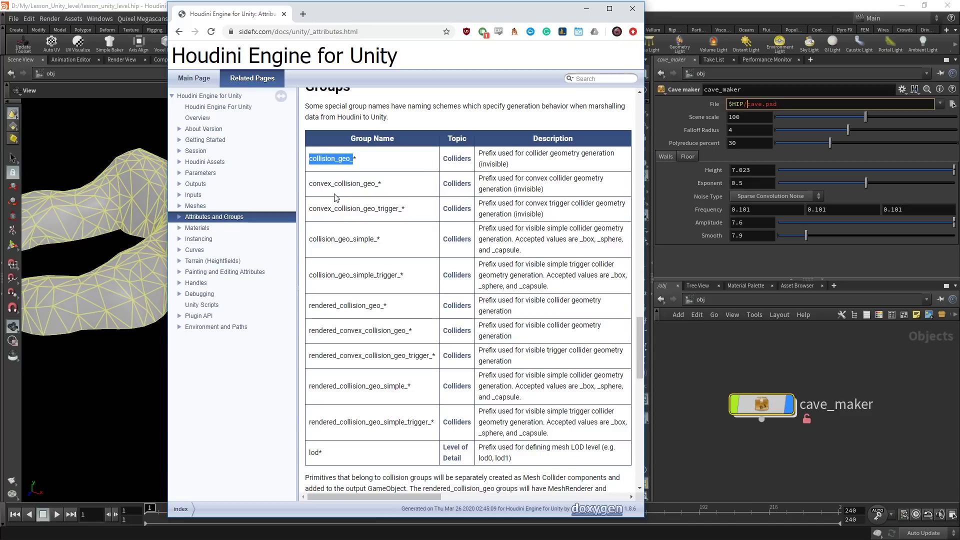
pyautogui.moveTo(312, 186); pyautogui.dragTo(331, 185)
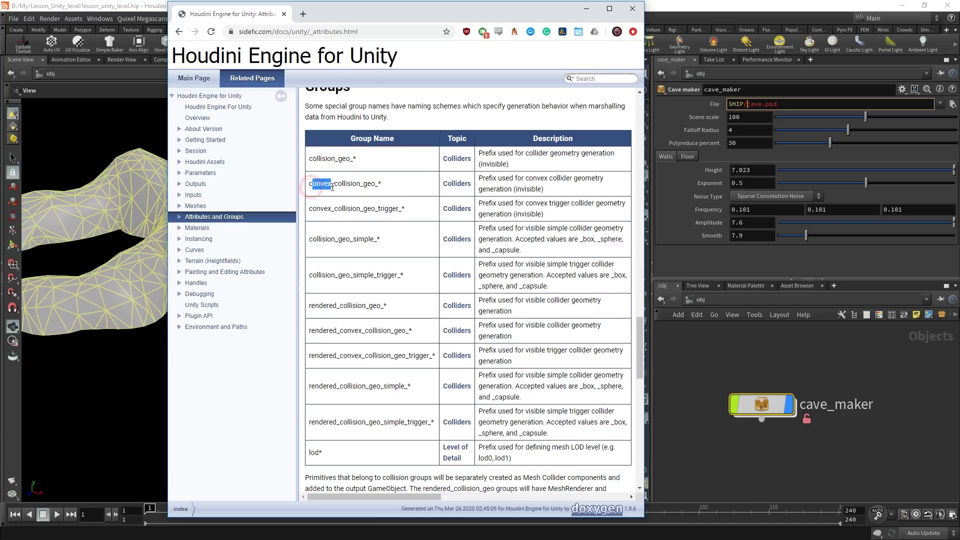
pyautogui.doubleClick(345, 306)
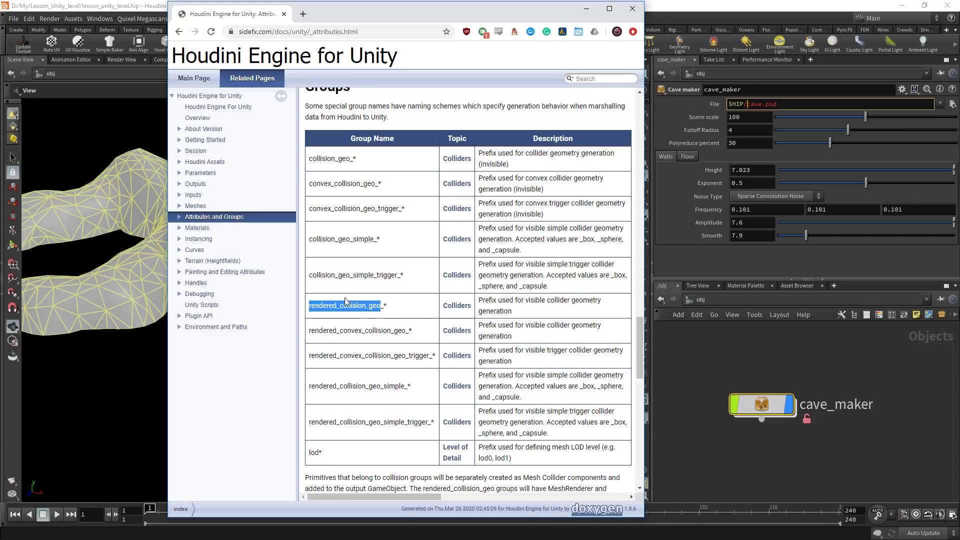
pyautogui.click(383, 397)
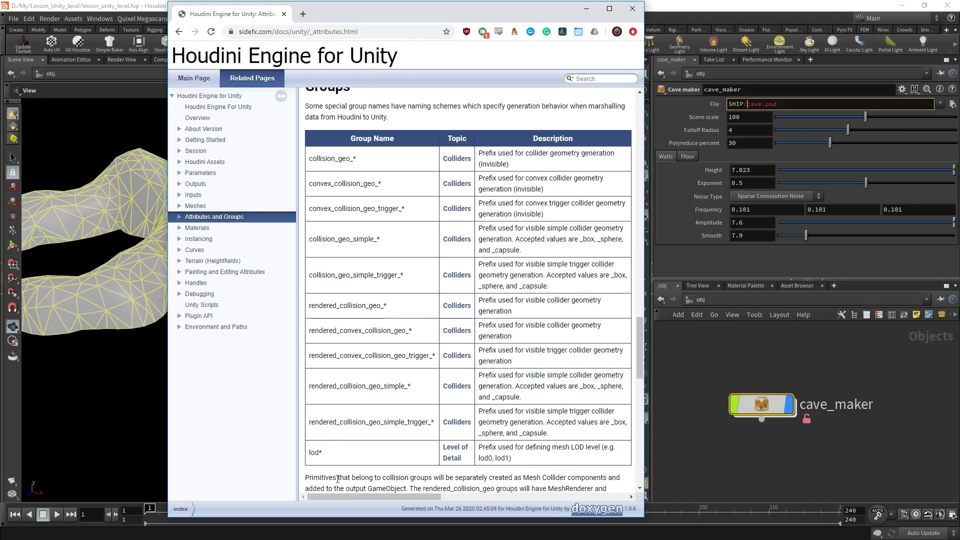
# Step: Pick out the collision_geo_ prefix, then return to Houdini inside the cave_maker asset
pyautogui.click(320, 455)
pyautogui.doubleClick(351, 159)
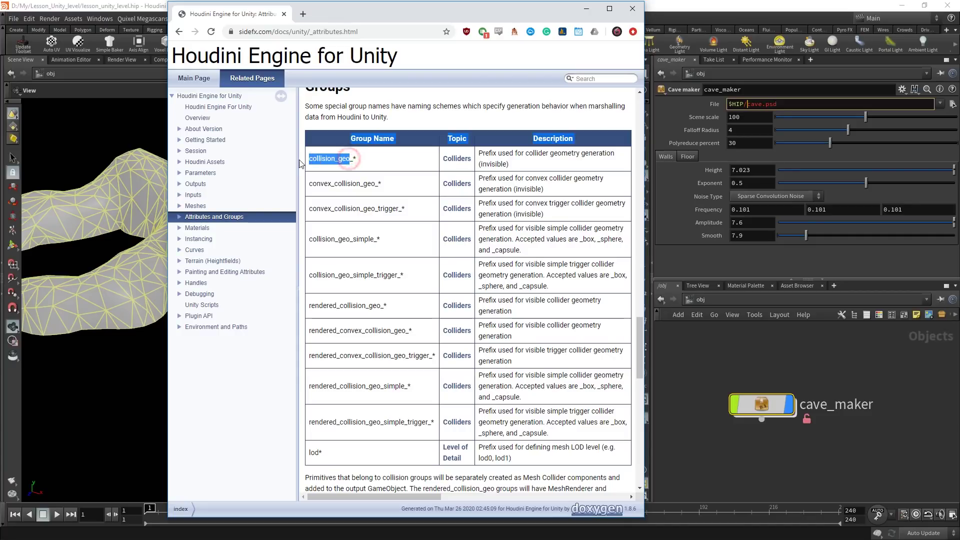
pyautogui.click(347, 160)
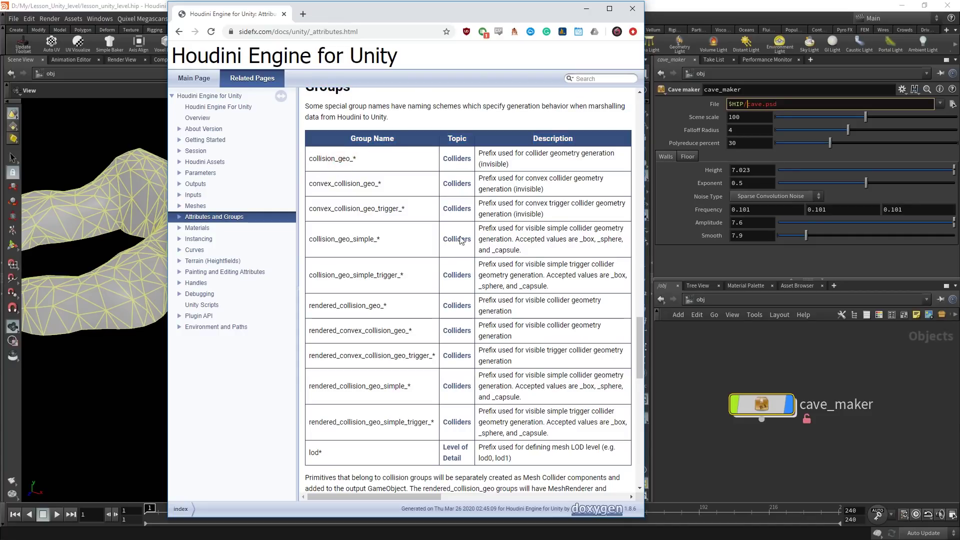
pyautogui.hotkey('alt', 'Tab')
pyautogui.doubleClick(758, 403)
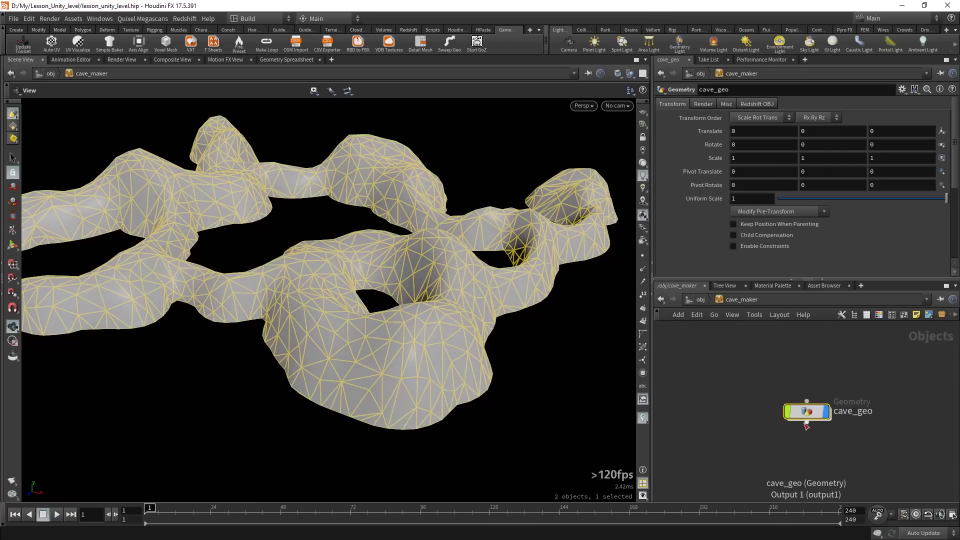
# Step: Inside cave_geo, add a Group Create node below normal1
pyautogui.doubleClick(806, 415)
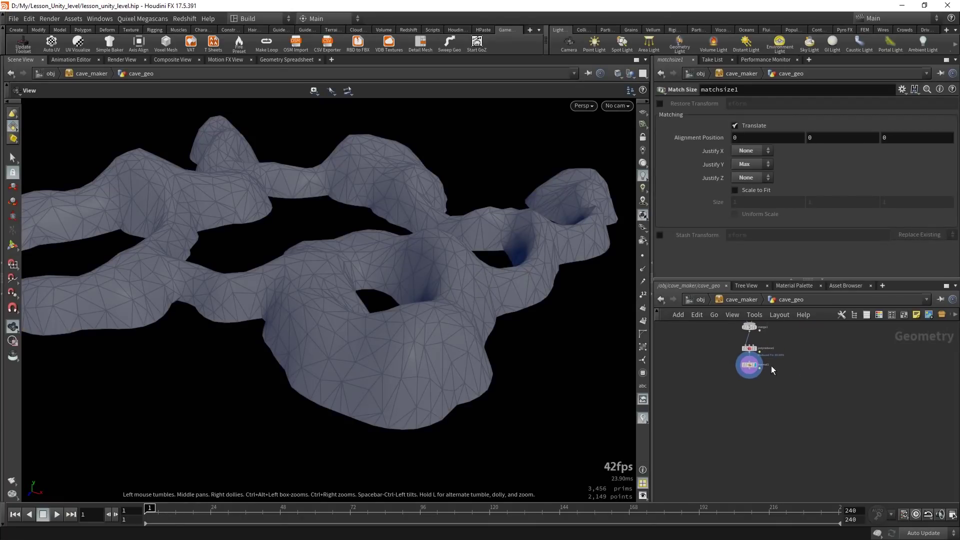
pyautogui.scroll(3, 772, 370)
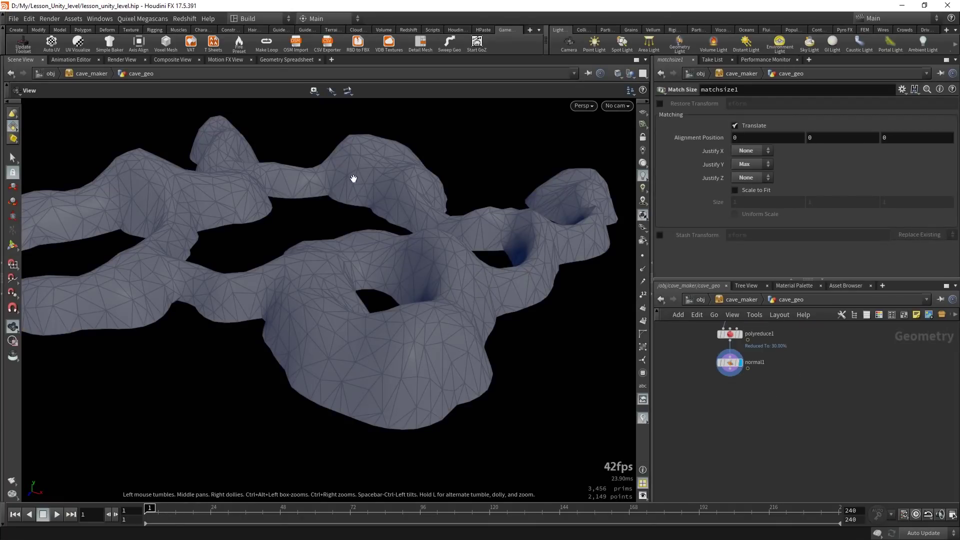
pyautogui.click(764, 424)
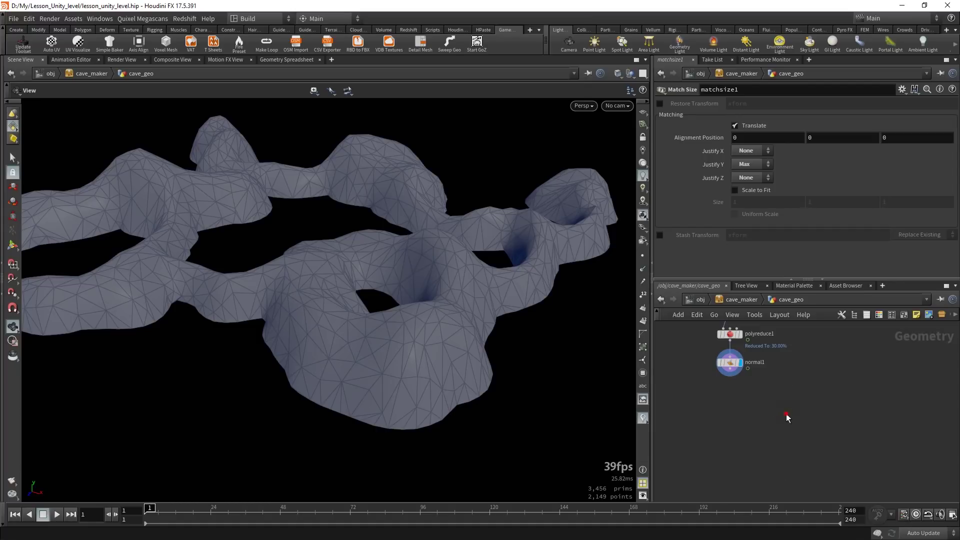
pyautogui.press('Tab')
pyautogui.write('gr')
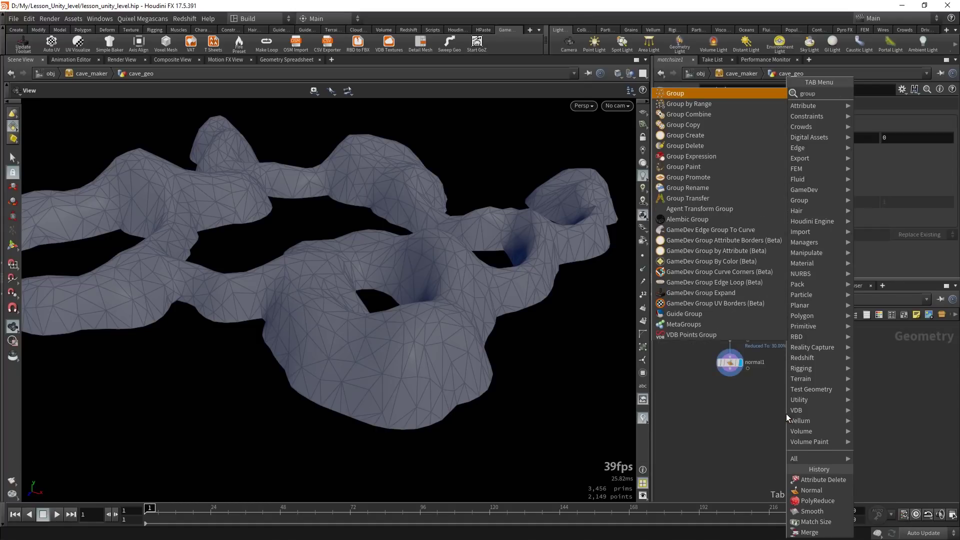
pyautogui.press('Return')
pyautogui.click(732, 405)
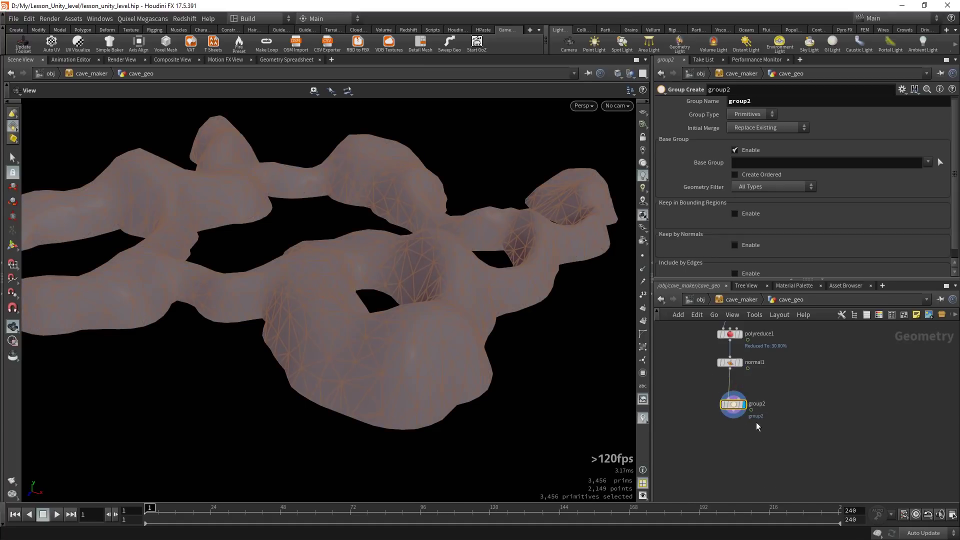
# Step: Name the group collision_geo and move group2 to the right of normal1
pyautogui.doubleClick(763, 103)
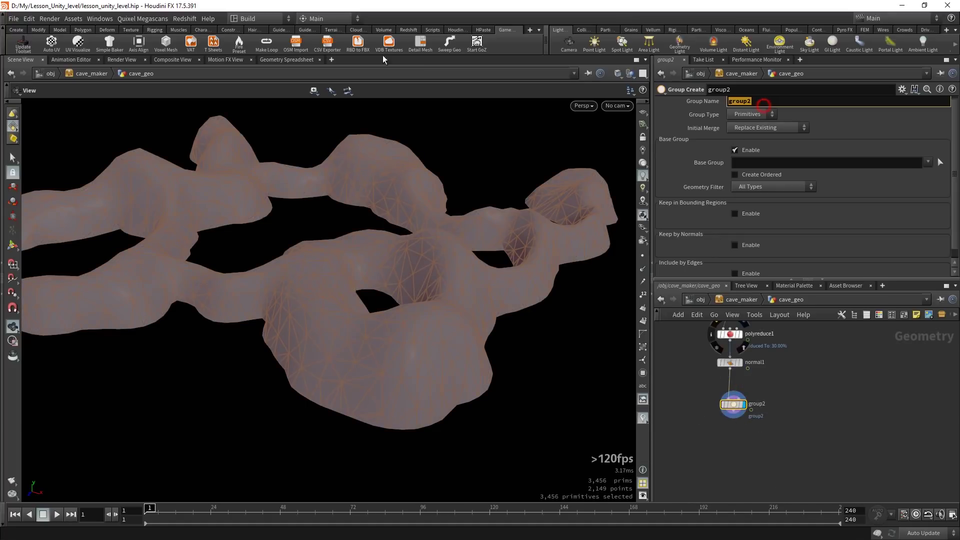
pyautogui.write('collision_')
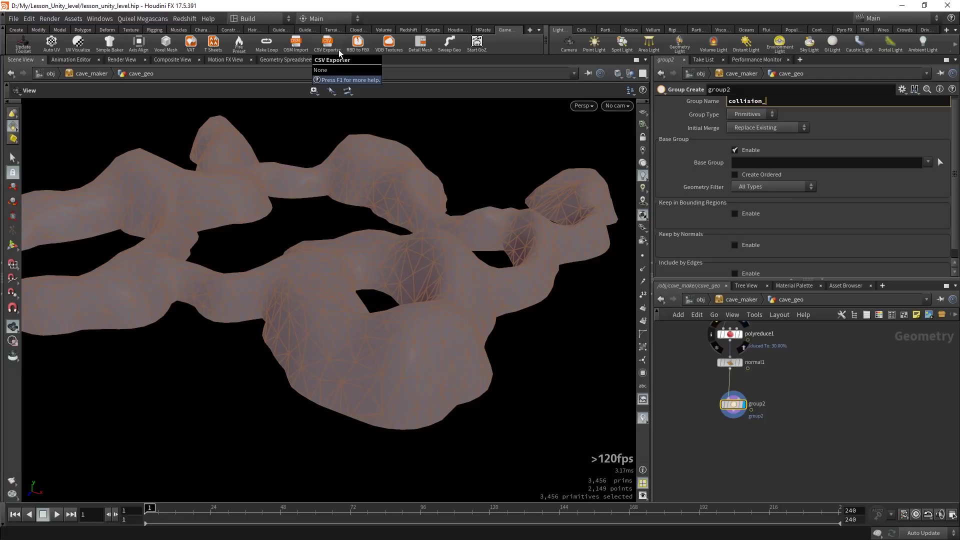
pyautogui.write('geo')
pyautogui.press('Return')
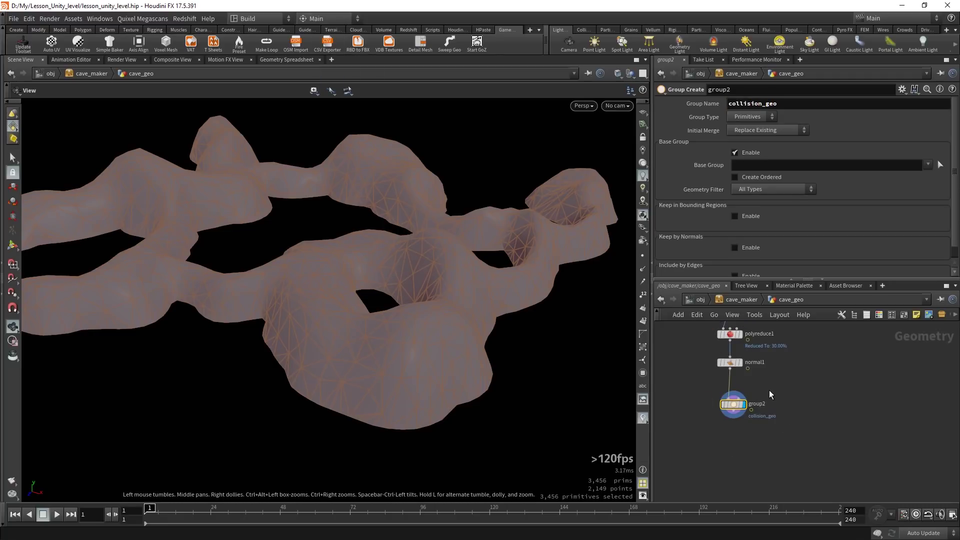
pyautogui.scroll(3, 755, 413)
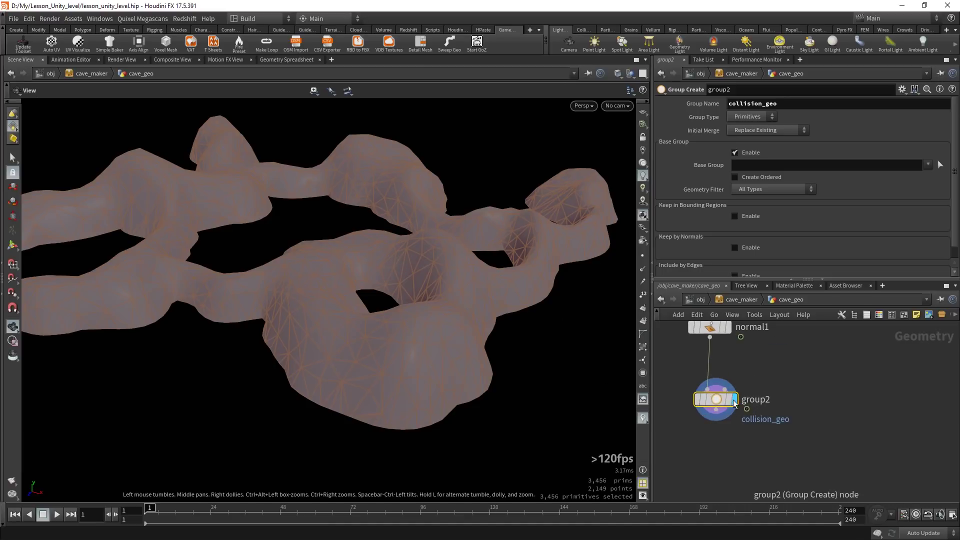
pyautogui.moveTo(734, 404); pyautogui.dragTo(825, 396)
# Step: Merge normal1 and group2 into a displayed merge2 node, then return to obj level
pyautogui.moveTo(695, 470); pyautogui.dragTo(770, 468, button='middle')
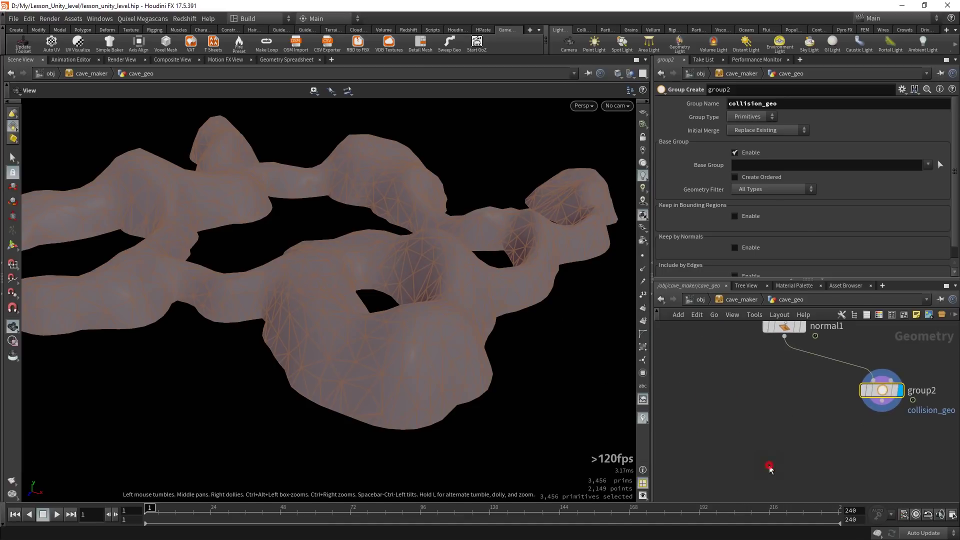
pyautogui.press('Tab')
pyautogui.write('merge')
pyautogui.press('Return')
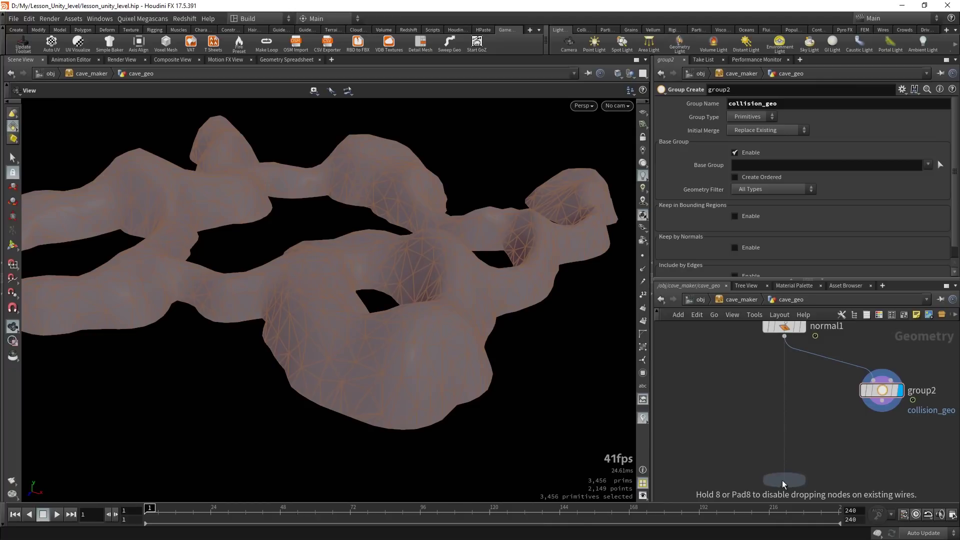
pyautogui.click(784, 481)
pyautogui.moveTo(785, 453); pyautogui.dragTo(767, 322)
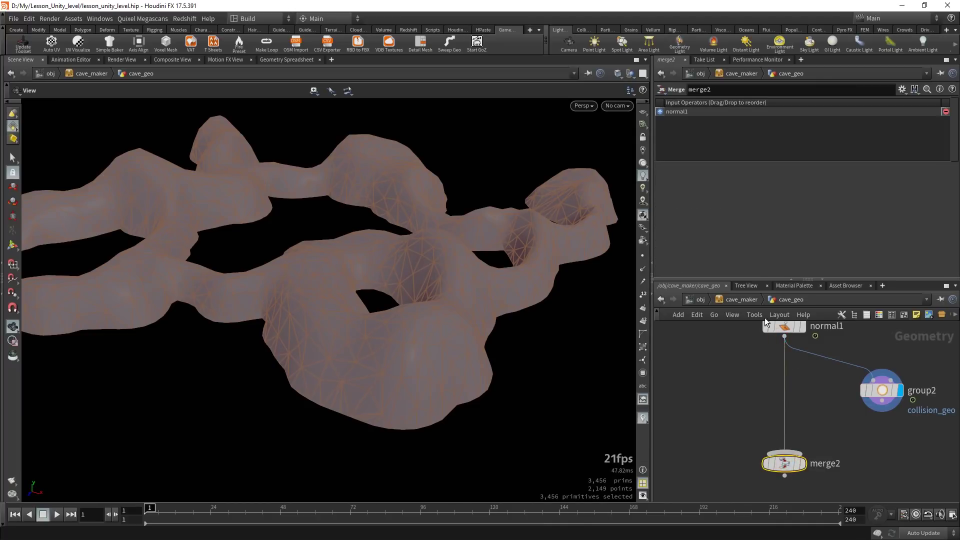
pyautogui.moveTo(882, 411); pyautogui.dragTo(801, 453)
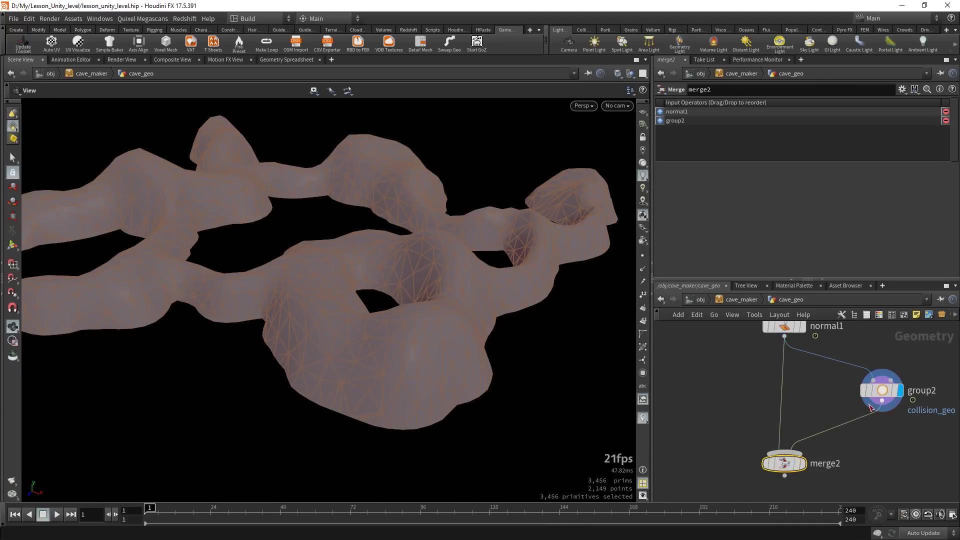
pyautogui.click(803, 463)
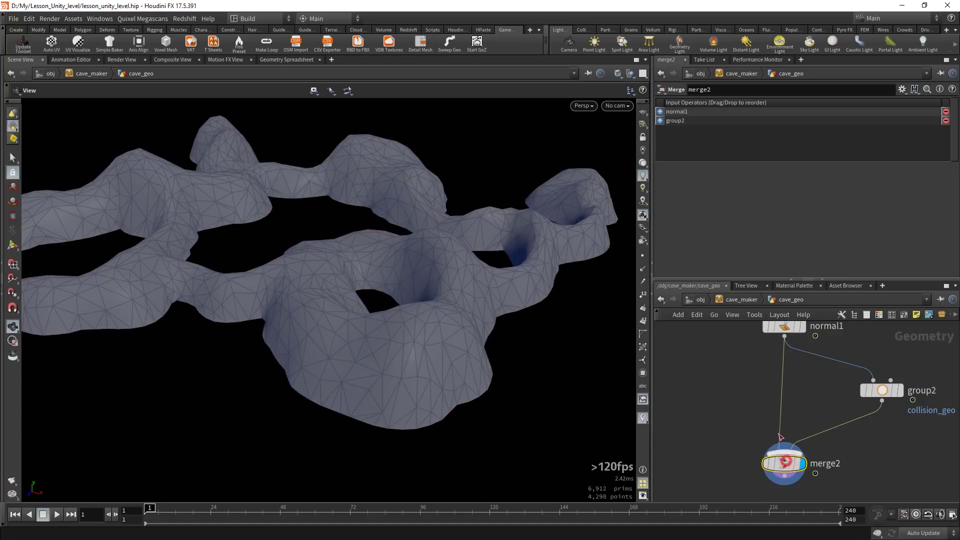
pyautogui.moveTo(727, 411); pyautogui.dragTo(719, 418, button='middle')
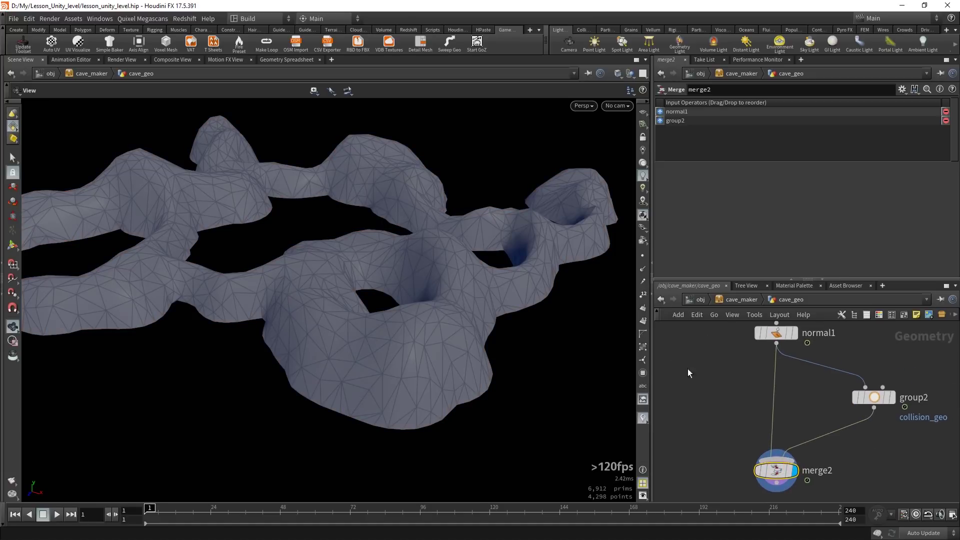
pyautogui.click(701, 299)
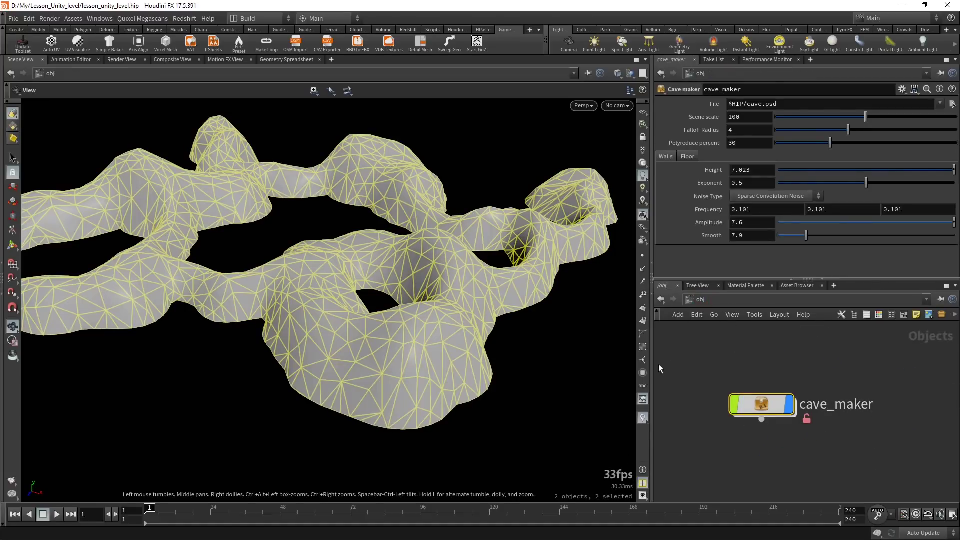
# Step: Save the cave_maker node type to hda/cave_maker.hda, storing the new collision_geo merge
pyautogui.rightClick(761, 406)
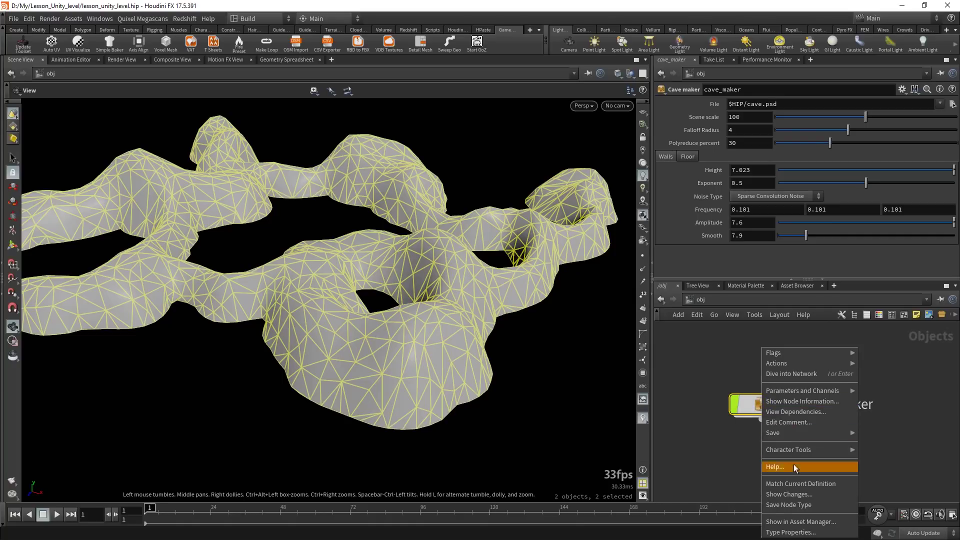
pyautogui.click(787, 507)
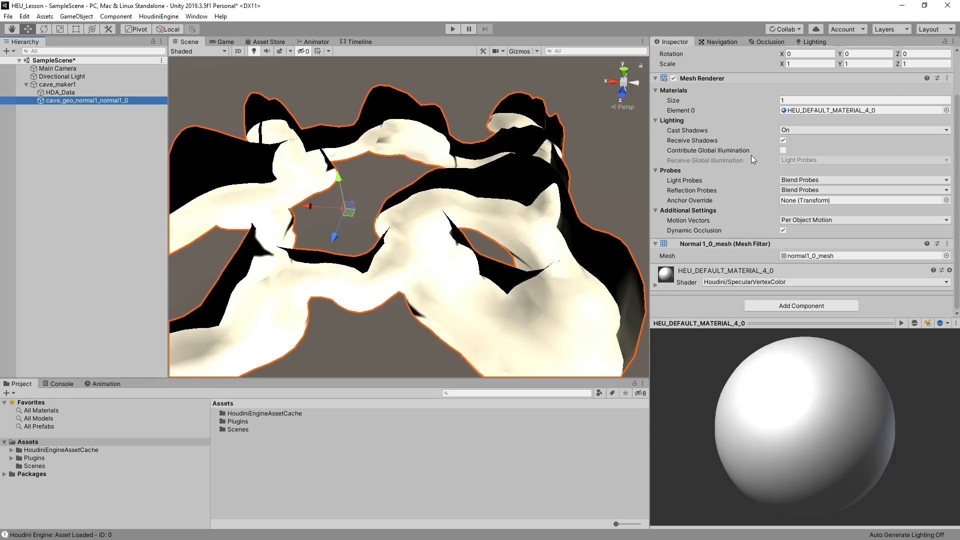
# Step: Recook cave_maker1 and inspect cave_geo_merge2_merge2_0's collision_geo Mesh Collider in the Scene view
pyautogui.press('Left')
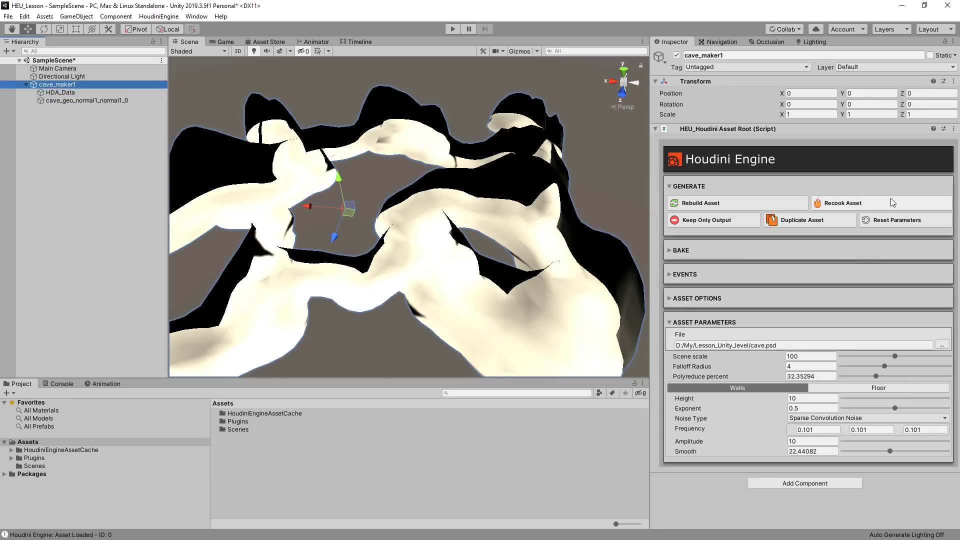
pyautogui.click(844, 203)
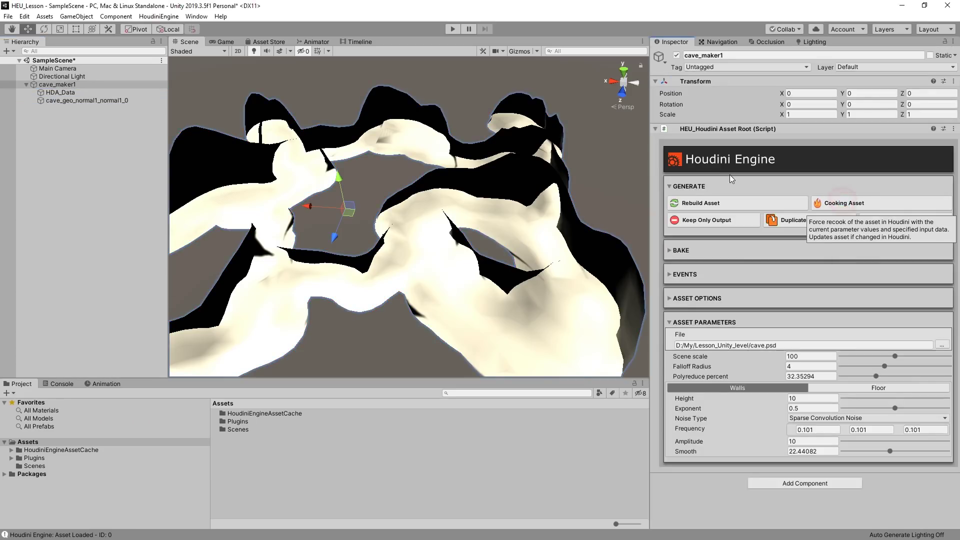
pyautogui.click(146, 100)
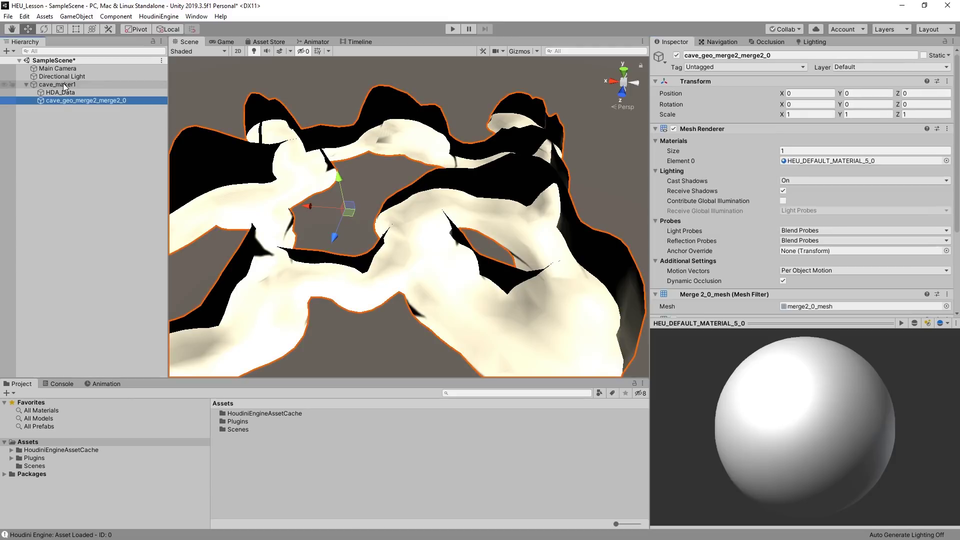
pyautogui.scroll(-3, 718, 187)
pyautogui.scroll(-2, 718, 187)
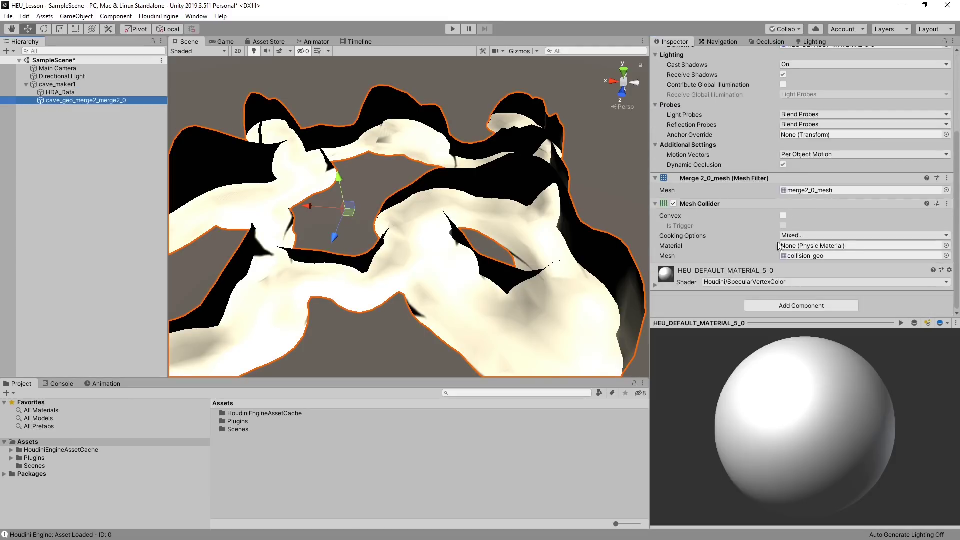
pyautogui.keyDown('alt'); pyautogui.moveTo(400, 225); pyautogui.dragTo(350, 215); pyautogui.keyUp('alt')
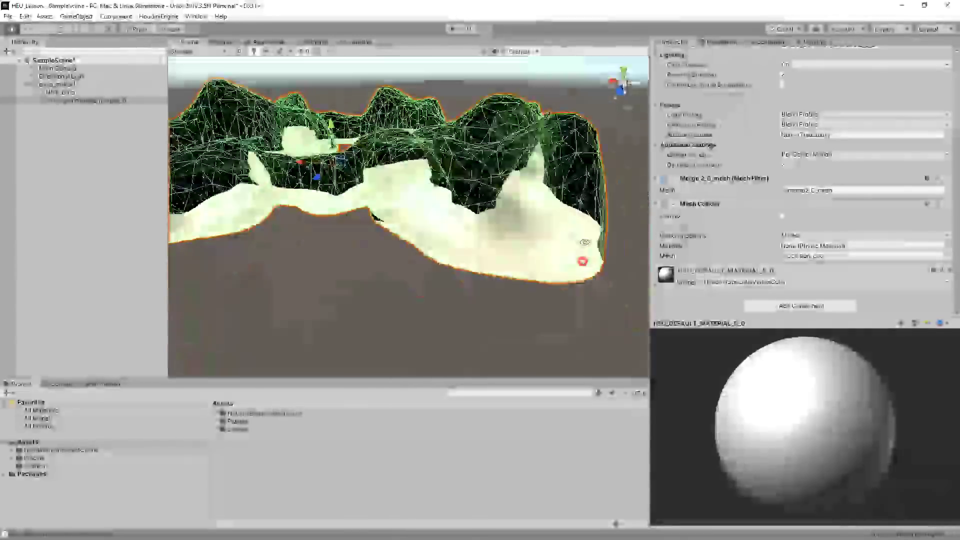
pyautogui.scroll(-5, 409, 215)
pyautogui.scroll(10, 409, 215)
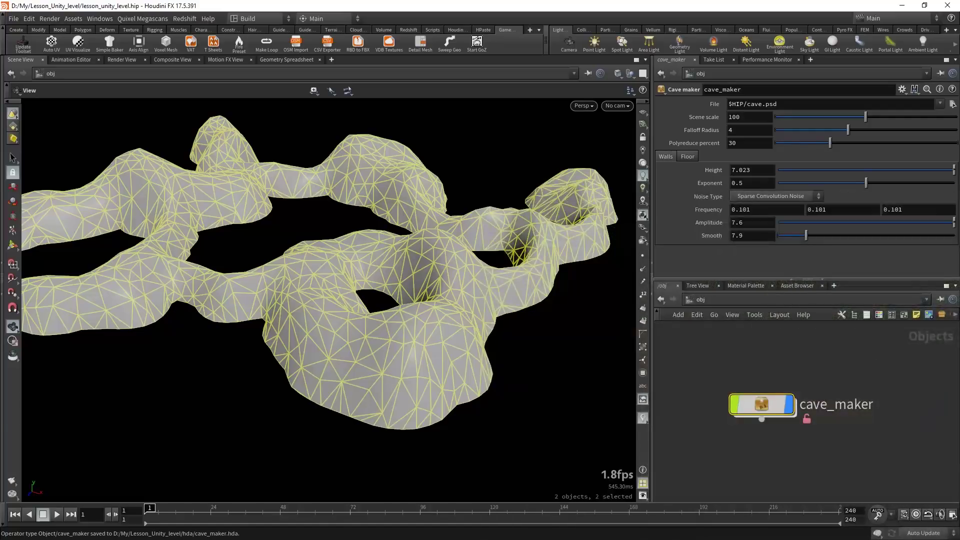
# Step: Inside cave_geo, insert a PolyReduce node between group2 and merge2
pyautogui.click(807, 411)
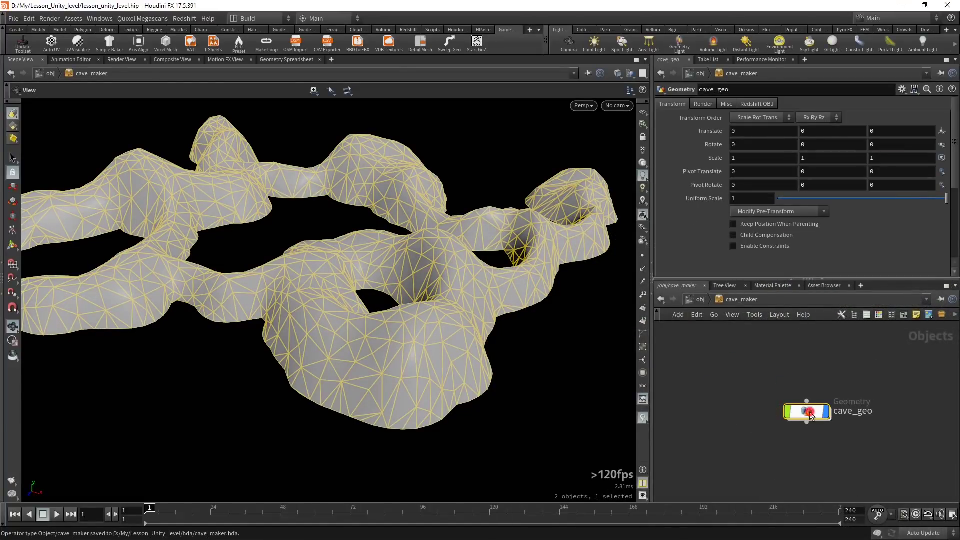
pyautogui.doubleClick(808, 411)
pyautogui.press('Tab')
pyautogui.write('pr')
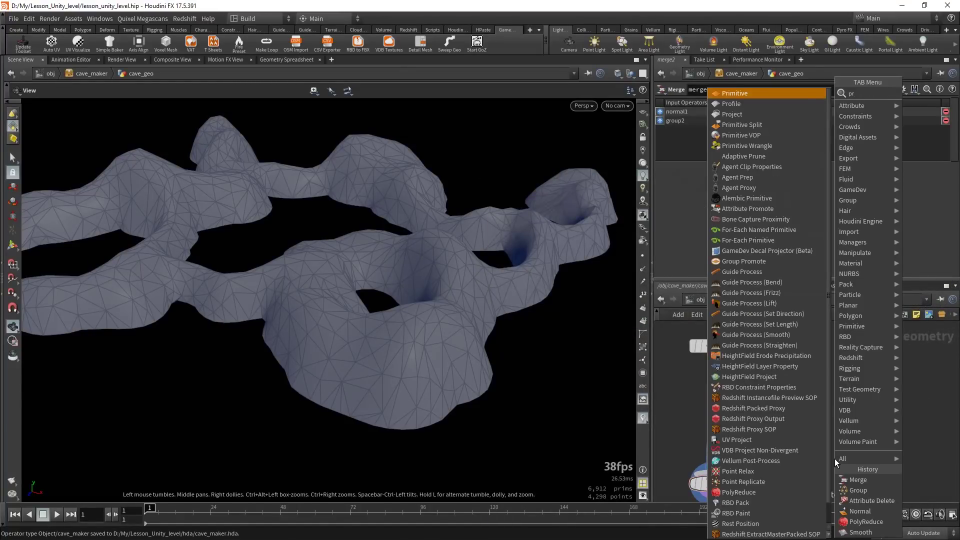
pyautogui.press('BackSpace')
pyautogui.write('ol')
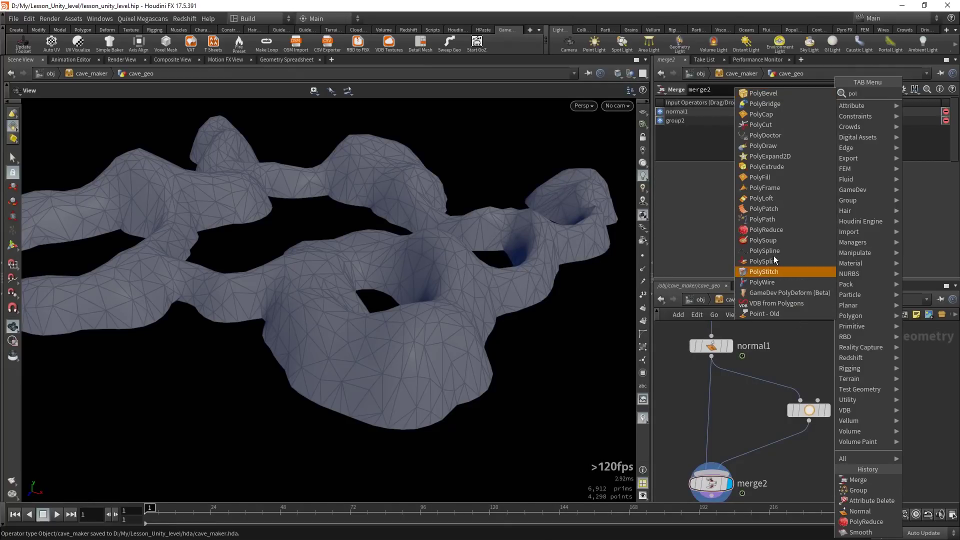
pyautogui.click(767, 229)
pyautogui.click(789, 440)
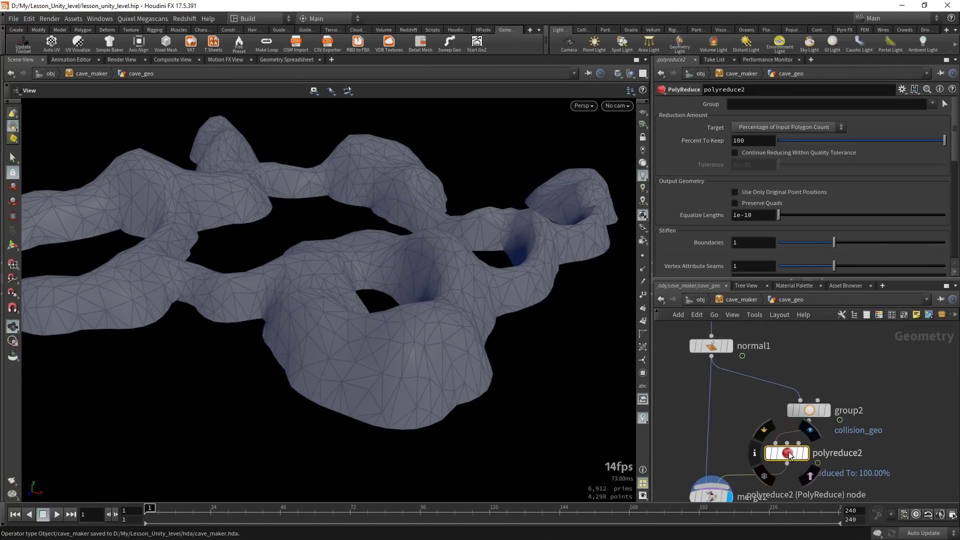
# Step: Try Percent To Keep 17.2, then delete polyreduce2 and save the lesson_unity_level scene
pyautogui.moveTo(830, 140); pyautogui.dragTo(808, 139)
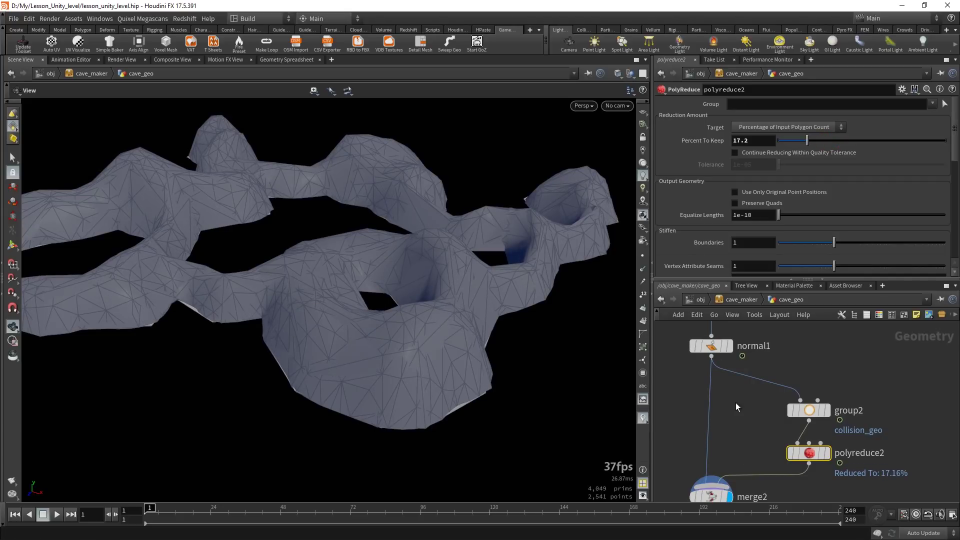
pyautogui.press('Delete')
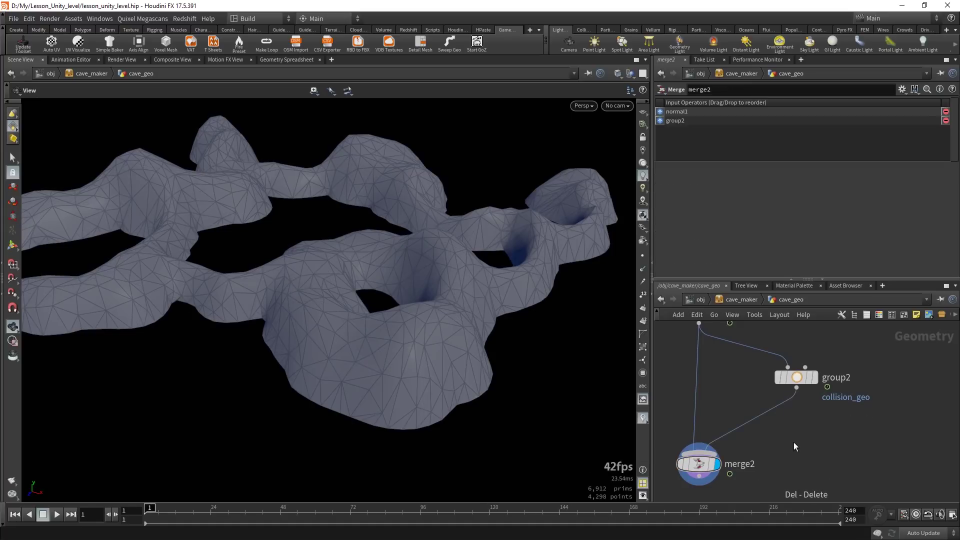
pyautogui.moveTo(780, 428); pyautogui.dragTo(808, 436, button='middle')
pyautogui.hotkey('ctrl', 's')
# Step: Pull back and rotate the Scene view to frame the whole cave, then bring up the Lesson_Unity_level folder
pyautogui.moveTo(857, 372); pyautogui.dragTo(849, 404, button='middle')
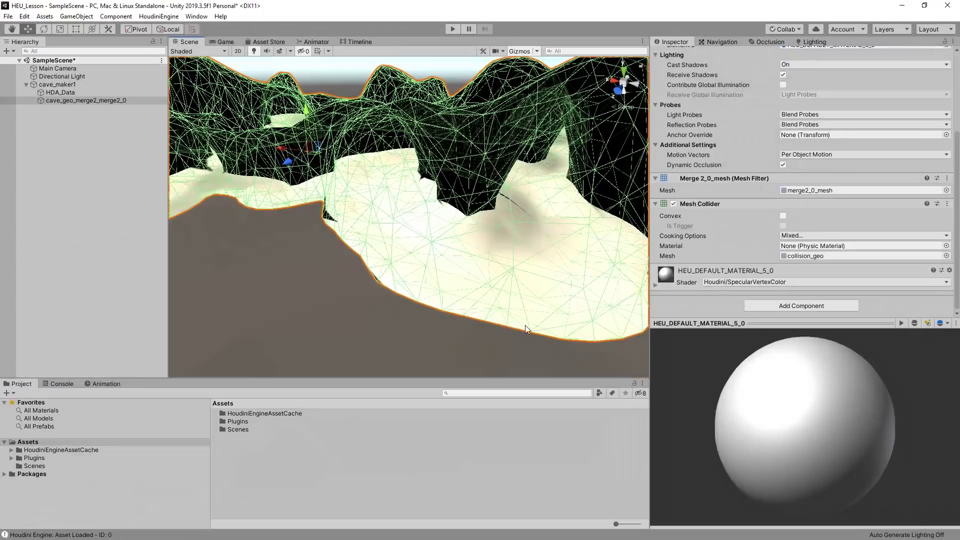
pyautogui.keyDown('alt'); pyautogui.moveTo(469, 210); pyautogui.dragTo(504, 204, button='right'); pyautogui.keyUp('alt')
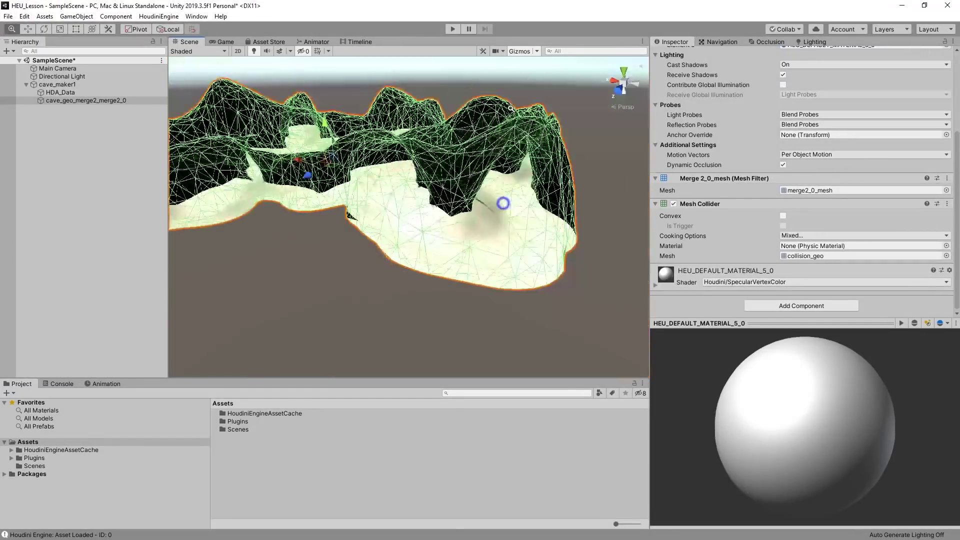
pyautogui.moveTo(505, 204)
pyautogui.keyDown('alt'); pyautogui.mouseDown()
pyautogui.moveTo(474, 213)
pyautogui.moveTo(375, 207)
pyautogui.moveTo(386, 205)
pyautogui.mouseUp(); pyautogui.keyUp('alt')
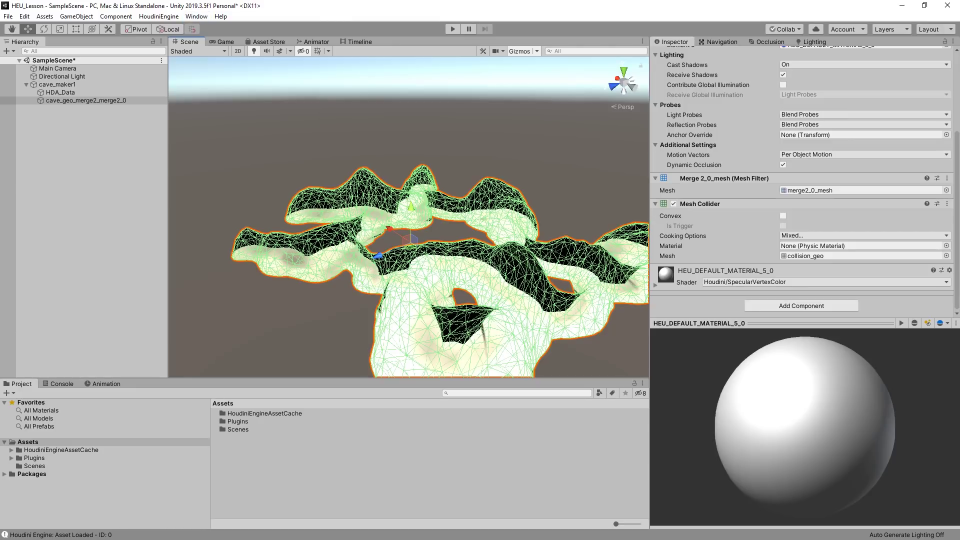
pyautogui.hotkey('alt', 'Tab')
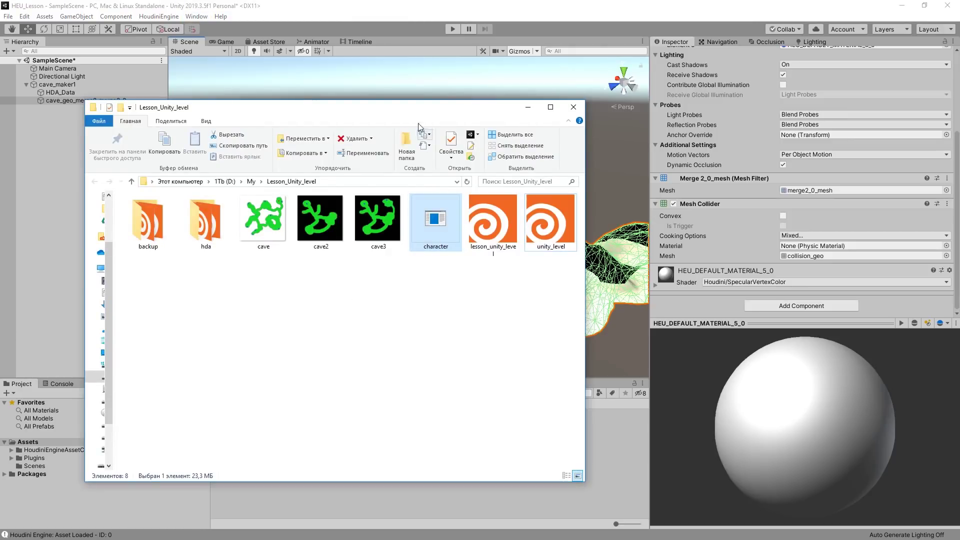
# Step: Import all items of the character .unitypackage and expand Characters > FirstPersonCharacter to reach its Prefabs
pyautogui.doubleClick(437, 215)
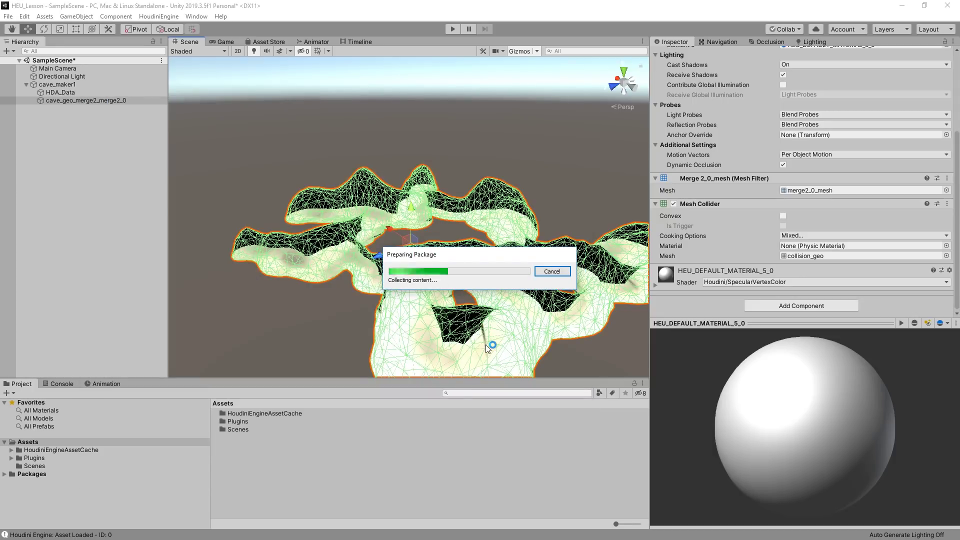
pyautogui.click(579, 482)
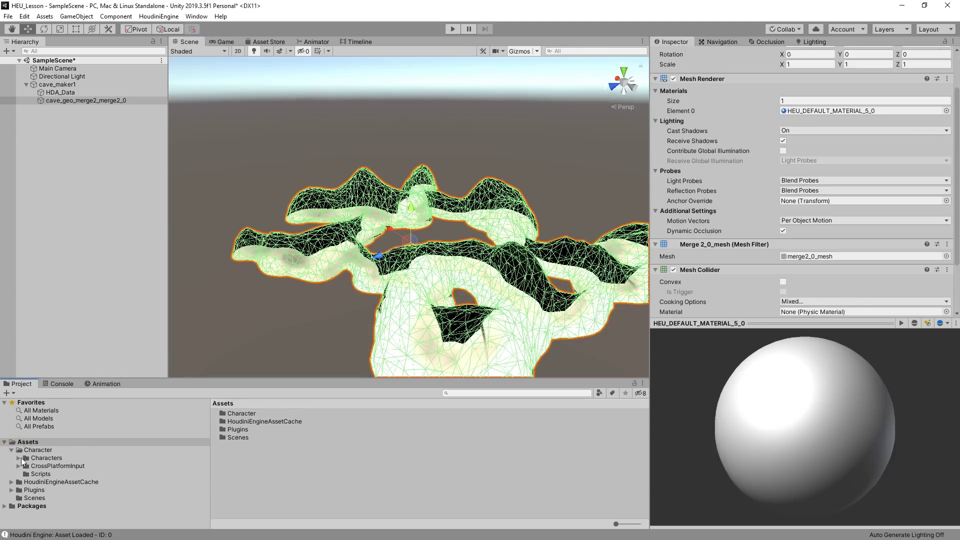
pyautogui.click(22, 457)
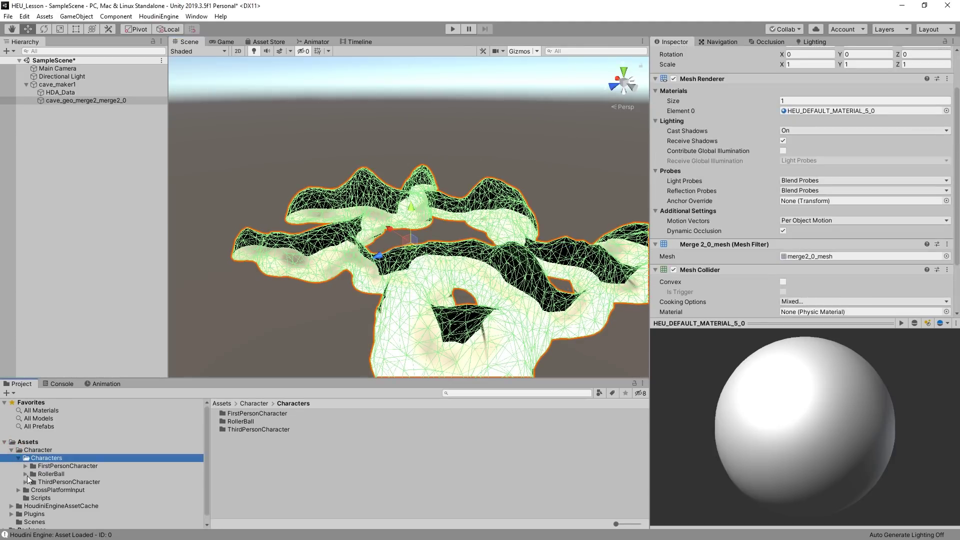
pyautogui.click(26, 467)
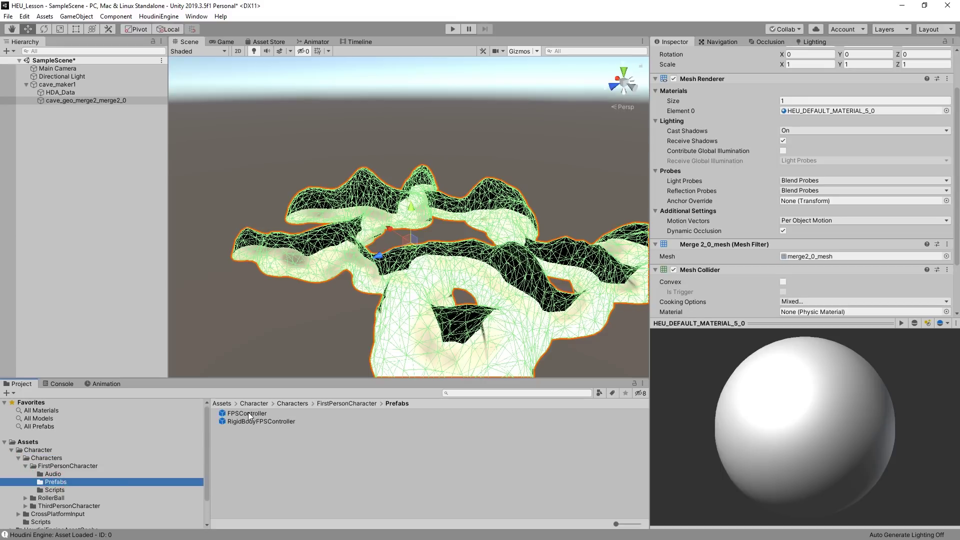
# Step: Place an FPSController in SampleScene on the cave floor at -9.8, 0.6, -29.6 and enter Play mode
pyautogui.moveTo(251, 414); pyautogui.dragTo(68, 136)
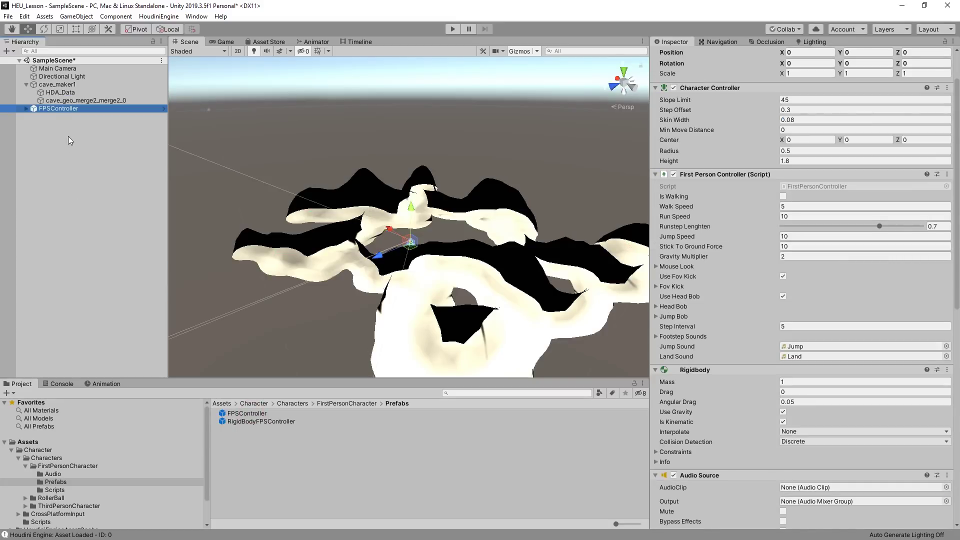
pyautogui.keyDown('alt'); pyautogui.moveTo(471, 284); pyautogui.dragTo(456, 212); pyautogui.keyUp('alt')
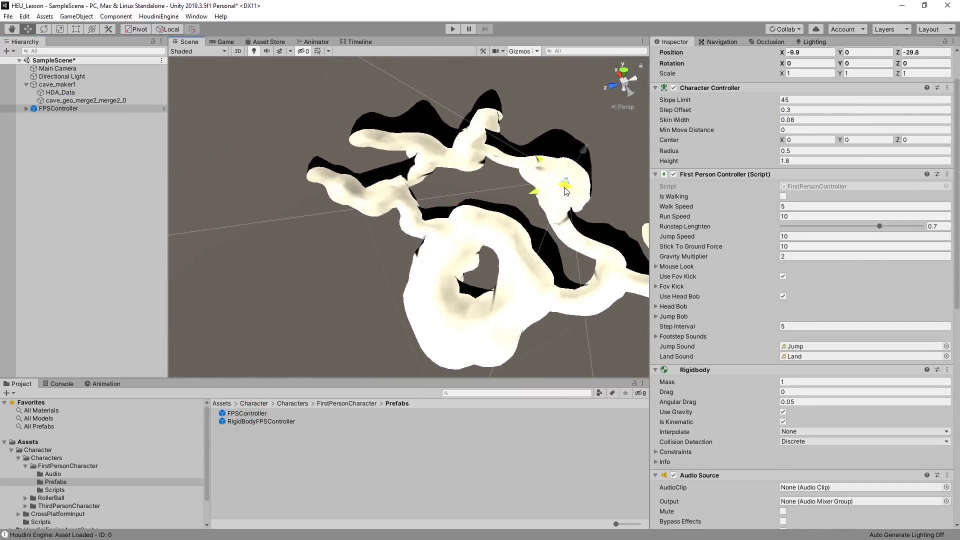
pyautogui.moveTo(566, 191)
pyautogui.keyDown('alt'); pyautogui.mouseDown()
pyautogui.moveTo(582, 230)
pyautogui.moveTo(461, 243)
pyautogui.mouseUp(); pyautogui.keyUp('alt')
pyautogui.press('f')
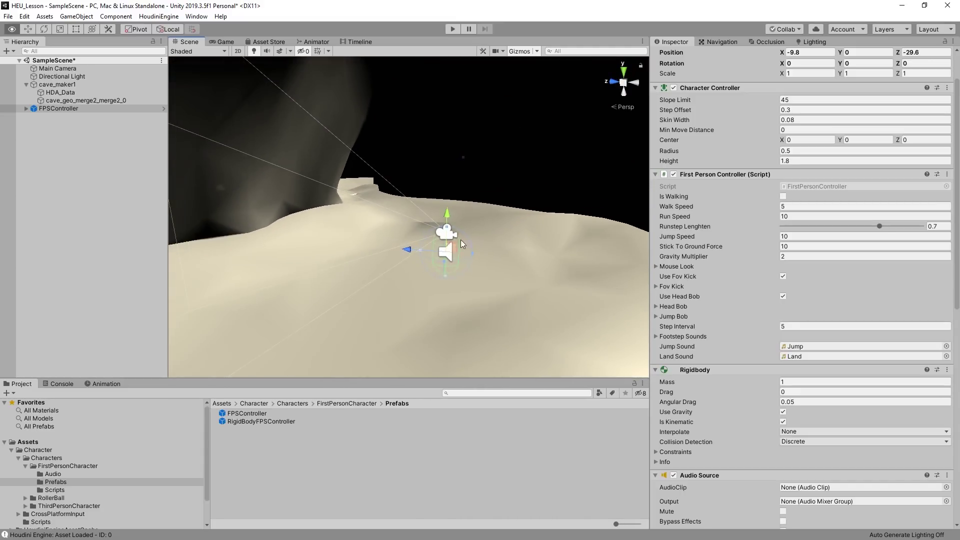
pyautogui.keyDown('alt'); pyautogui.moveTo(488, 244); pyautogui.dragTo(329, 120); pyautogui.keyUp('alt')
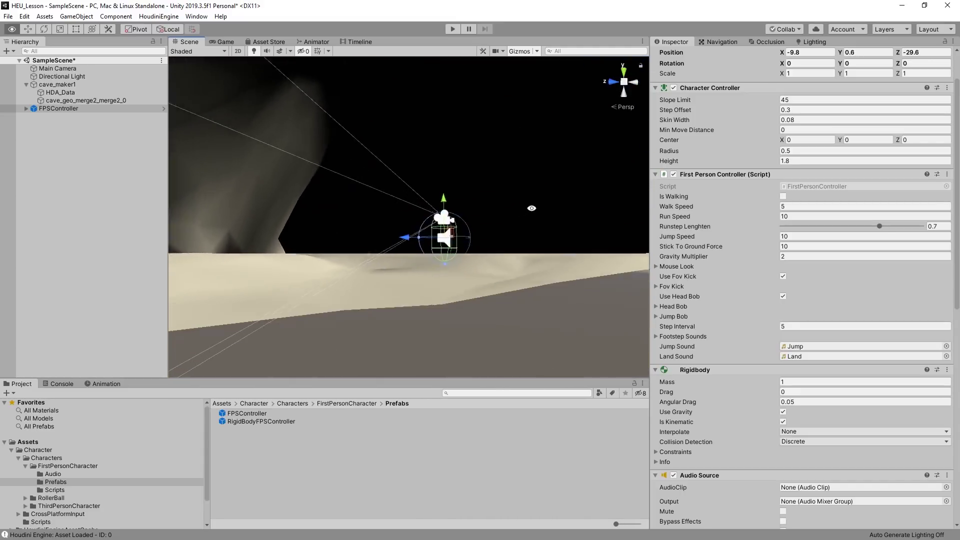
pyautogui.click(453, 29)
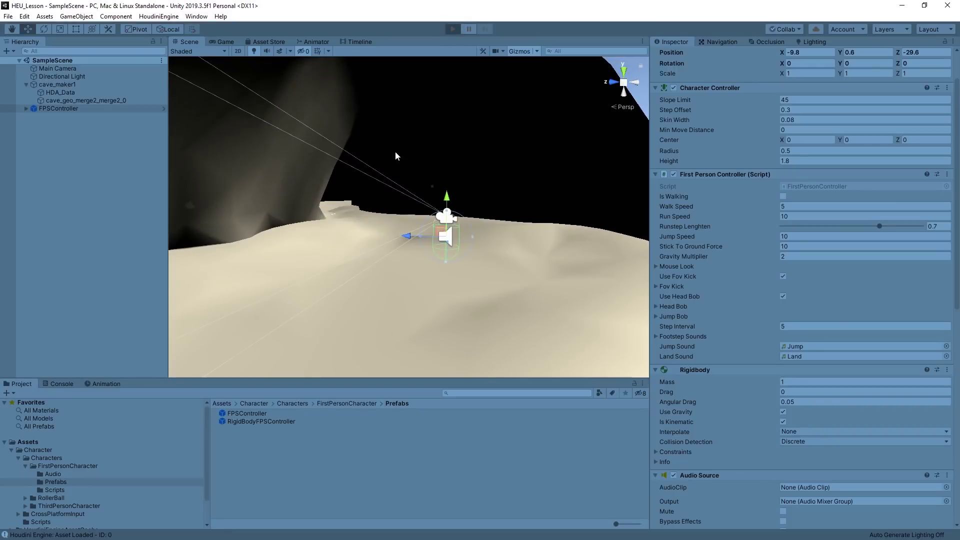
# Step: Walk the first-person player across the sandy cave floor and up to the rock walls
pyautogui.press('w')
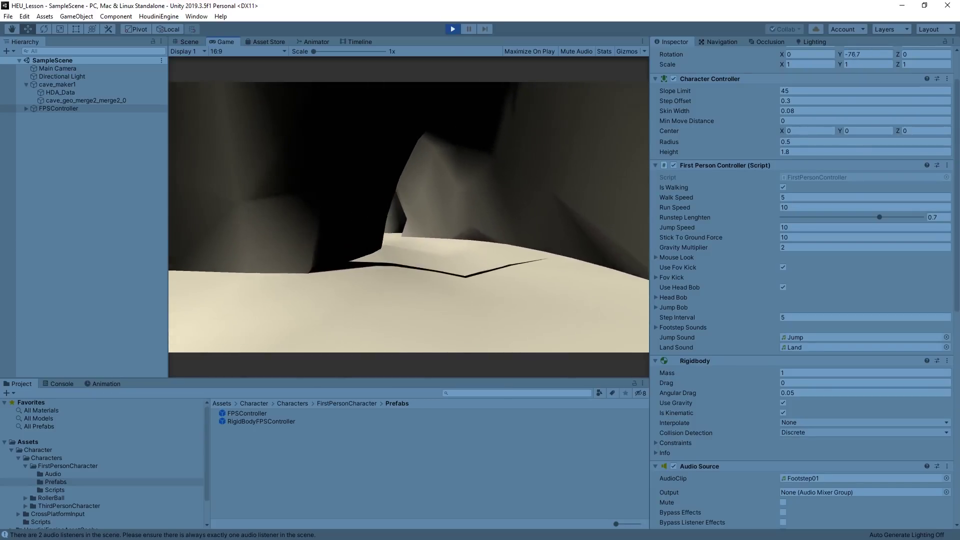
pyautogui.press('w')
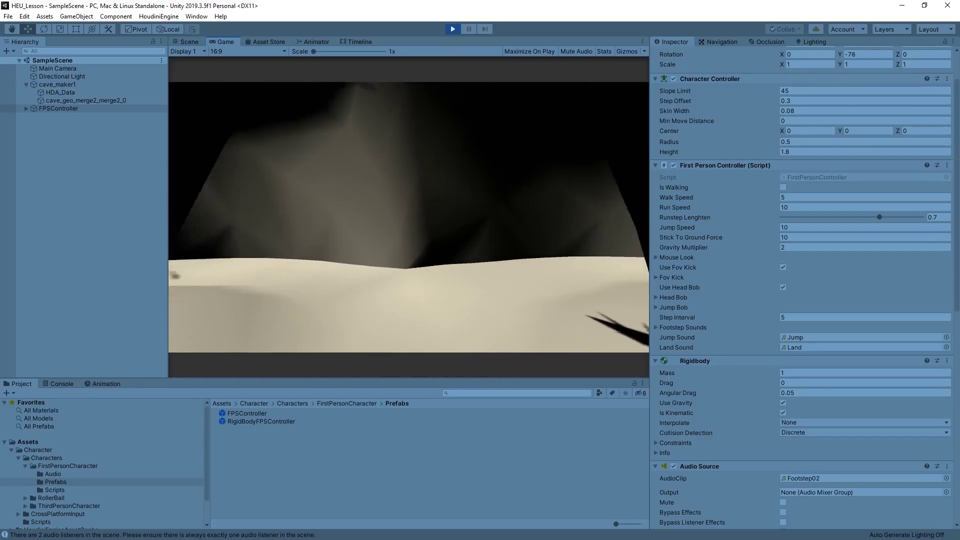
pyautogui.press('w')
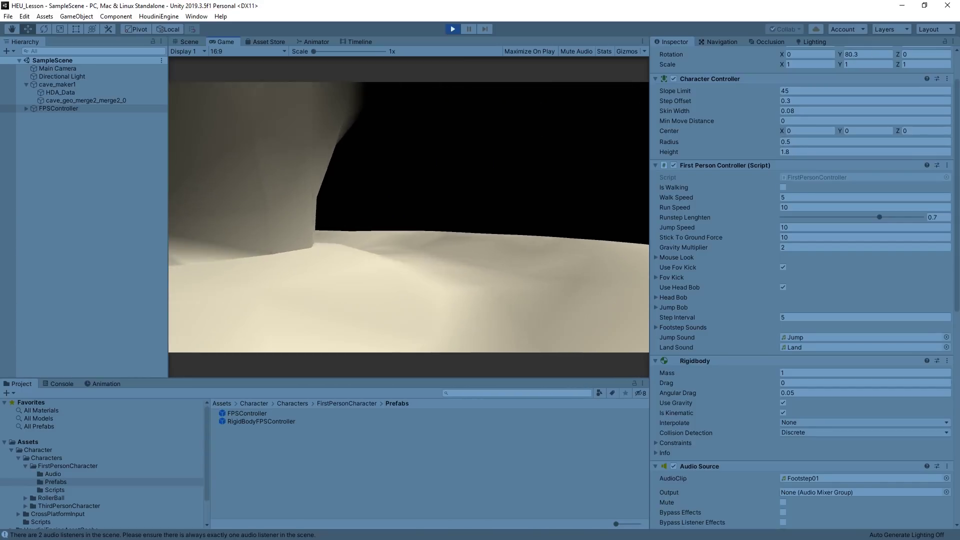
pyautogui.press('w')
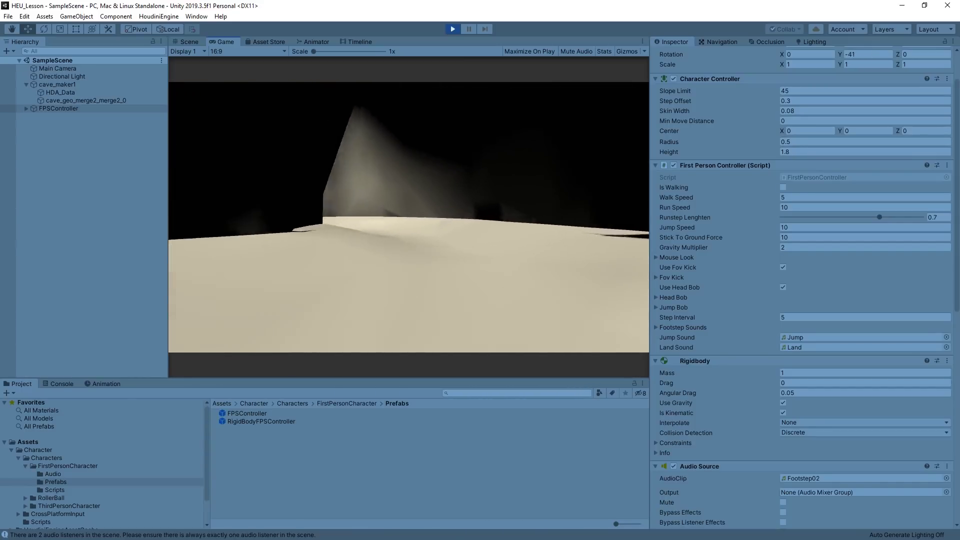
pyautogui.press('w')
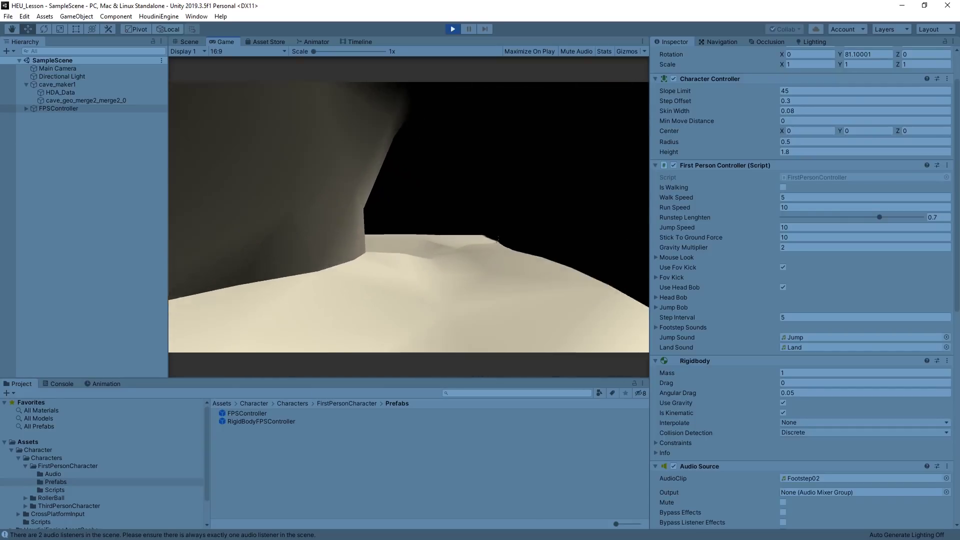
pyautogui.press('w')
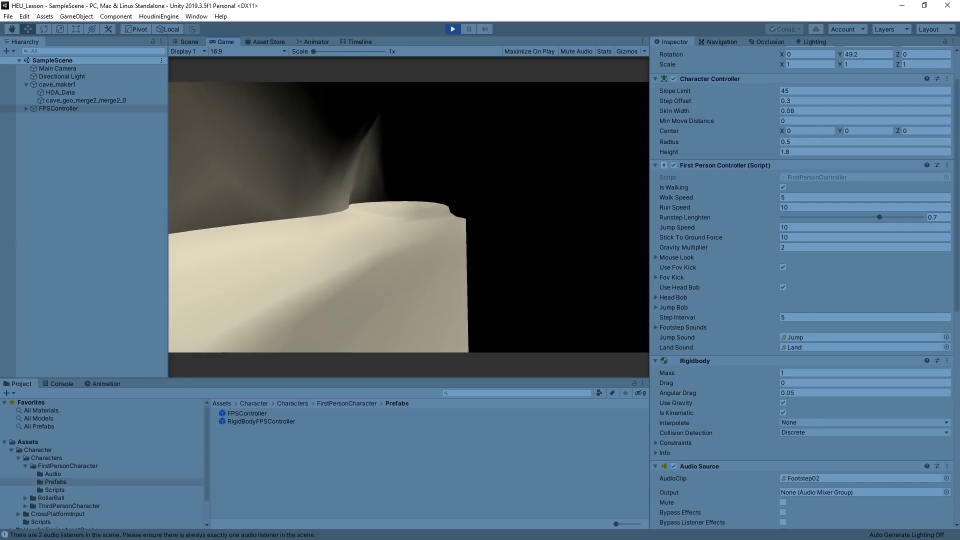
pyautogui.press('w')
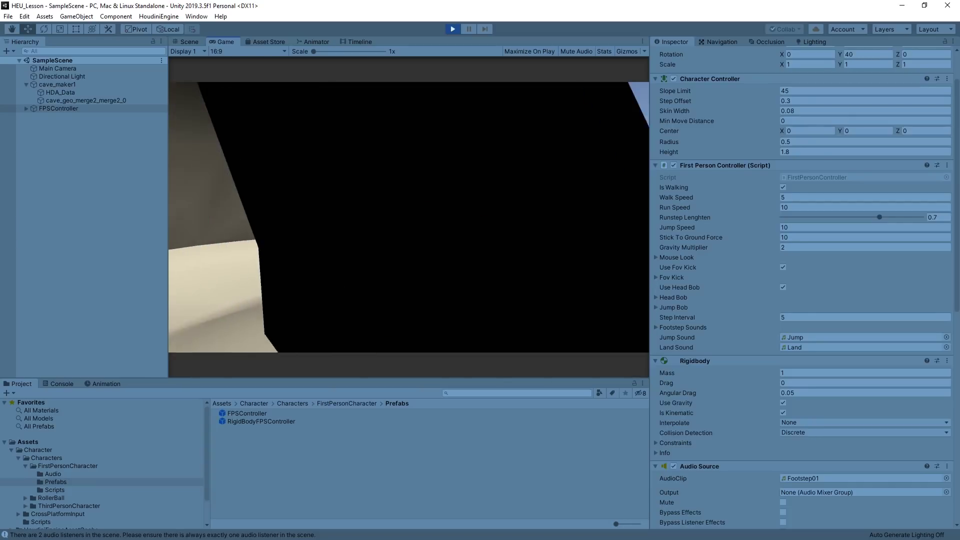
pyautogui.hotkey('shift', 'w')
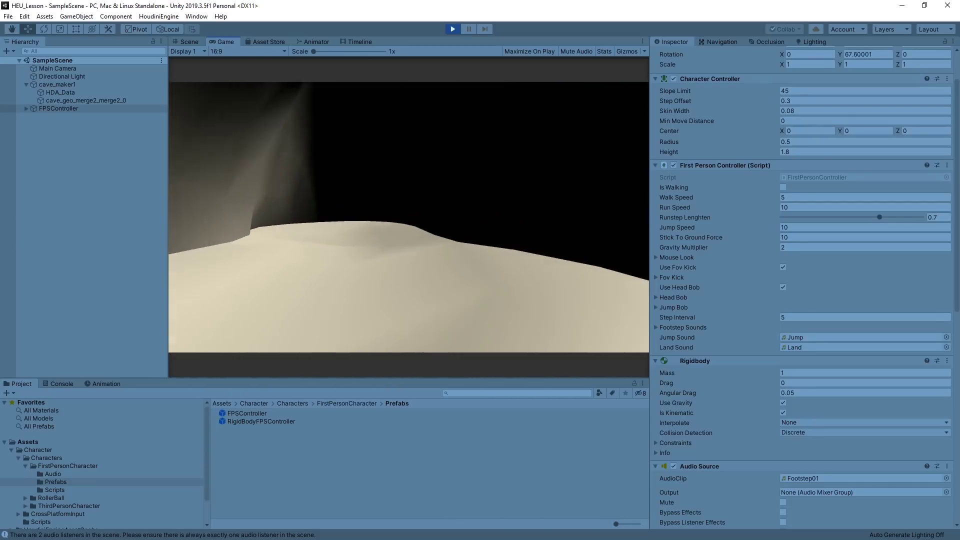
pyautogui.press('w')
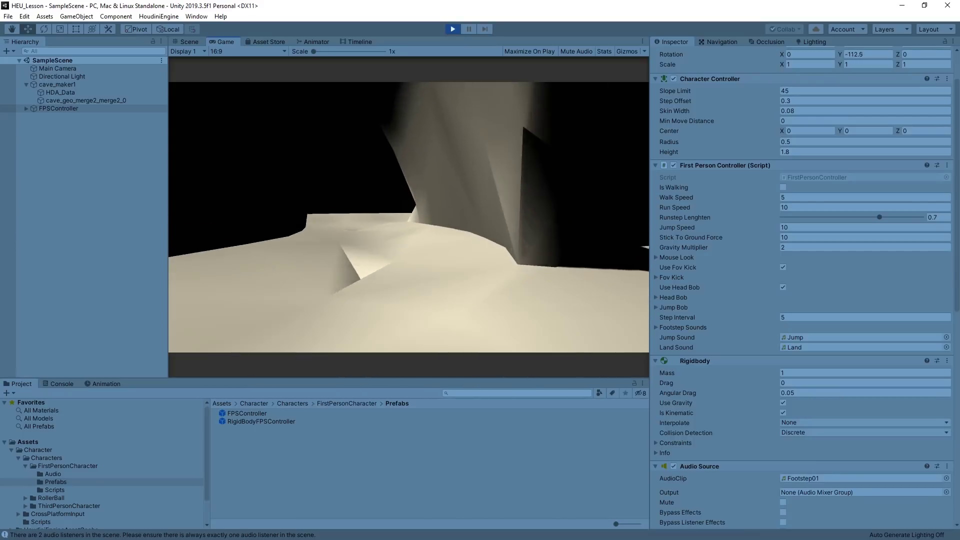